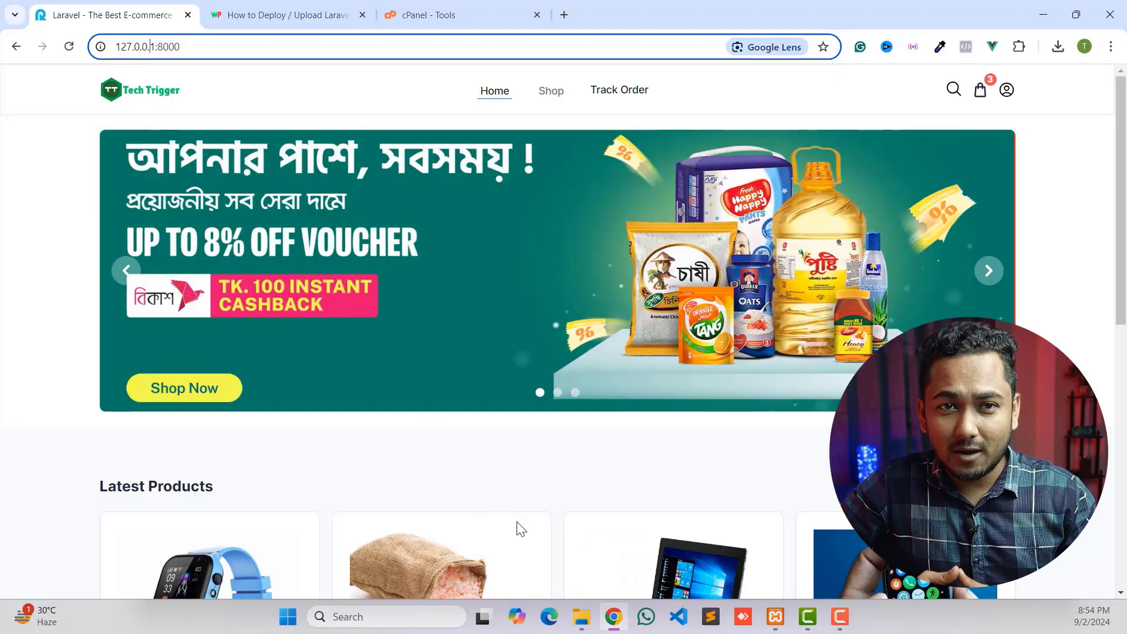
Review the local Laravel shop running at 127.0.0.1:8000 with XAMPP serving it
{"action": "key", "text": "alt+Tab"}
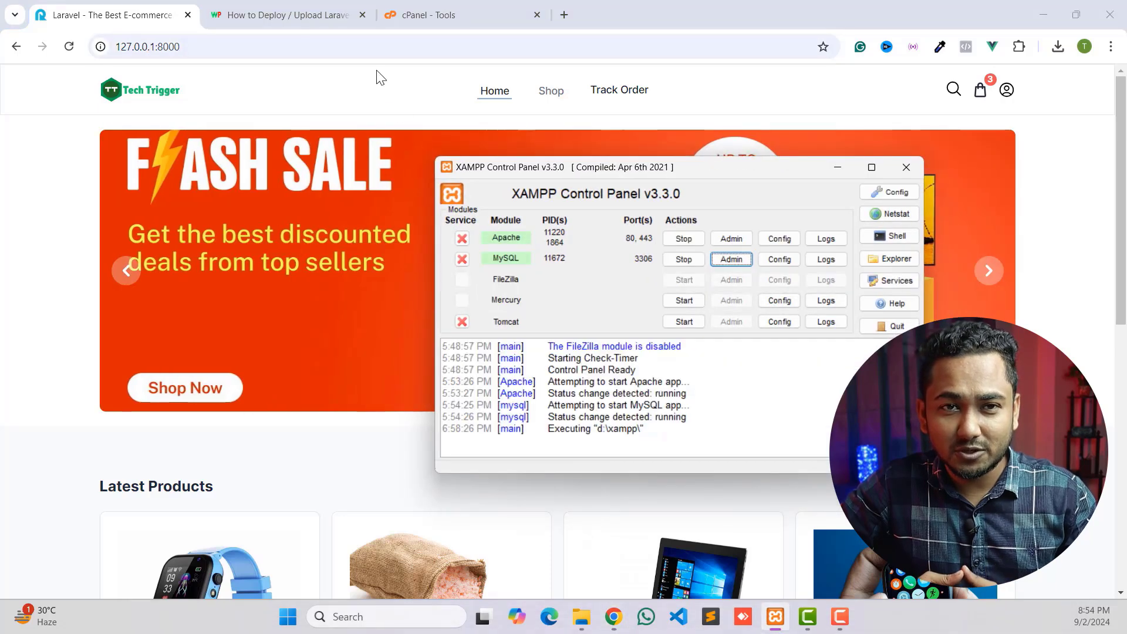
{"action": "left_click", "coordinate": [415, 15]}
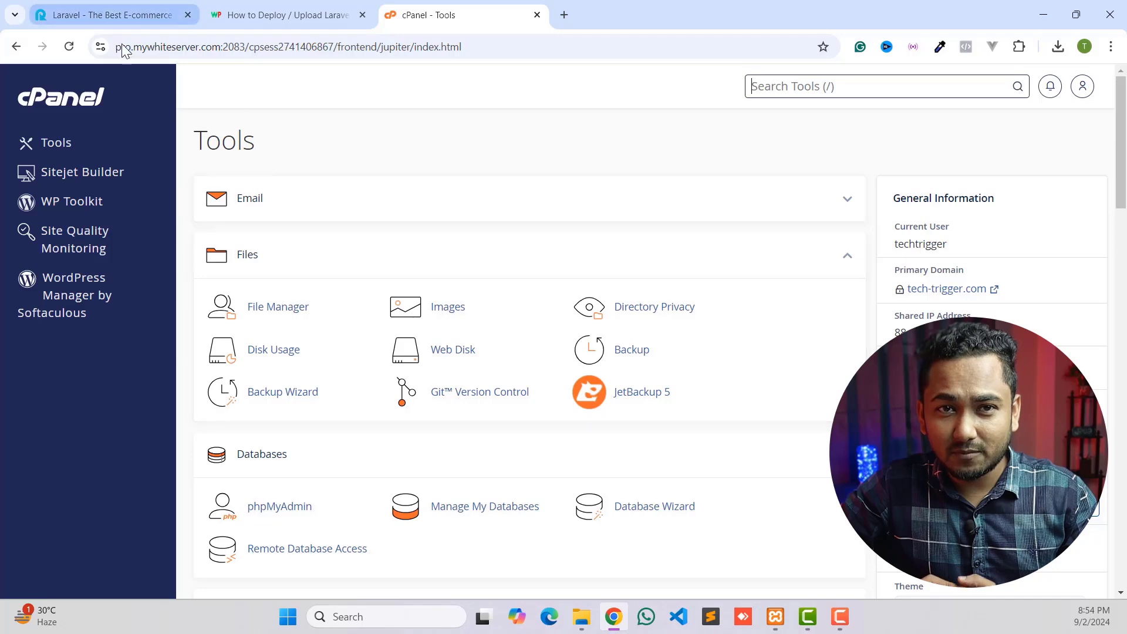
{"action": "key", "text": "ctrl+1"}
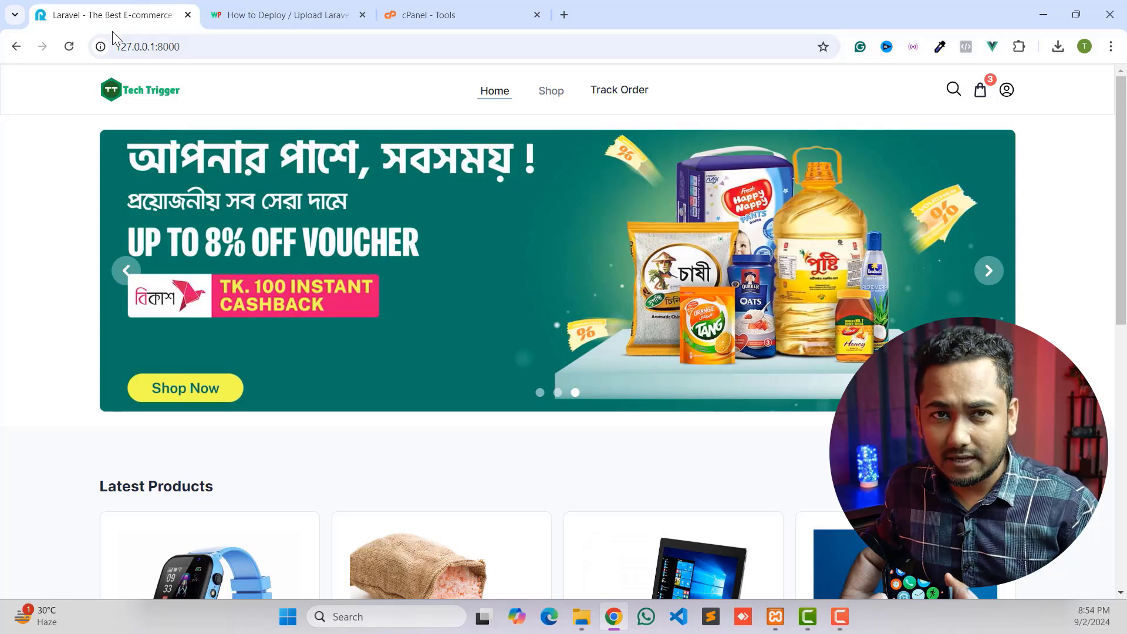
{"action": "left_click", "coordinate": [135, 45]}
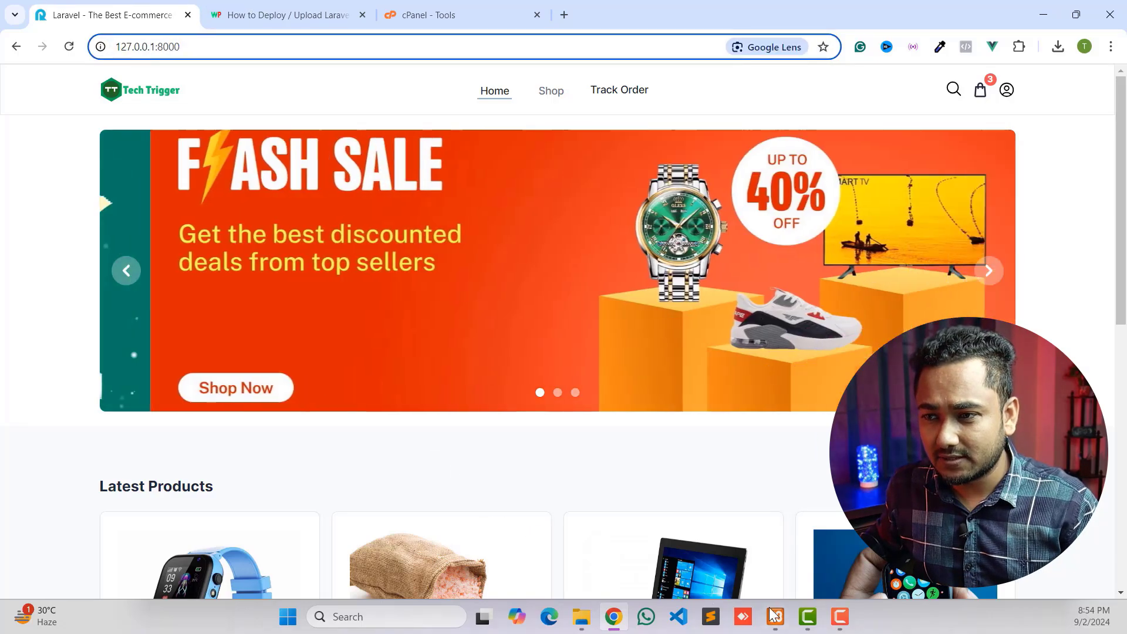
{"action": "left_click", "coordinate": [233, 365]}
{"action": "scroll", "coordinate": [237, 382], "scroll_direction": "down", "scroll_amount": 4}
{"action": "scroll", "coordinate": [244, 391], "scroll_direction": "down", "scroll_amount": 5}
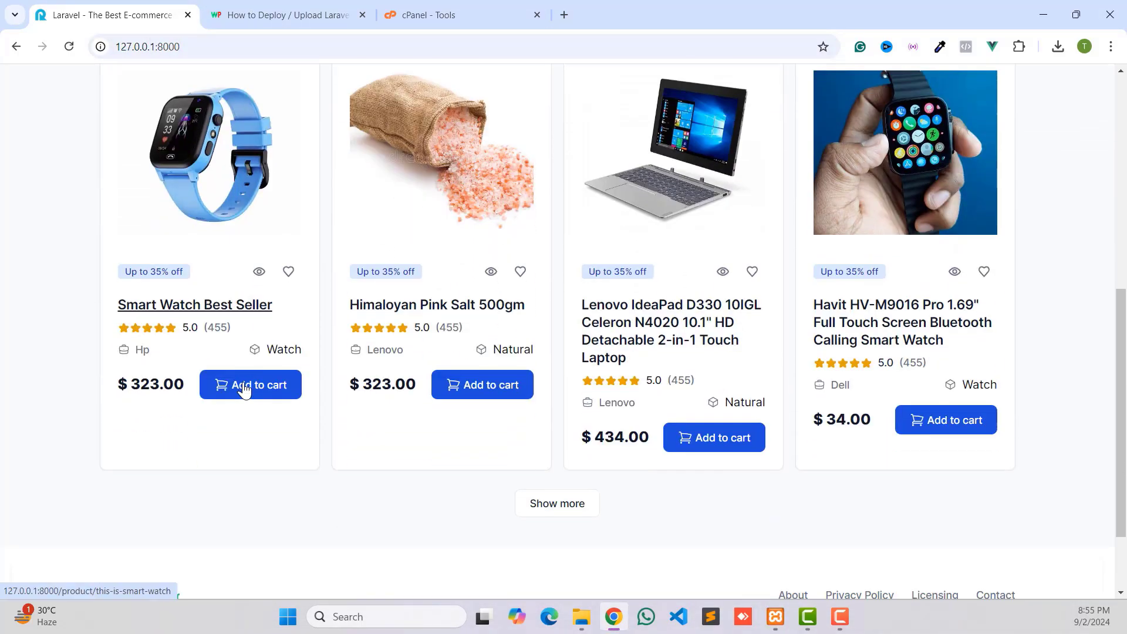
{"action": "scroll", "coordinate": [245, 388], "scroll_direction": "up", "scroll_amount": 4}
{"action": "scroll", "coordinate": [248, 389], "scroll_direction": "up", "scroll_amount": 1}
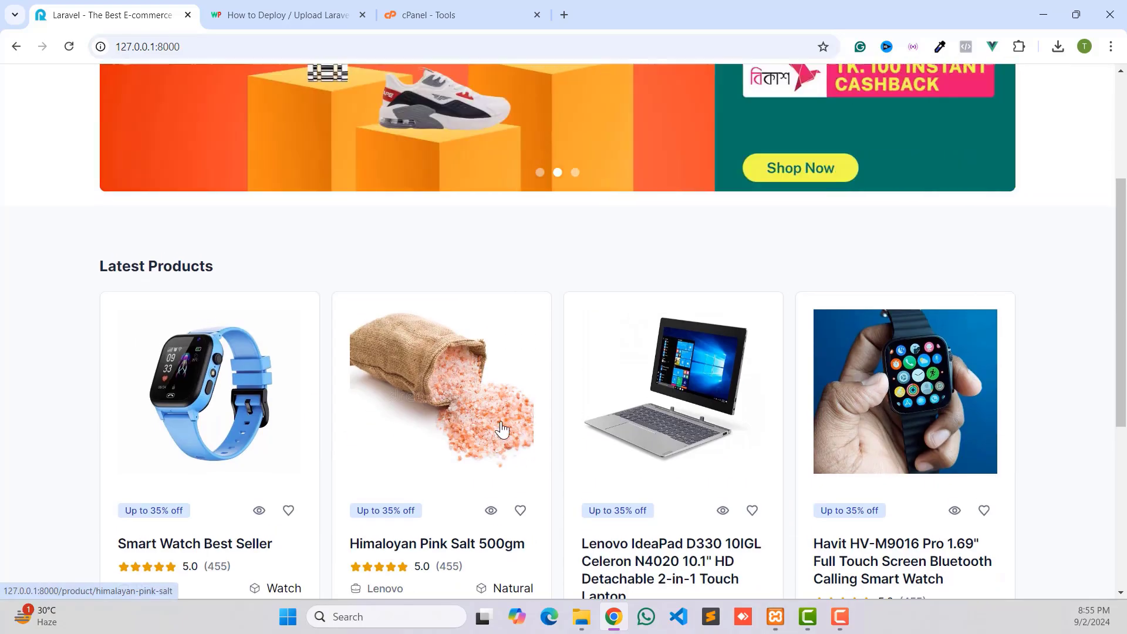
{"action": "scroll", "coordinate": [506, 427], "scroll_direction": "up", "scroll_amount": 4}
Search YouTube for the creator's Laravel installation tutorials ('install laravel' plus the creator's name)
{"action": "type", "text": "install laravel ajhar ras"}
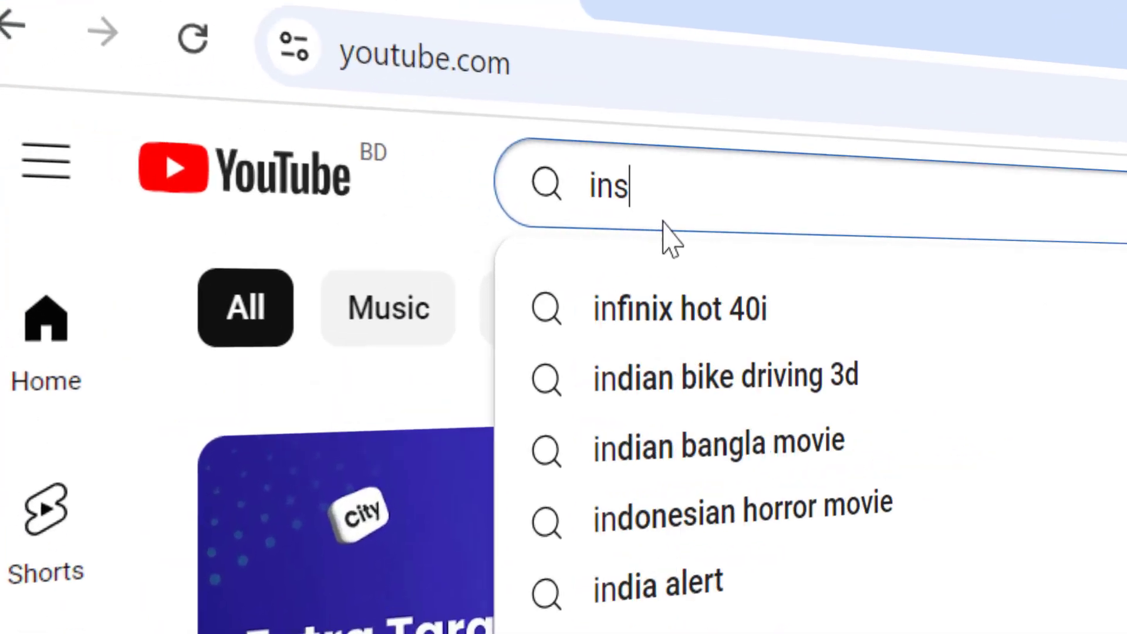
{"action": "type", "text": "hed"}
{"action": "key", "text": "Return"}
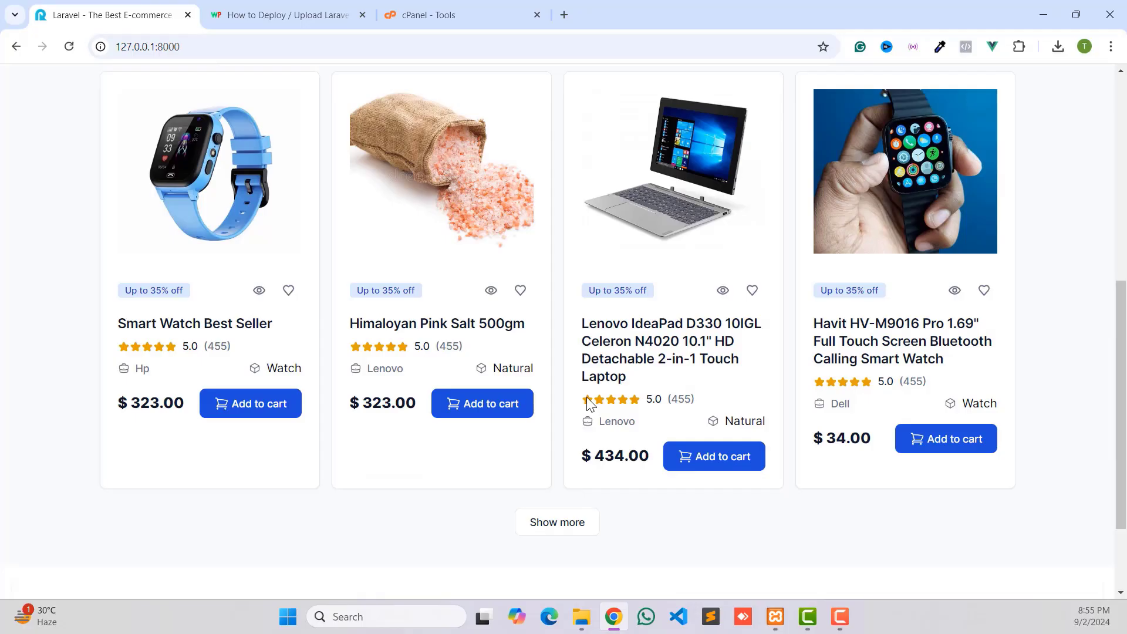
{"action": "scroll", "coordinate": [408, 227], "scroll_direction": "up", "scroll_amount": 5}
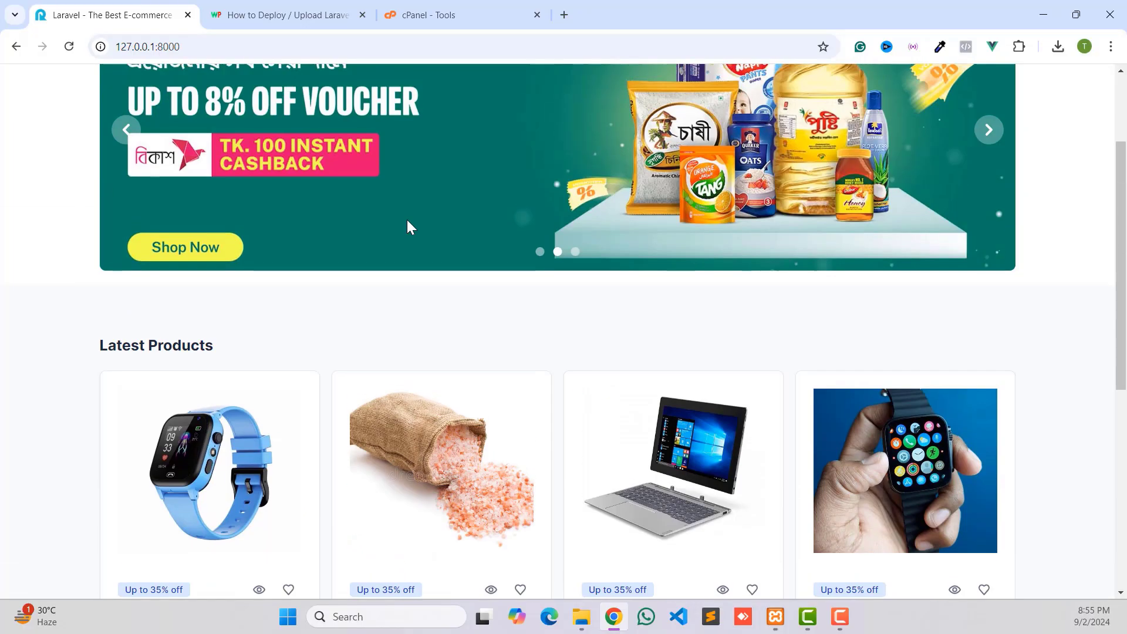
{"action": "scroll", "coordinate": [503, 427], "scroll_direction": "down", "scroll_amount": 3}
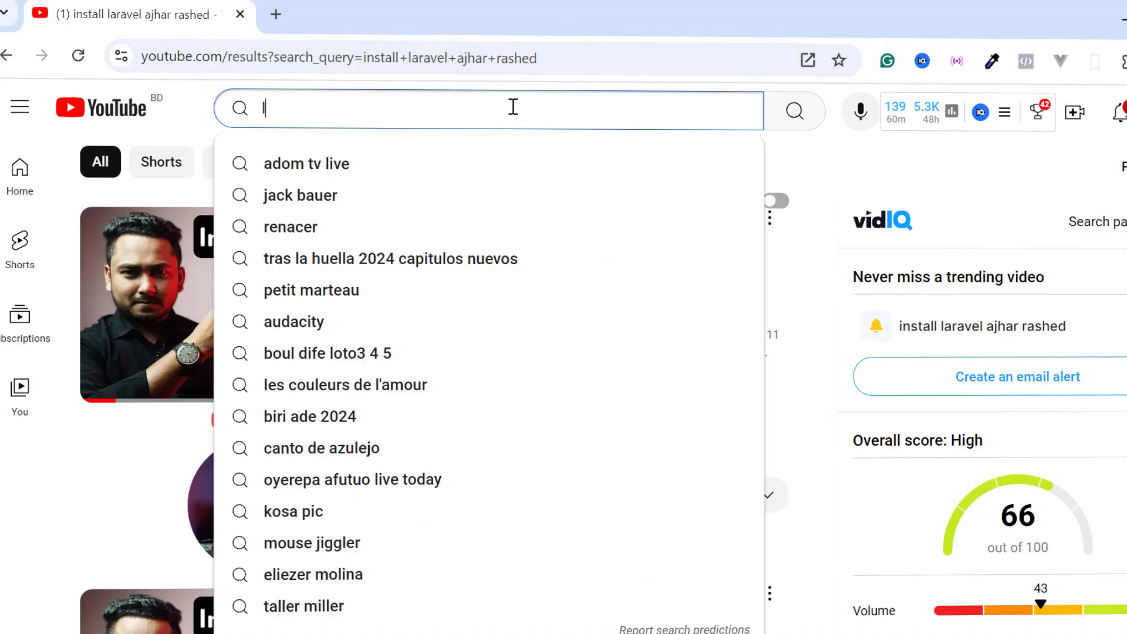
Search YouTube for the creator's Laravel CRUD tutorials ('laravel crud' plus the creator's name)
{"action": "type", "text": "laravel crud aj"}
{"action": "type", "text": "har rashed"}
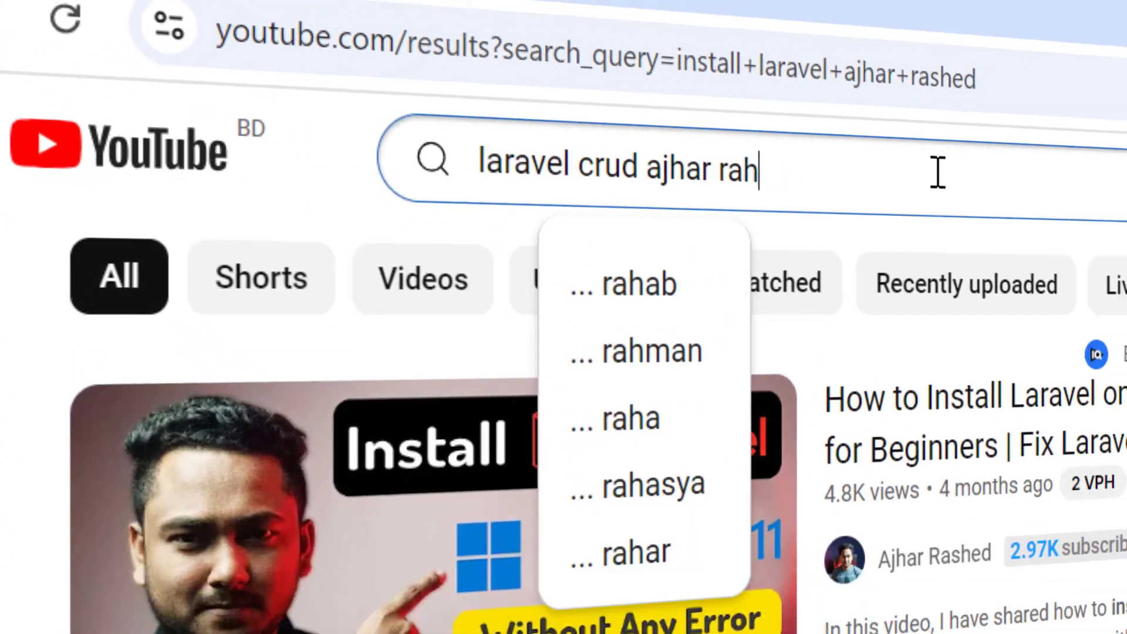
{"action": "key", "text": "Return"}
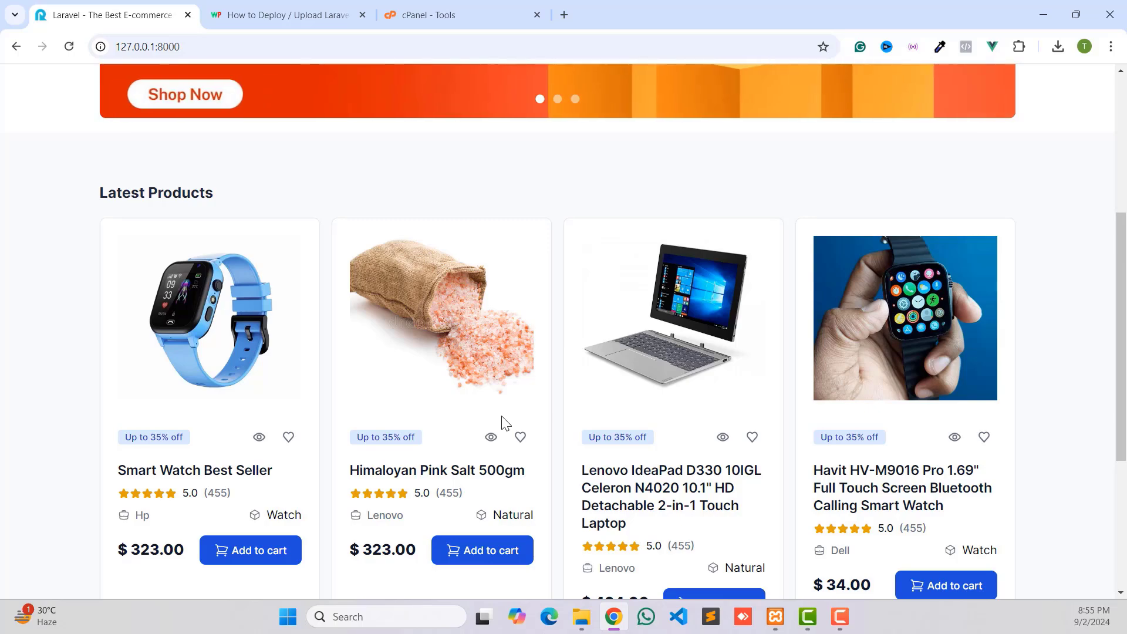
{"action": "scroll", "coordinate": [584, 407], "scroll_direction": "down", "scroll_amount": 2}
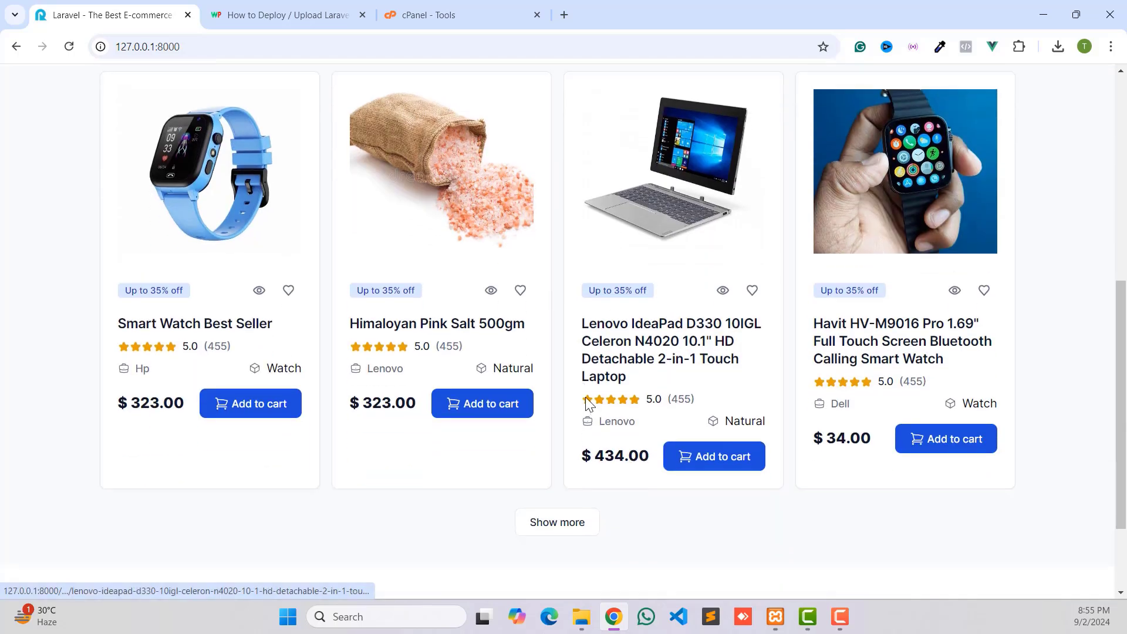
{"action": "scroll", "coordinate": [317, 89], "scroll_direction": "up", "scroll_amount": 6}
Open the Laravel deployment guide and scroll to its Server Requirements section
{"action": "left_click", "coordinate": [276, 15]}
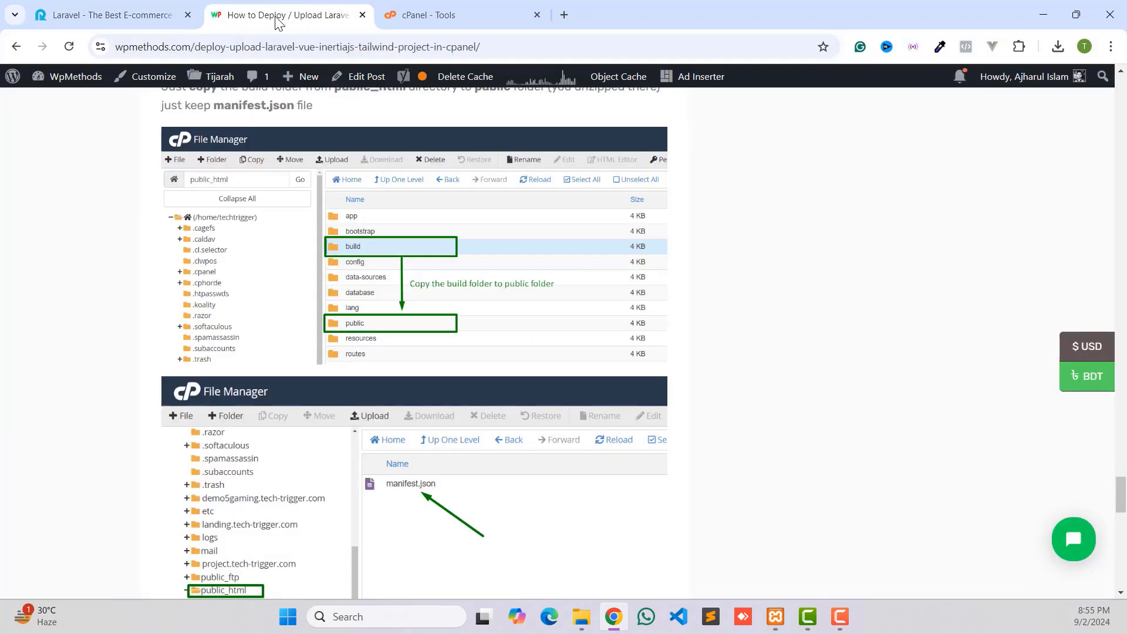
{"action": "scroll", "coordinate": [333, 228], "scroll_direction": "down", "scroll_amount": 15}
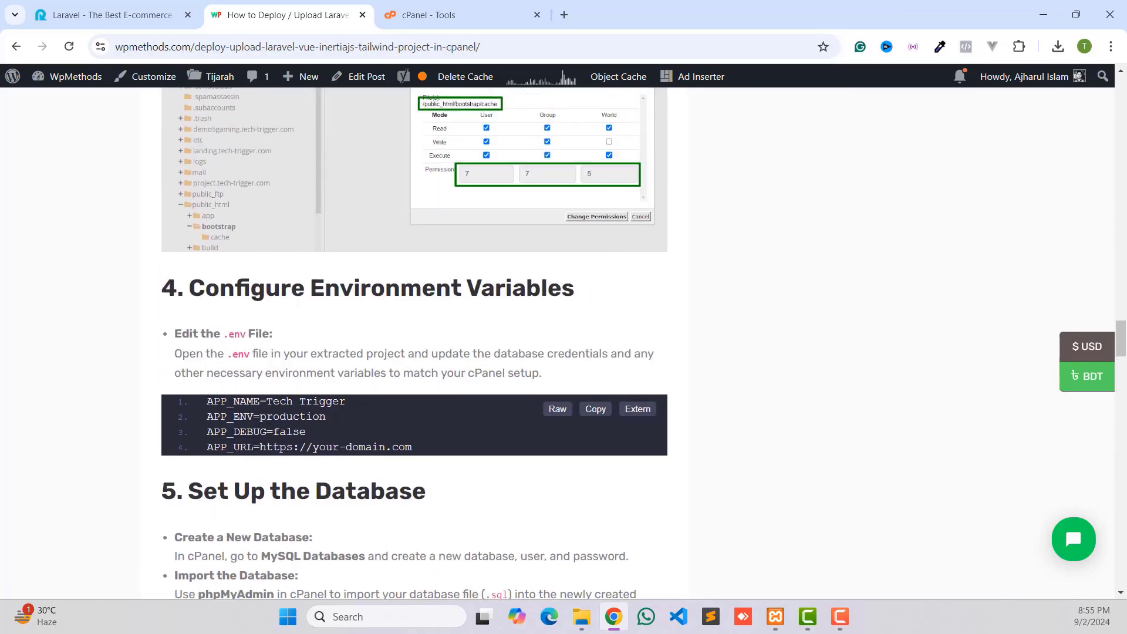
{"action": "left_click_drag", "start_coordinate": [1123, 336], "coordinate": [391, 7]}
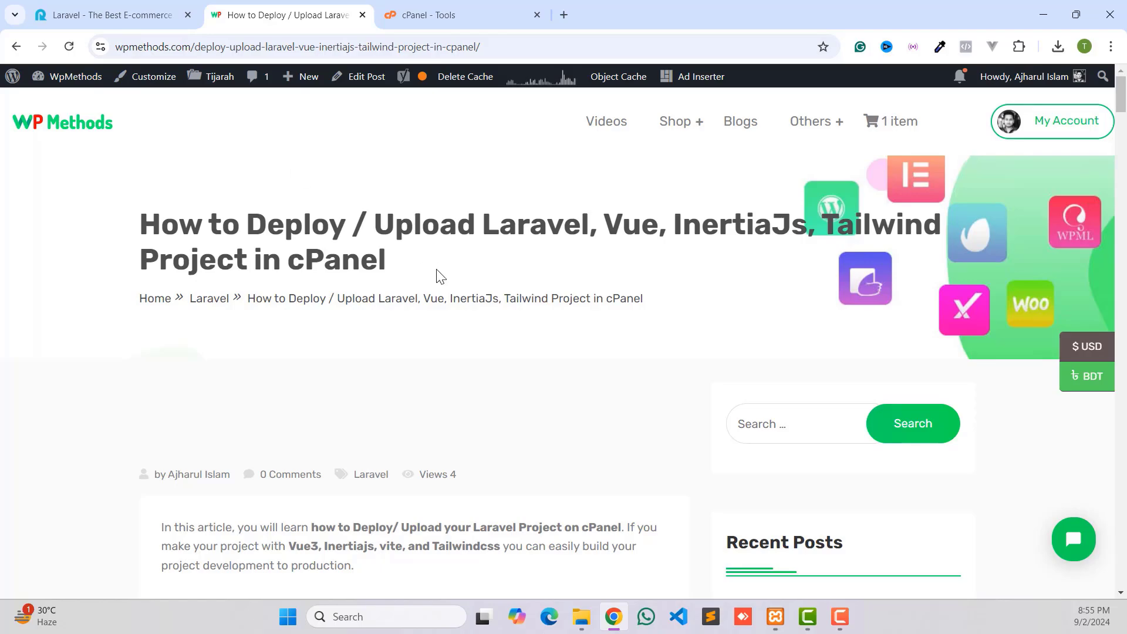
{"action": "scroll", "coordinate": [428, 304], "scroll_direction": "down", "scroll_amount": 18}
{"action": "scroll", "coordinate": [405, 305], "scroll_direction": "up", "scroll_amount": 10}
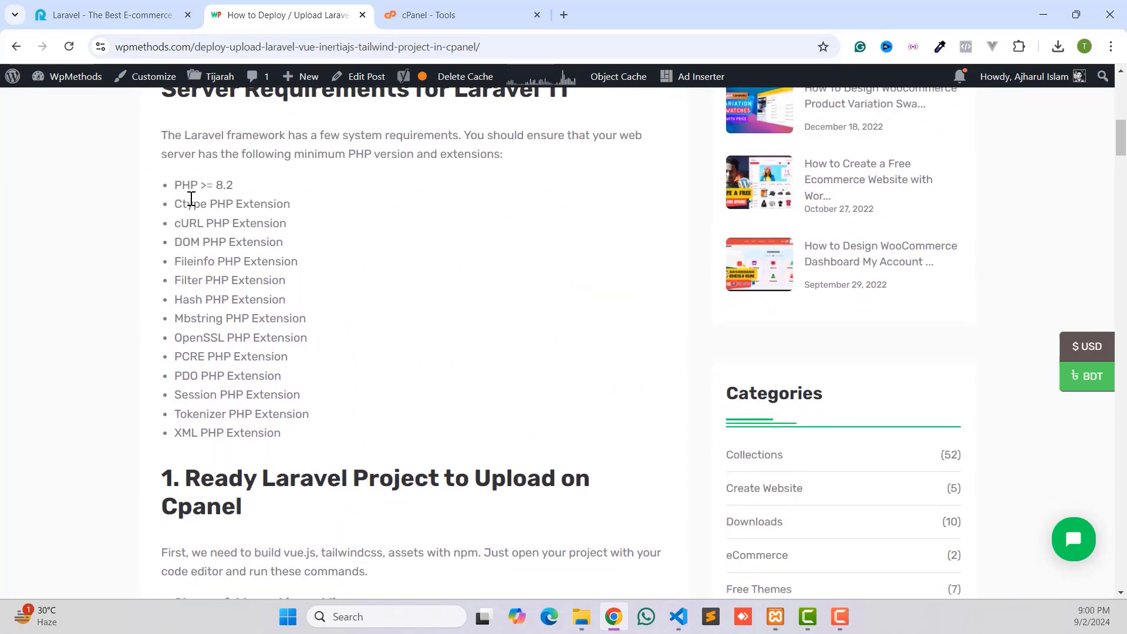
{"action": "scroll", "coordinate": [233, 259], "scroll_direction": "up", "scroll_amount": 1}
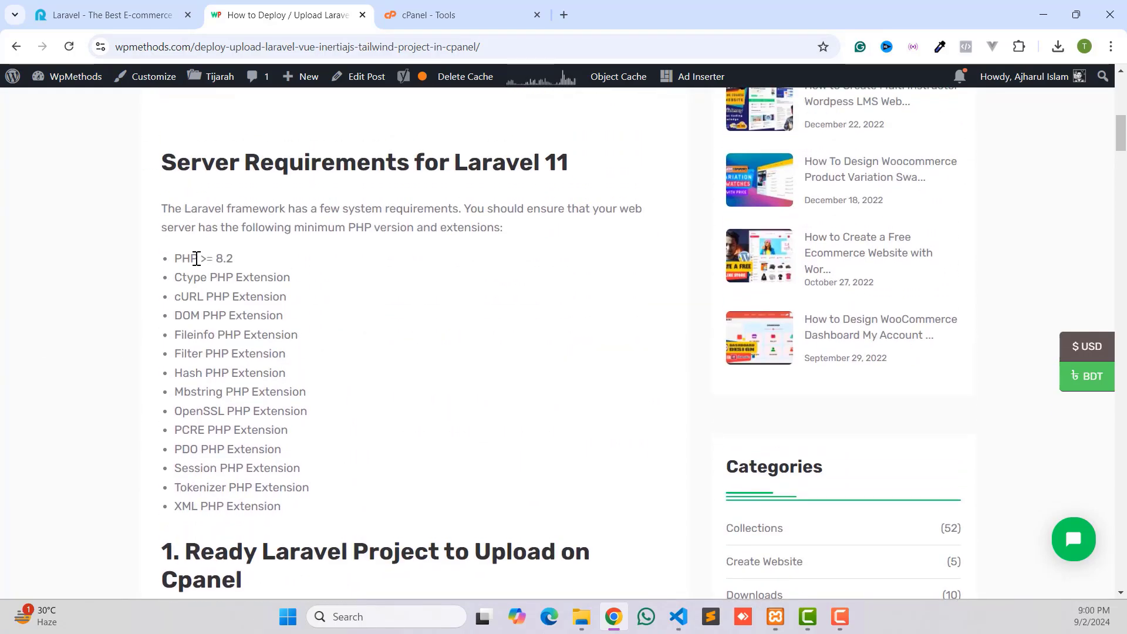
Highlight the PHP >= 8.2 and Laravel 11 requirements, then return to cPanel Tools
{"action": "left_click_drag", "start_coordinate": [196, 258], "coordinate": [253, 262]}
{"action": "left_click_drag", "start_coordinate": [482, 167], "coordinate": [571, 151]}
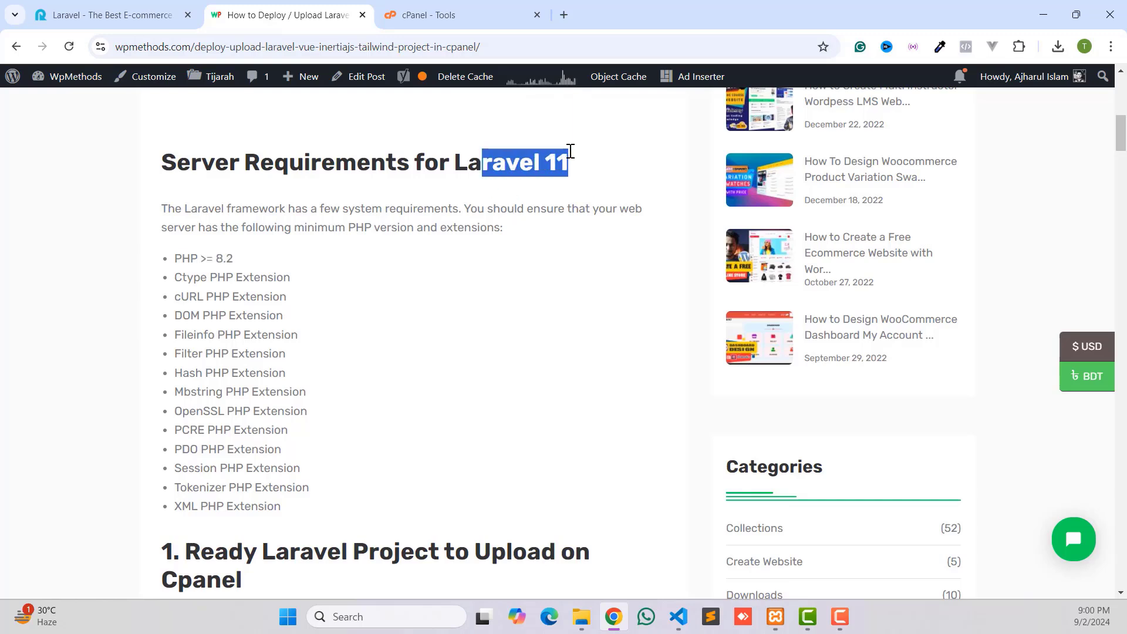
{"action": "left_click", "coordinate": [316, 357]}
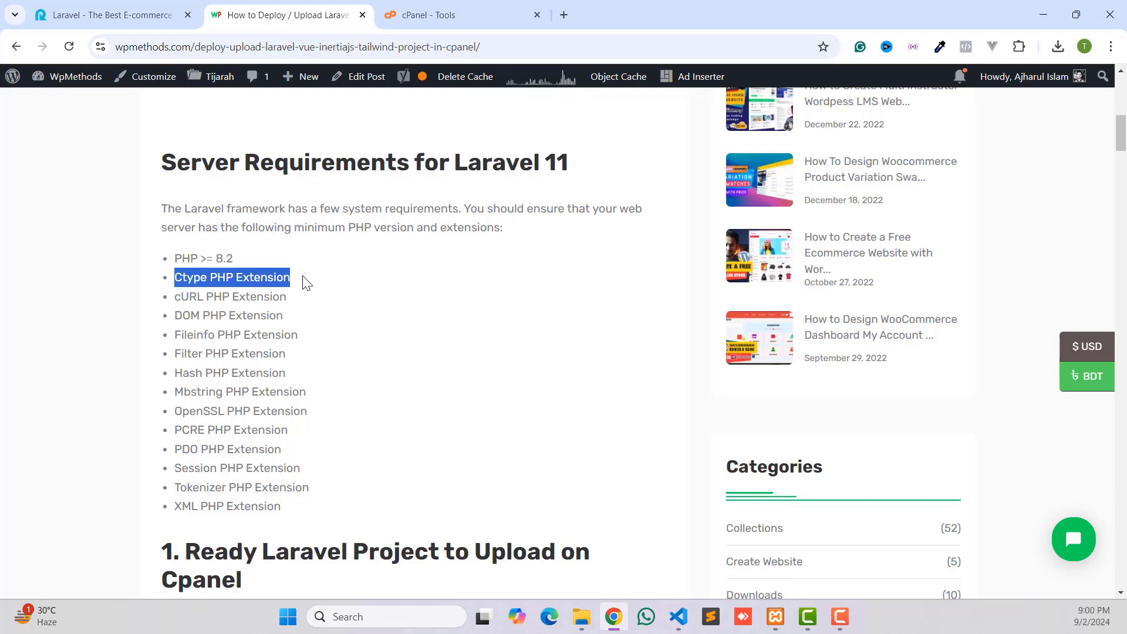
{"action": "left_click", "coordinate": [212, 317]}
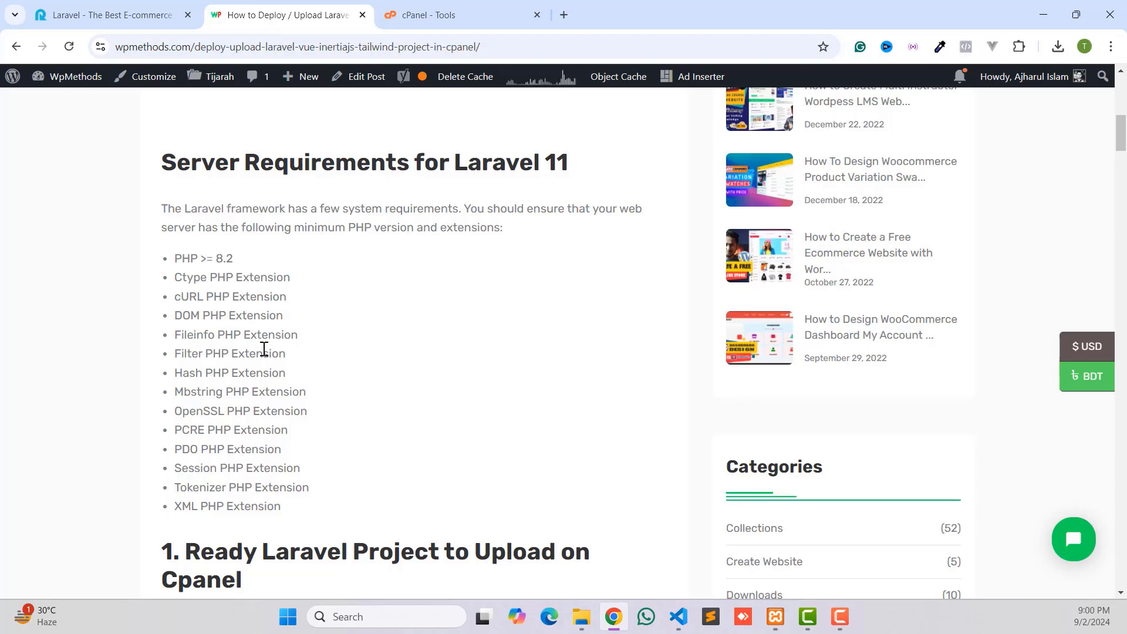
{"action": "scroll", "coordinate": [232, 294], "scroll_direction": "down", "scroll_amount": 1}
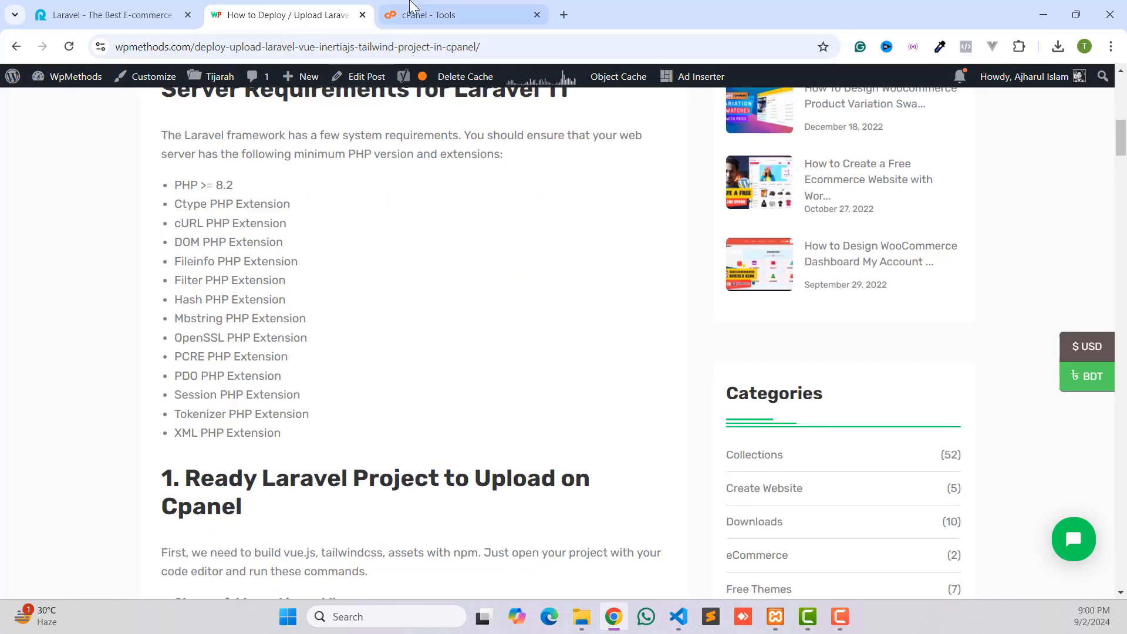
{"action": "left_click", "coordinate": [422, 14]}
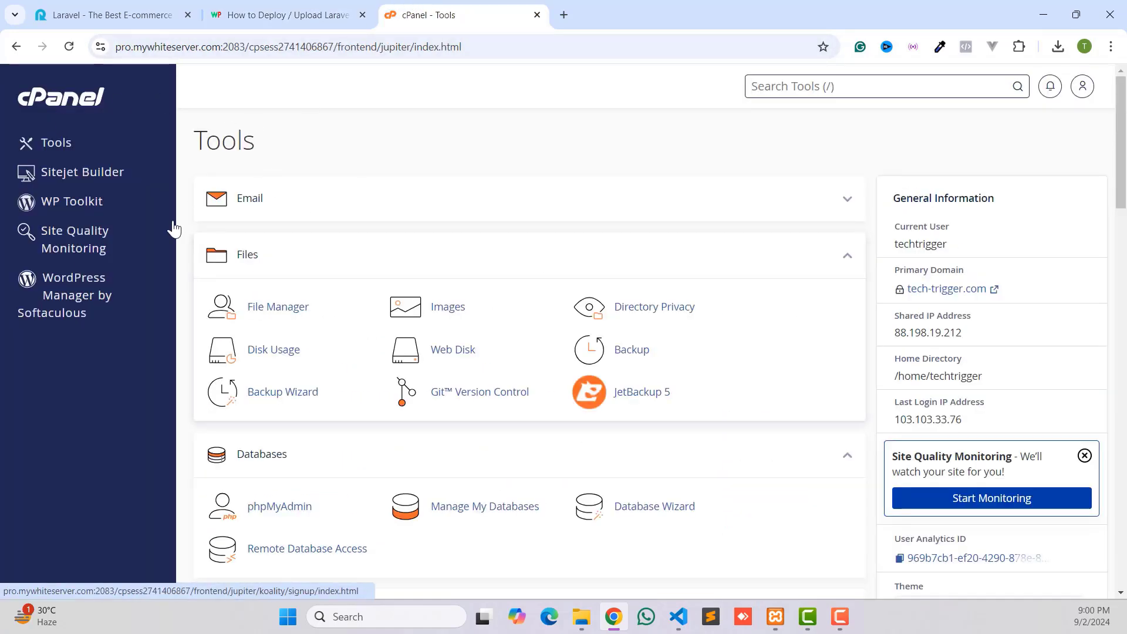
Open the PHP Selector and check the PHP version listed for tech-trigger.com
{"action": "scroll", "coordinate": [614, 322], "scroll_direction": "down", "scroll_amount": 3}
{"action": "scroll", "coordinate": [614, 323], "scroll_direction": "down", "scroll_amount": 8}
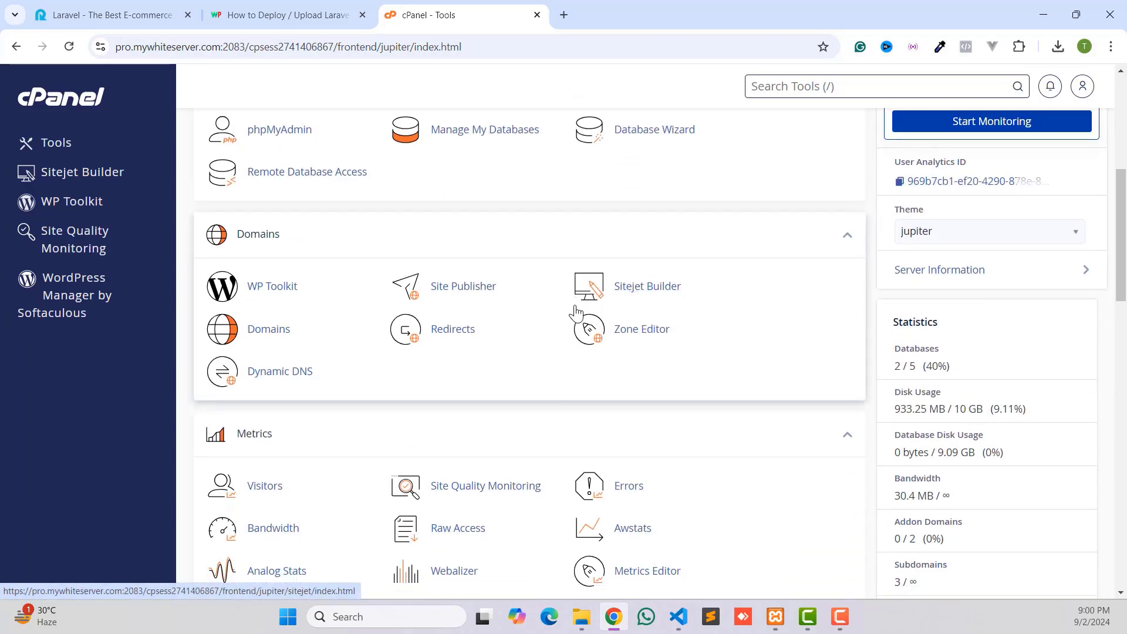
{"action": "scroll", "coordinate": [526, 314], "scroll_direction": "down", "scroll_amount": 9}
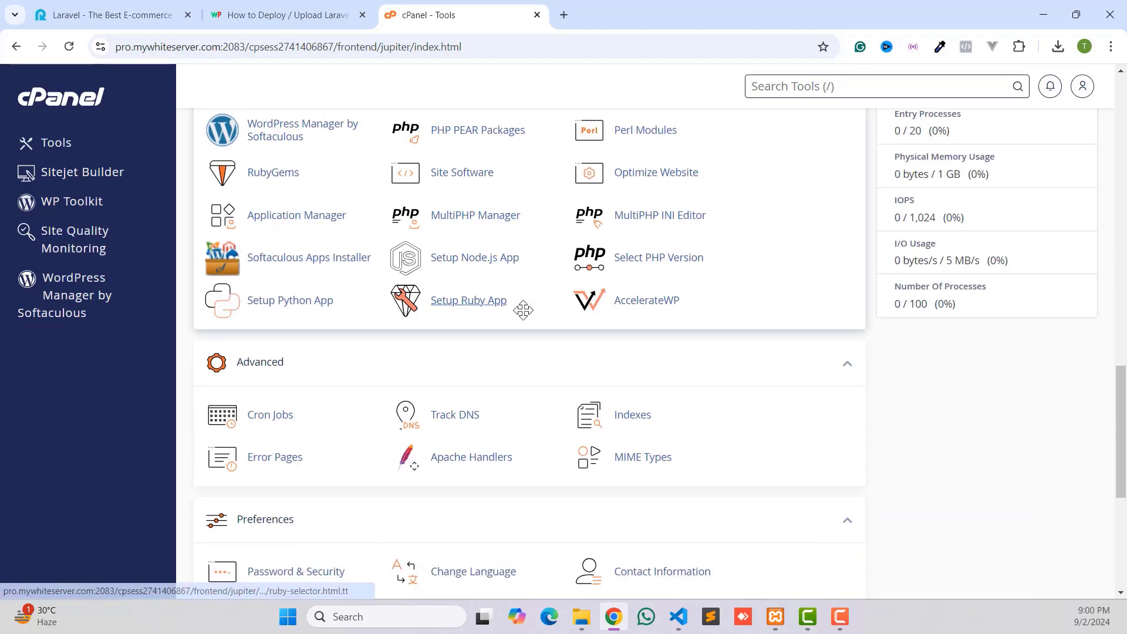
{"action": "scroll", "coordinate": [523, 315], "scroll_direction": "up", "scroll_amount": 2}
{"action": "scroll", "coordinate": [524, 317], "scroll_direction": "down", "scroll_amount": 8}
{"action": "scroll", "coordinate": [520, 327], "scroll_direction": "up", "scroll_amount": 9}
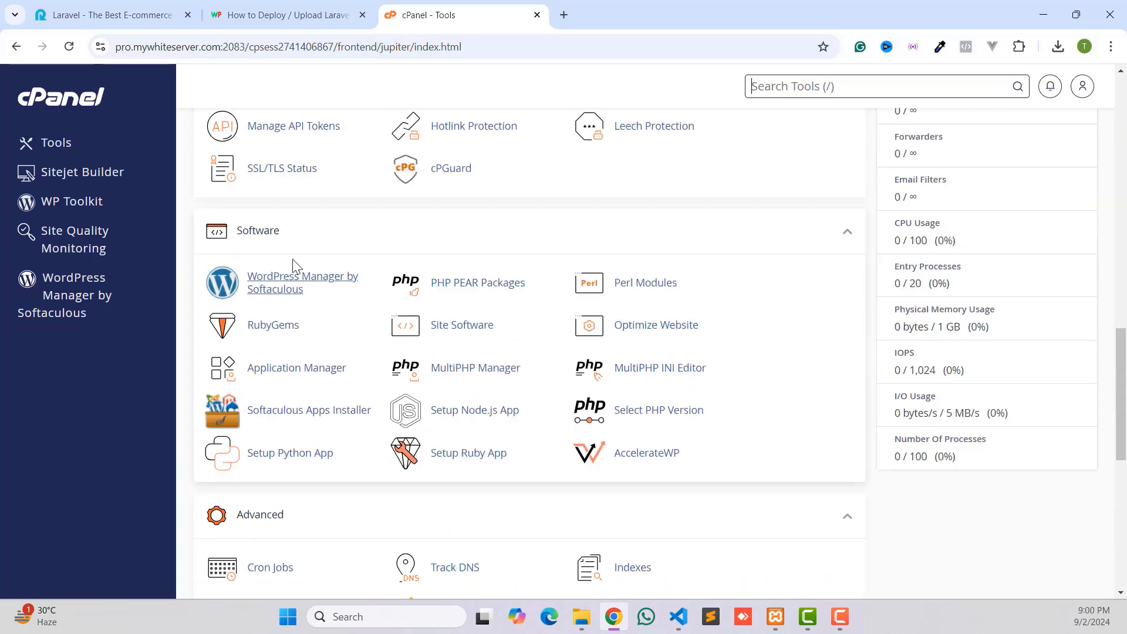
{"action": "left_click", "coordinate": [625, 411]}
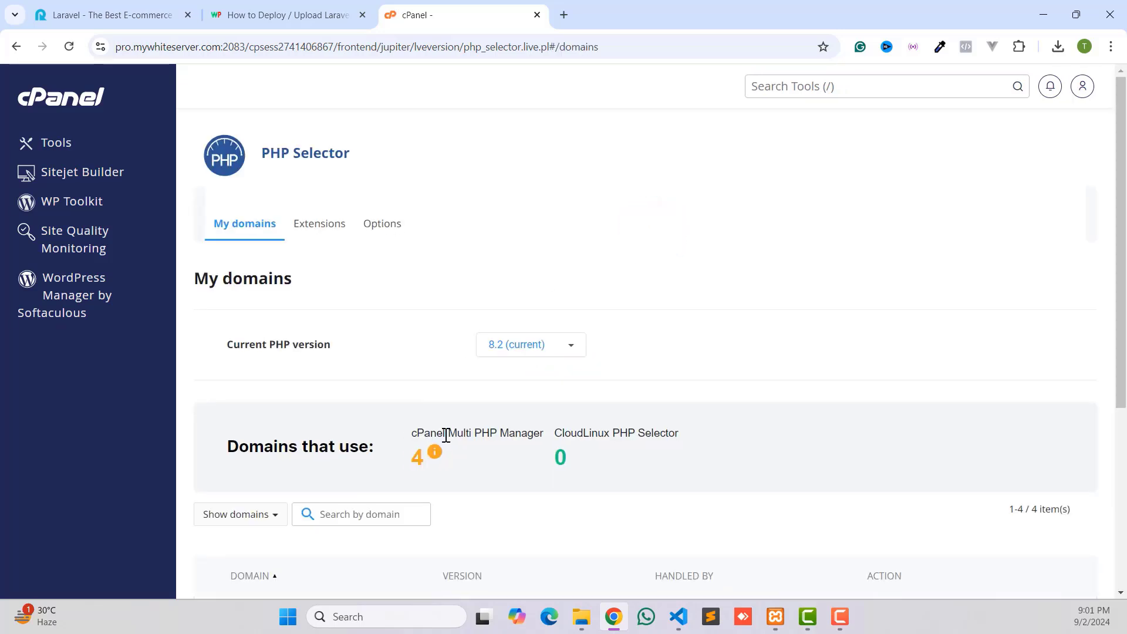
{"action": "scroll", "coordinate": [338, 355], "scroll_direction": "down", "scroll_amount": 5}
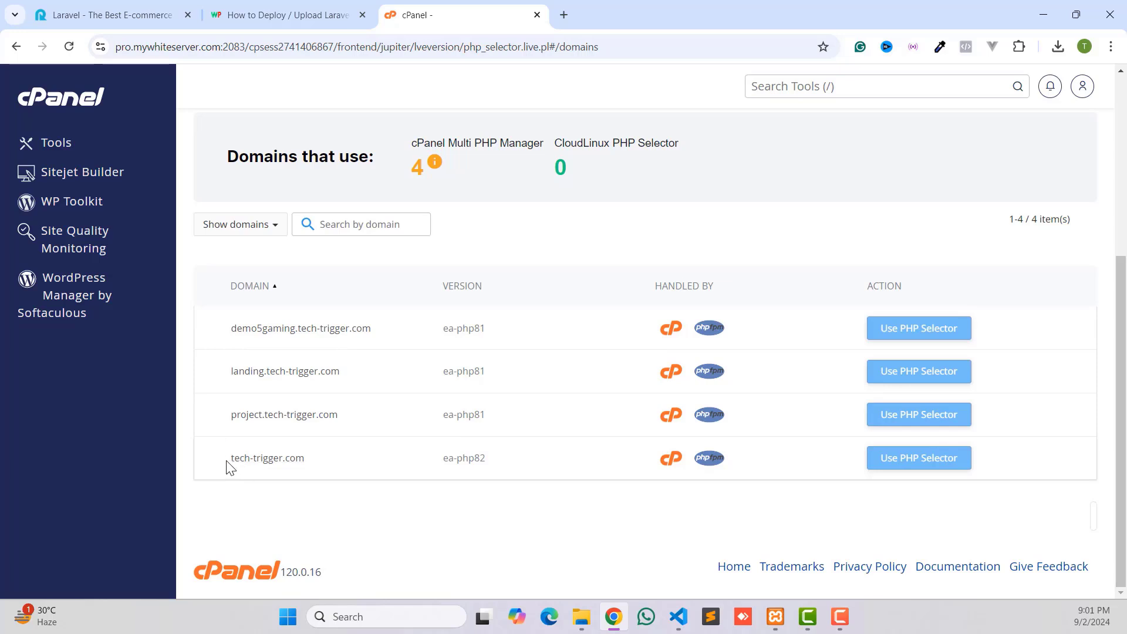
{"action": "left_click_drag", "start_coordinate": [228, 467], "coordinate": [314, 468]}
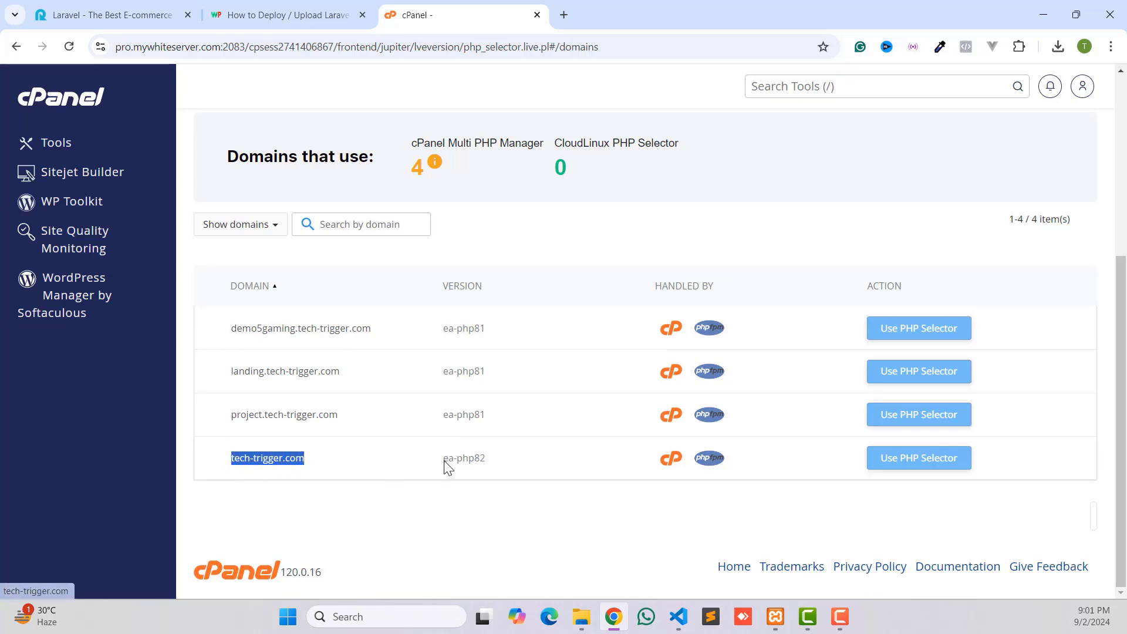
{"action": "left_click_drag", "start_coordinate": [446, 467], "coordinate": [464, 459]}
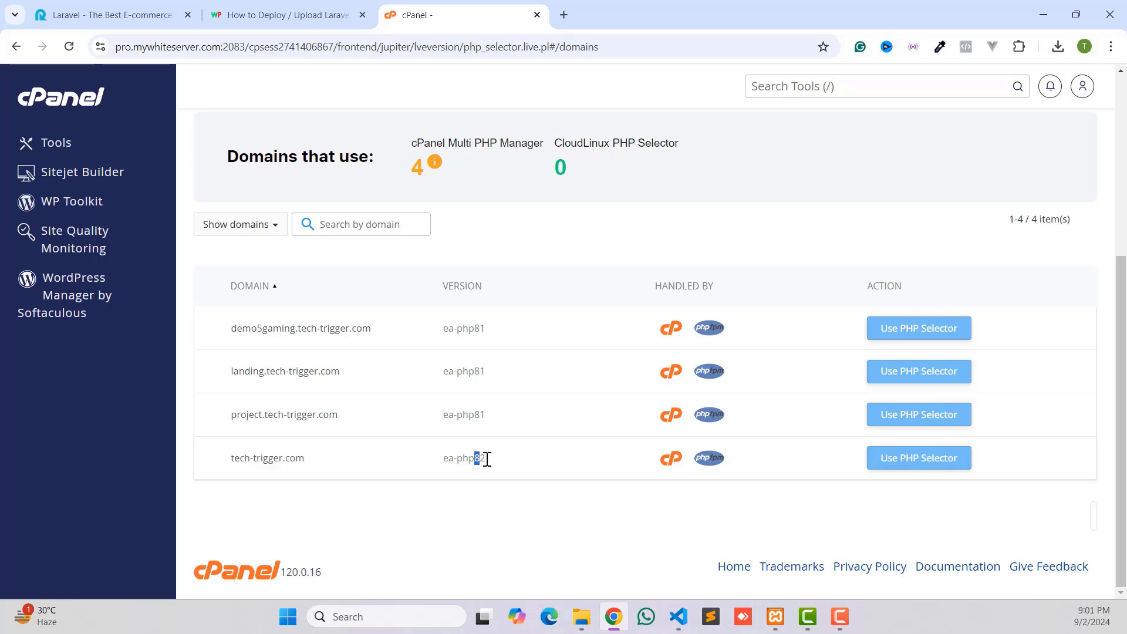
Inspect the Current PHP version list and leave it at 8.2
{"action": "scroll", "coordinate": [457, 451], "scroll_direction": "up", "scroll_amount": 5}
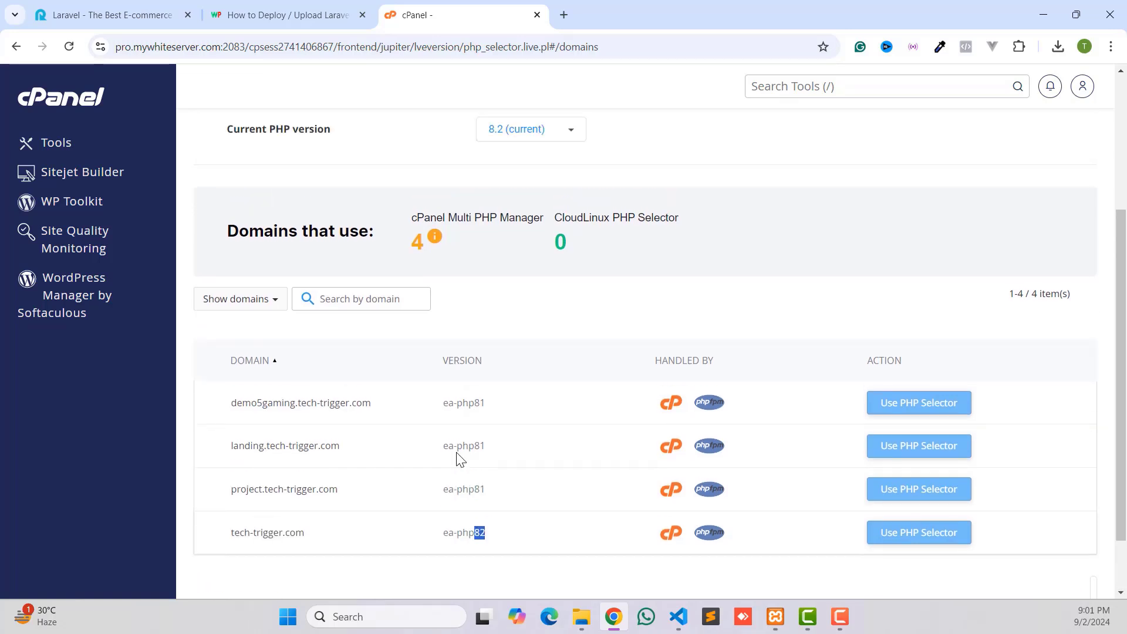
{"action": "left_click", "coordinate": [530, 345]}
{"action": "scroll", "coordinate": [556, 523], "scroll_direction": "down", "scroll_amount": 5}
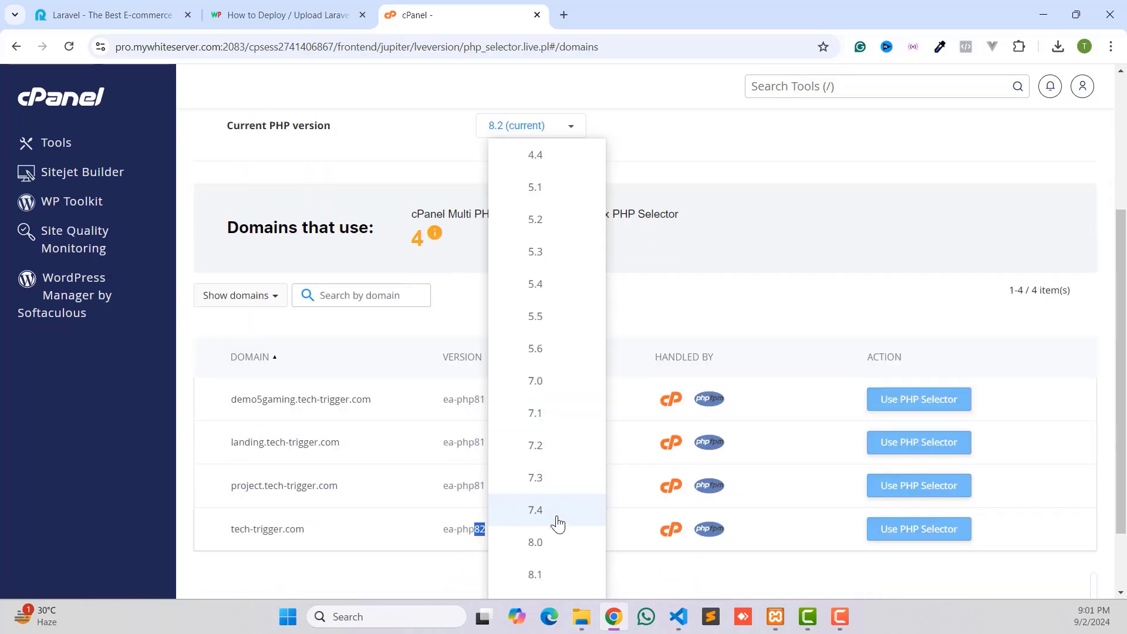
{"action": "scroll", "coordinate": [546, 522], "scroll_direction": "up", "scroll_amount": 5}
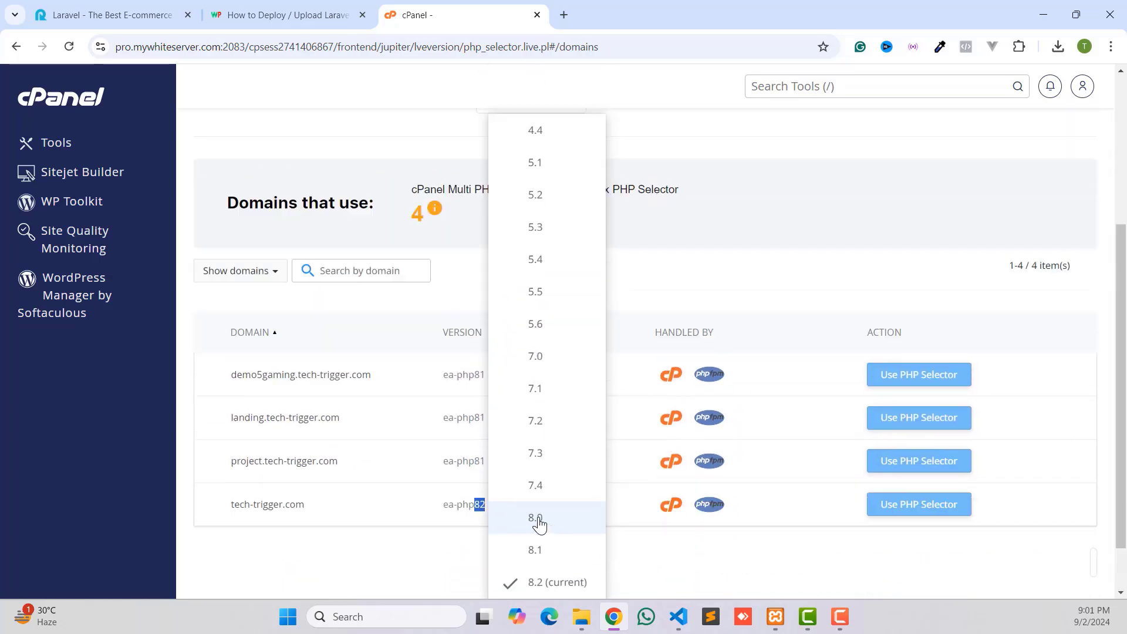
{"action": "left_click", "coordinate": [329, 242]}
Compare the PHP 8.2 extensions list against the guide's required PHP extensions
{"action": "left_click", "coordinate": [317, 229]}
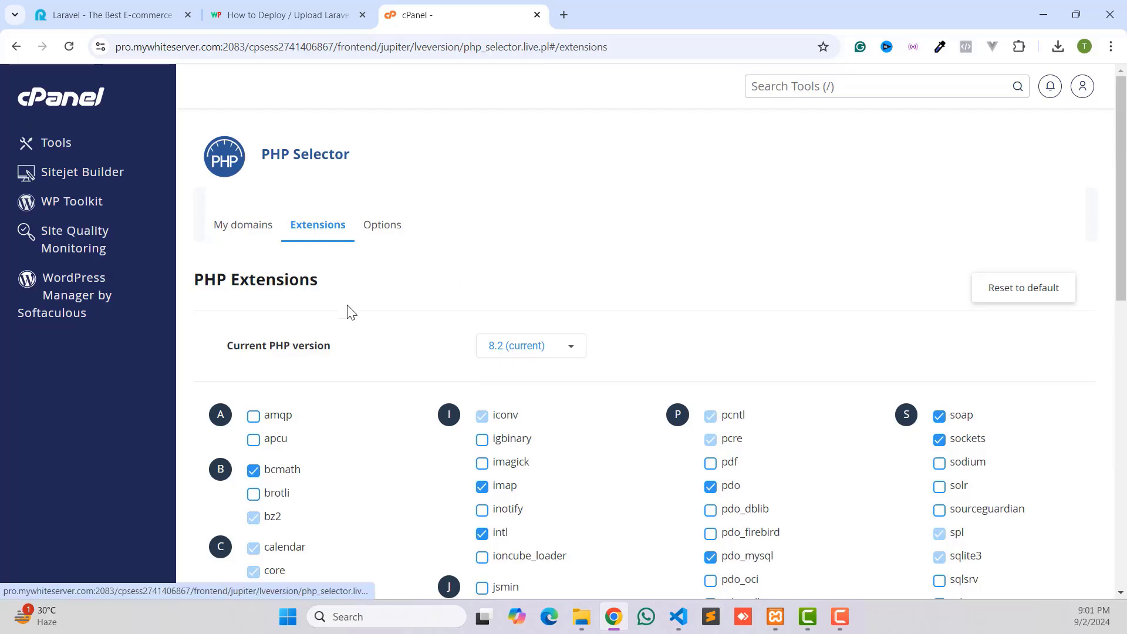
{"action": "scroll", "coordinate": [350, 312], "scroll_direction": "down", "scroll_amount": 5}
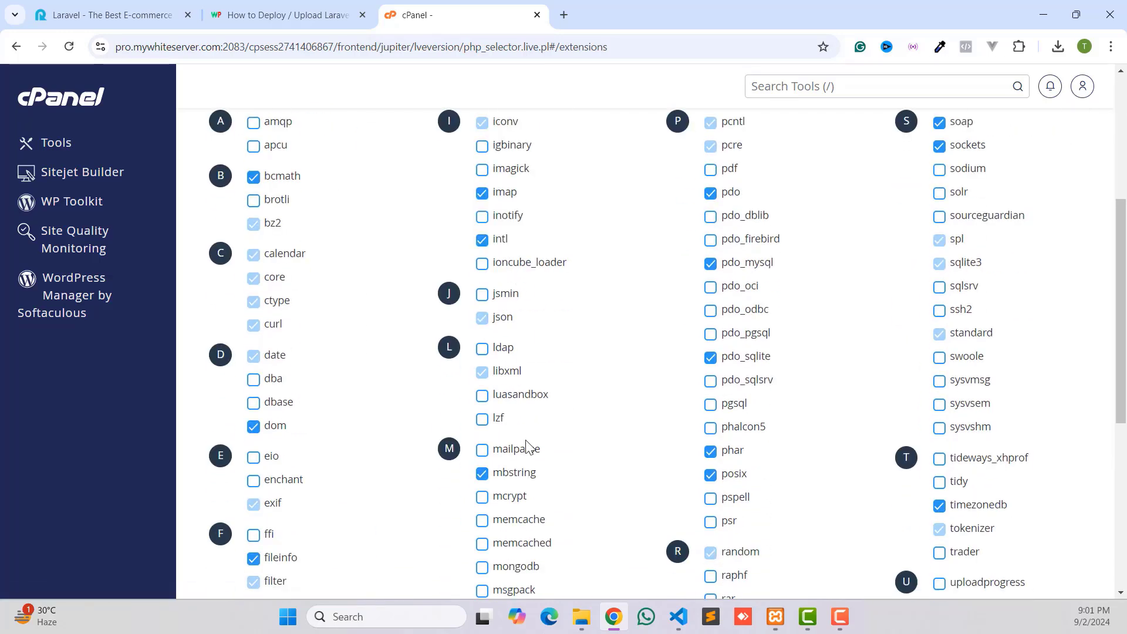
{"action": "left_click", "coordinate": [300, 15]}
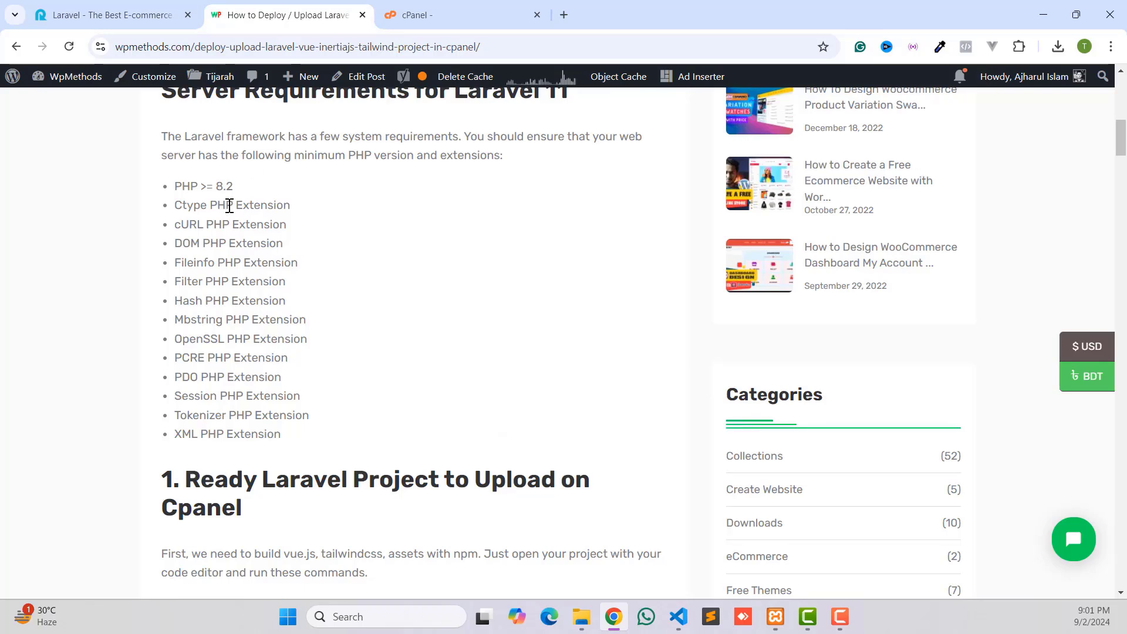
{"action": "scroll", "coordinate": [229, 204], "scroll_direction": "up", "scroll_amount": 1}
{"action": "left_click_drag", "start_coordinate": [176, 276], "coordinate": [262, 276]}
{"action": "left_click", "coordinate": [232, 294]}
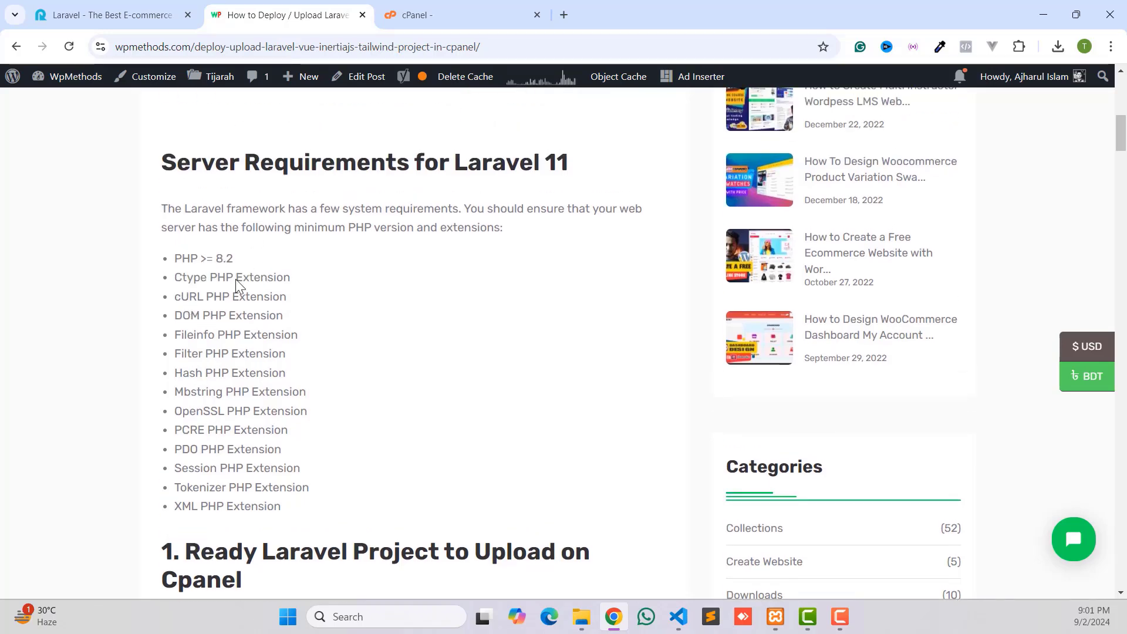
Recheck the extensions, then scroll the guide to 'Ready Laravel Project to Upload on Cpanel'
{"action": "left_click", "coordinate": [414, 15]}
{"action": "scroll", "coordinate": [523, 288], "scroll_direction": "down", "scroll_amount": 6}
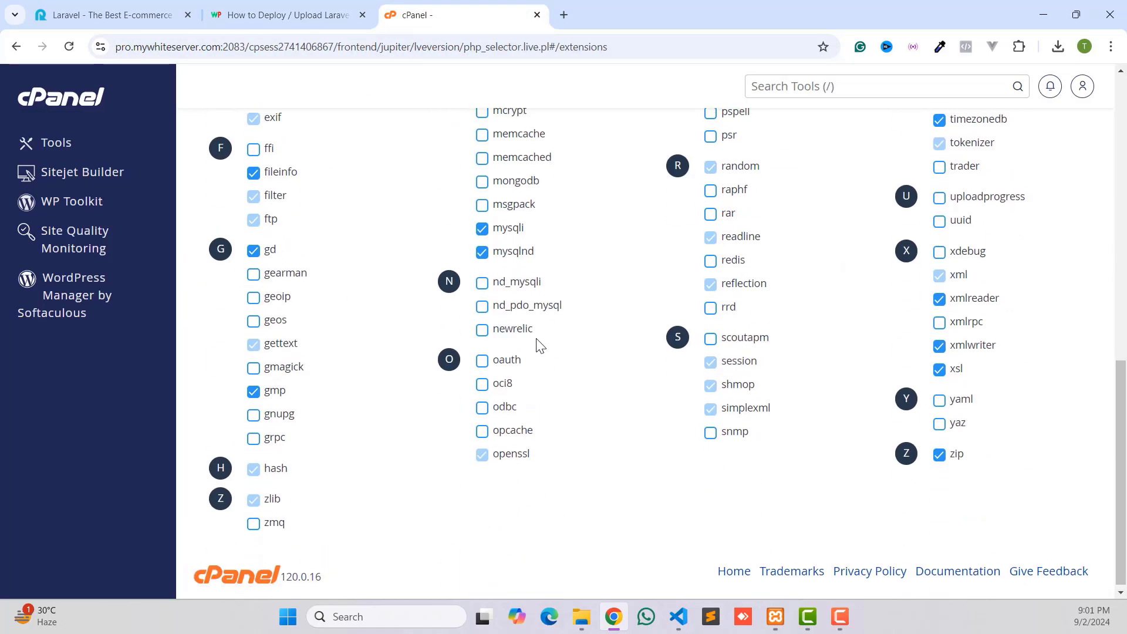
{"action": "scroll", "coordinate": [535, 335], "scroll_direction": "up", "scroll_amount": 10}
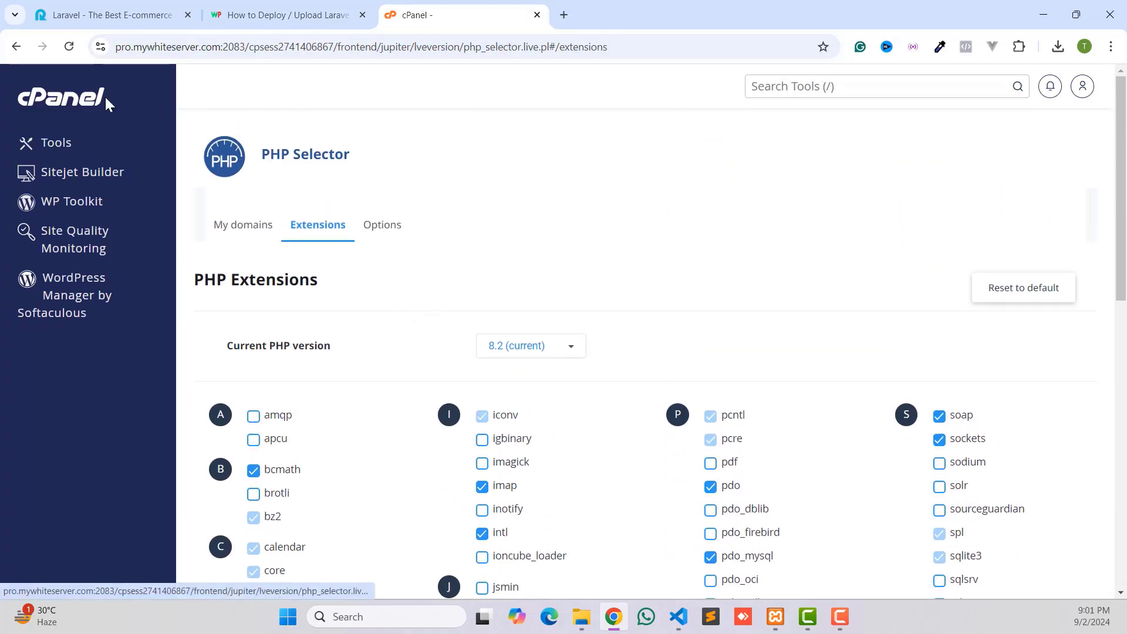
{"action": "left_click", "coordinate": [68, 89]}
{"action": "left_click", "coordinate": [287, 18]}
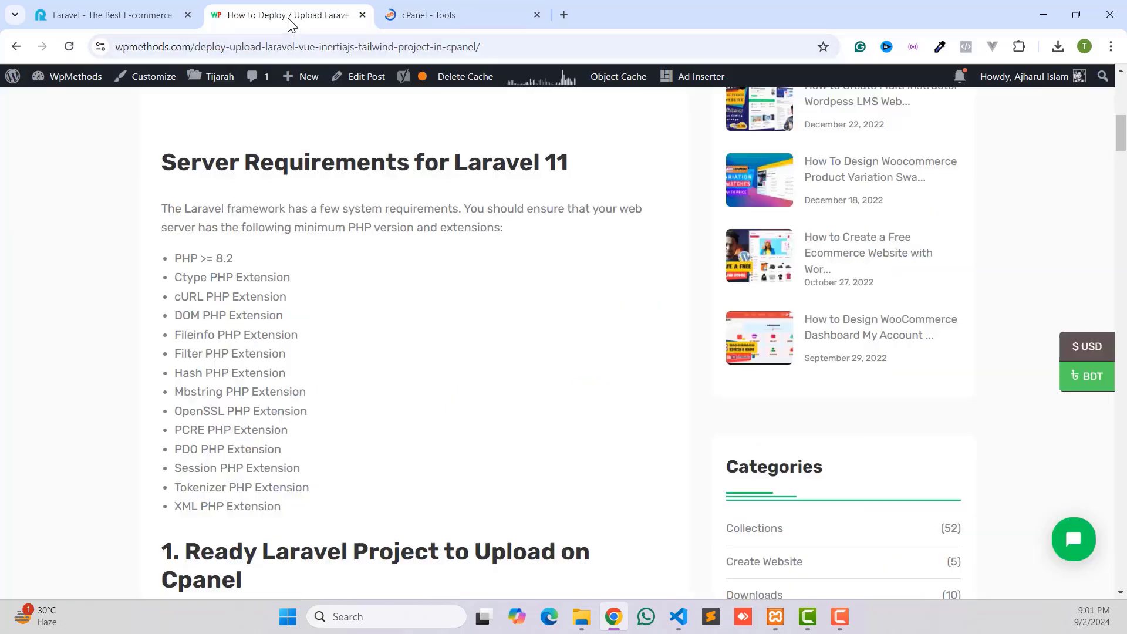
{"action": "scroll", "coordinate": [267, 283], "scroll_direction": "down", "scroll_amount": 5}
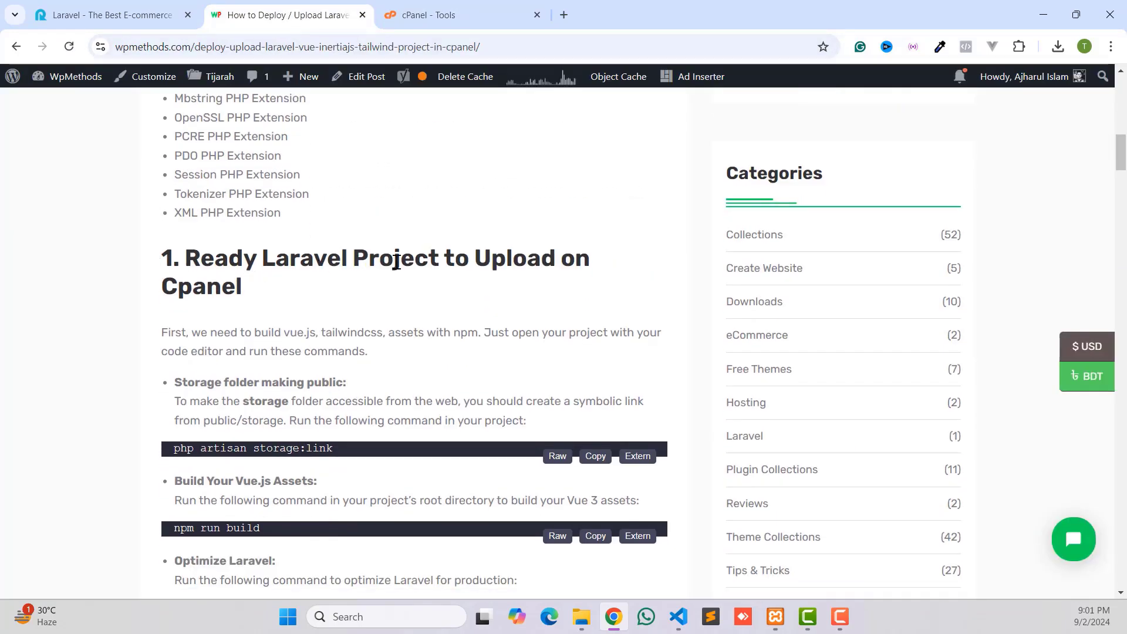
{"action": "scroll", "coordinate": [202, 289], "scroll_direction": "down", "scroll_amount": 1}
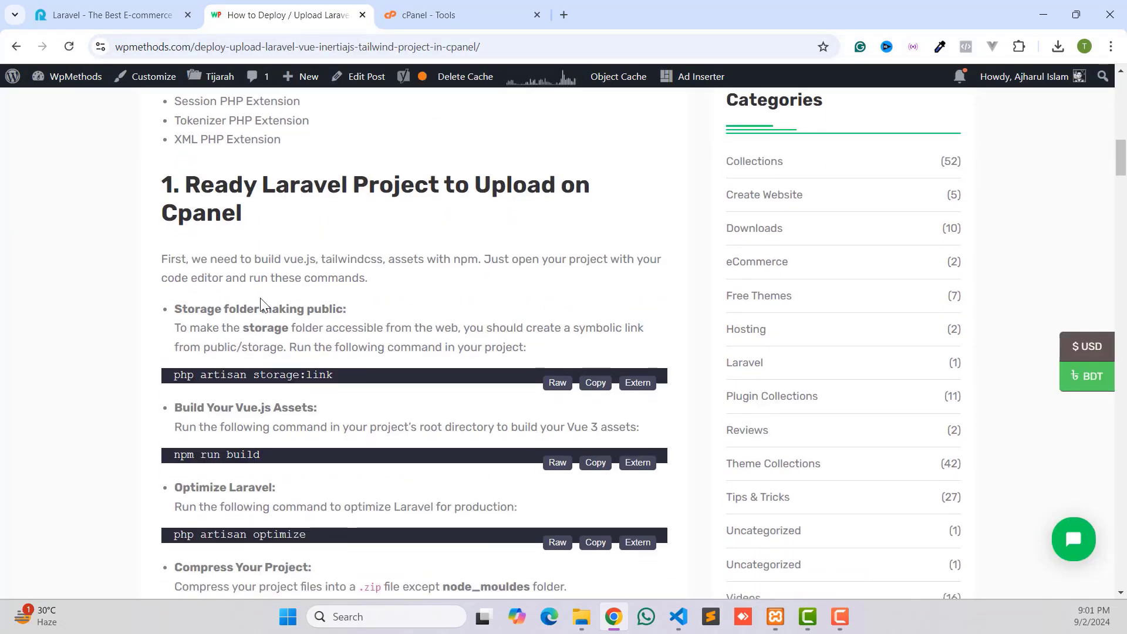
{"action": "scroll", "coordinate": [257, 363], "scroll_direction": "down", "scroll_amount": 2}
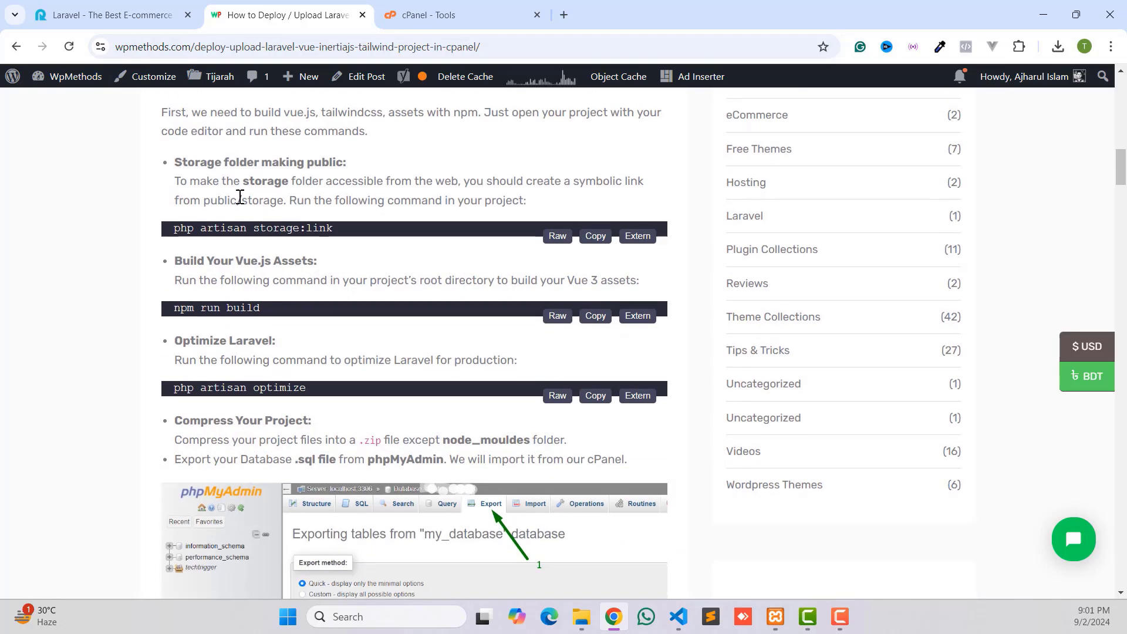
Locate D:\Xampp\htdocs\ecommerce_vue_inertia in File Explorer via XAMPP, then switch to VS Code
{"action": "left_click", "coordinate": [774, 616]}
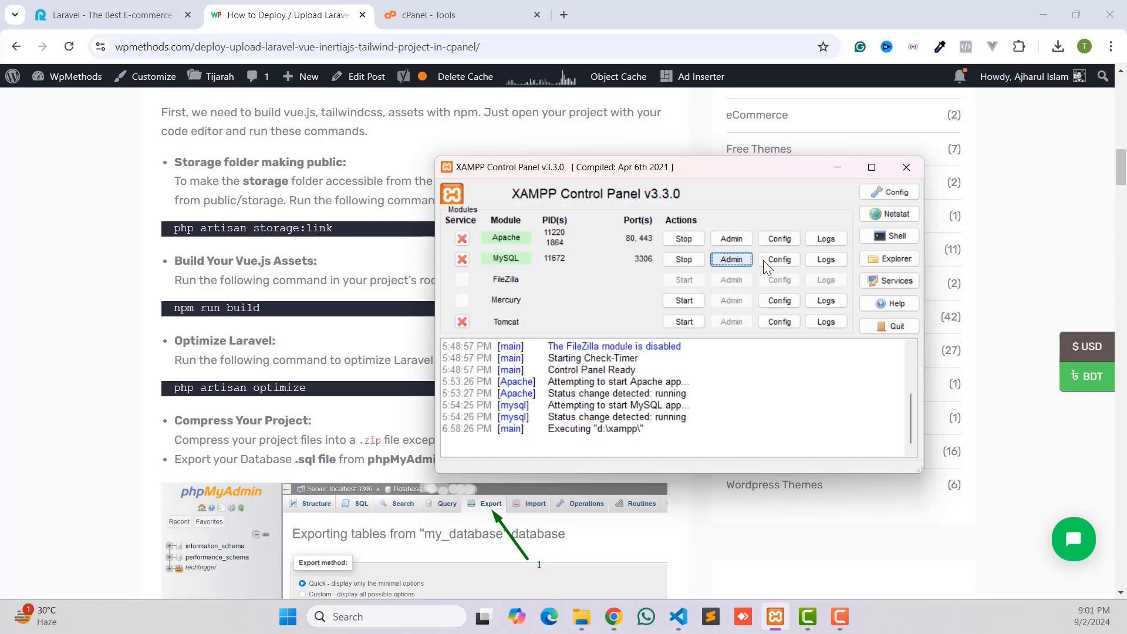
{"action": "left_click", "coordinate": [731, 238]}
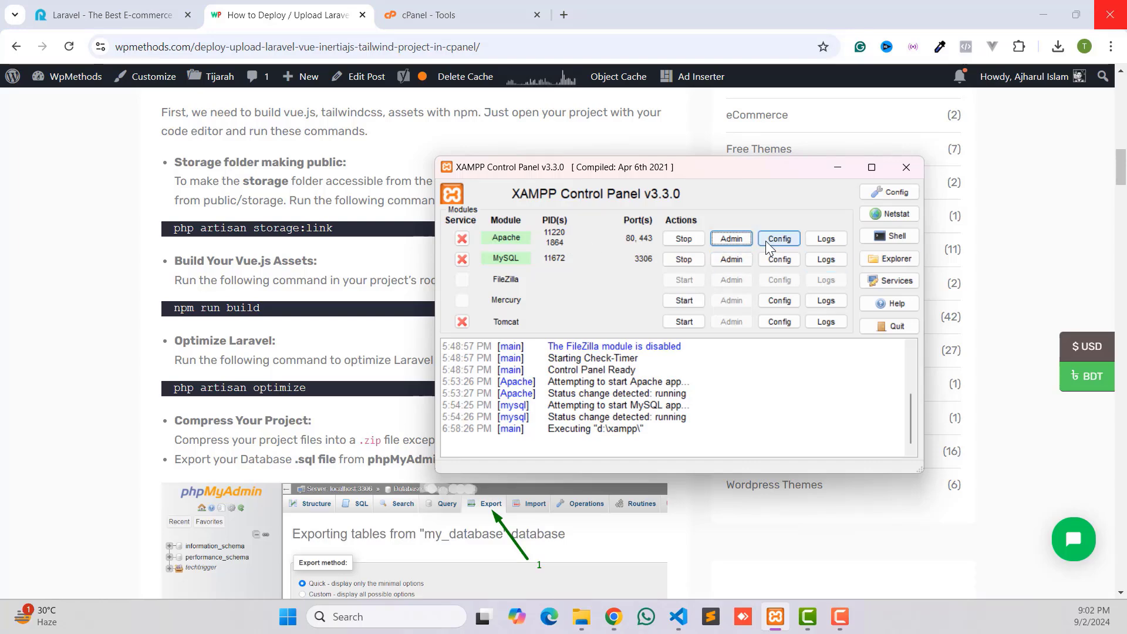
{"action": "left_click", "coordinate": [886, 262]}
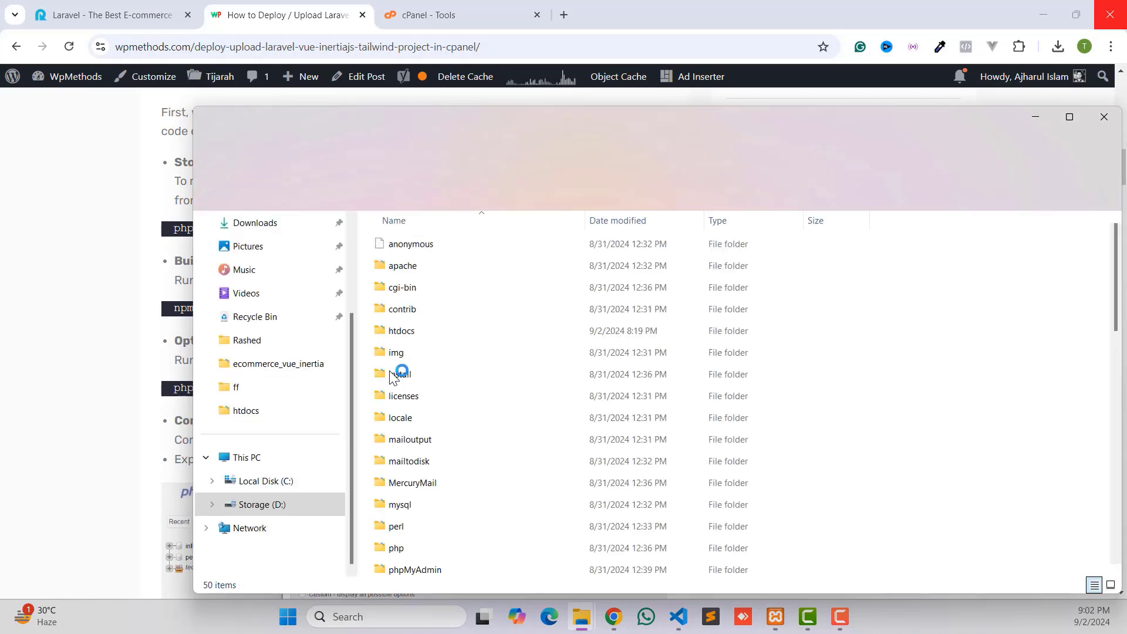
{"action": "double_click", "coordinate": [401, 331]}
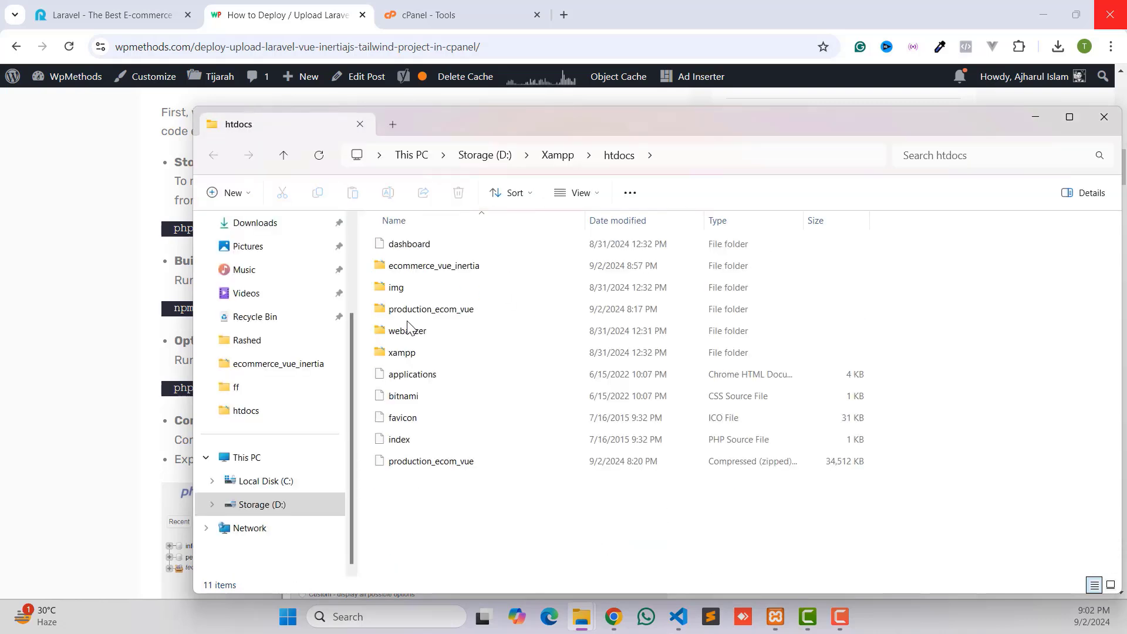
{"action": "left_click", "coordinate": [417, 269]}
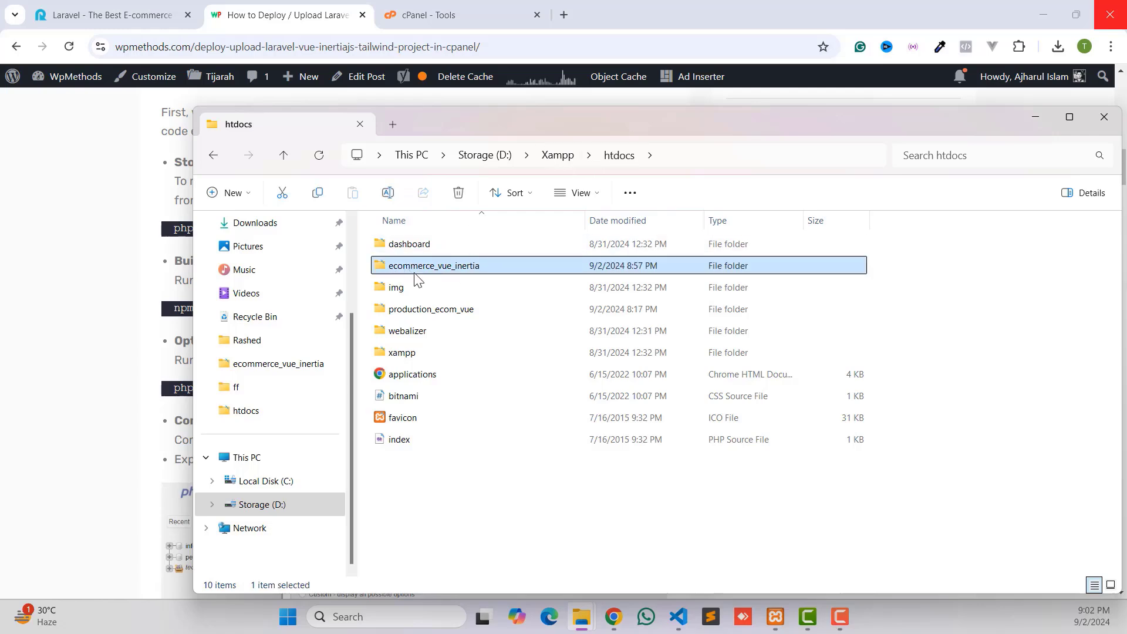
{"action": "double_click", "coordinate": [417, 269]}
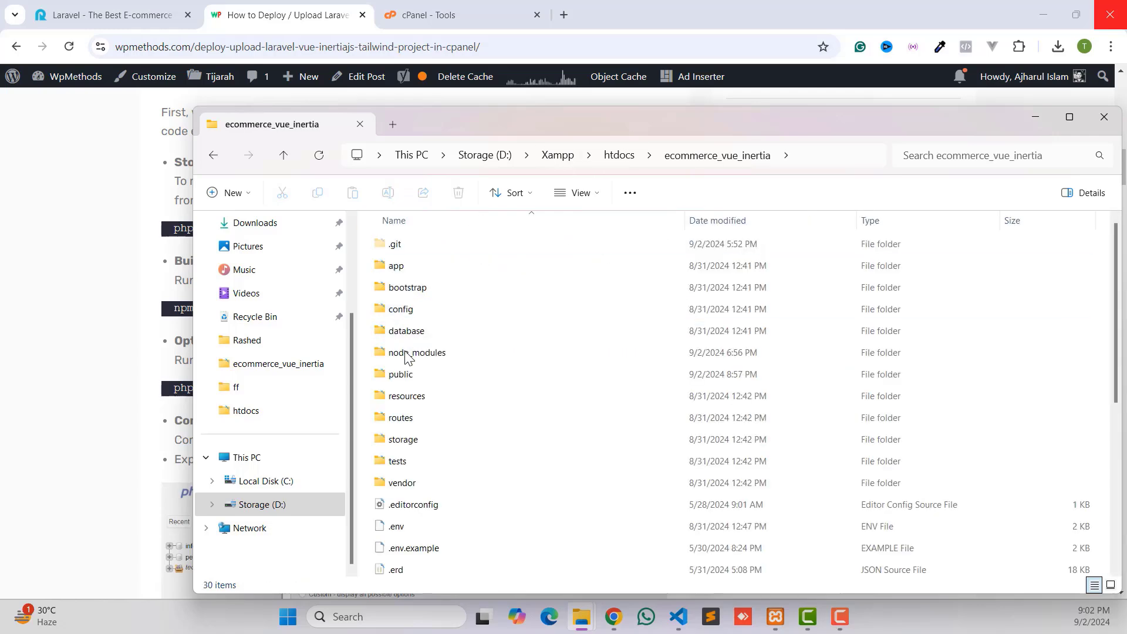
{"action": "scroll", "coordinate": [409, 358], "scroll_direction": "down", "scroll_amount": 5}
{"action": "scroll", "coordinate": [391, 458], "scroll_direction": "up", "scroll_amount": 5}
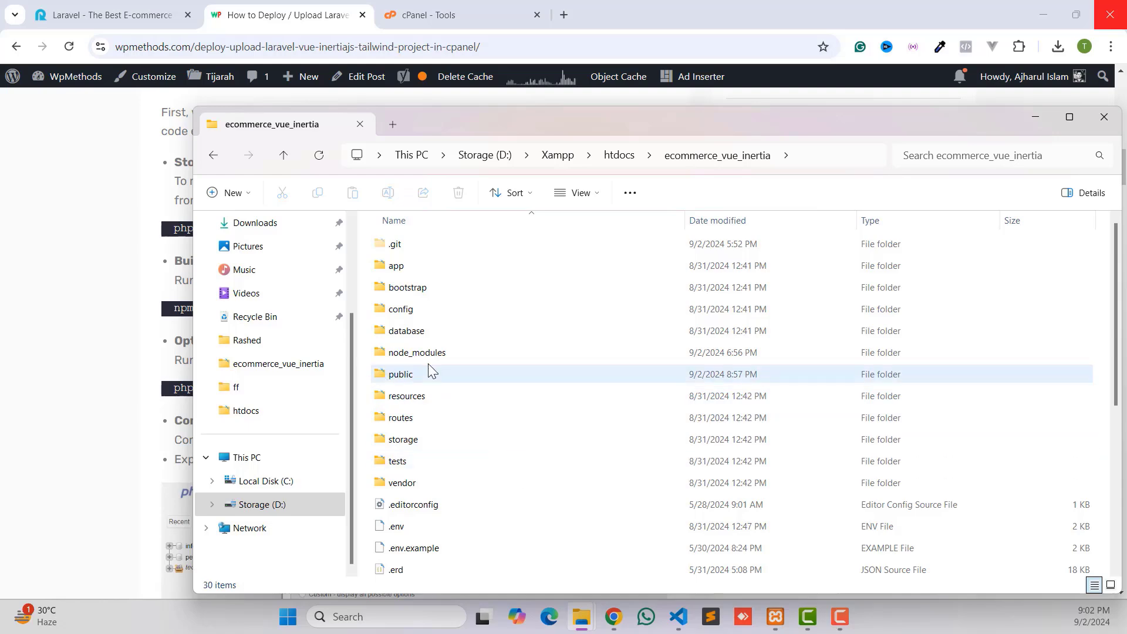
{"action": "left_click", "coordinate": [670, 621]}
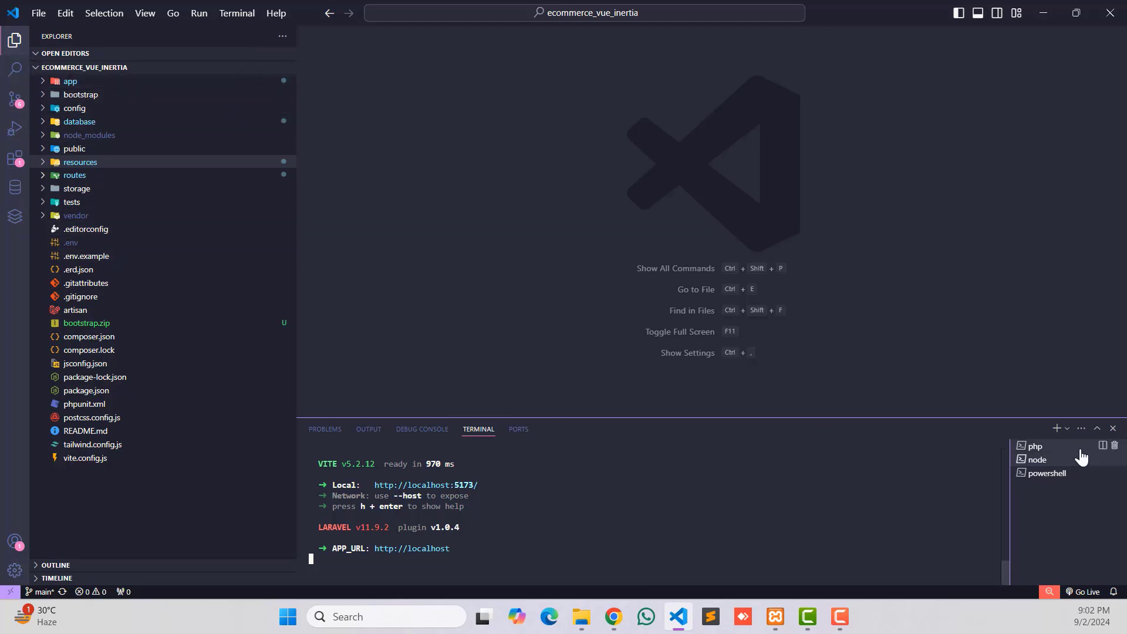
Open a terminal in the ecommerce_vue_inertia folder and scroll the guide to the storage:link step
{"action": "key", "text": "alt+Tab"}
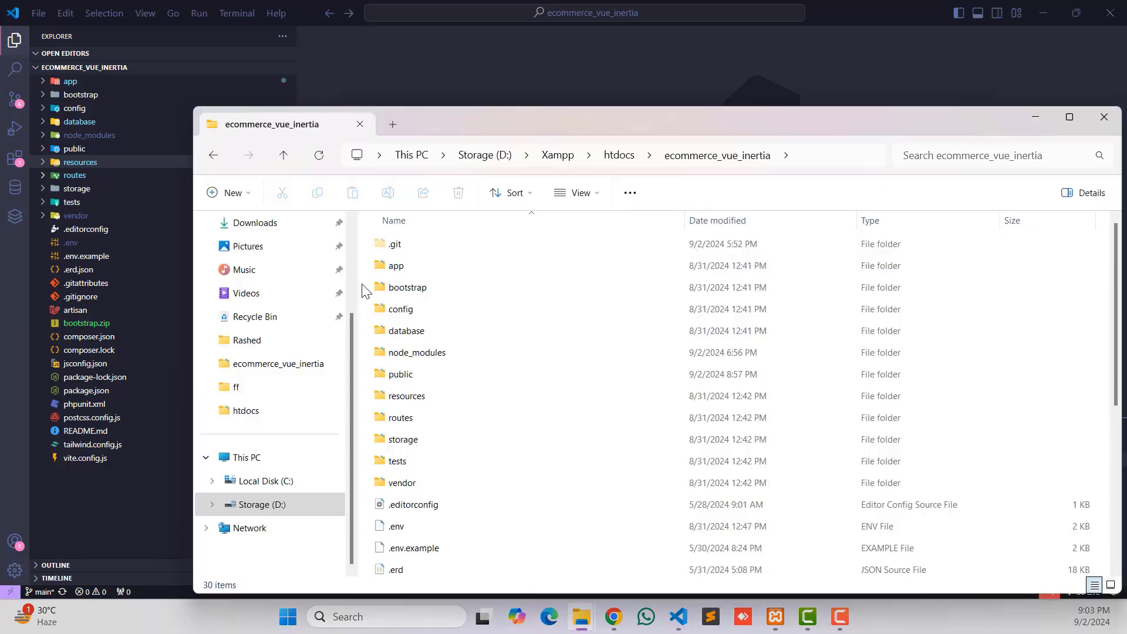
{"action": "right_click", "coordinate": [466, 249]}
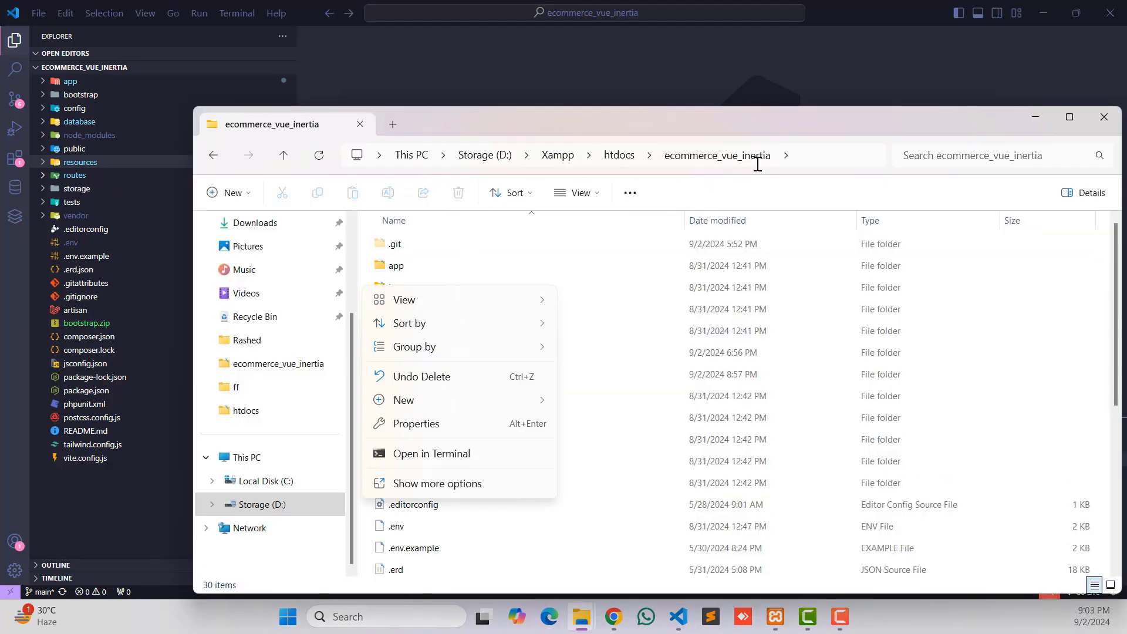
{"action": "left_click", "coordinate": [420, 457]}
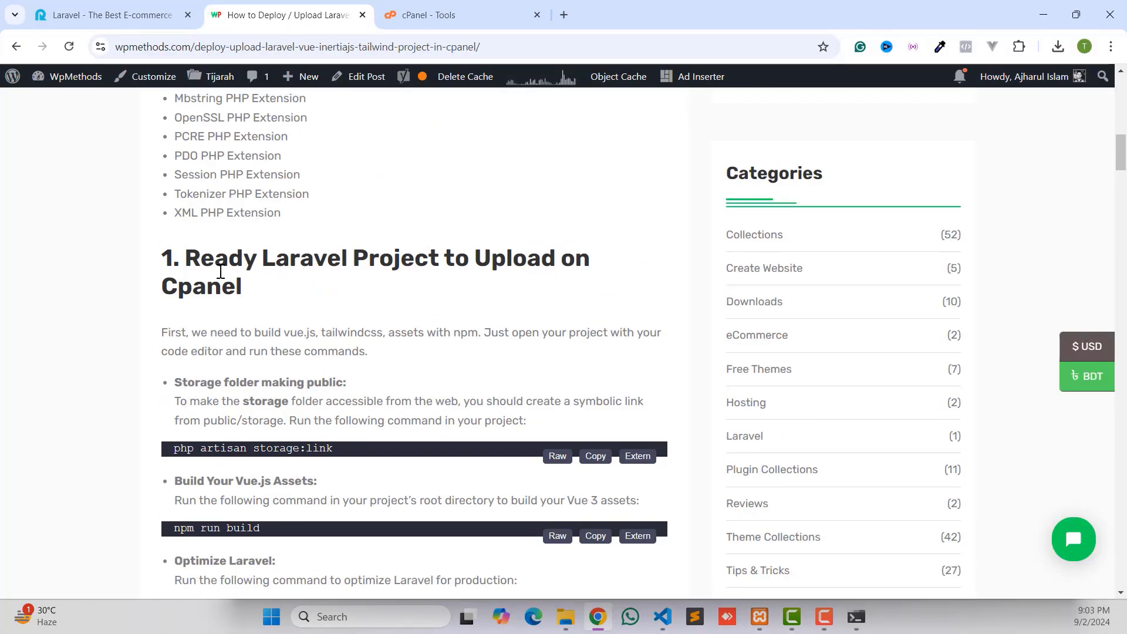
{"action": "scroll", "coordinate": [215, 145], "scroll_direction": "down", "scroll_amount": 2}
{"action": "scroll", "coordinate": [215, 145], "scroll_direction": "down", "scroll_amount": 3}
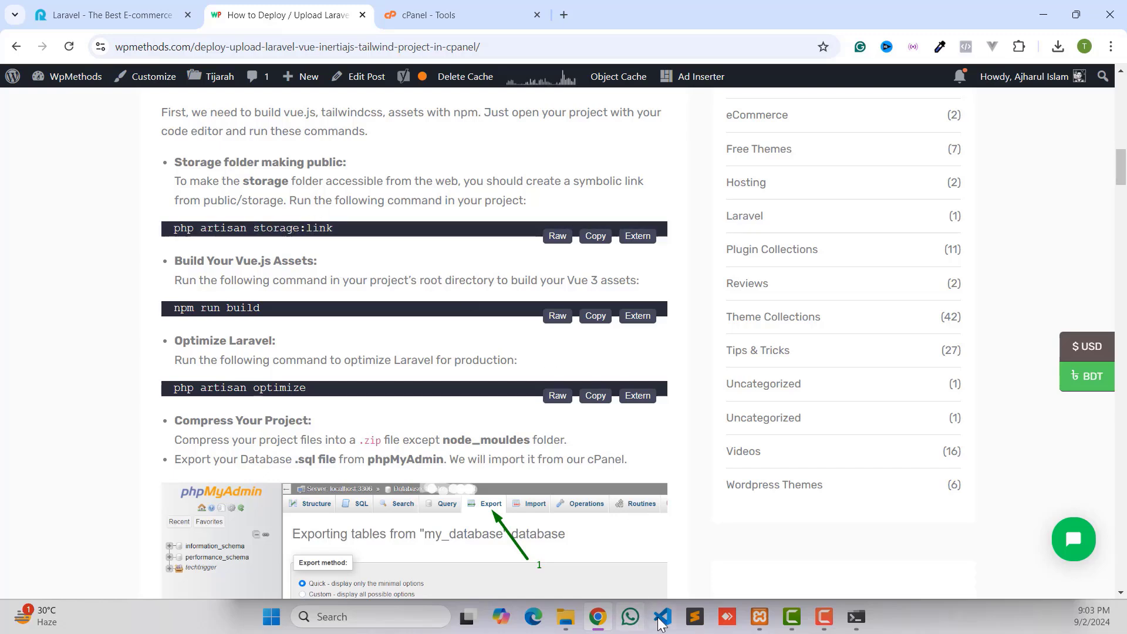
{"action": "mouse_move", "coordinate": [662, 623]}
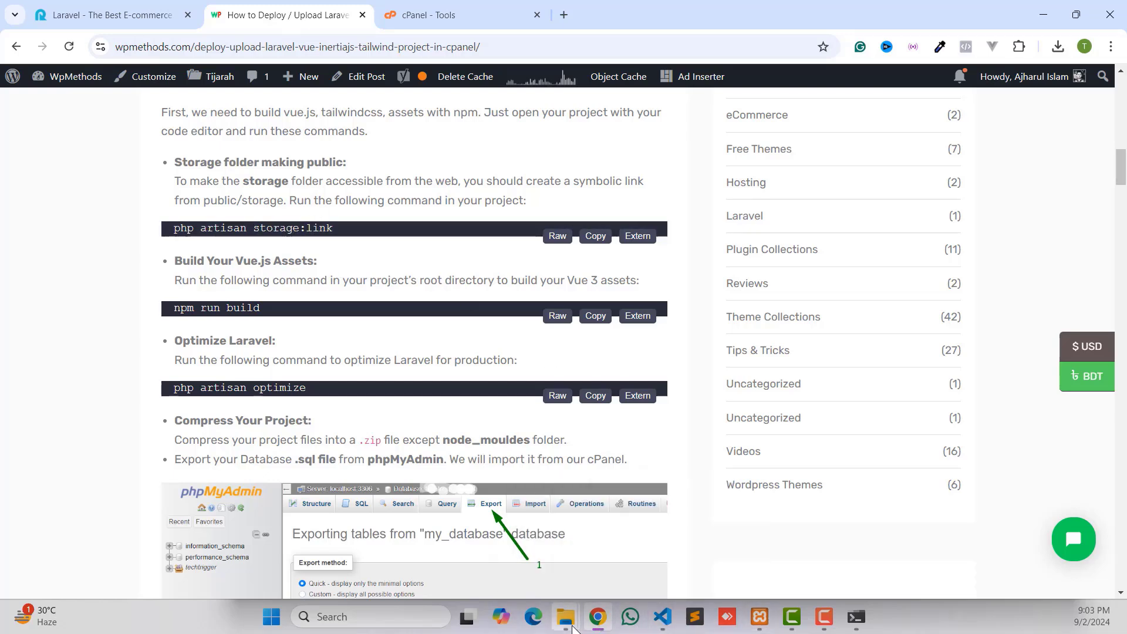
Run php artisan storage:link in PowerShell; it reports public/storage already exists
{"action": "left_click", "coordinate": [856, 616]}
{"action": "type", "text": "php artisan storage:link"}
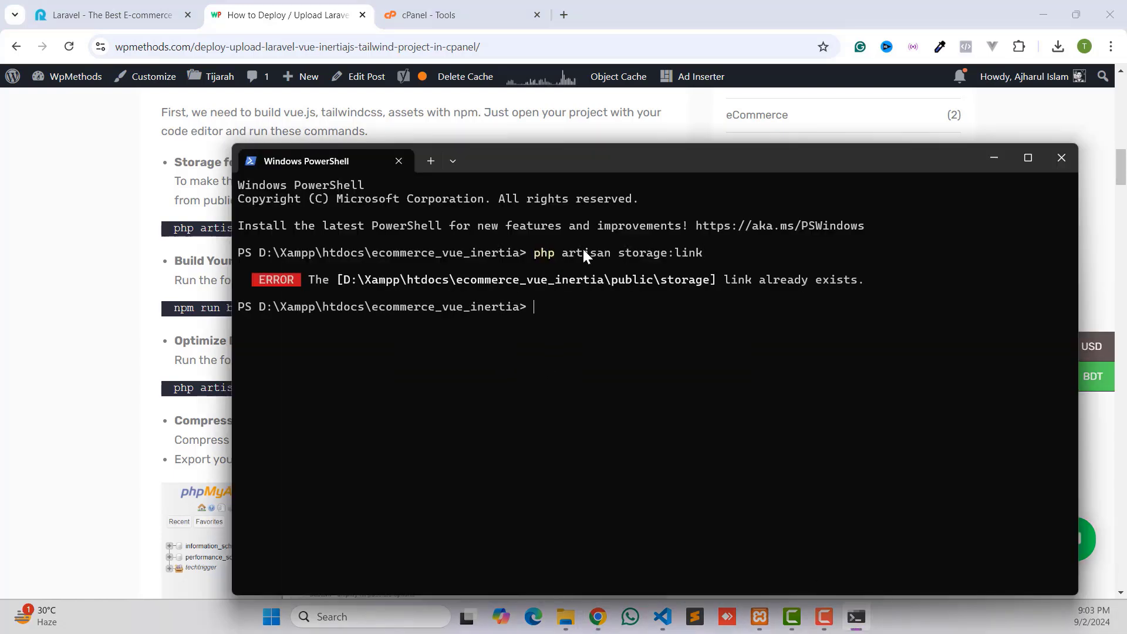
{"action": "left_click_drag", "start_coordinate": [726, 281], "coordinate": [858, 282]}
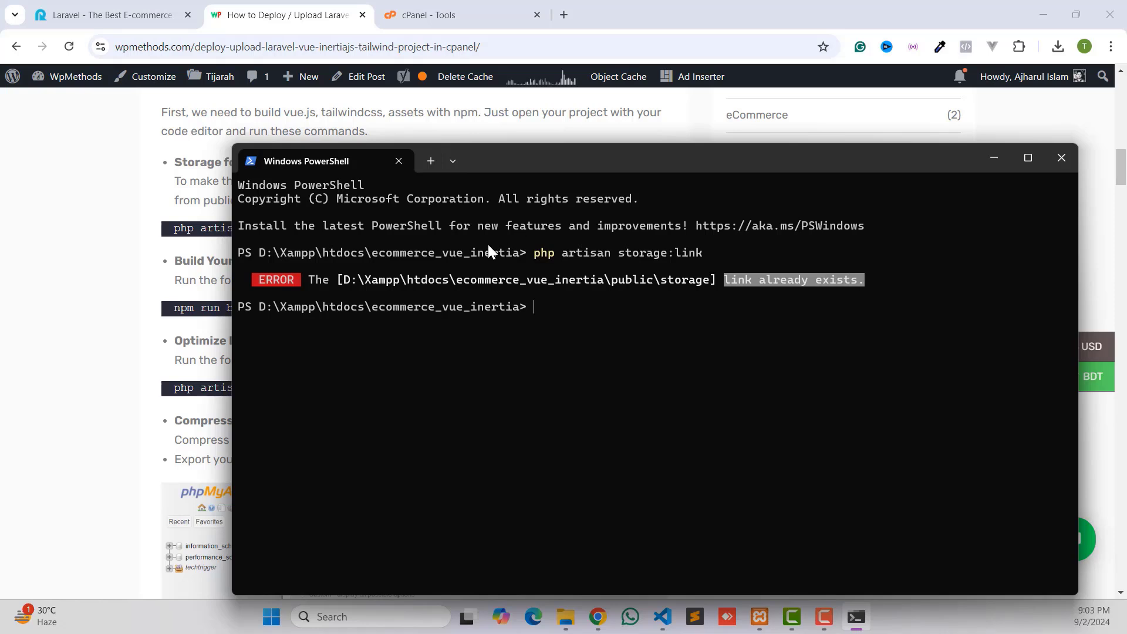
{"action": "left_click", "coordinate": [738, 280]}
{"action": "left_click", "coordinate": [125, 327]}
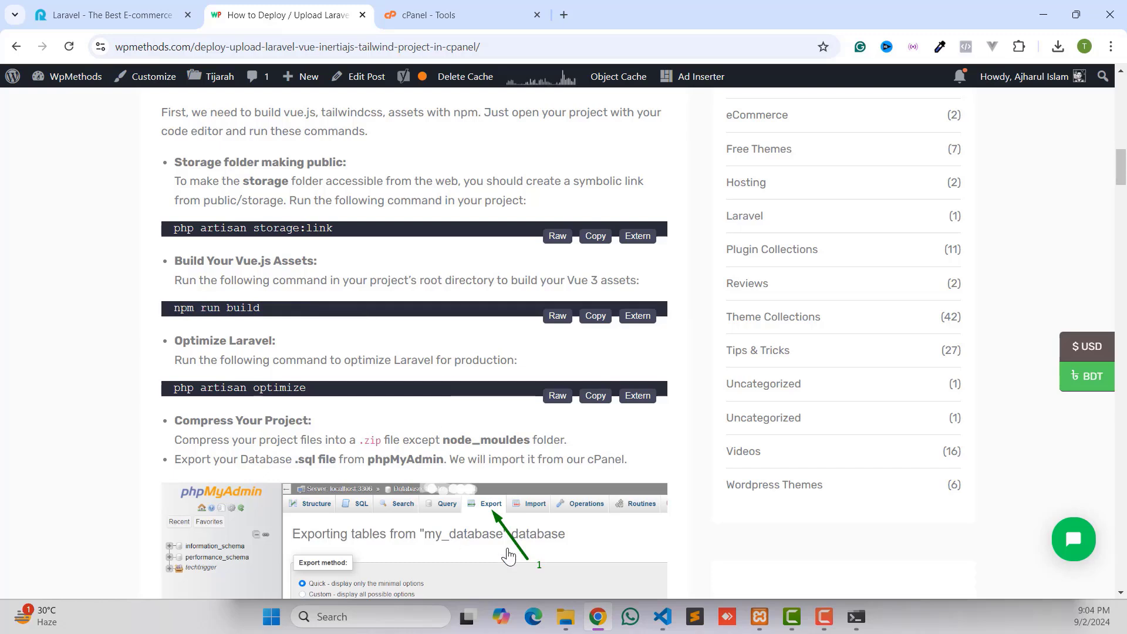
Following the guide's Build Your Vue.js step, run npm run build in a new VS Code terminal
{"action": "left_click_drag", "start_coordinate": [179, 264], "coordinate": [292, 261]}
{"action": "left_click", "coordinate": [247, 261]}
{"action": "left_click", "coordinate": [299, 262]}
{"action": "left_click", "coordinate": [662, 616]}
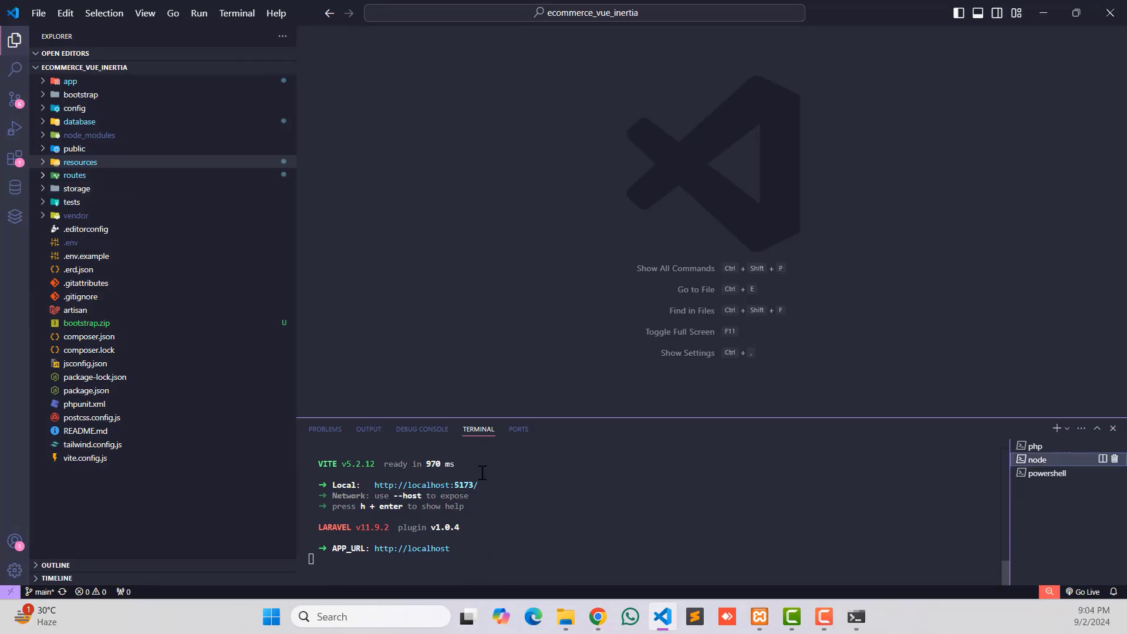
{"action": "scroll", "coordinate": [485, 475], "scroll_direction": "up", "scroll_amount": 3}
{"action": "left_click", "coordinate": [1045, 473]}
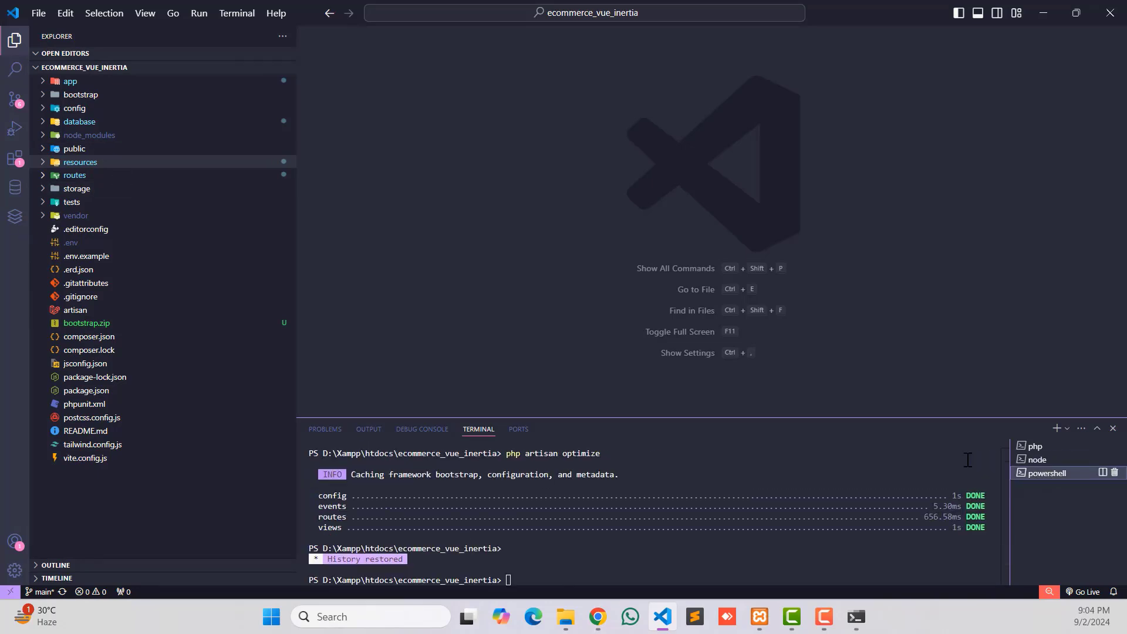
{"action": "left_click", "coordinate": [238, 14]}
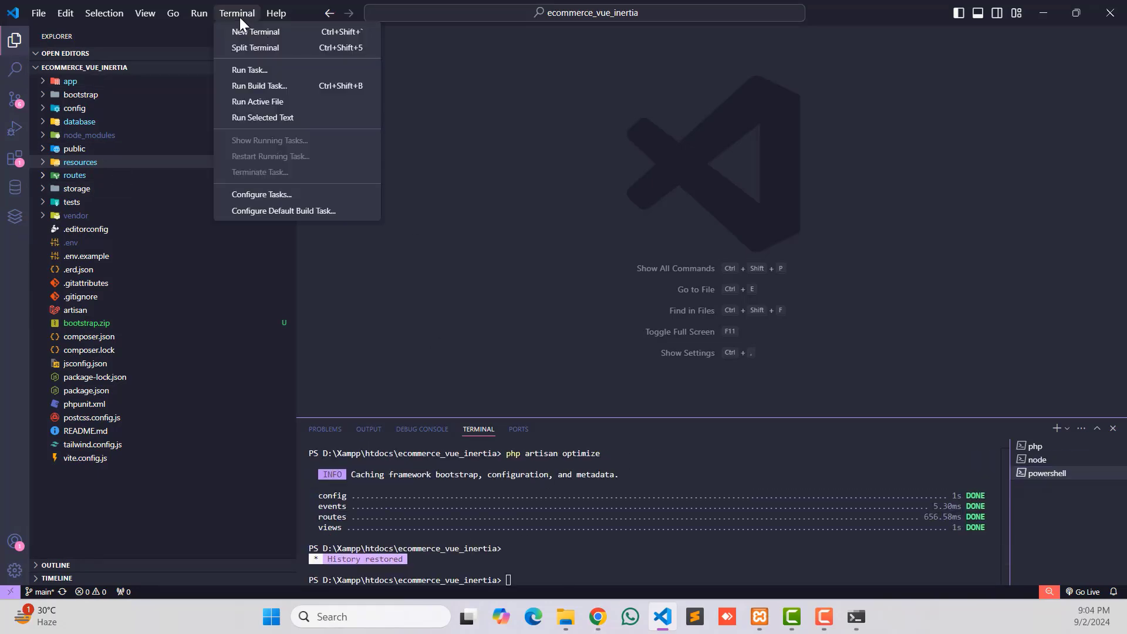
{"action": "left_click", "coordinate": [270, 33]}
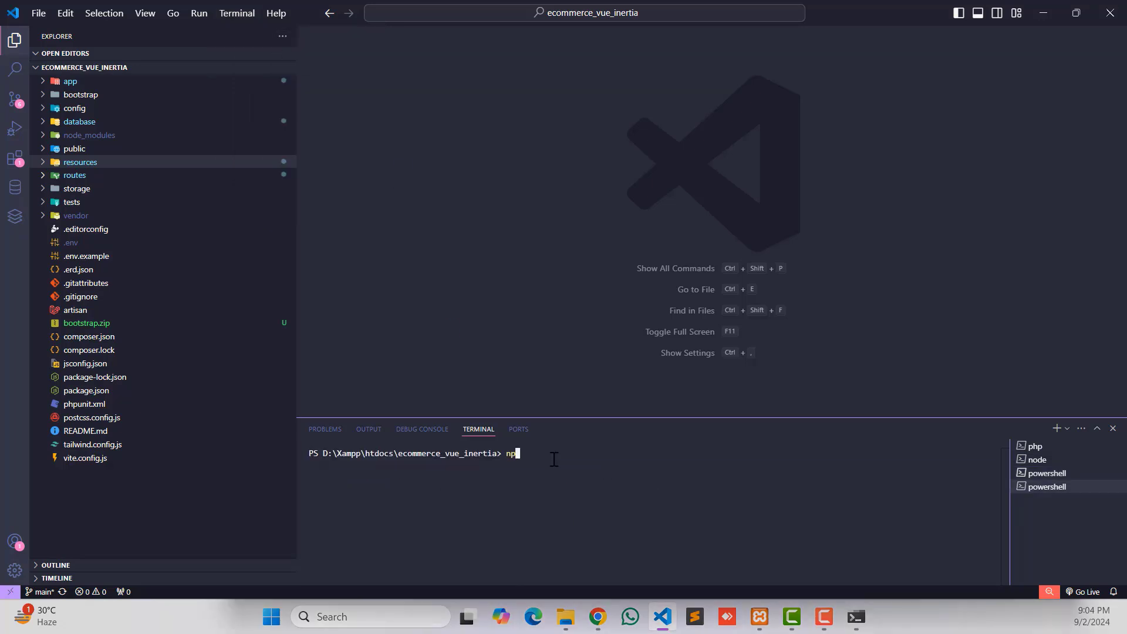
{"action": "type", "text": "npm run "}
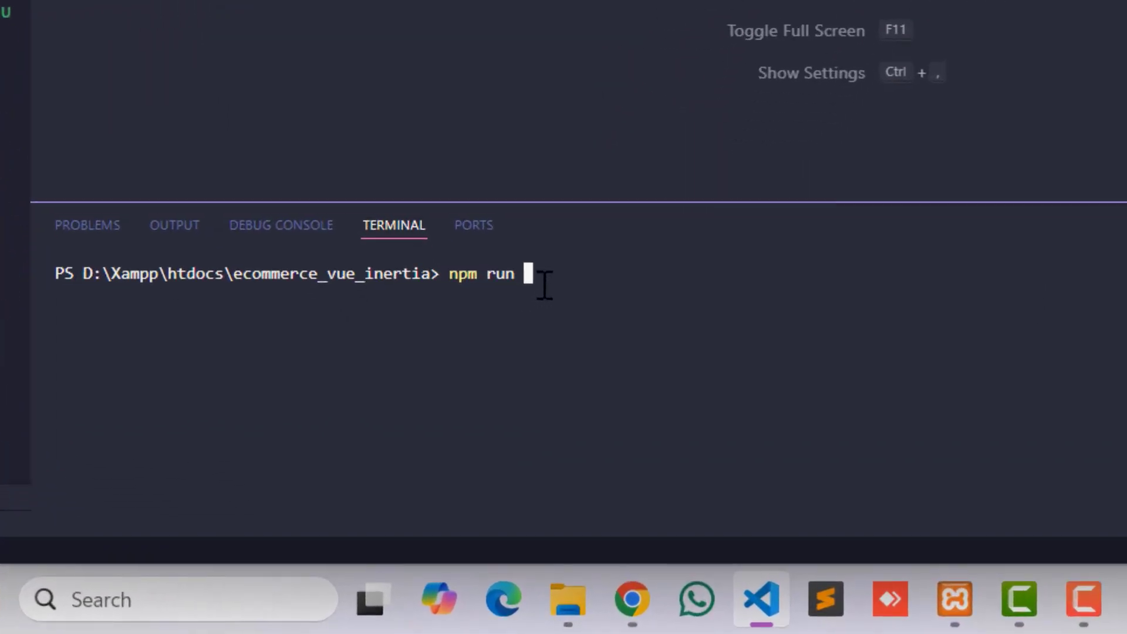
{"action": "type", "text": "build"}
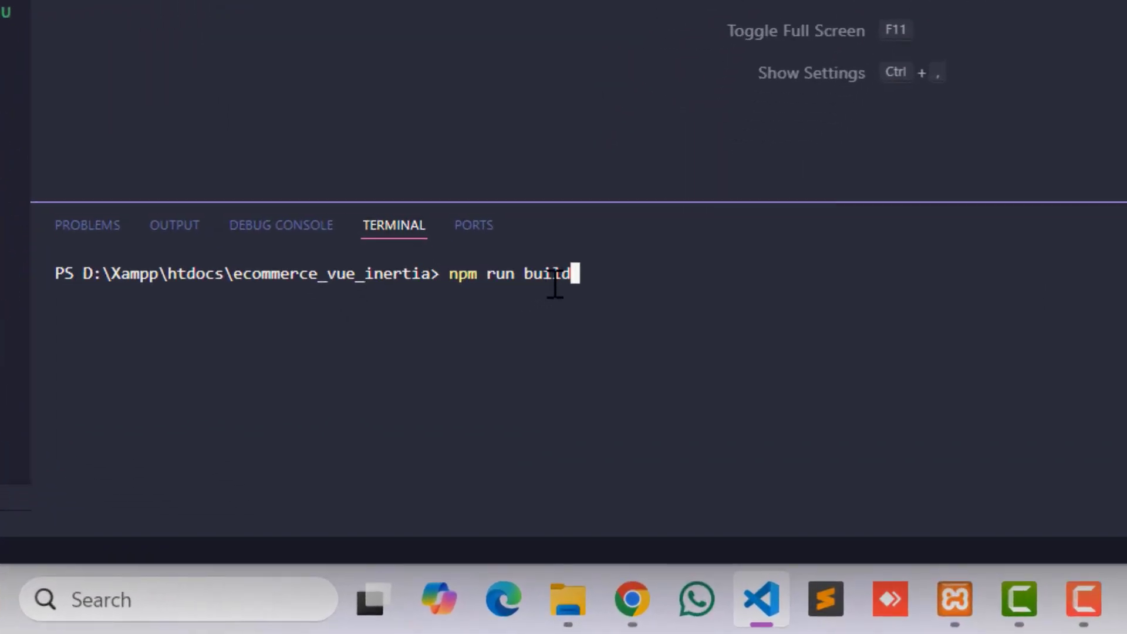
{"action": "key", "text": "Return"}
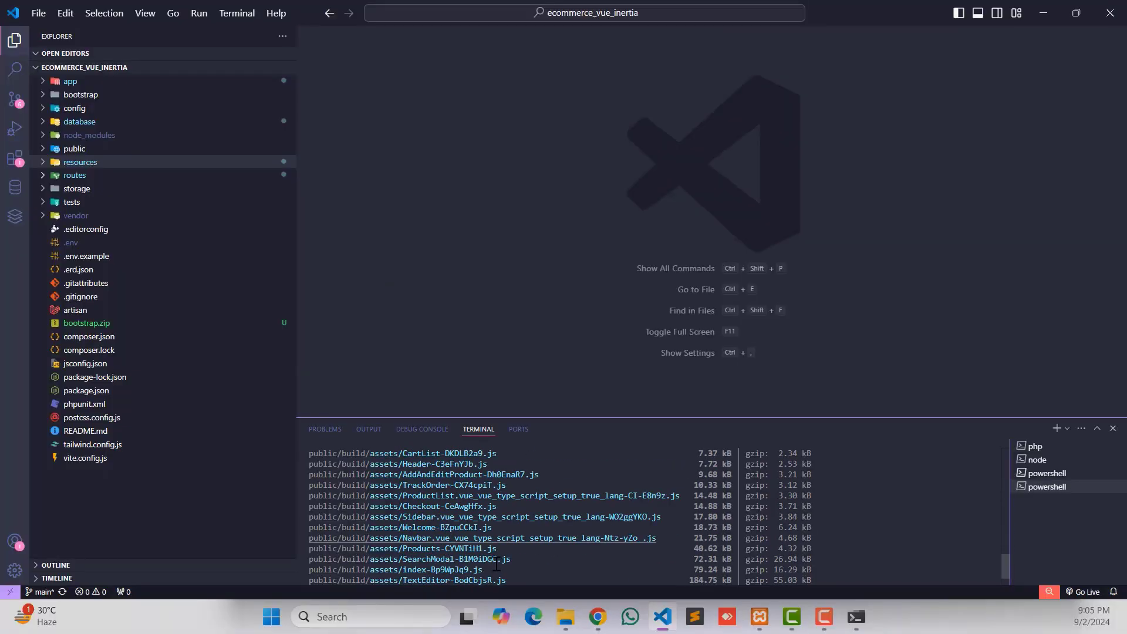
Compress the ecommerce_vue_inertia folder in htdocs into ecommerce_vue_inertia.zip (102 MB)
{"action": "left_click", "coordinate": [597, 616]}
{"action": "left_click", "coordinate": [565, 616]}
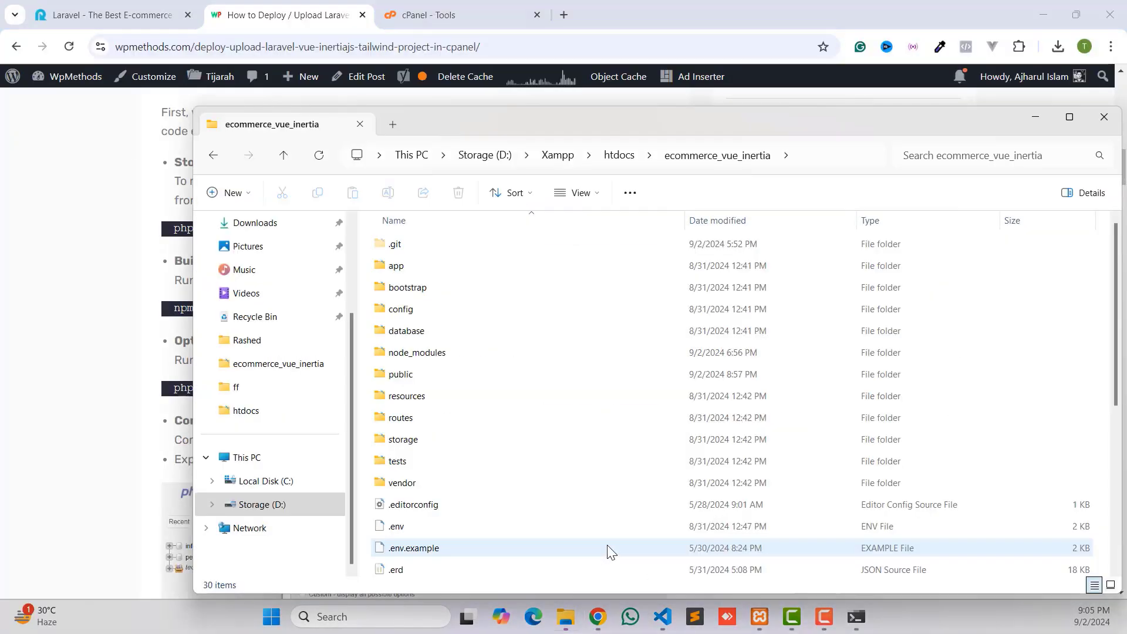
{"action": "left_click", "coordinate": [284, 155]}
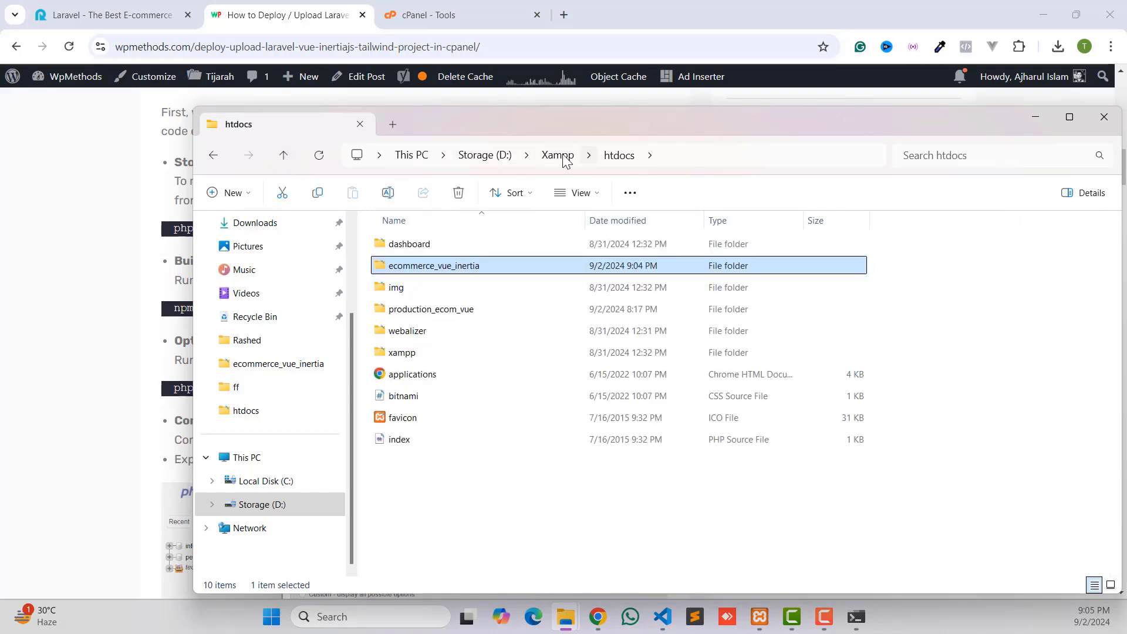
{"action": "right_click", "coordinate": [421, 271]}
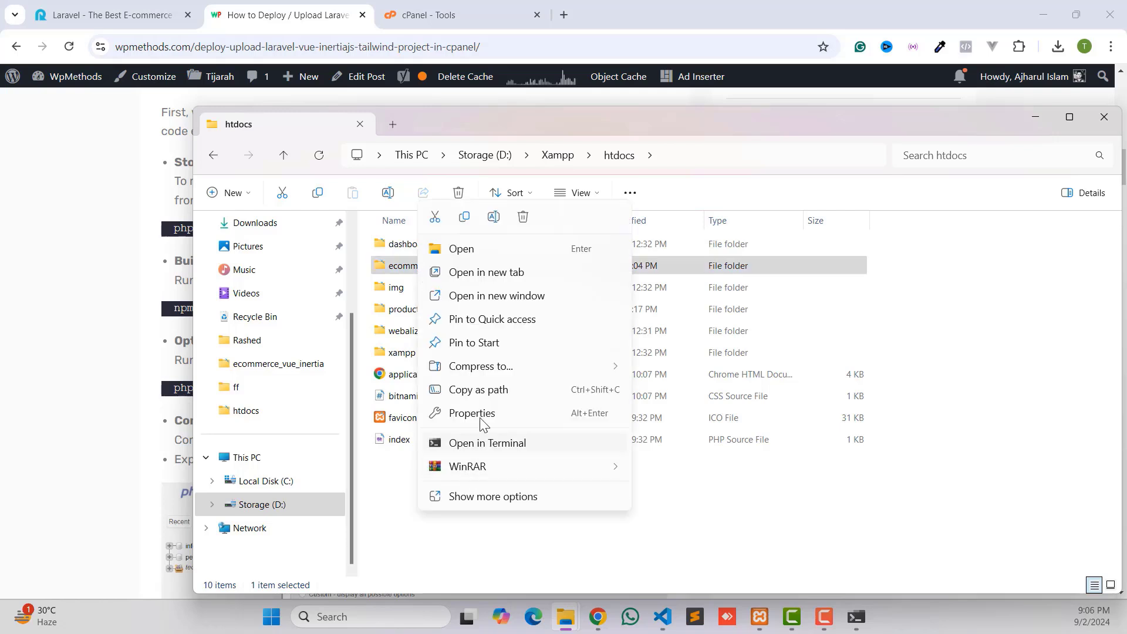
{"action": "mouse_move", "coordinate": [477, 366]}
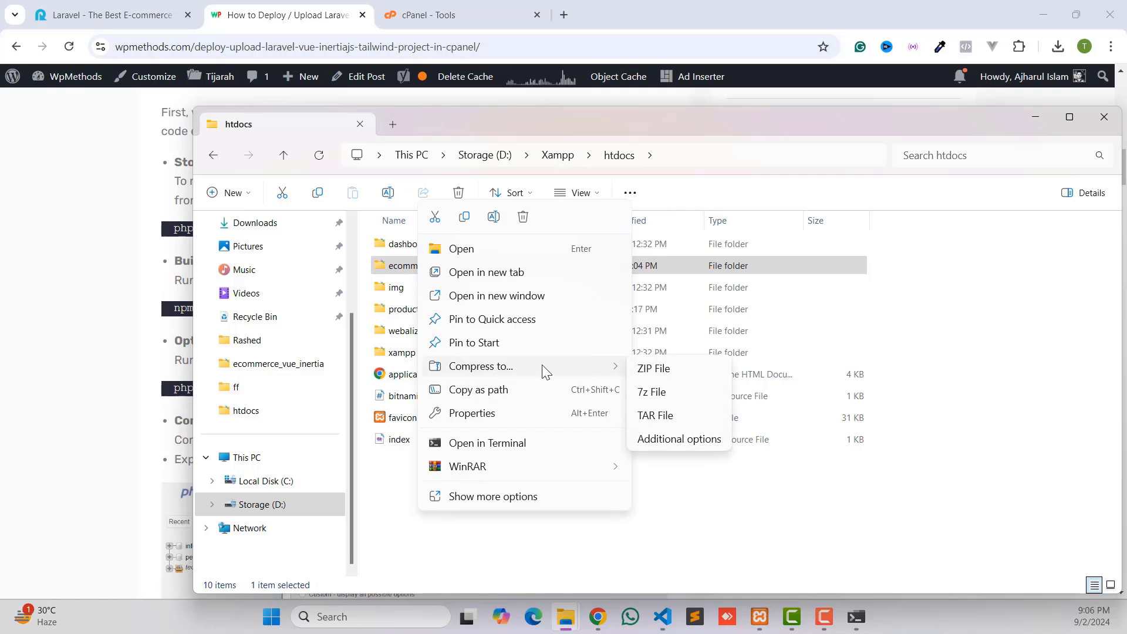
{"action": "left_click", "coordinate": [661, 374]}
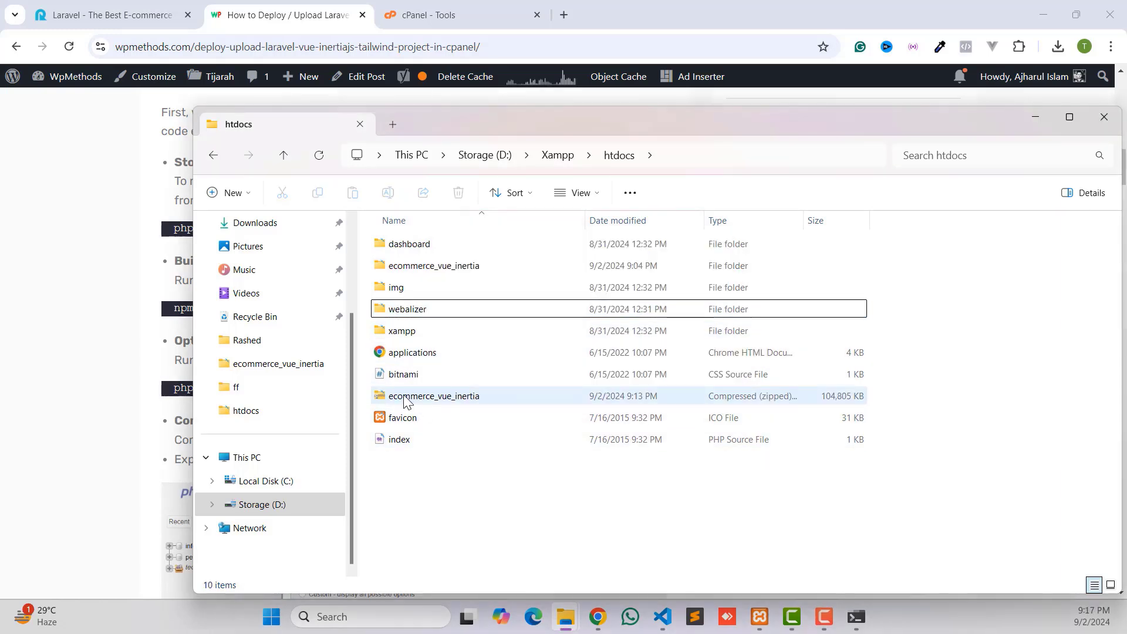
{"action": "left_click", "coordinate": [437, 396]}
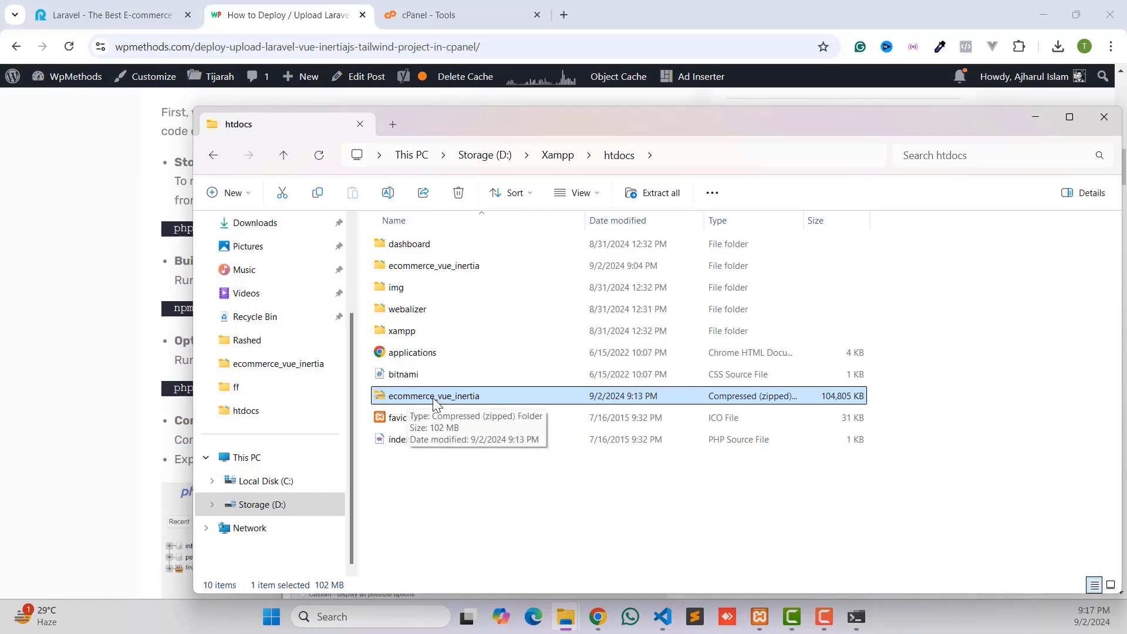
{"action": "left_click", "coordinate": [457, 95]}
{"action": "left_click", "coordinate": [452, 13]}
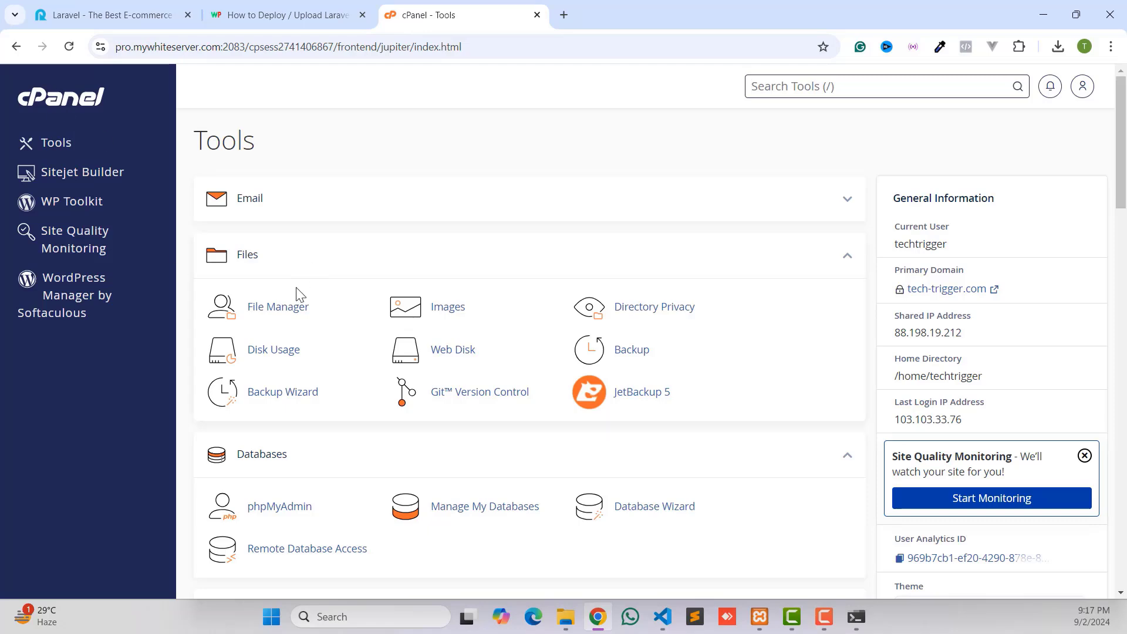
Open cPanel File Manager and enter the empty public_html folder
{"action": "left_click", "coordinate": [258, 312]}
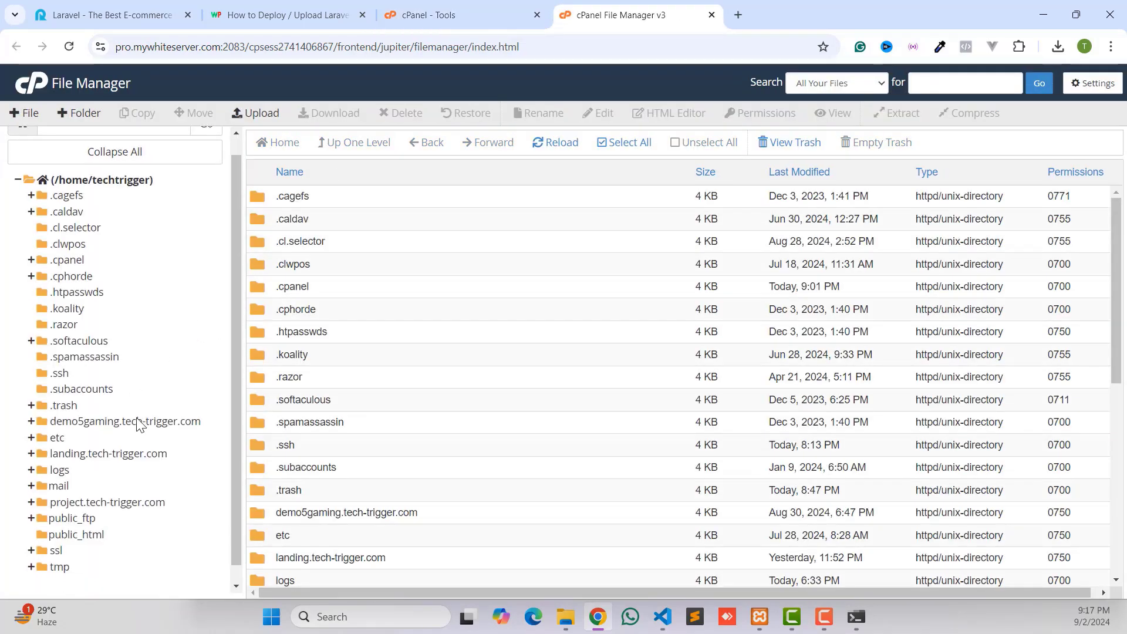
{"action": "scroll", "coordinate": [138, 423], "scroll_direction": "down", "scroll_amount": 1}
{"action": "scroll", "coordinate": [297, 264], "scroll_direction": "down", "scroll_amount": 5}
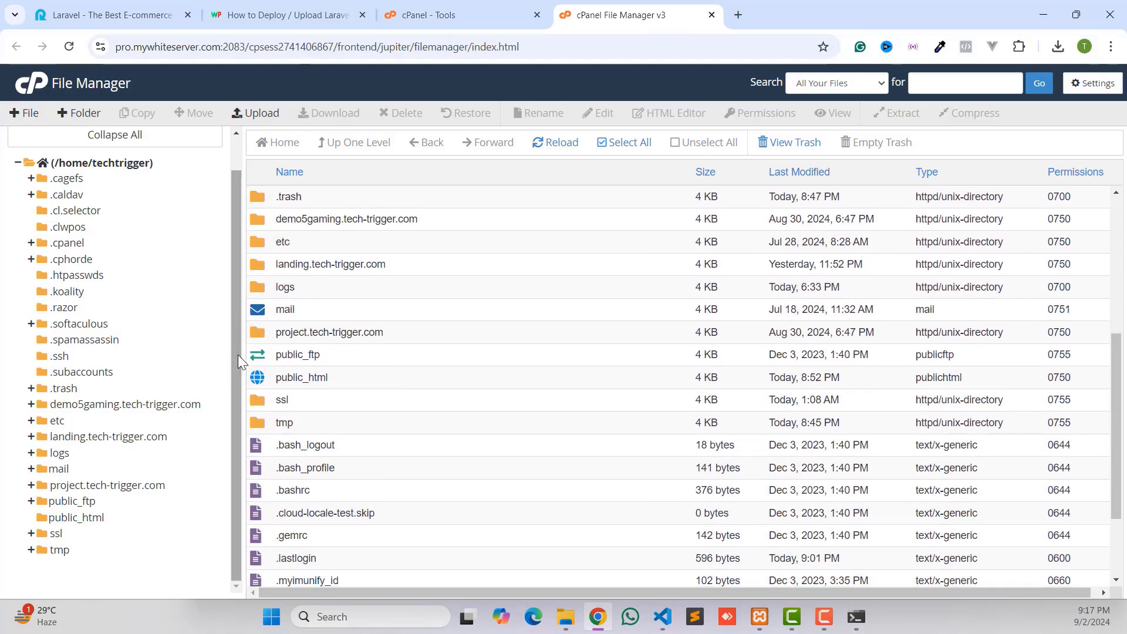
{"action": "double_click", "coordinate": [260, 387]}
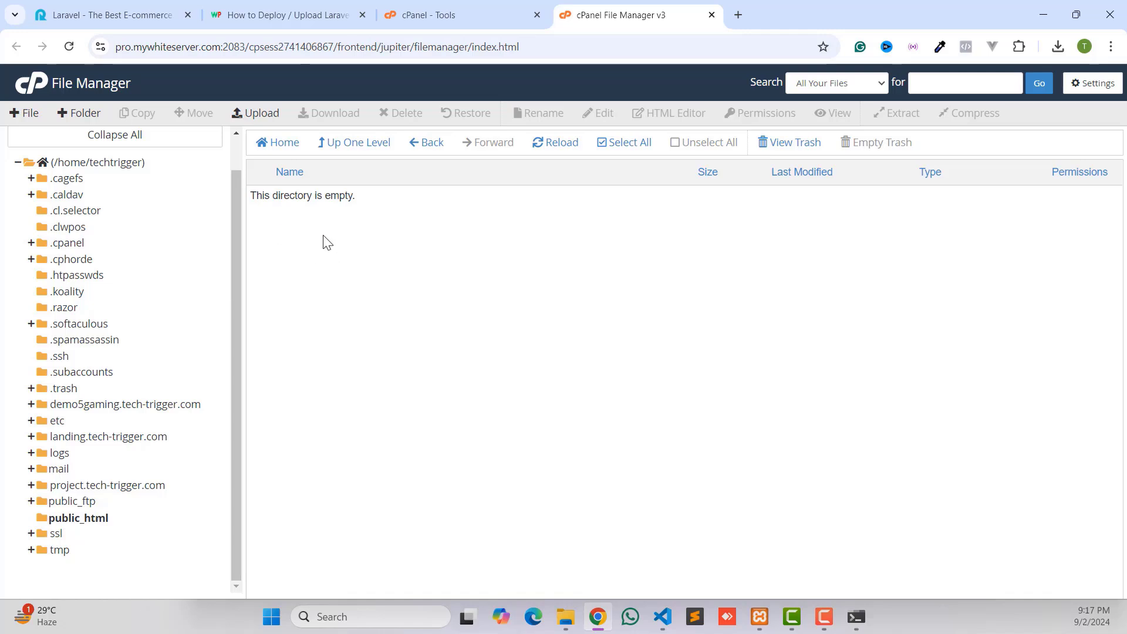
{"action": "left_click", "coordinate": [440, 16]}
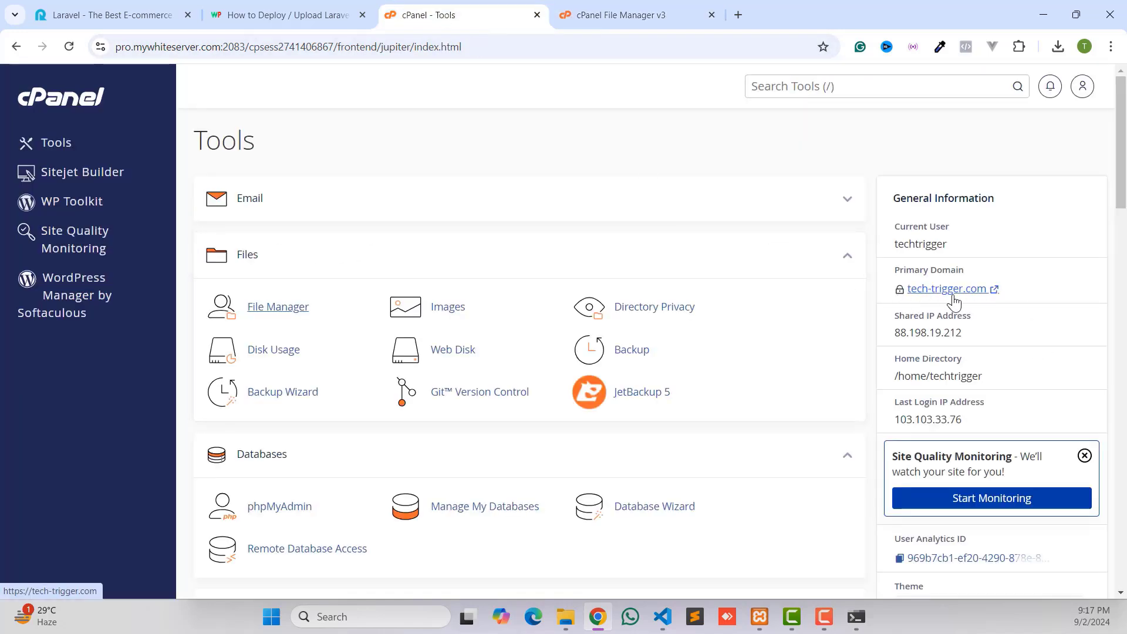
{"action": "left_click", "coordinate": [616, 15]}
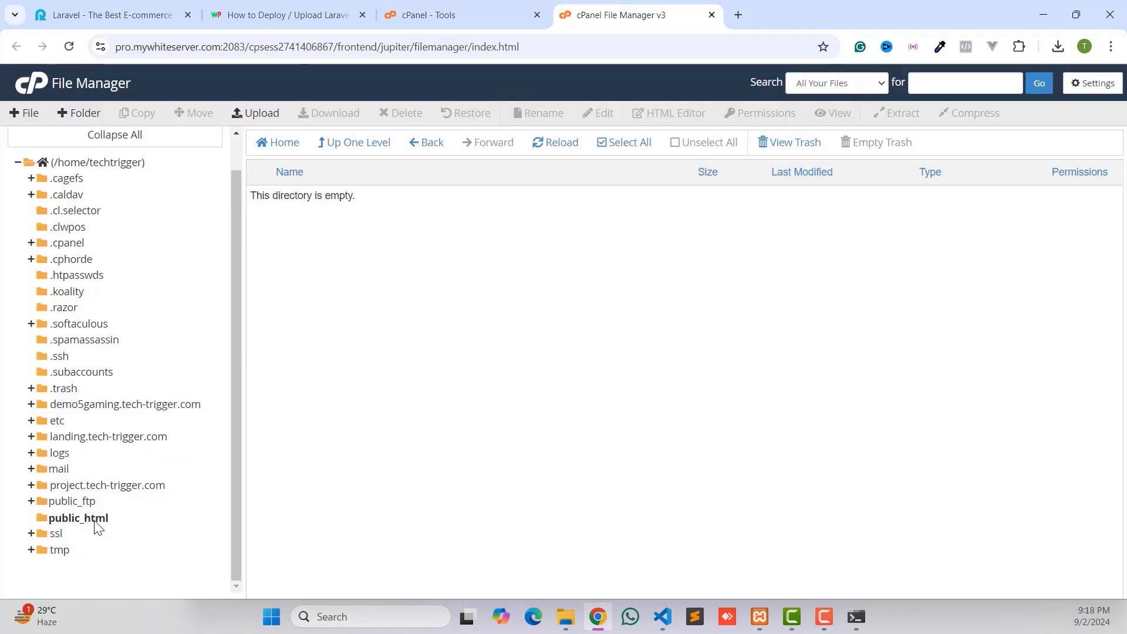
Upload ecommerce_vue_inertia.zip (102.35 MB) into public_html and return to the folder listing
{"action": "left_click", "coordinate": [266, 117]}
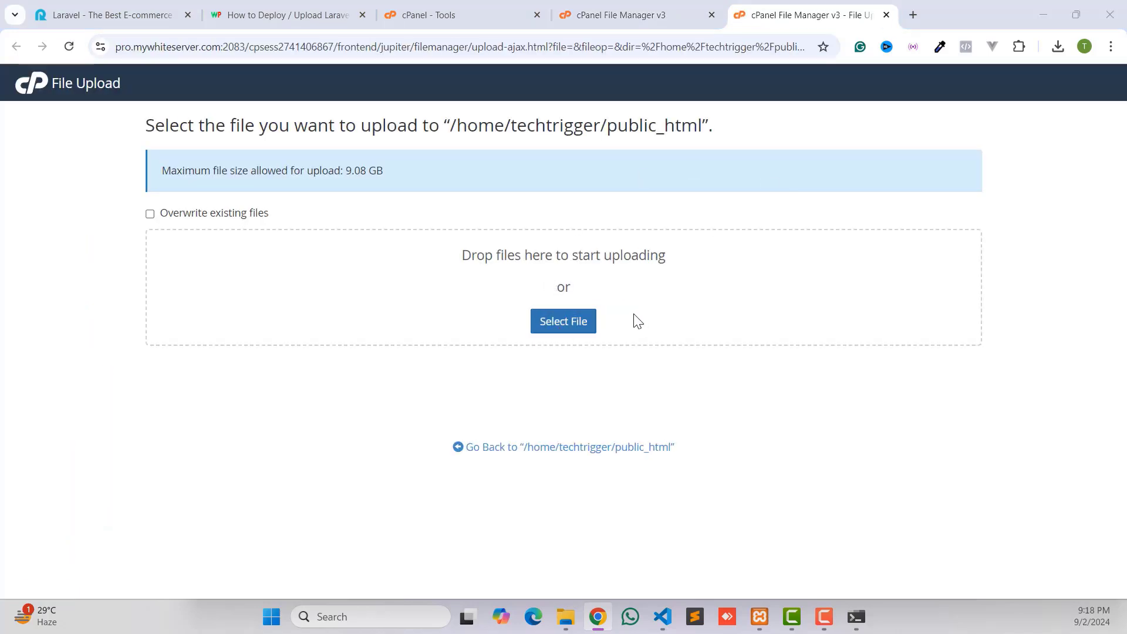
{"action": "left_click", "coordinate": [626, 317]}
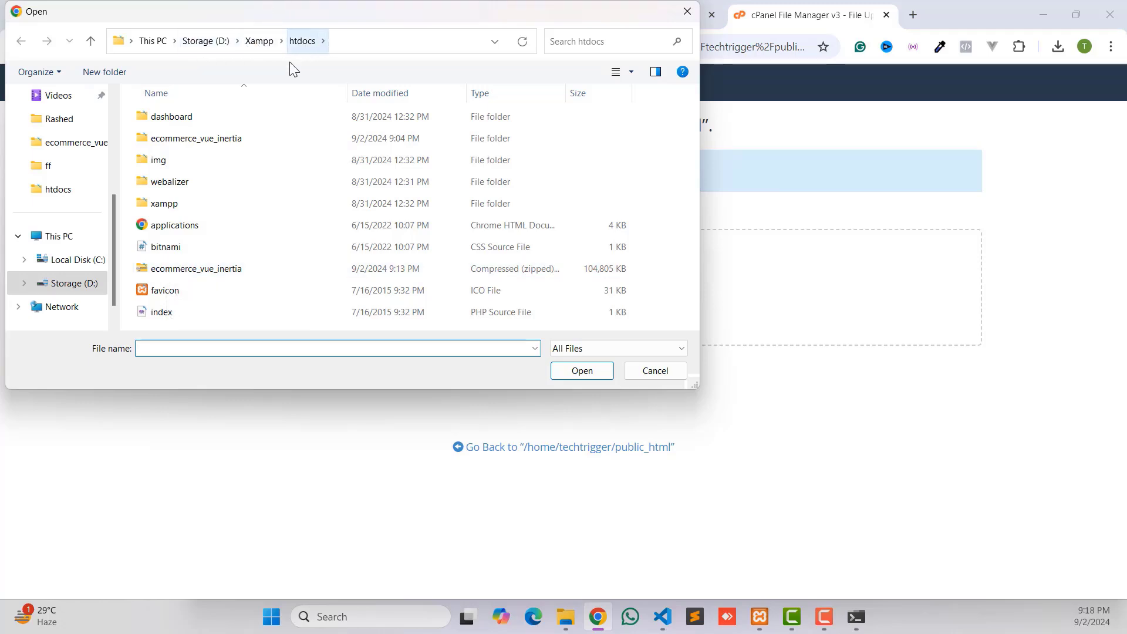
{"action": "left_click", "coordinate": [249, 269]}
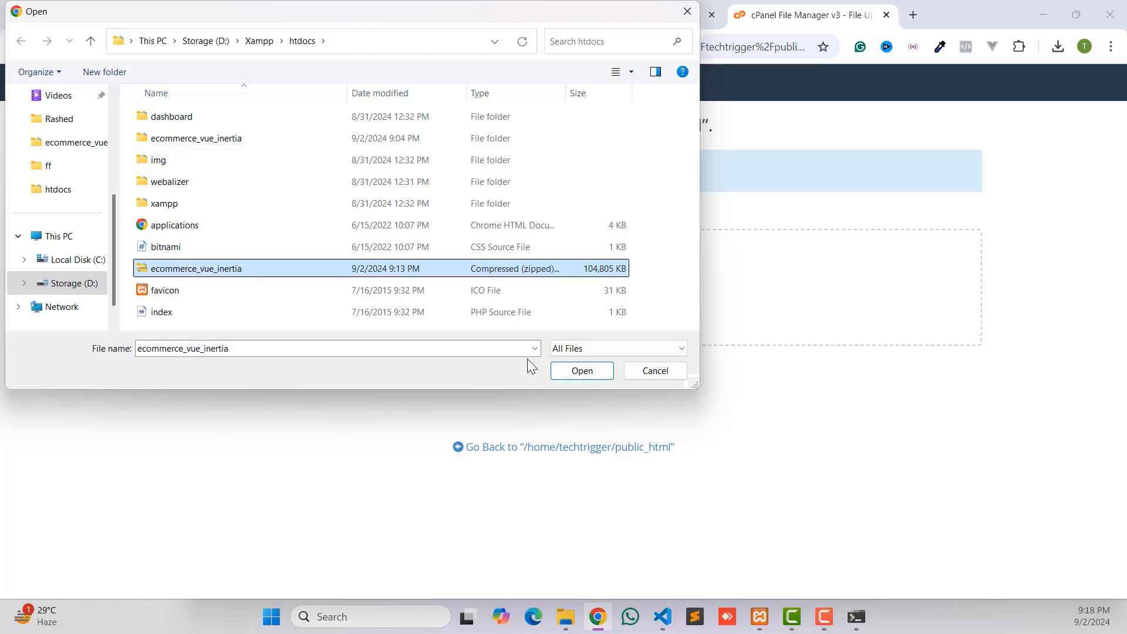
{"action": "left_click", "coordinate": [575, 371]}
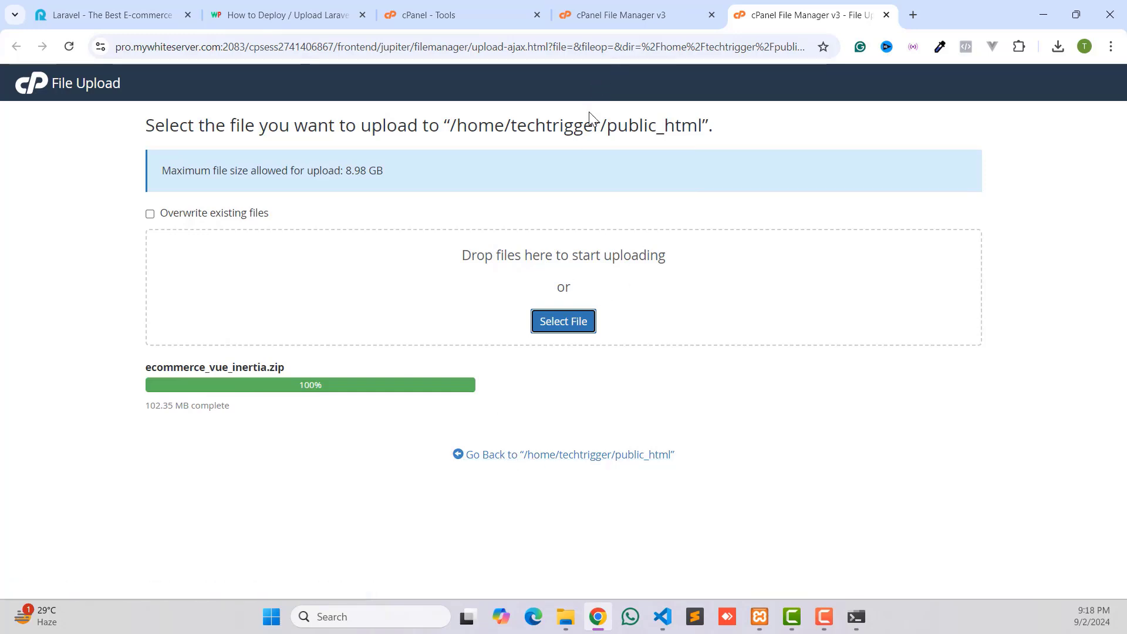
{"action": "left_click", "coordinate": [548, 457]}
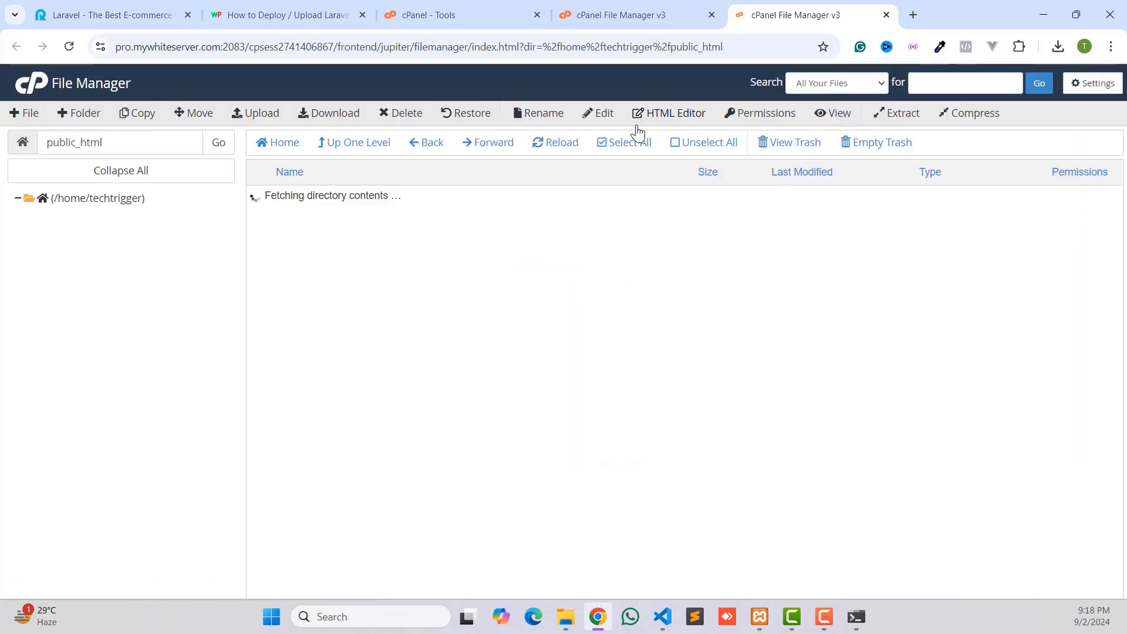
Extract ecommerce_vue_inertia.zip into /public_html to create the ecommerce_vue_inertia folder
{"action": "left_click", "coordinate": [294, 198]}
{"action": "right_click", "coordinate": [294, 198]}
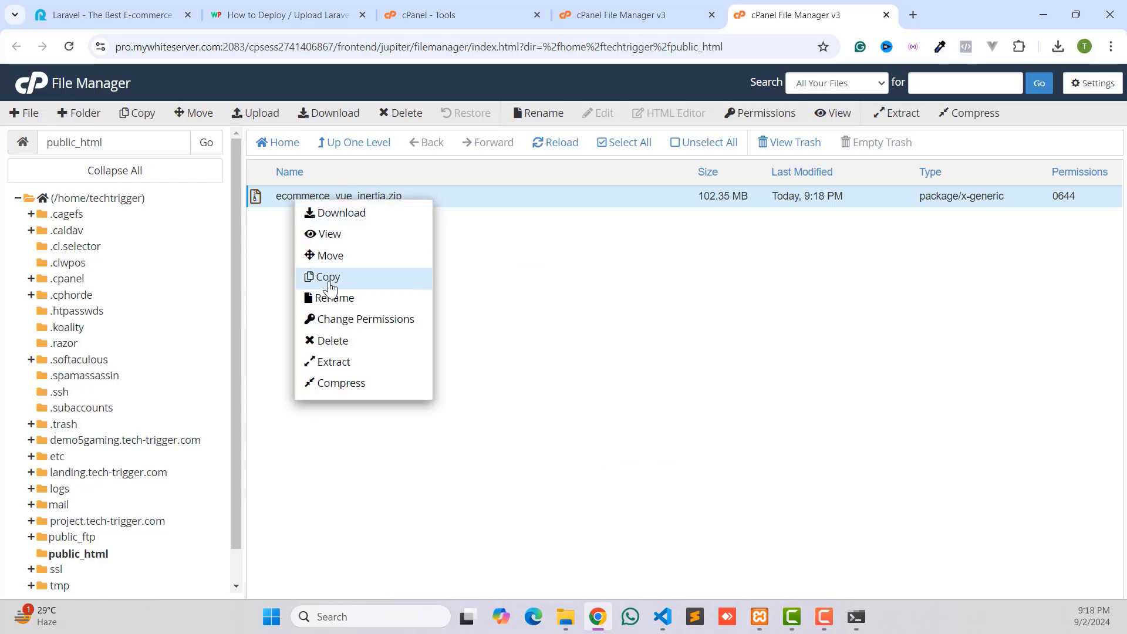
{"action": "left_click", "coordinate": [347, 363]}
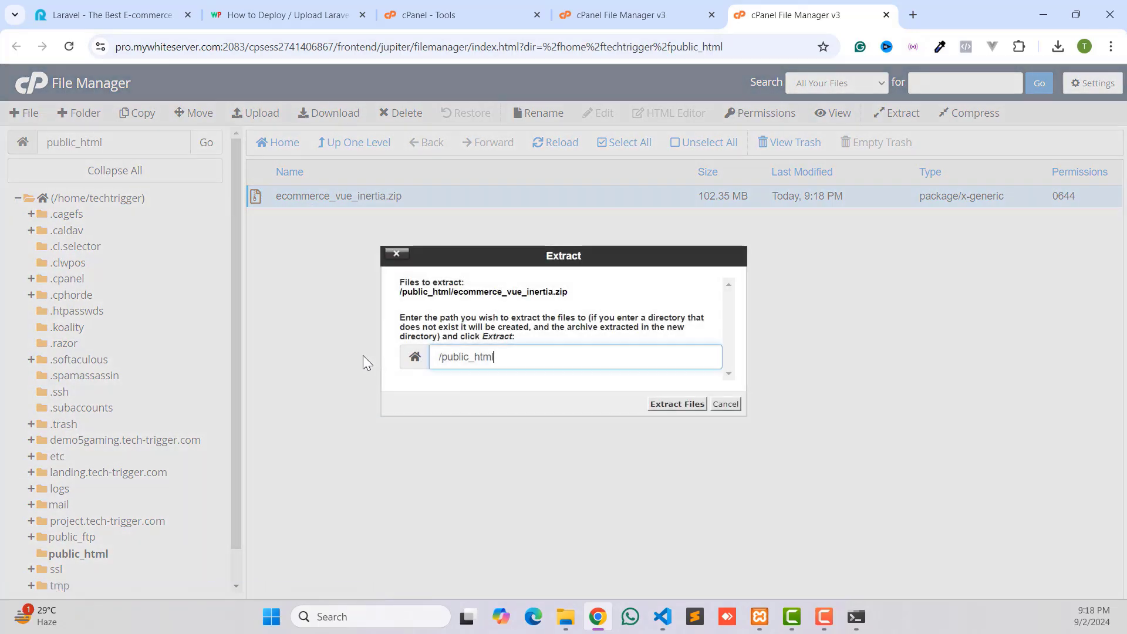
{"action": "left_click", "coordinate": [671, 406]}
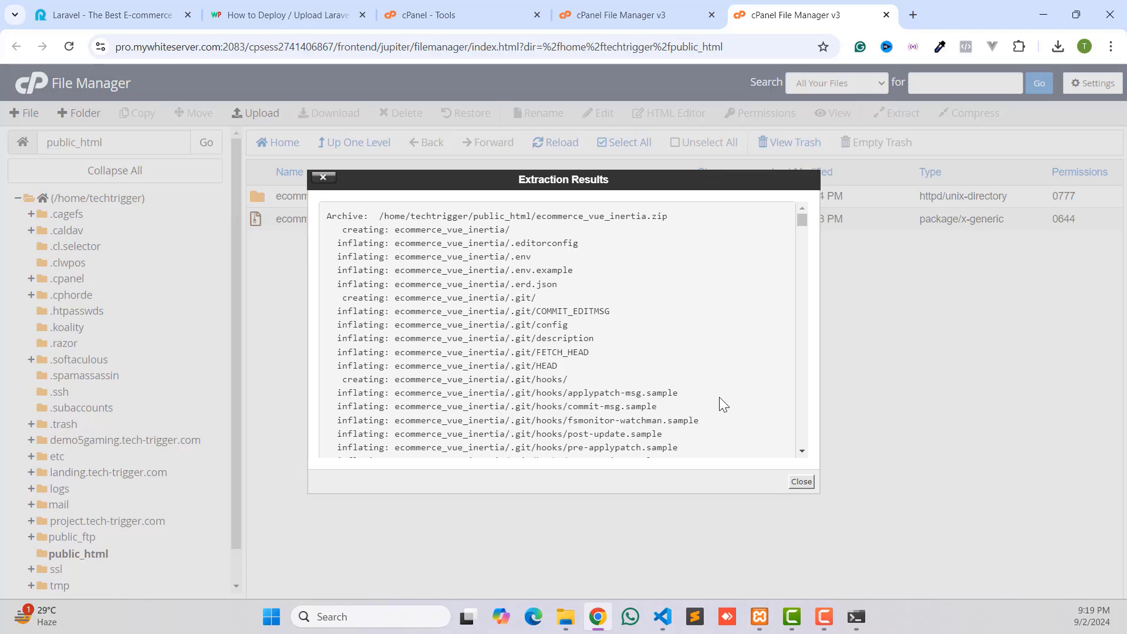
{"action": "left_click", "coordinate": [800, 483]}
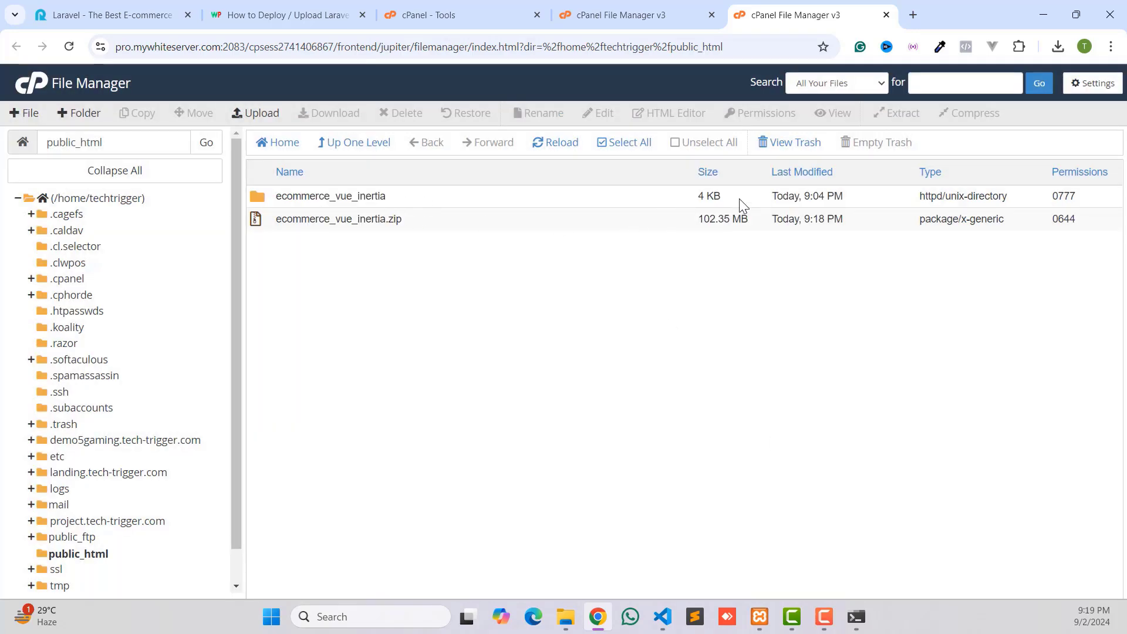
Open the ecommerce_vue_inertia folder and check its .editorconfig, .env and .env.example files
{"action": "double_click", "coordinate": [265, 201]}
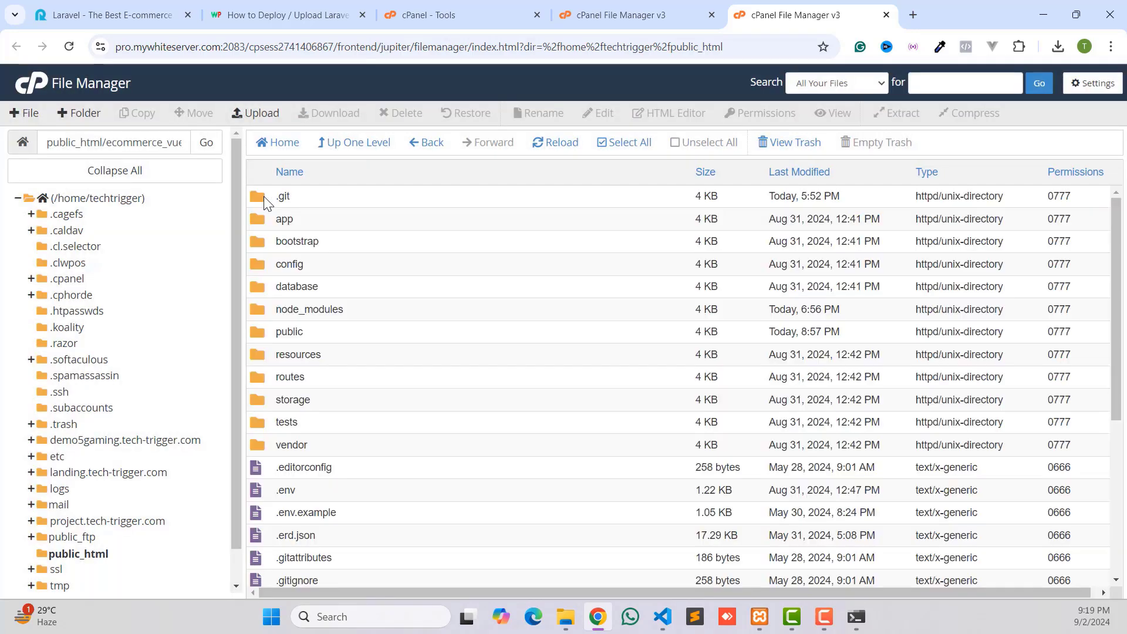
{"action": "scroll", "coordinate": [298, 302], "scroll_direction": "down", "scroll_amount": 5}
{"action": "scroll", "coordinate": [297, 293], "scroll_direction": "up", "scroll_amount": 3}
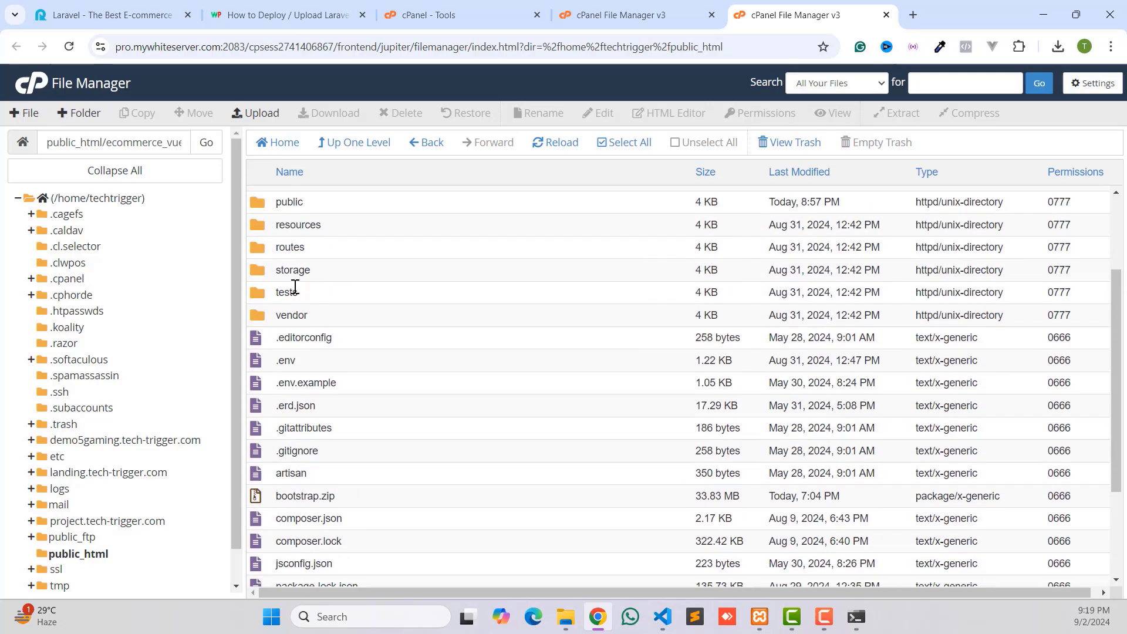
{"action": "left_click", "coordinate": [272, 338]}
{"action": "left_click", "coordinate": [283, 362]}
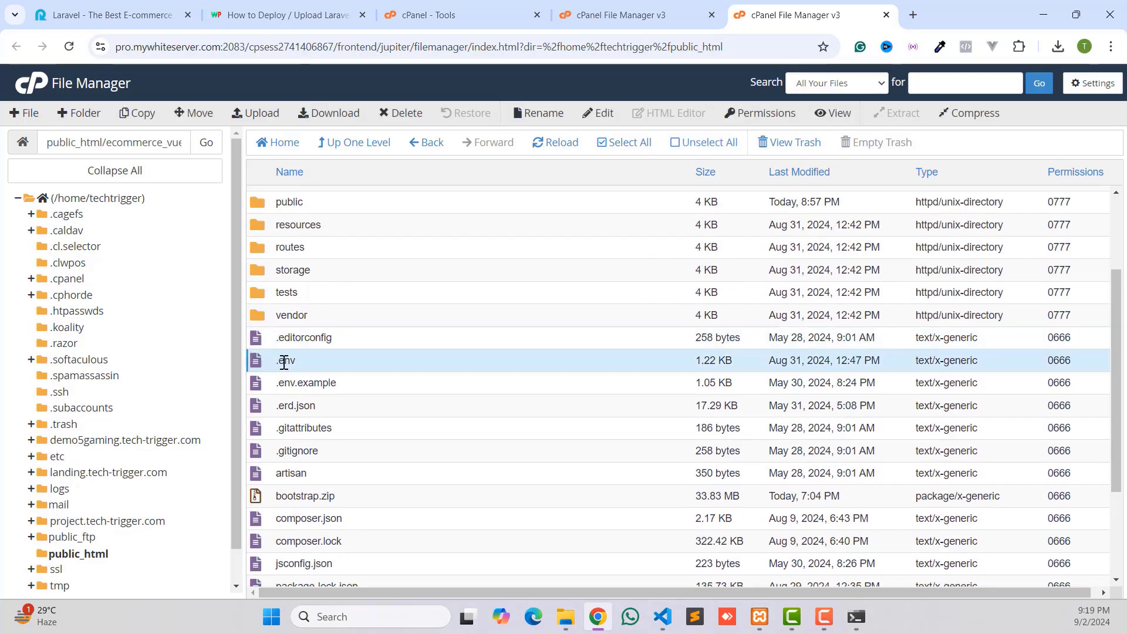
{"action": "left_click", "coordinate": [287, 384]}
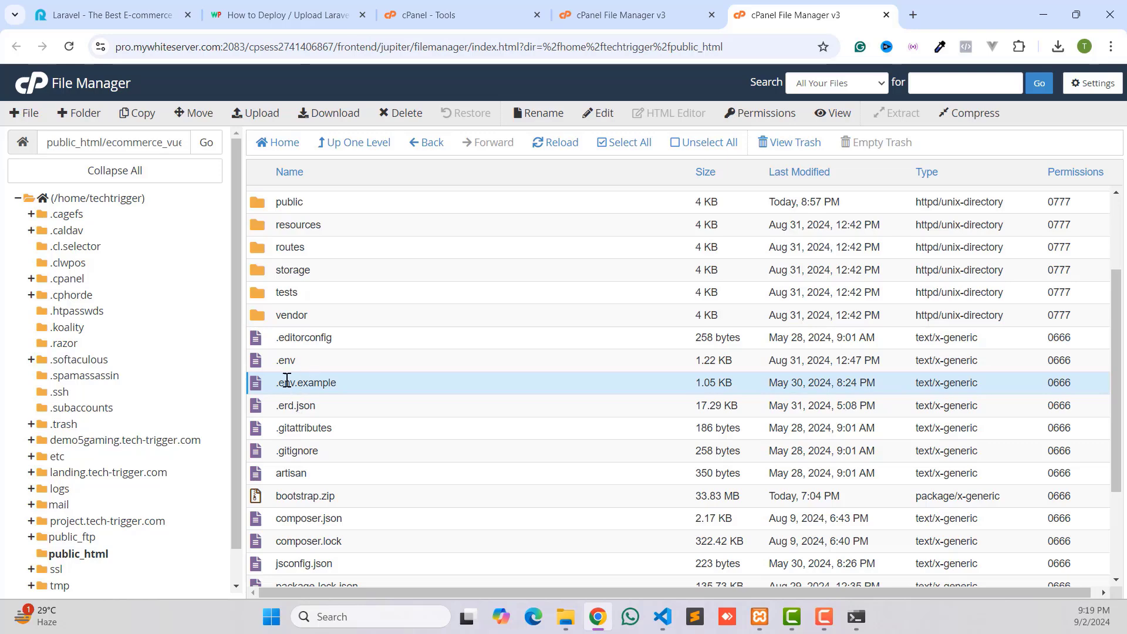
Enable Show Hidden Files (dotfiles) in File Manager settings, then select node_modules
{"action": "left_click", "coordinate": [1086, 91]}
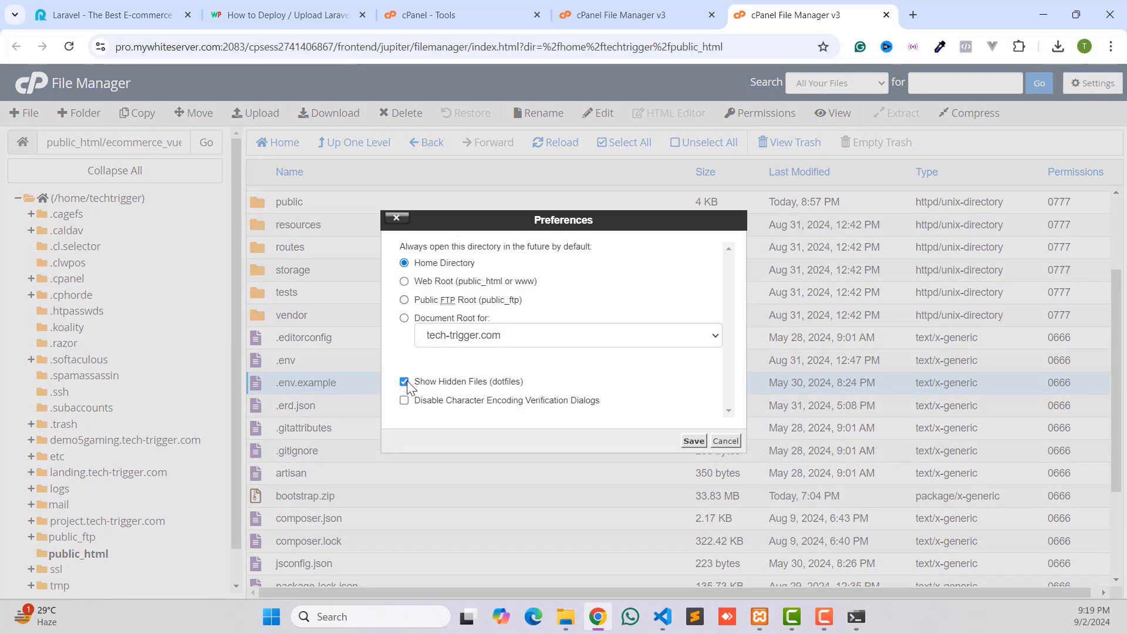
{"action": "left_click", "coordinate": [693, 441]}
{"action": "scroll", "coordinate": [276, 388], "scroll_direction": "down", "scroll_amount": 3}
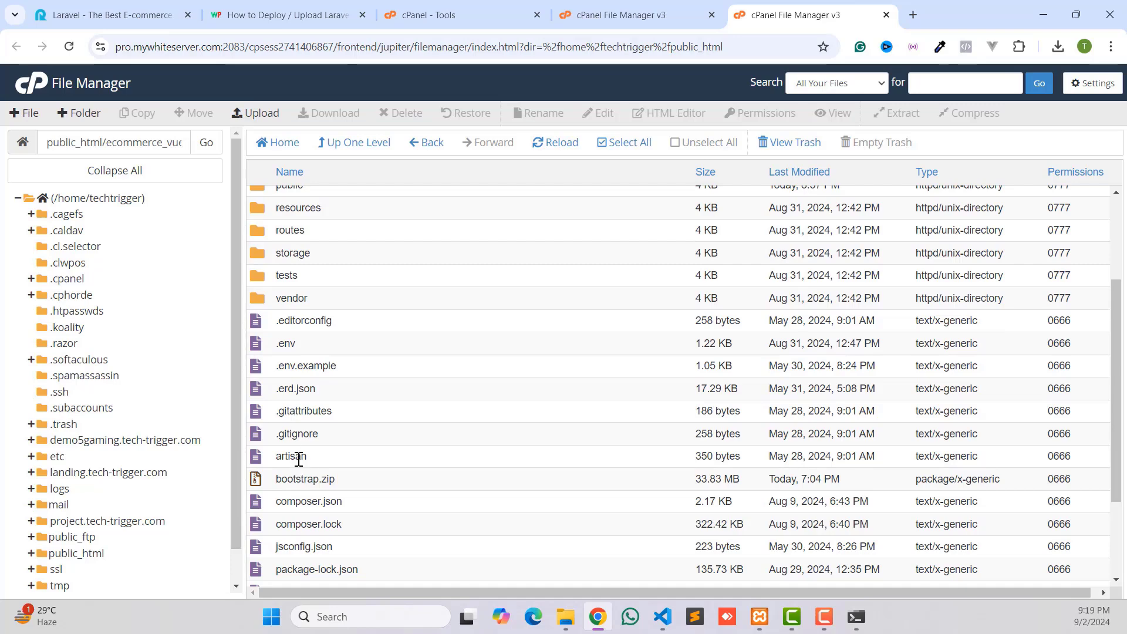
{"action": "scroll", "coordinate": [299, 458], "scroll_direction": "up", "scroll_amount": 3}
{"action": "left_click", "coordinate": [275, 311]}
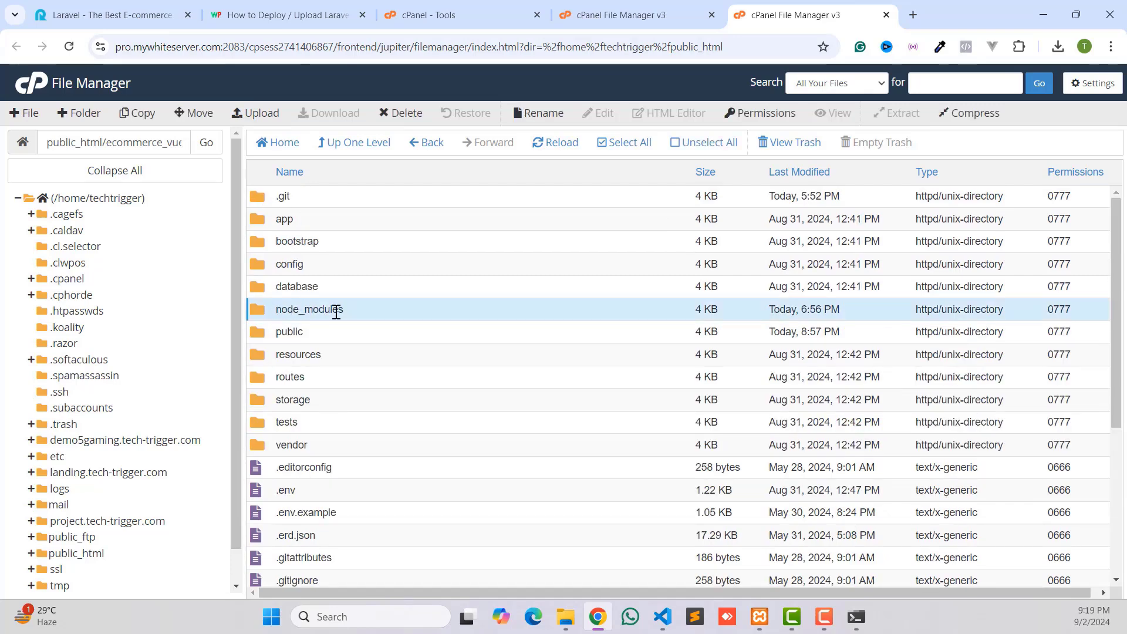
Delete the node_modules folder permanently, skipping the trash
{"action": "right_click", "coordinate": [263, 307]}
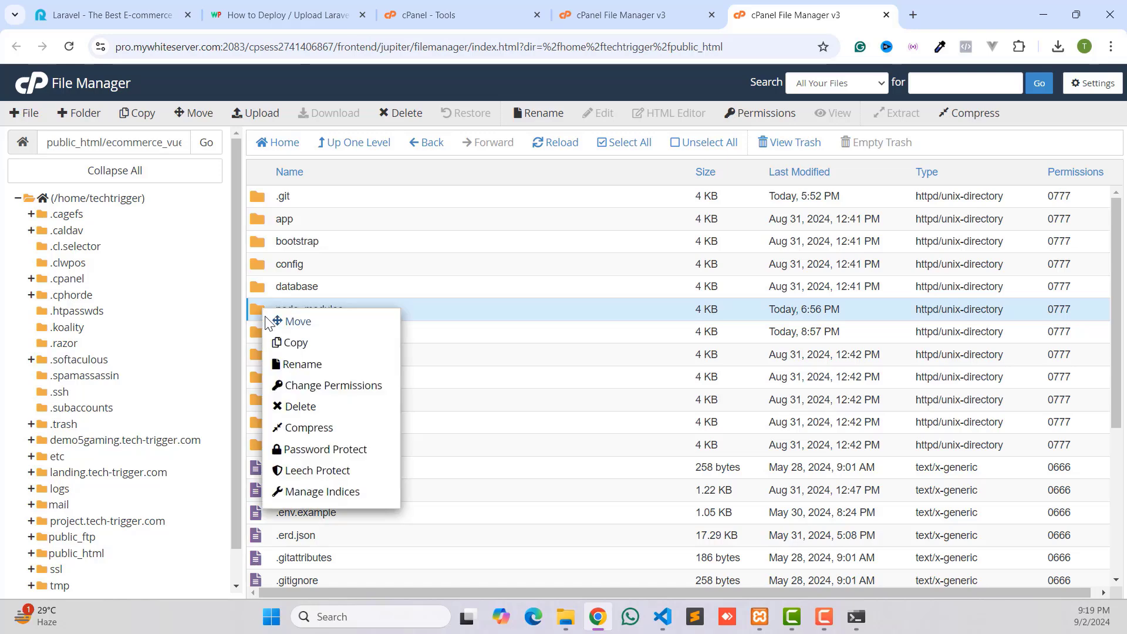
{"action": "left_click", "coordinate": [299, 403]}
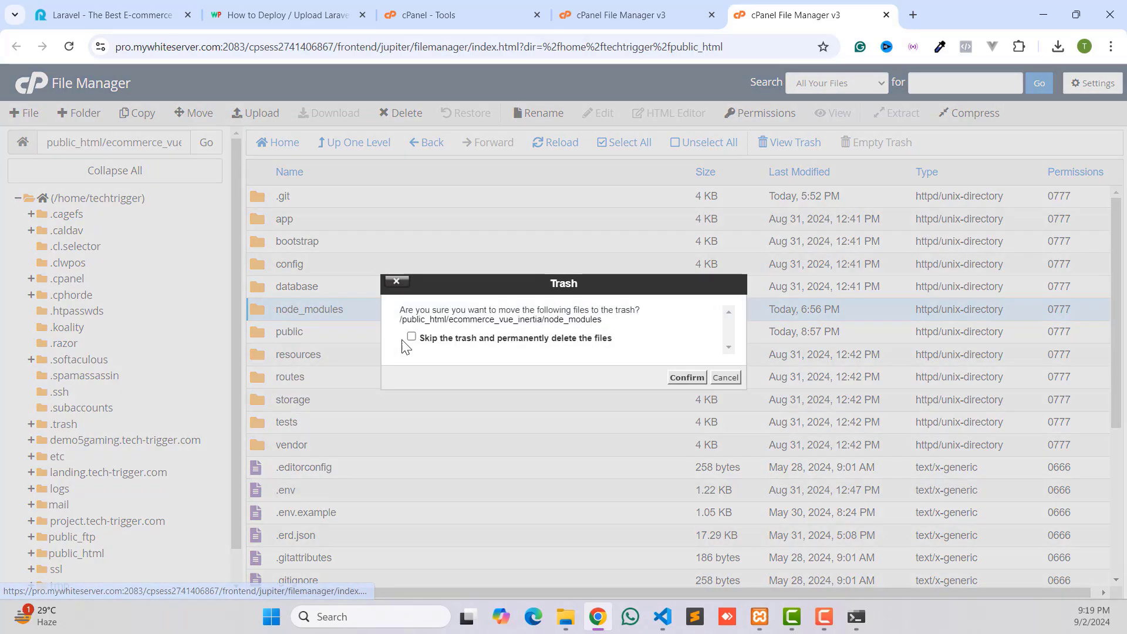
{"action": "left_click", "coordinate": [679, 379]}
{"action": "scroll", "coordinate": [355, 353], "scroll_direction": "down", "scroll_amount": 4}
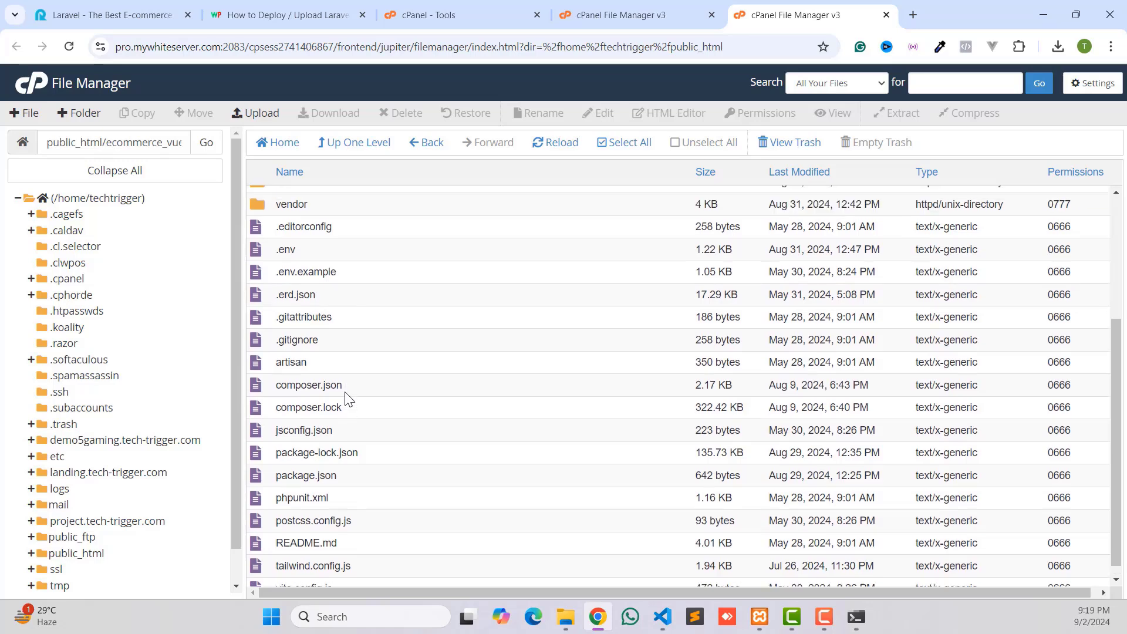
{"action": "scroll", "coordinate": [348, 399], "scroll_direction": "up", "scroll_amount": 4}
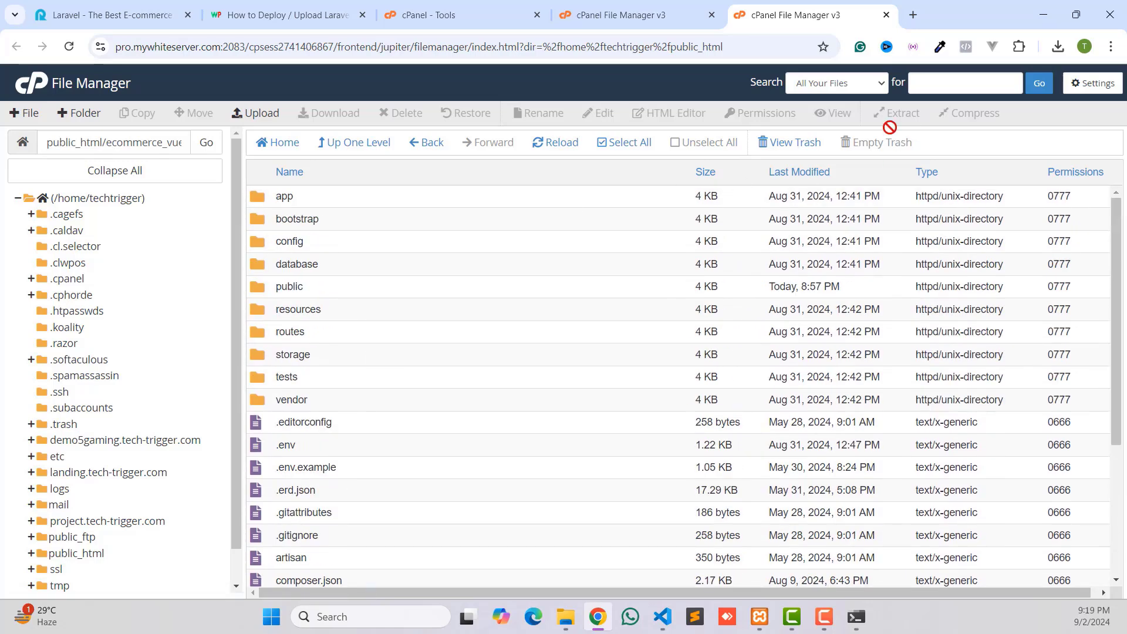
Select all project files and move them to /public_html/
{"action": "left_click", "coordinate": [605, 145]}
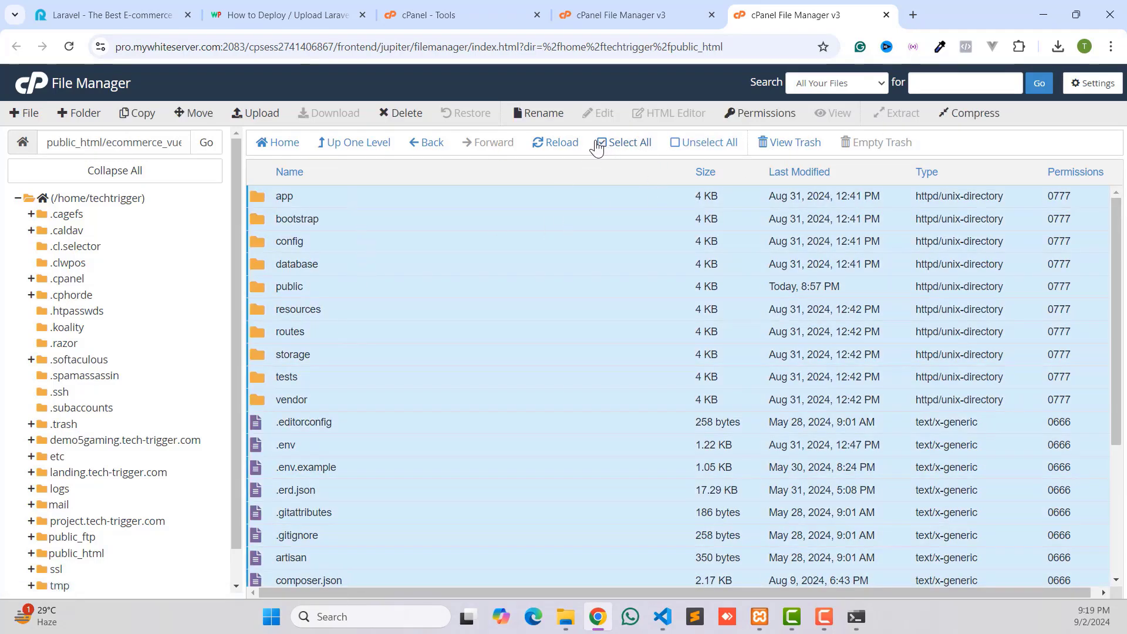
{"action": "left_click", "coordinate": [189, 112]}
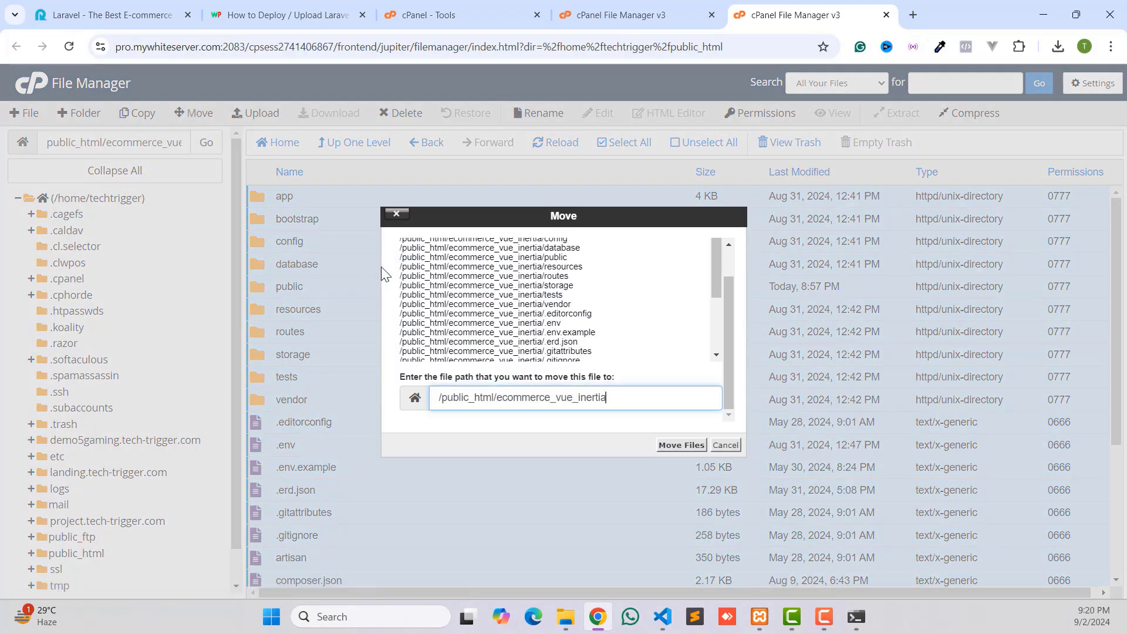
{"action": "left_click_drag", "start_coordinate": [506, 397], "coordinate": [656, 426]}
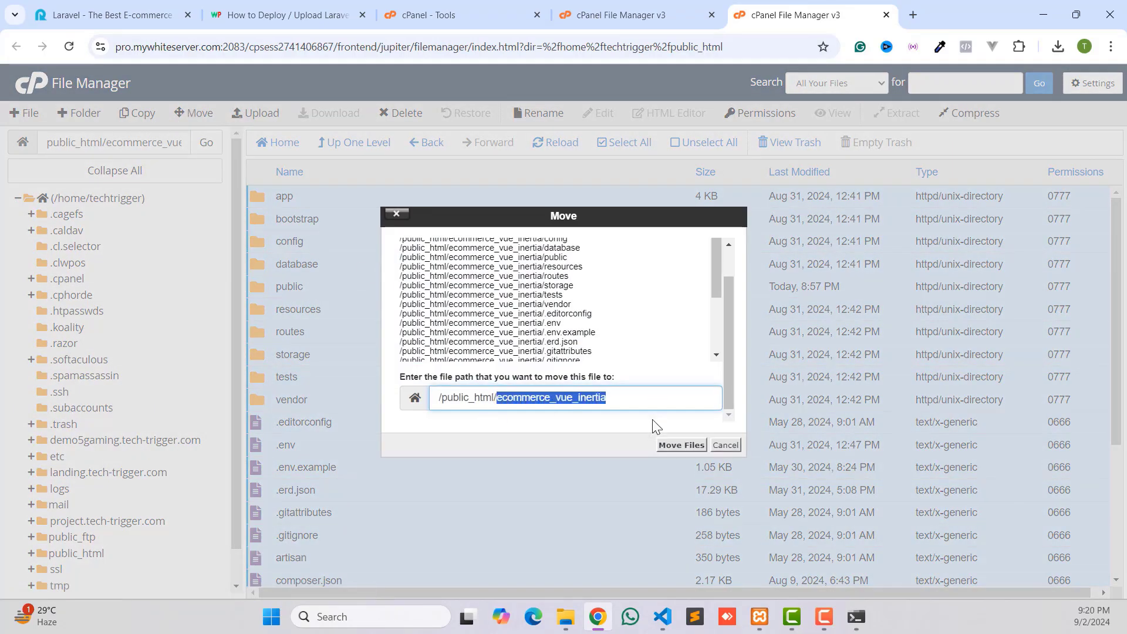
{"action": "key", "text": "BackSpace"}
{"action": "left_click", "coordinate": [468, 399]}
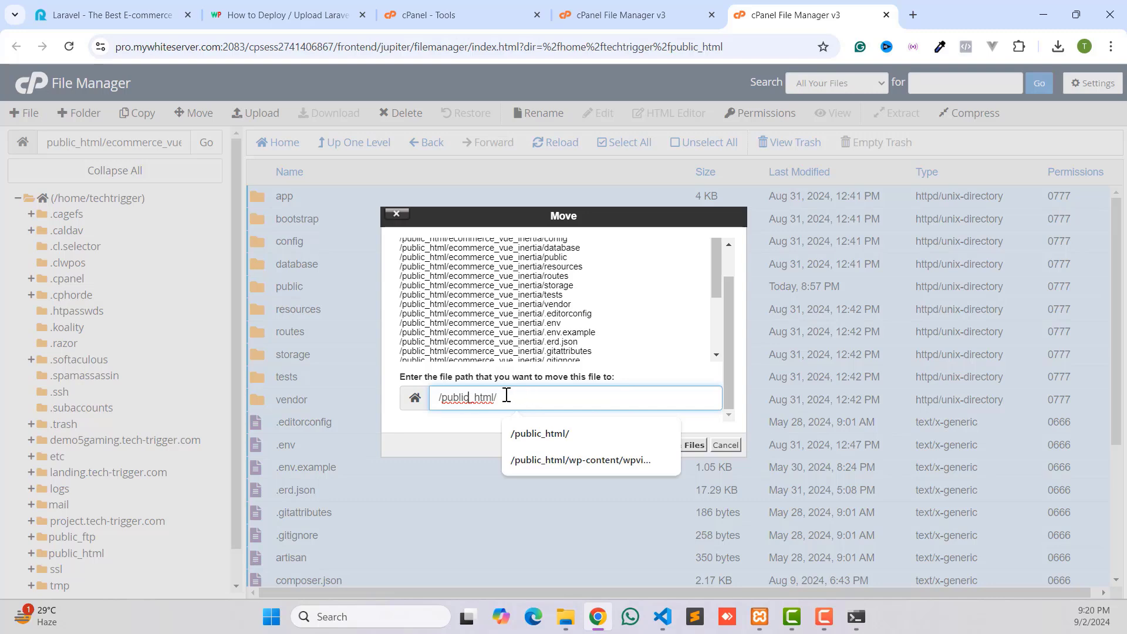
{"action": "left_click", "coordinate": [694, 447]}
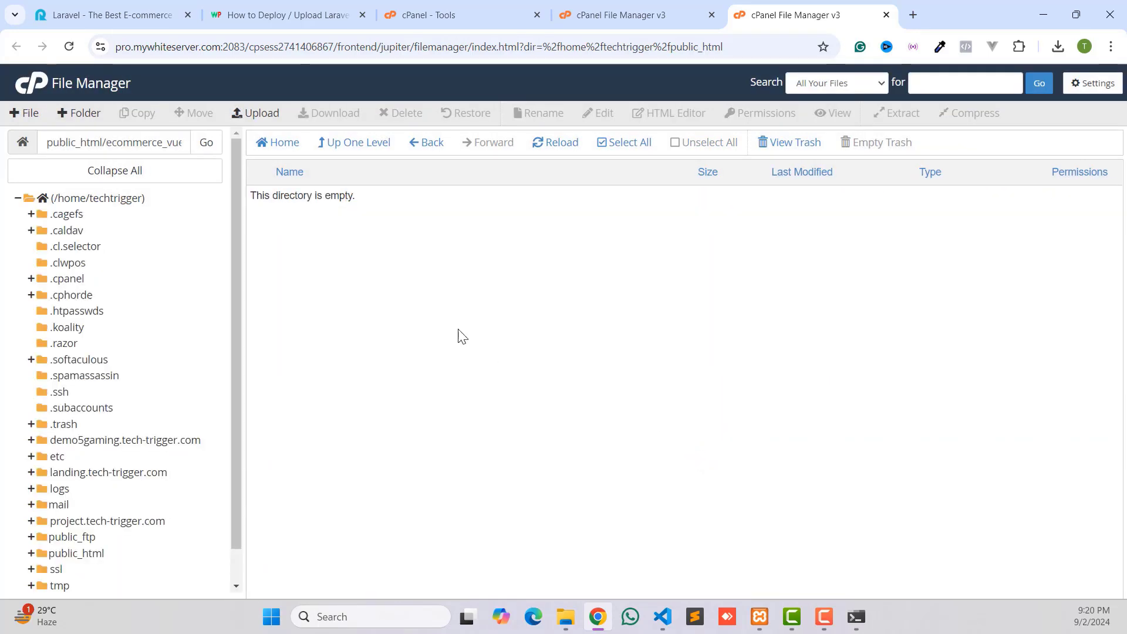
Go back to the home directory and open public_html
{"action": "left_click", "coordinate": [272, 144]}
{"action": "scroll", "coordinate": [314, 433], "scroll_direction": "down", "scroll_amount": 6}
{"action": "double_click", "coordinate": [277, 305]}
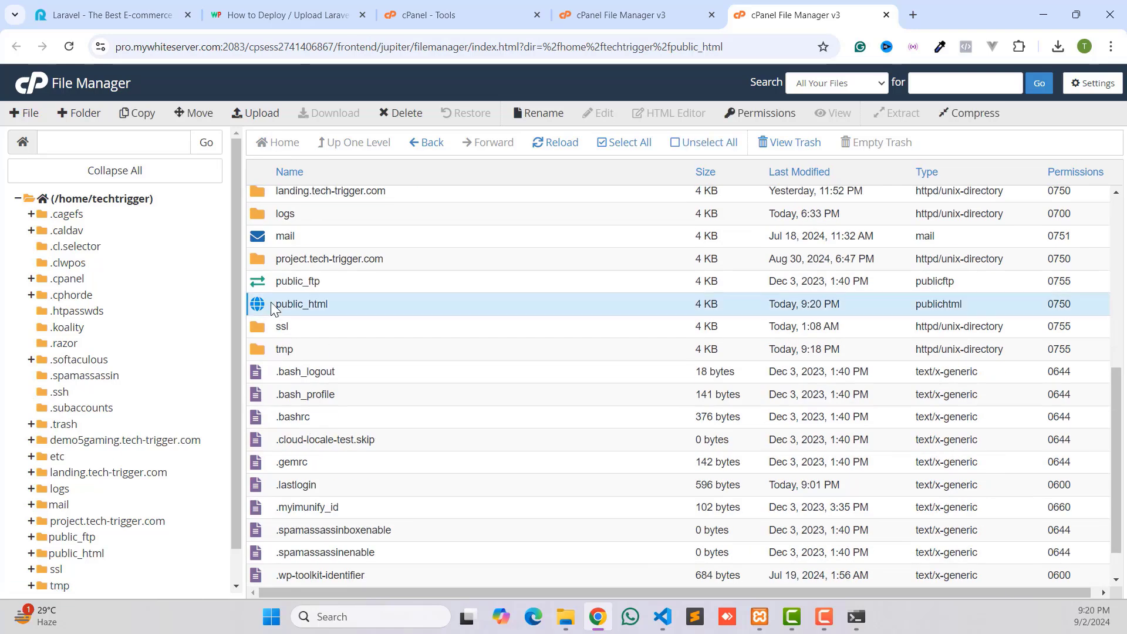
{"action": "scroll", "coordinate": [282, 311], "scroll_direction": "down", "scroll_amount": 5}
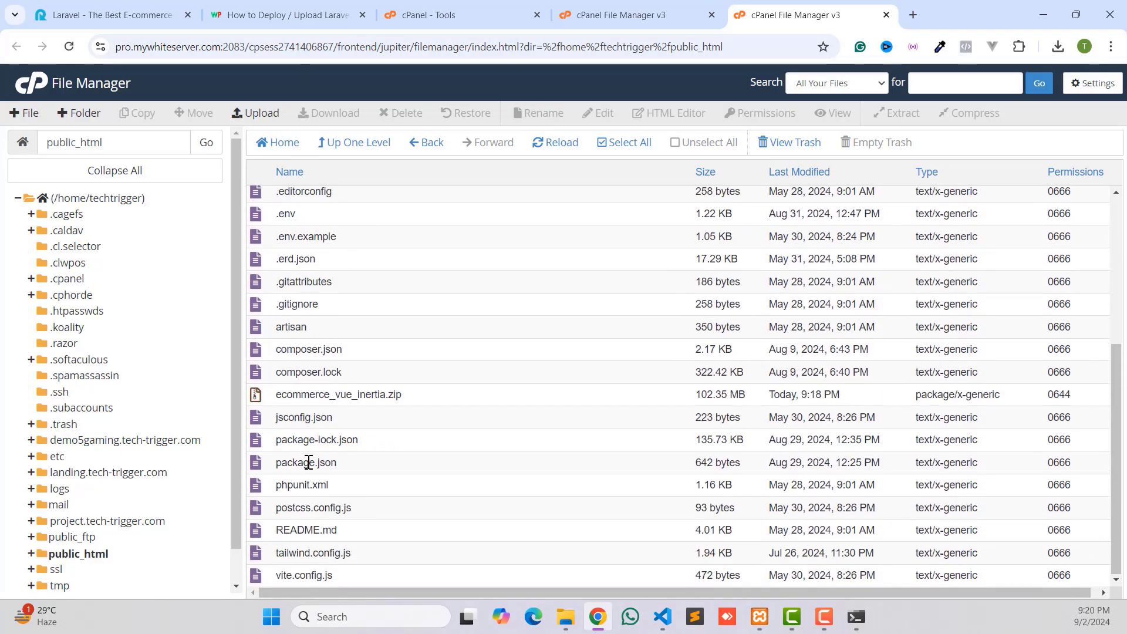
{"action": "scroll", "coordinate": [298, 424], "scroll_direction": "up", "scroll_amount": 5}
Move the empty ecommerce_vue_inertia folder and ecommerce_vue_inertia.zip to the trash
{"action": "left_click", "coordinate": [279, 286]}
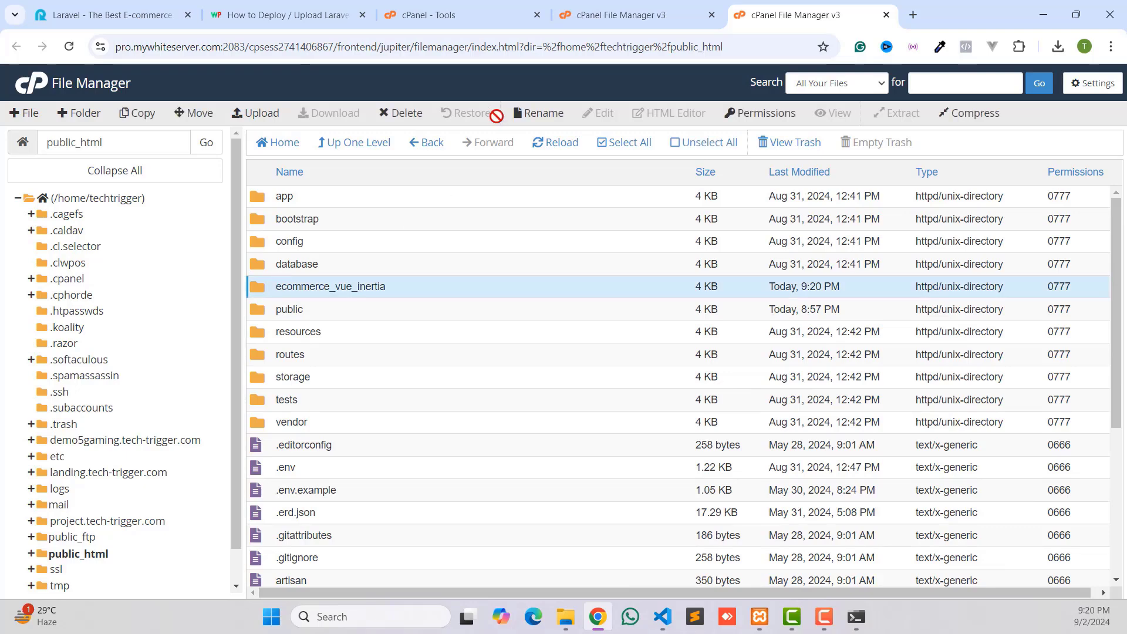
{"action": "scroll", "coordinate": [352, 412], "scroll_direction": "down", "scroll_amount": 5}
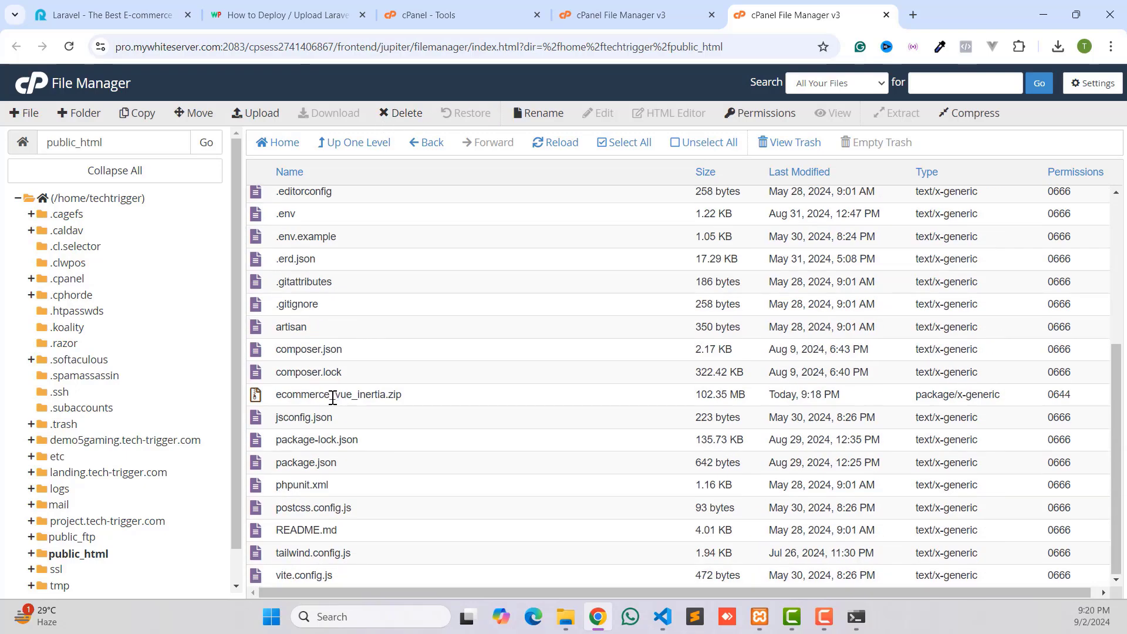
{"action": "left_click", "coordinate": [332, 397], "text": "ctrl"}
{"action": "left_click", "coordinate": [399, 112]}
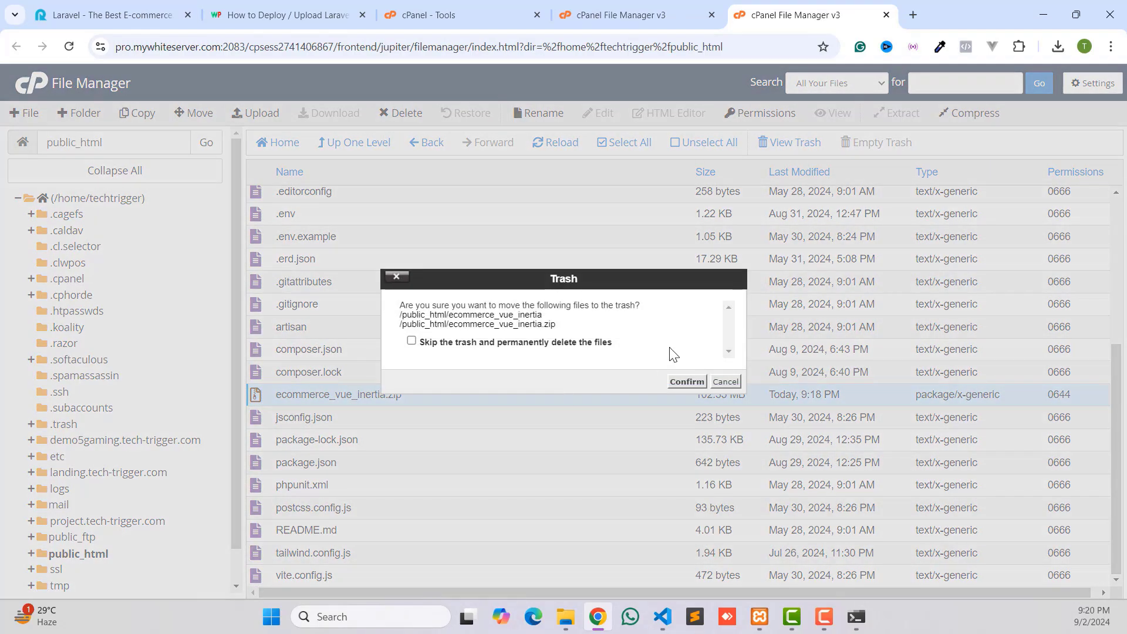
{"action": "left_click", "coordinate": [686, 382]}
{"action": "scroll", "coordinate": [364, 372], "scroll_direction": "up", "scroll_amount": 4}
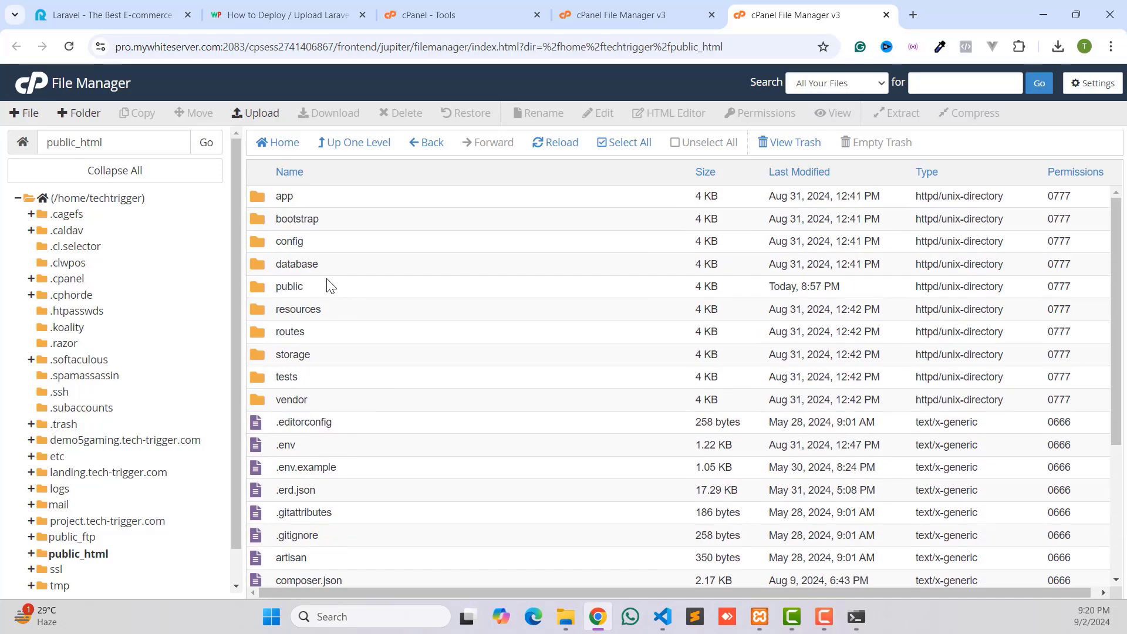
{"action": "scroll", "coordinate": [313, 327], "scroll_direction": "down", "scroll_amount": 3}
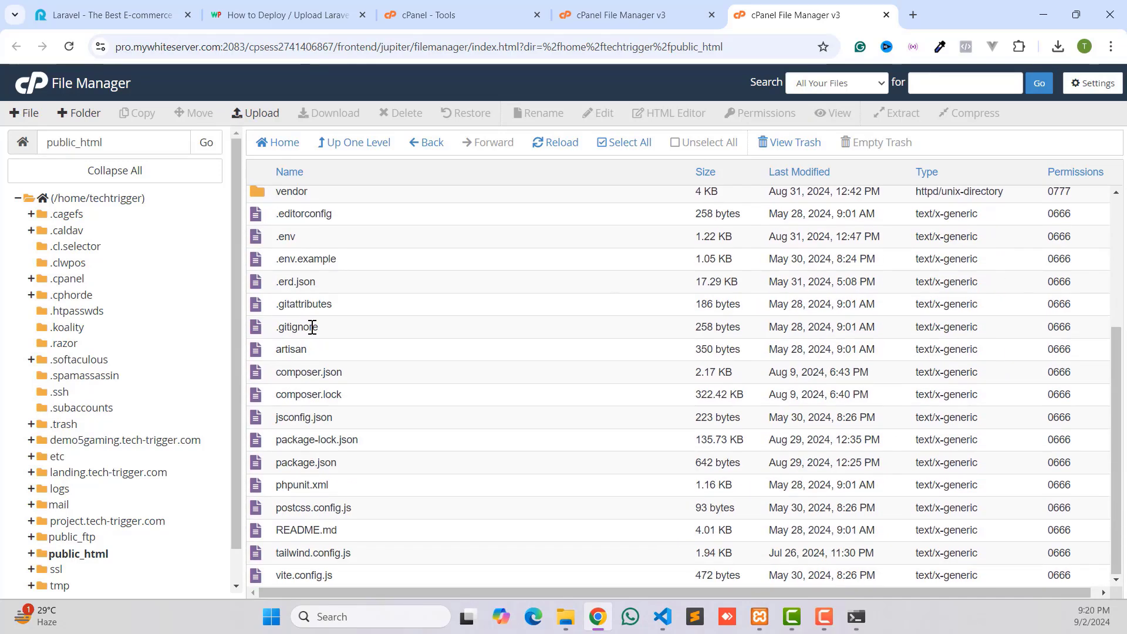
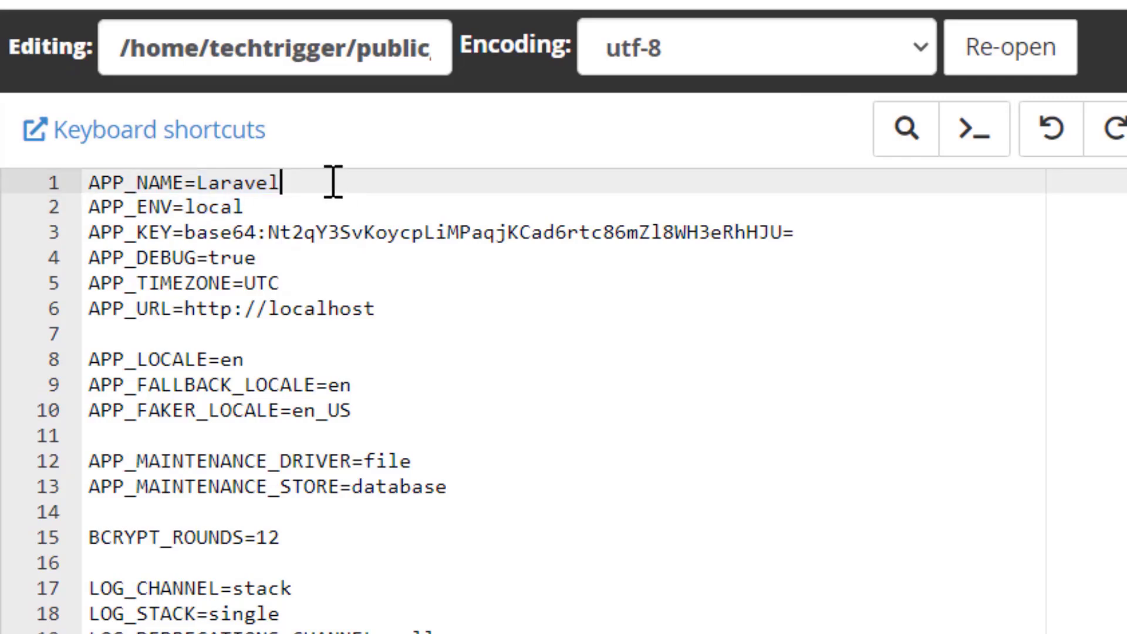
Replace the APP_NAME value Laravel with "Tech Trigger"
{"action": "left_click_drag", "start_coordinate": [198, 181], "coordinate": [289, 179]}
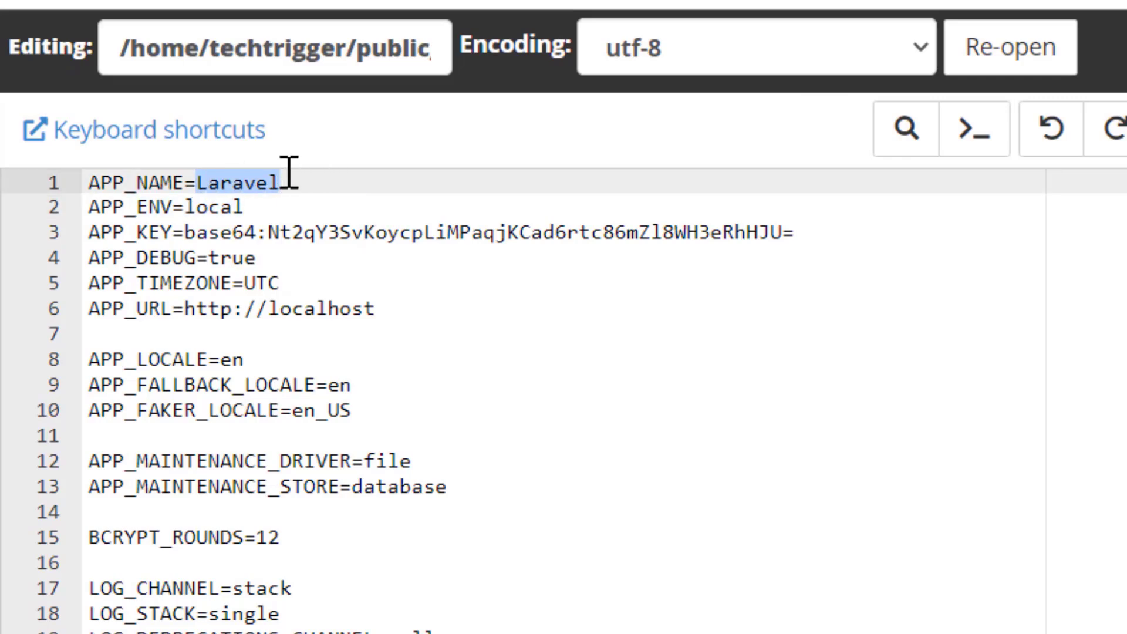
{"action": "key", "text": "BackSpace"}
{"action": "key", "text": "BackSpace"}
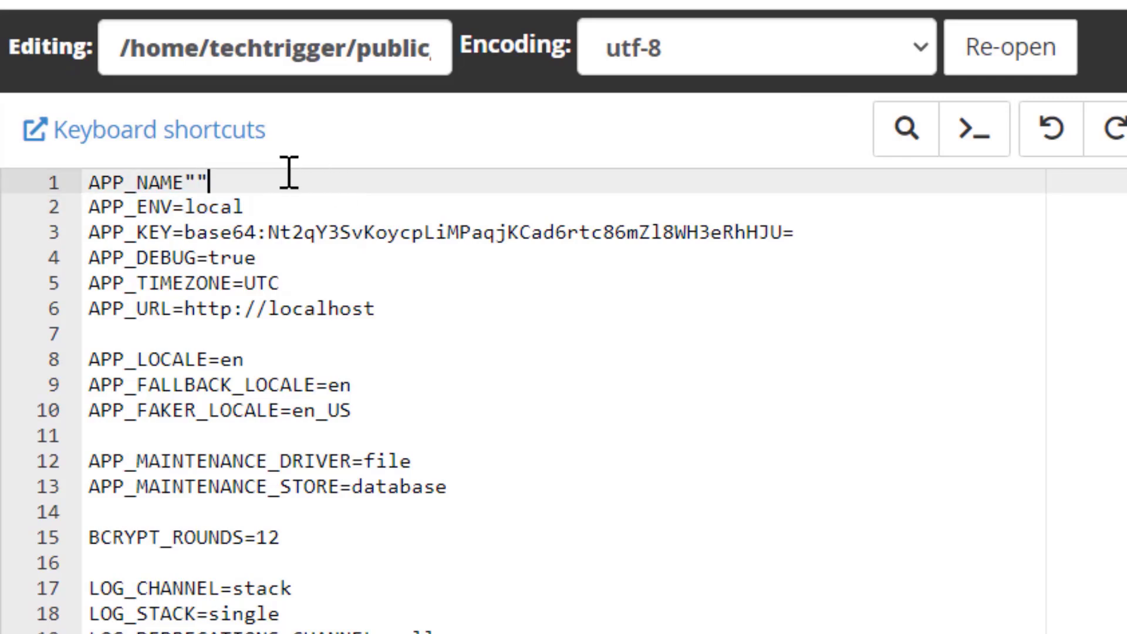
{"action": "key", "text": "Left"}
{"action": "key", "text": "Down"}
{"action": "key", "text": "Up"}
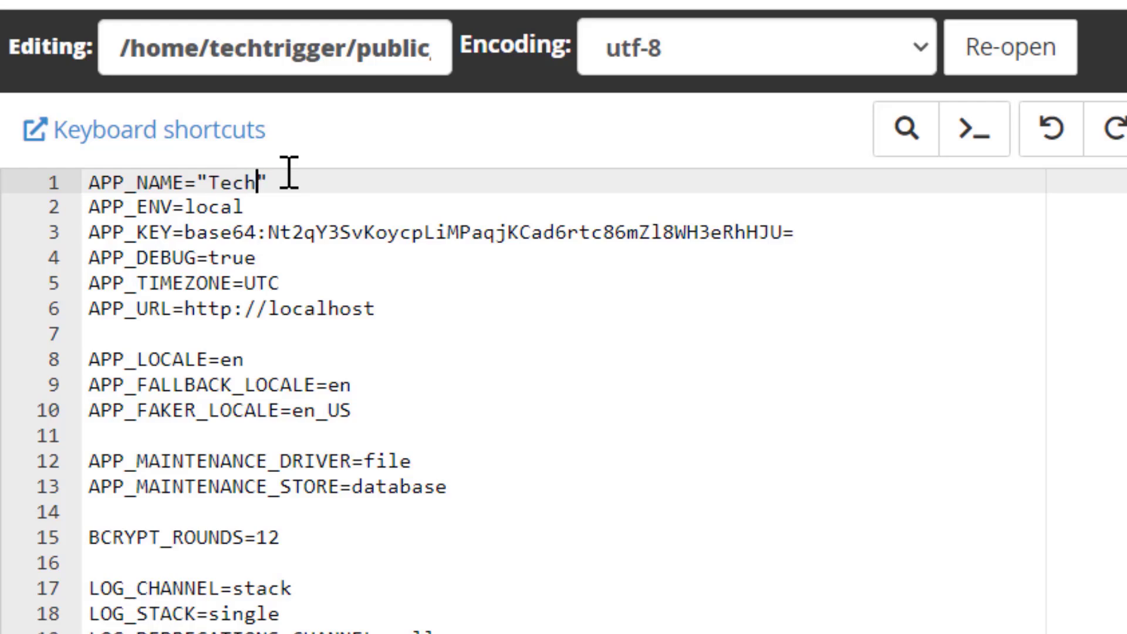
{"action": "type", "text": "rigger"}
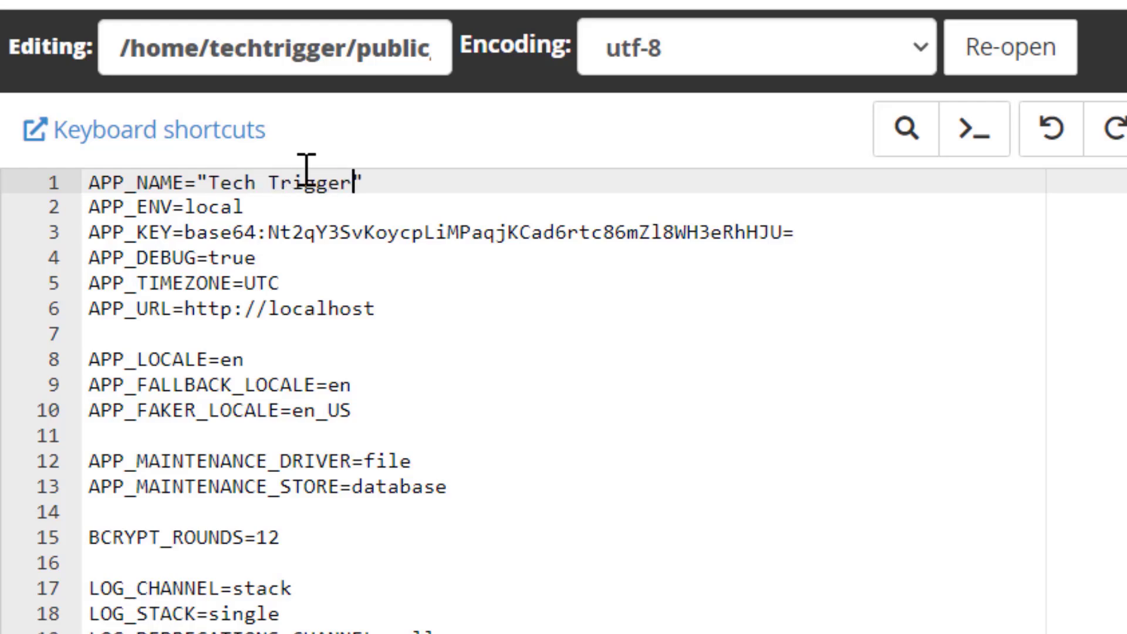
Change APP_ENV from local to production
{"action": "left_click", "coordinate": [306, 234]}
{"action": "left_click", "coordinate": [328, 210]}
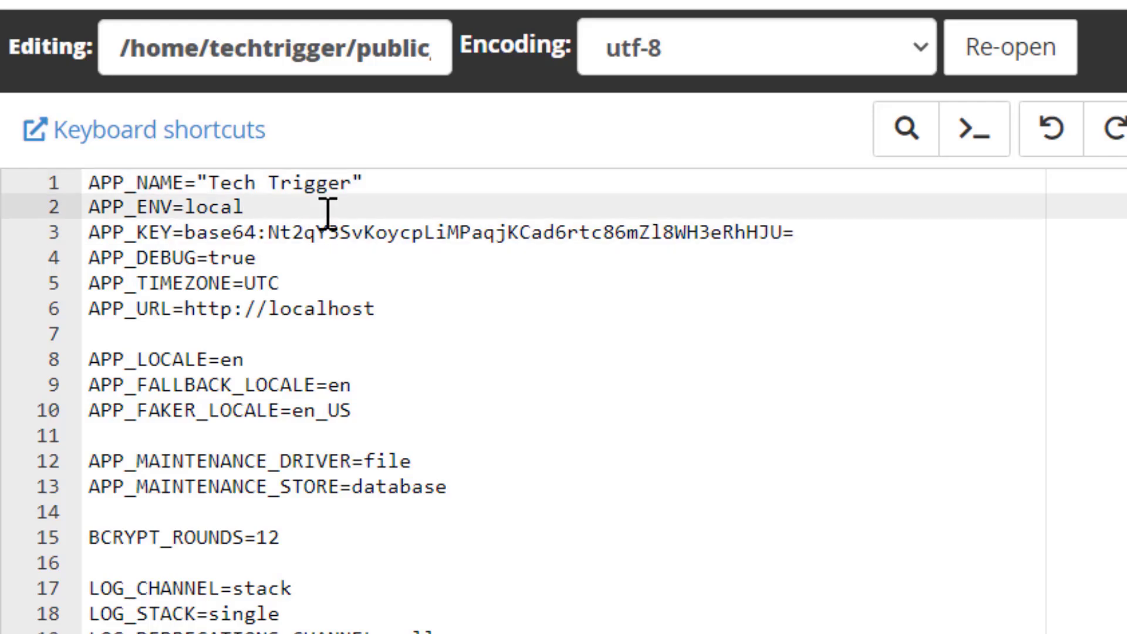
{"action": "left_click", "coordinate": [184, 207]}
{"action": "left_click", "coordinate": [137, 207]}
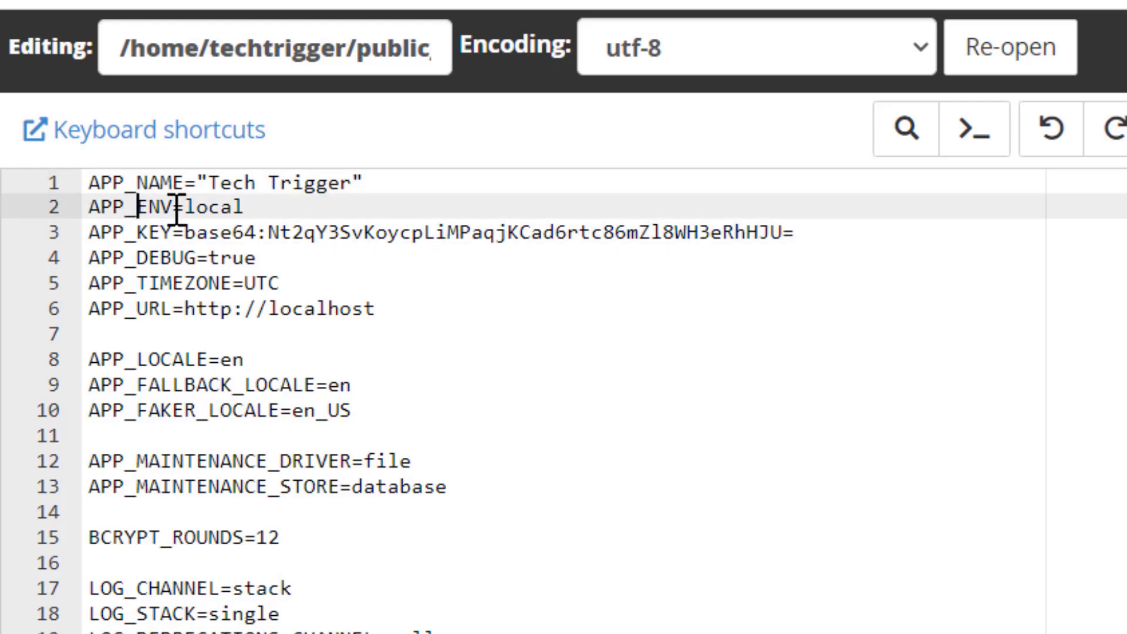
{"action": "left_click_drag", "start_coordinate": [185, 206], "coordinate": [273, 211]}
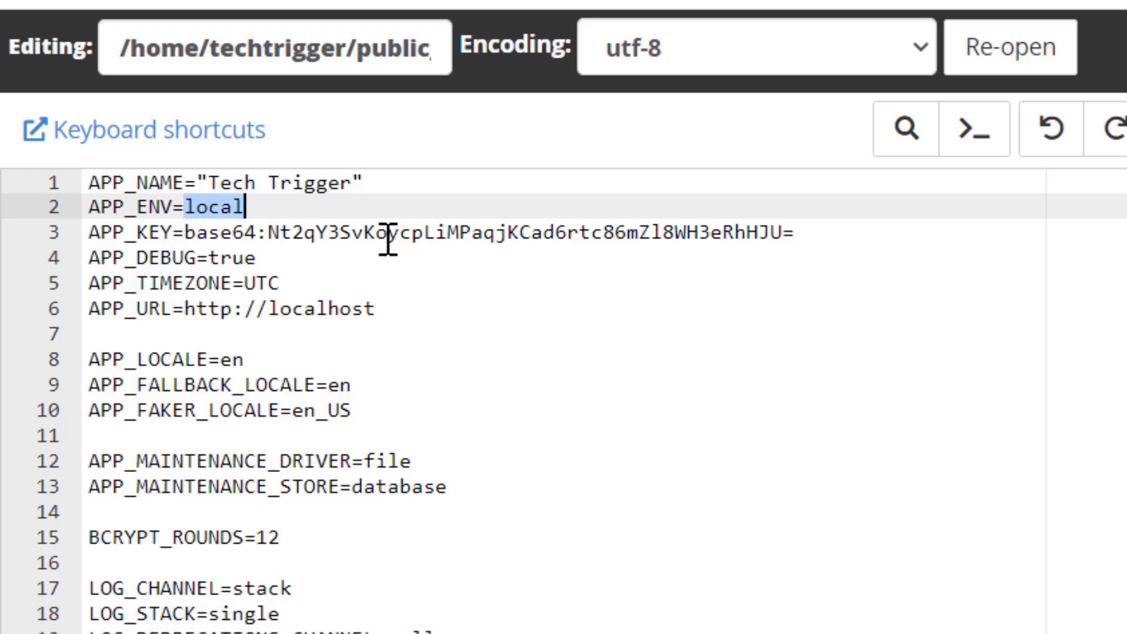
{"action": "type", "text": "production"}
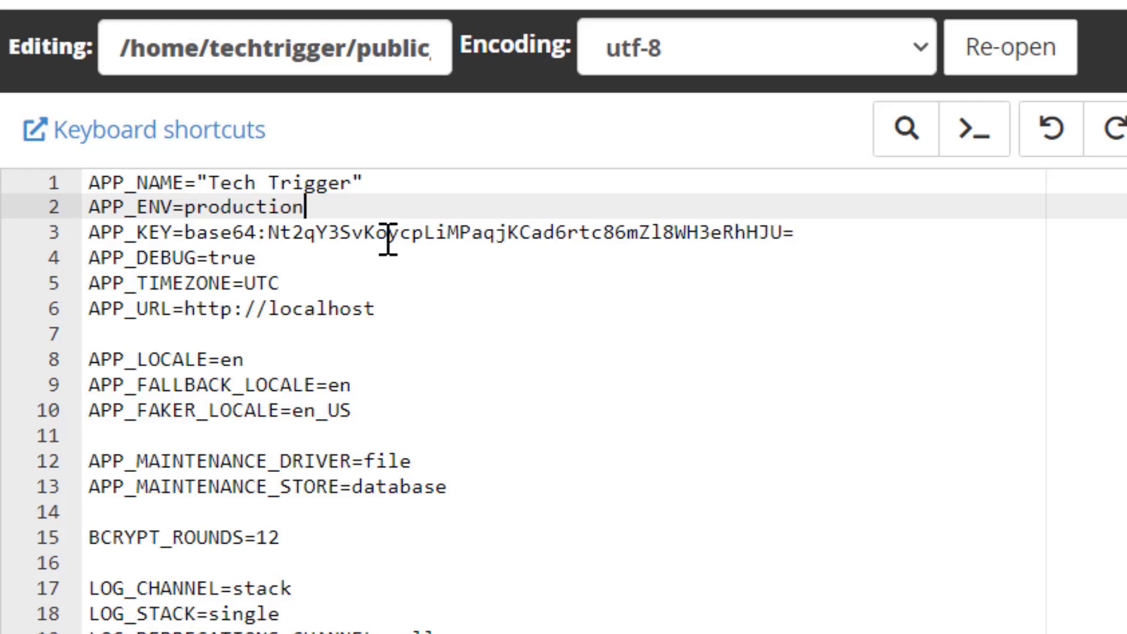
Move past APP_DEBUG and select the localhost value on the APP_URL line
{"action": "left_click", "coordinate": [354, 233]}
{"action": "left_click", "coordinate": [115, 280]}
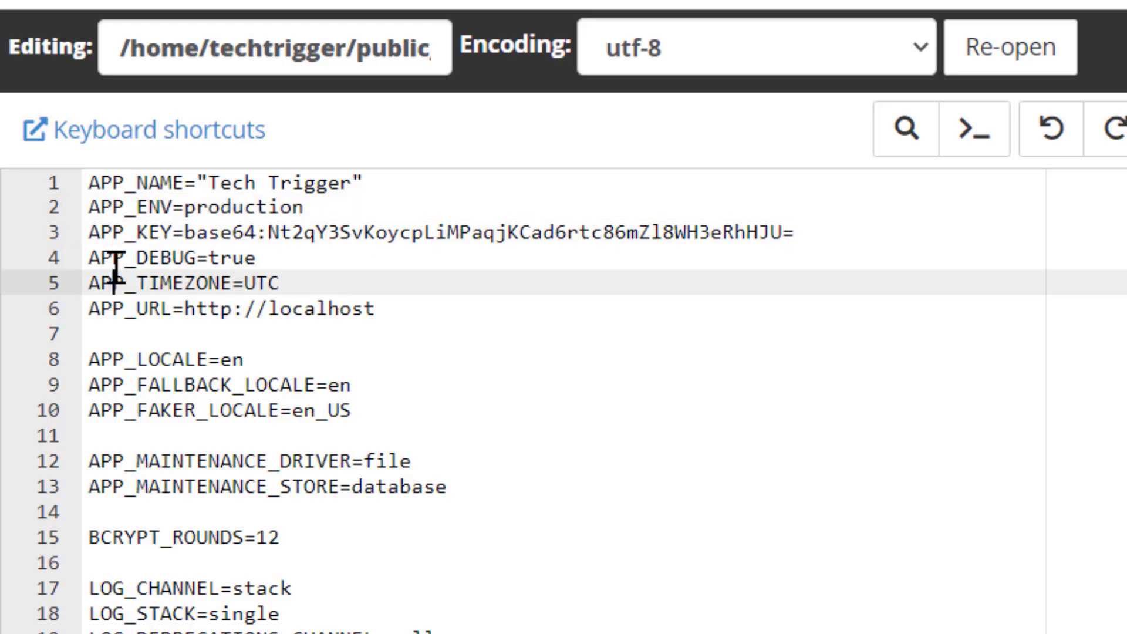
{"action": "left_click", "coordinate": [161, 257]}
{"action": "left_click", "coordinate": [223, 233]}
{"action": "left_click", "coordinate": [258, 257]}
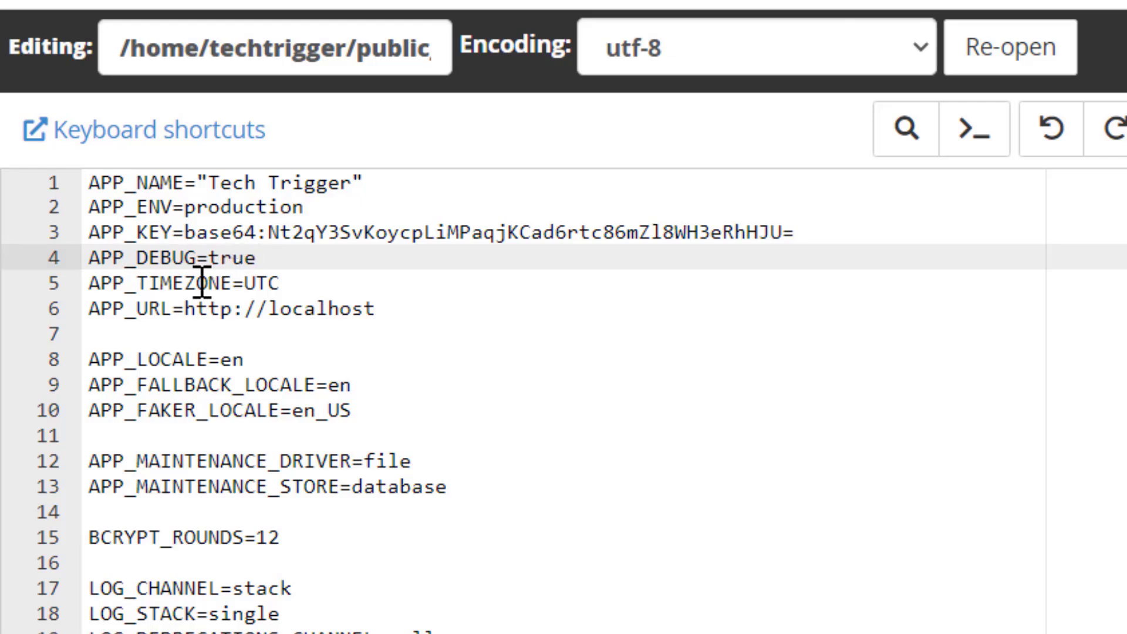
{"action": "left_click", "coordinate": [234, 309]}
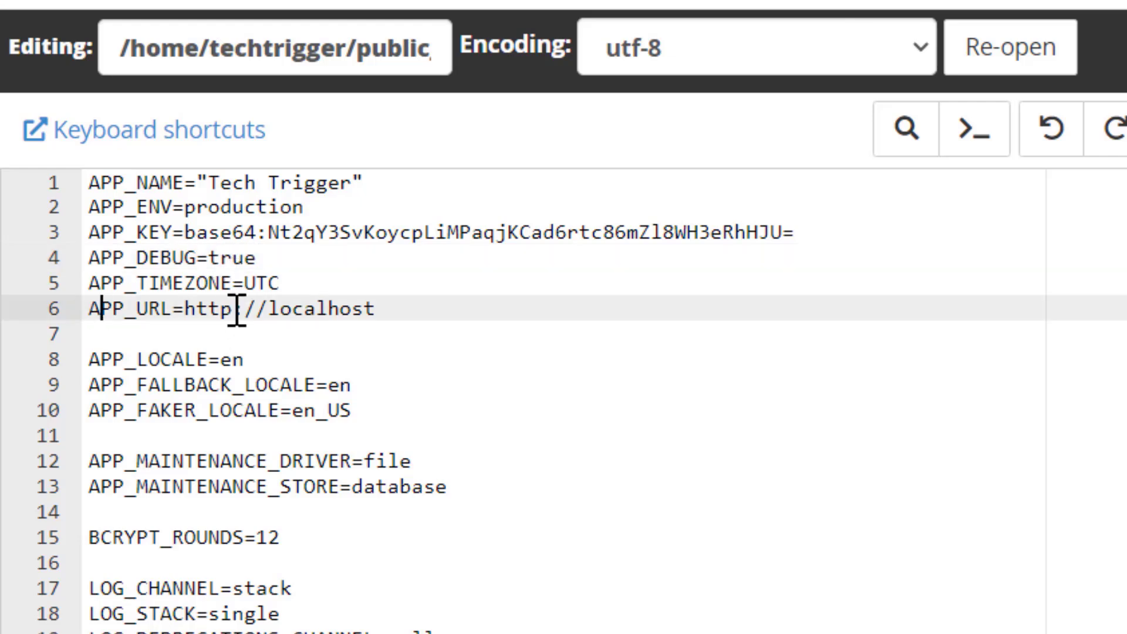
{"action": "left_click_drag", "start_coordinate": [184, 308], "coordinate": [381, 308]}
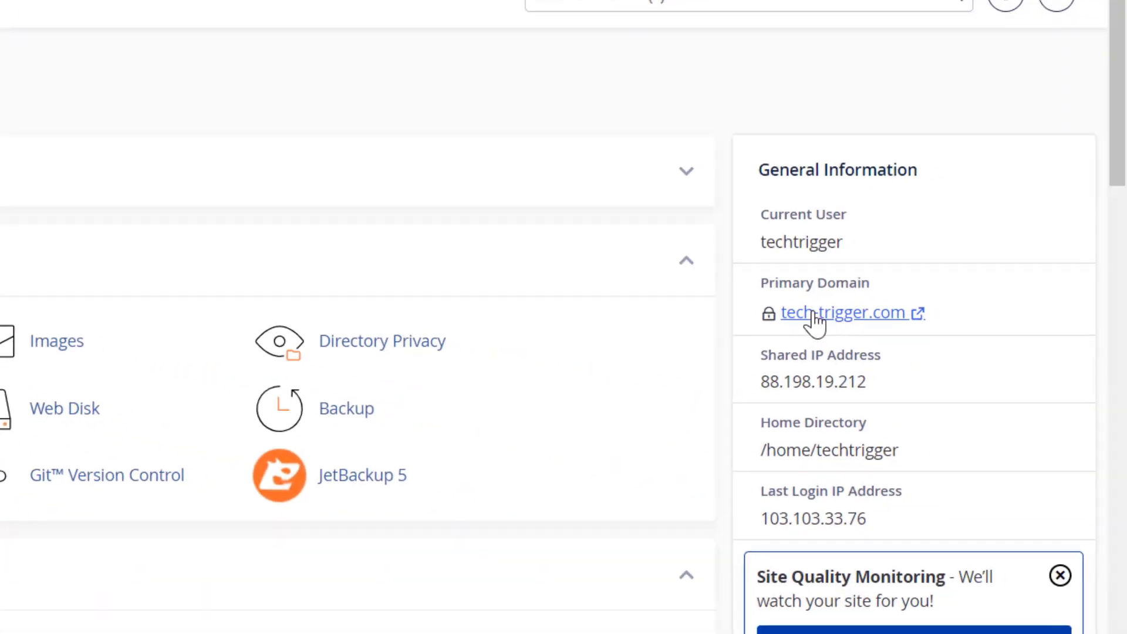
Open tech-trigger.com, which shows an 'Index of /' directory listing
{"action": "left_click", "coordinate": [812, 314]}
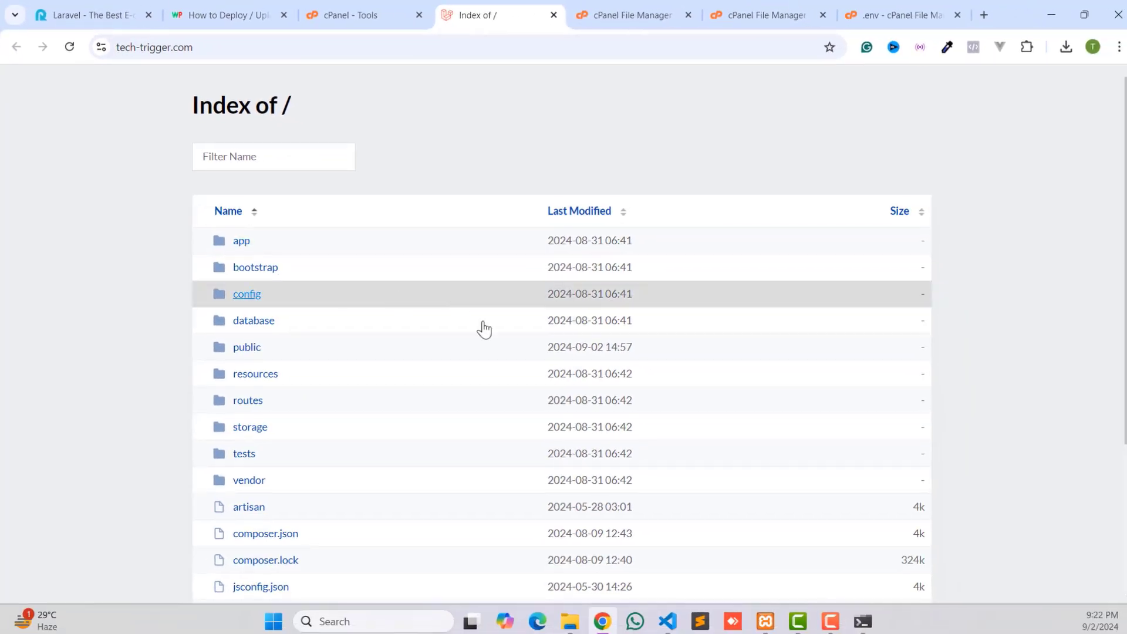
{"action": "scroll", "coordinate": [493, 352], "scroll_direction": "down", "scroll_amount": 4}
{"action": "scroll", "coordinate": [491, 352], "scroll_direction": "up", "scroll_amount": 4}
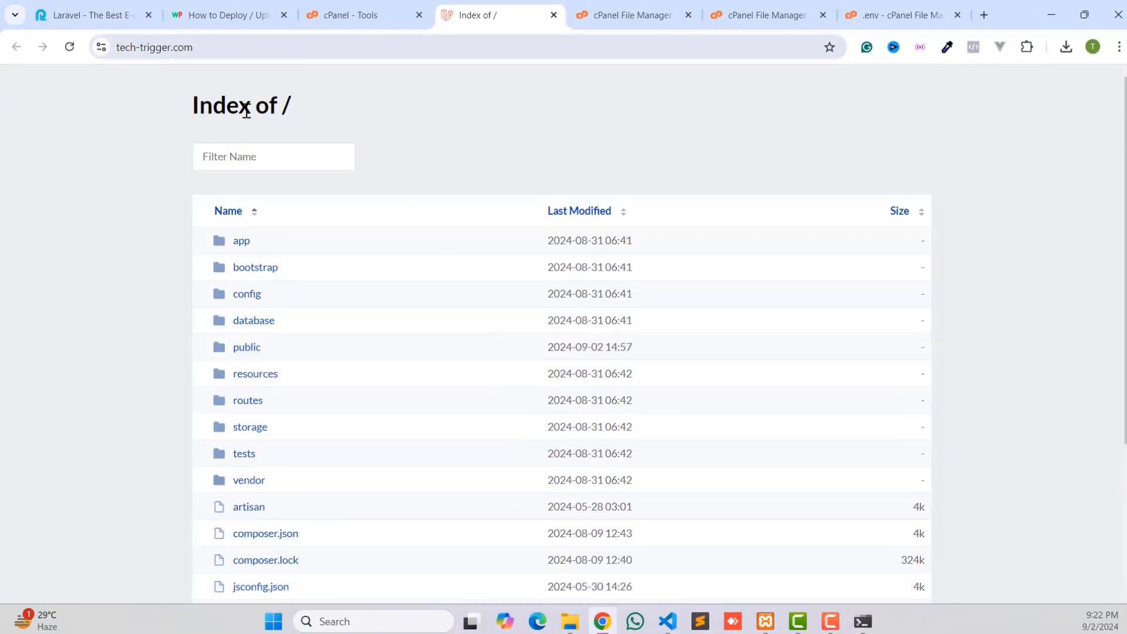
{"action": "scroll", "coordinate": [264, 370], "scroll_direction": "down", "scroll_amount": 4}
{"action": "scroll", "coordinate": [305, 305], "scroll_direction": "up", "scroll_amount": 4}
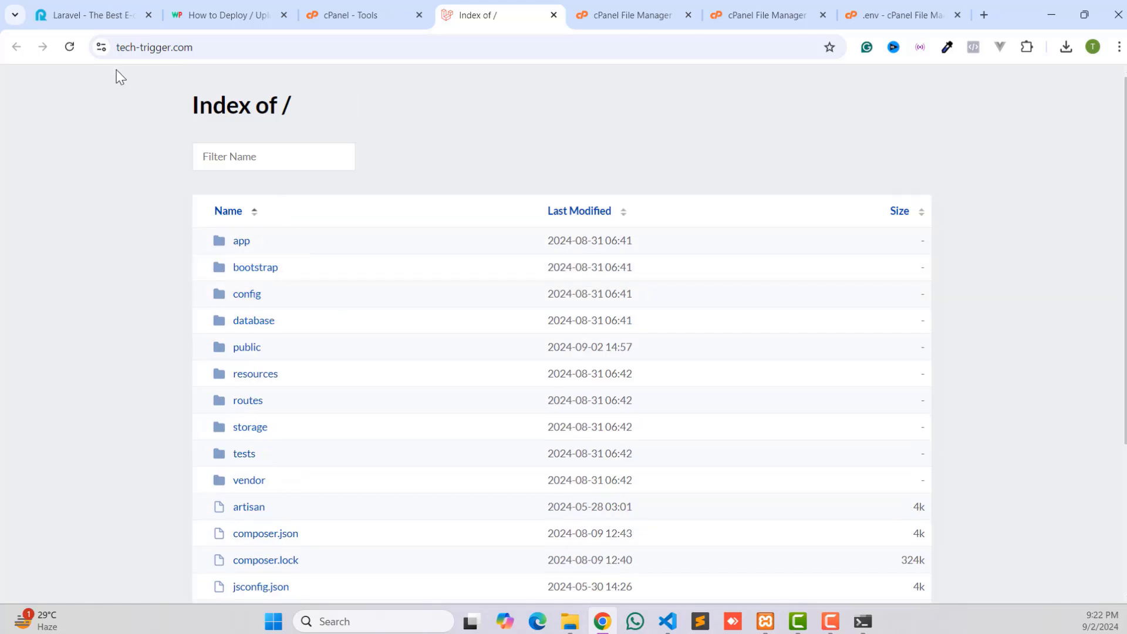
{"action": "double_click", "coordinate": [158, 47]}
{"action": "left_click", "coordinate": [227, 41]}
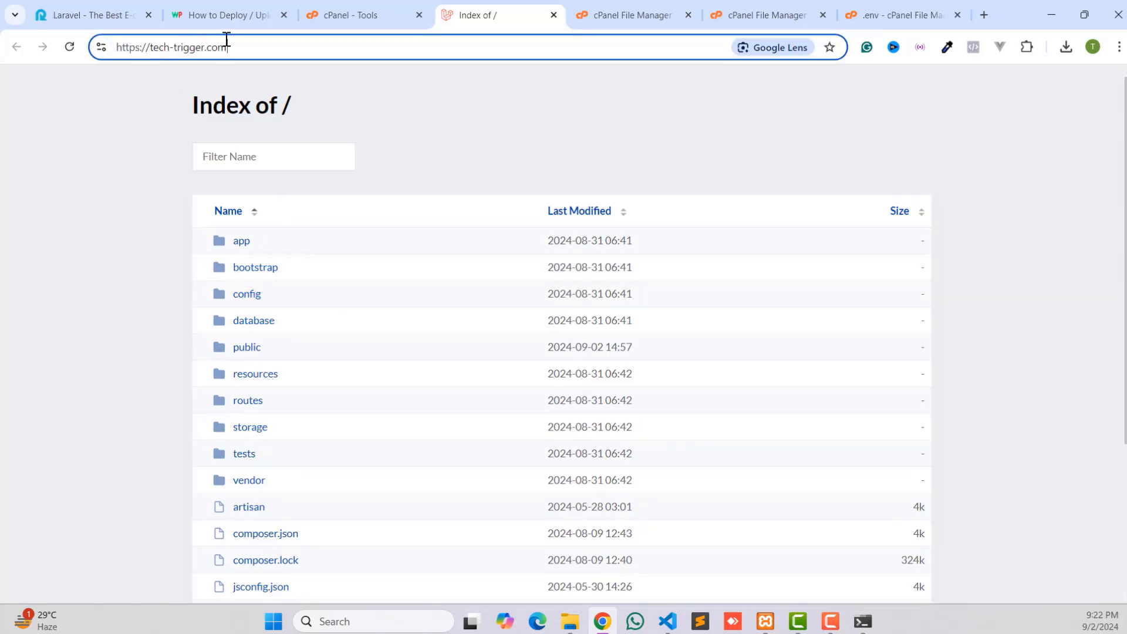
{"action": "triple_click", "coordinate": [171, 46]}
{"action": "right_click", "coordinate": [171, 46]}
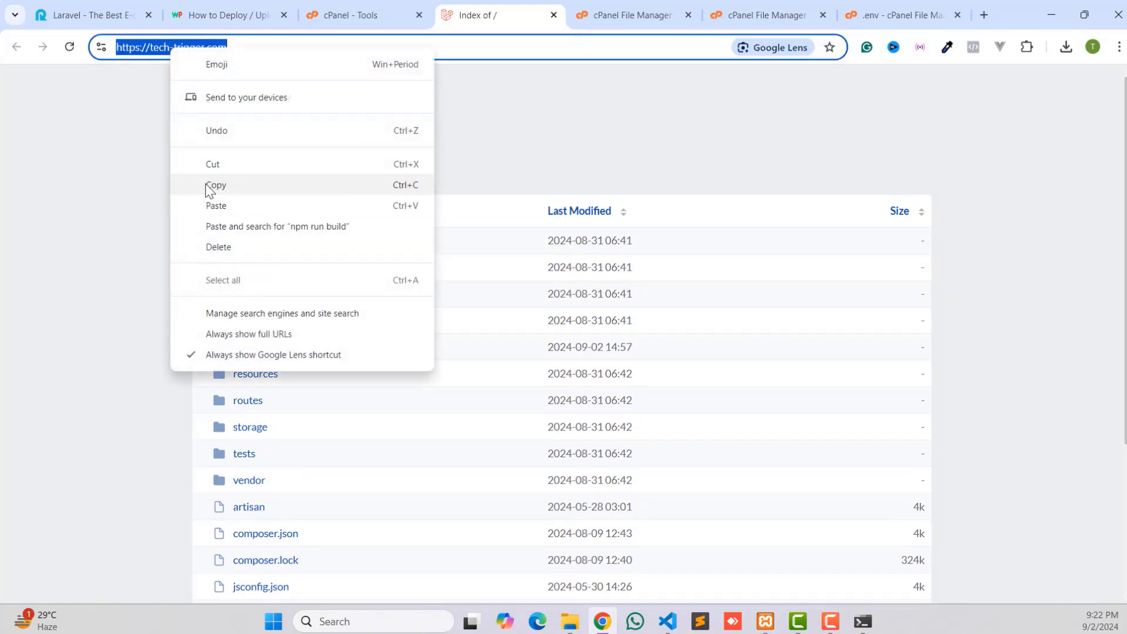
{"action": "left_click", "coordinate": [205, 185]}
Return to the browser tab holding the .env editor
{"action": "left_click", "coordinate": [411, 9]}
{"action": "left_click", "coordinate": [499, 8]}
{"action": "left_click", "coordinate": [626, 6]}
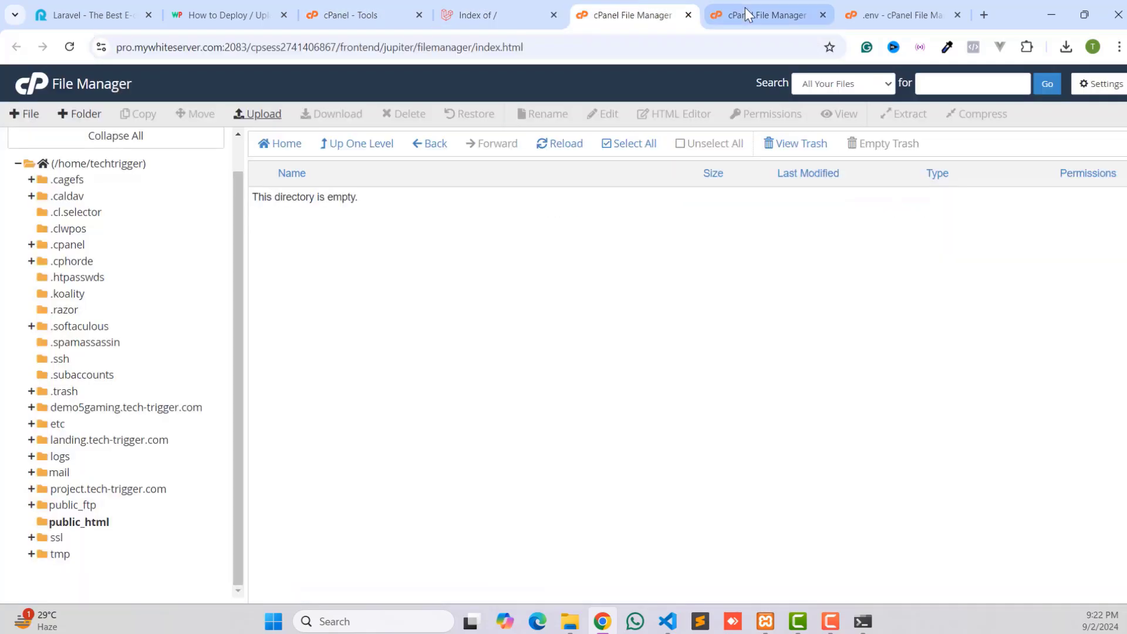
{"action": "left_click", "coordinate": [744, 8]}
{"action": "left_click", "coordinate": [875, 12]}
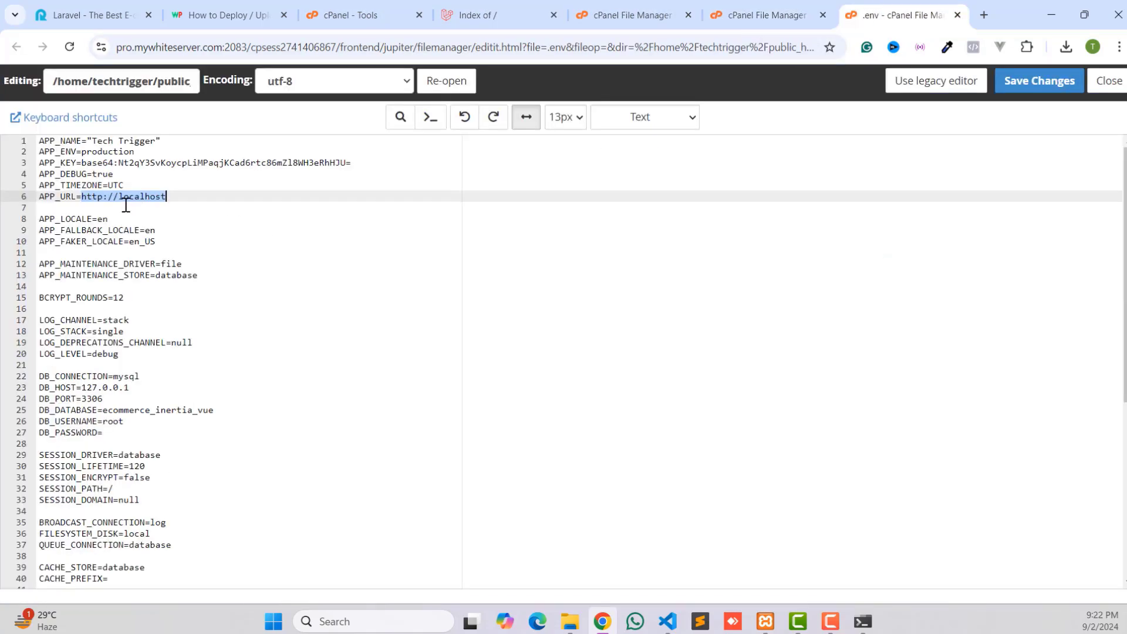
{"action": "key", "text": "ctrl+v"}
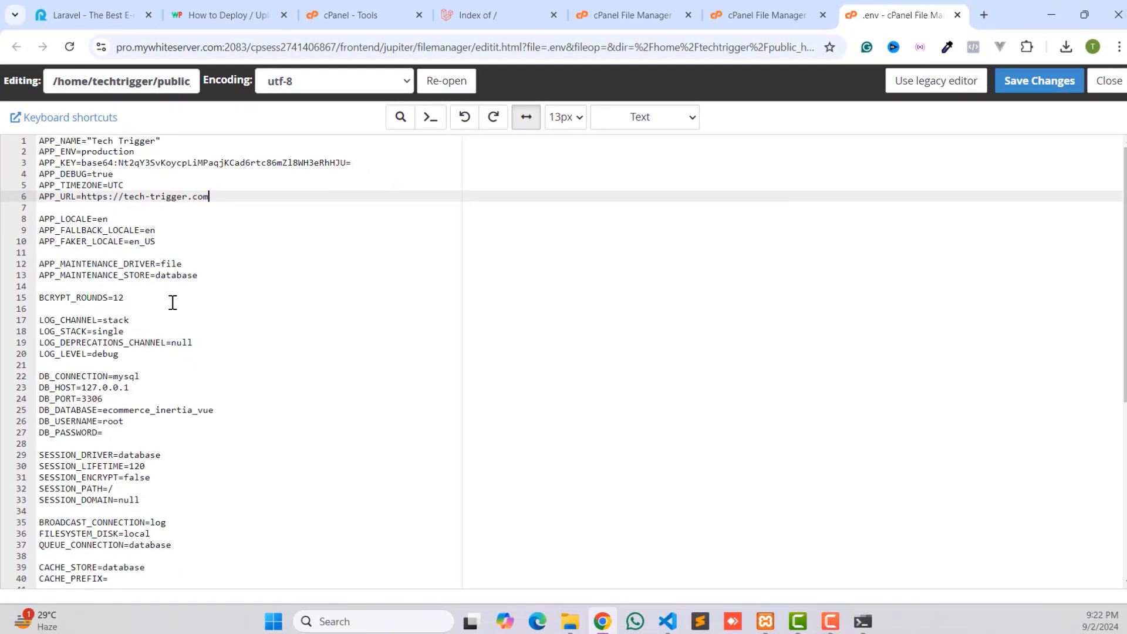
{"action": "scroll", "coordinate": [171, 305], "scroll_direction": "down", "scroll_amount": 1}
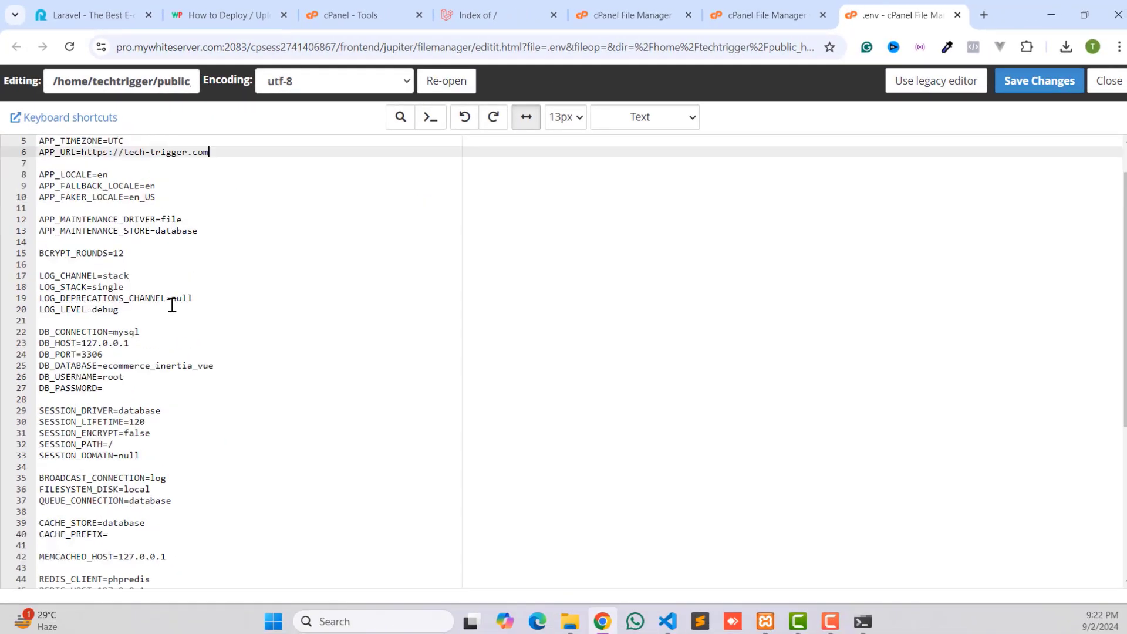
{"action": "left_click", "coordinate": [130, 343]}
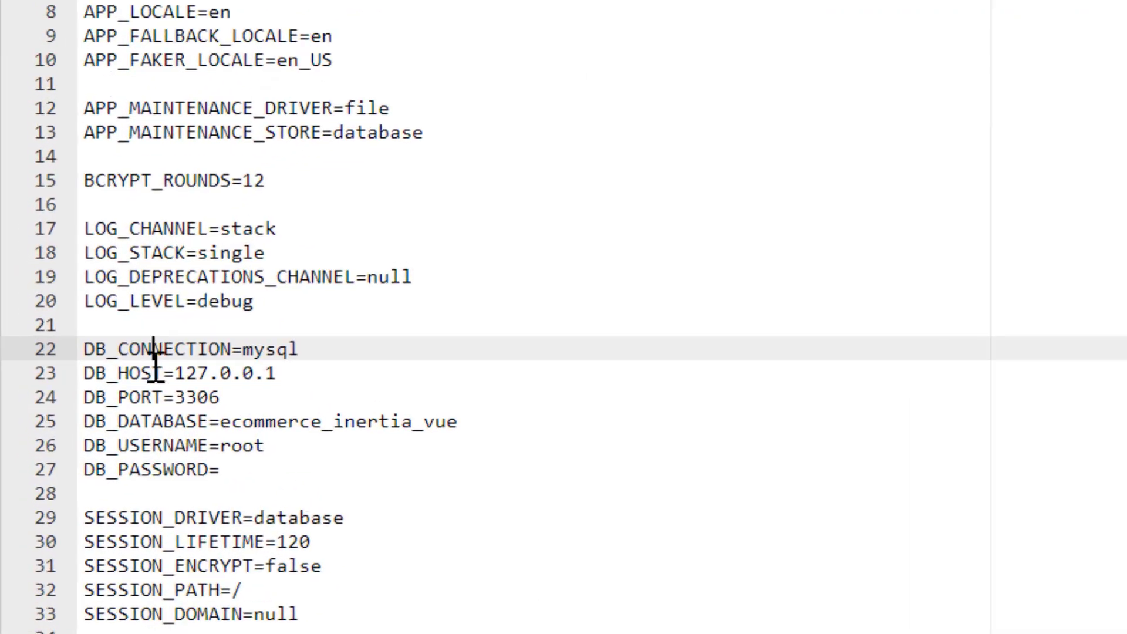
{"action": "left_click", "coordinate": [77, 376]}
{"action": "left_click", "coordinate": [307, 492]}
{"action": "left_click", "coordinate": [288, 409]}
{"action": "left_click", "coordinate": [269, 357]}
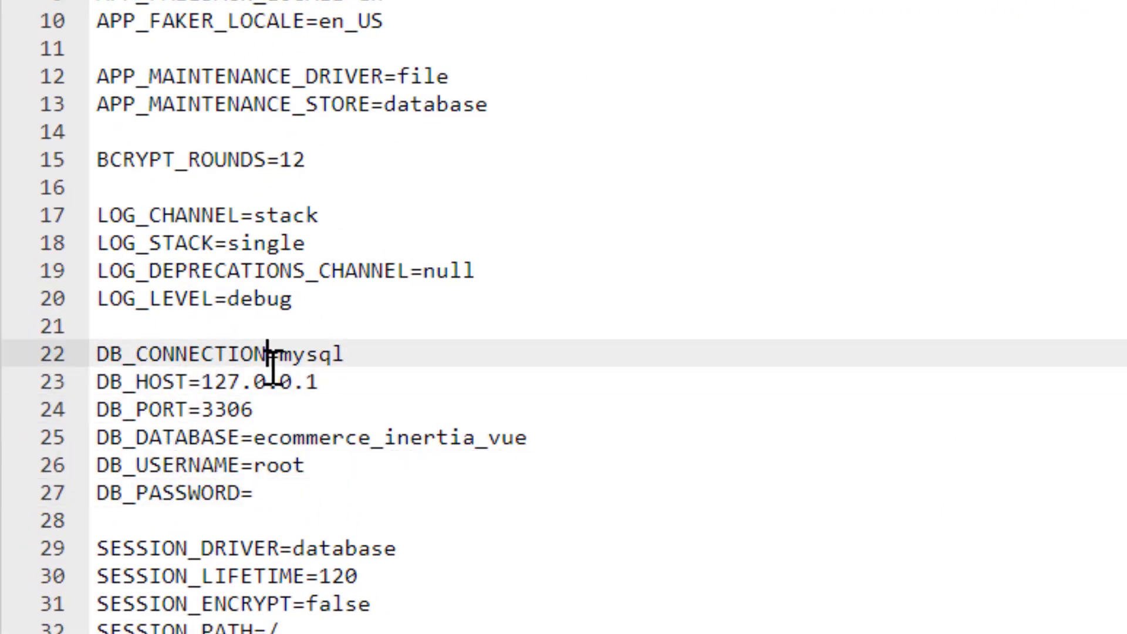
{"action": "left_click", "coordinate": [330, 381]}
Save the .env file, noting DB_USERNAME and the empty DB_PASSWORD, then return to cPanel Tools
{"action": "left_click", "coordinate": [1020, 84]}
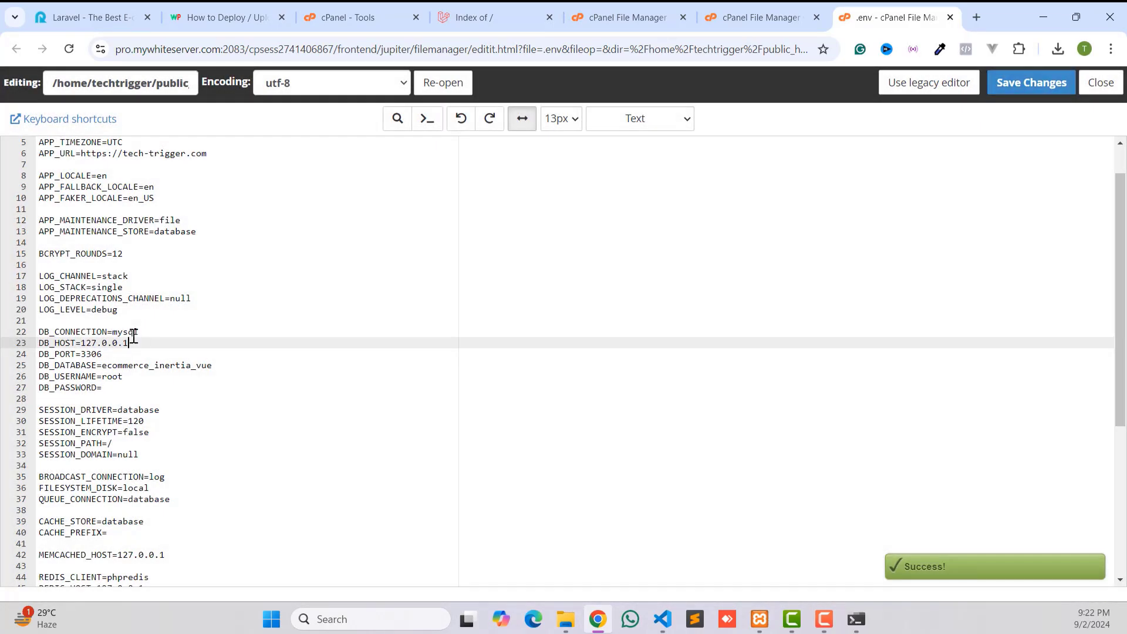
{"action": "left_click", "coordinate": [113, 376]}
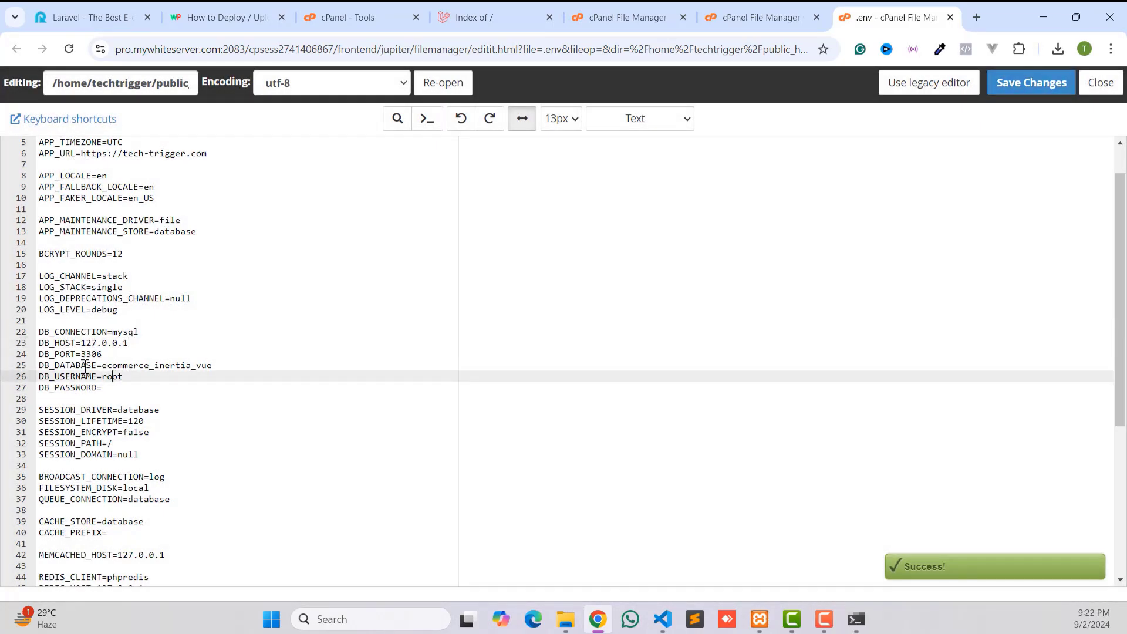
{"action": "left_click", "coordinate": [115, 386]}
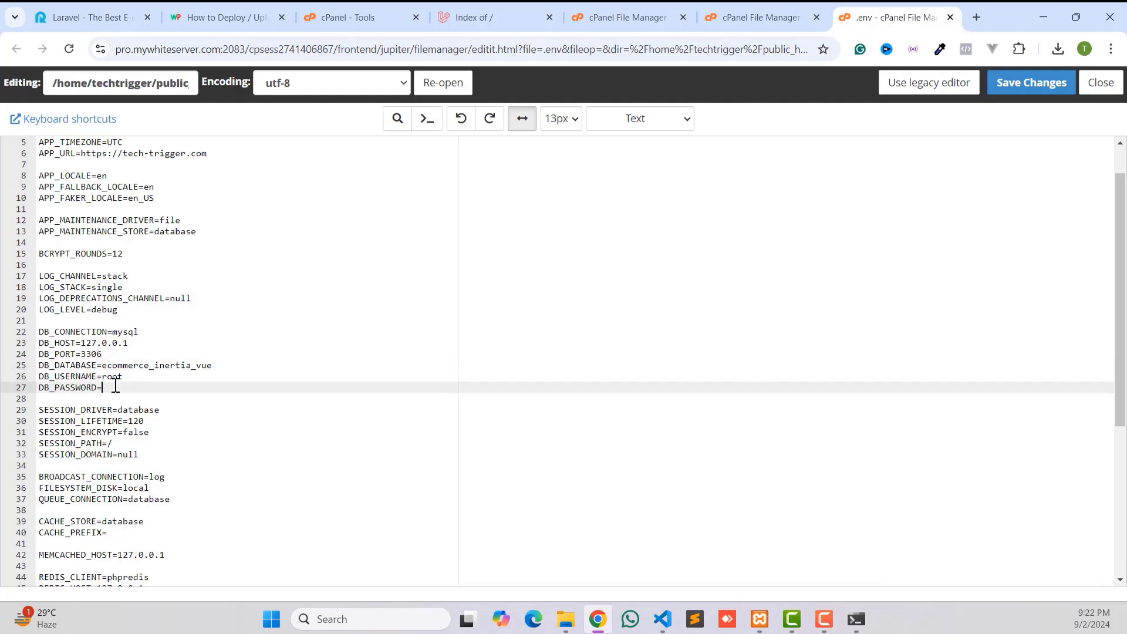
{"action": "left_click", "coordinate": [356, 14]}
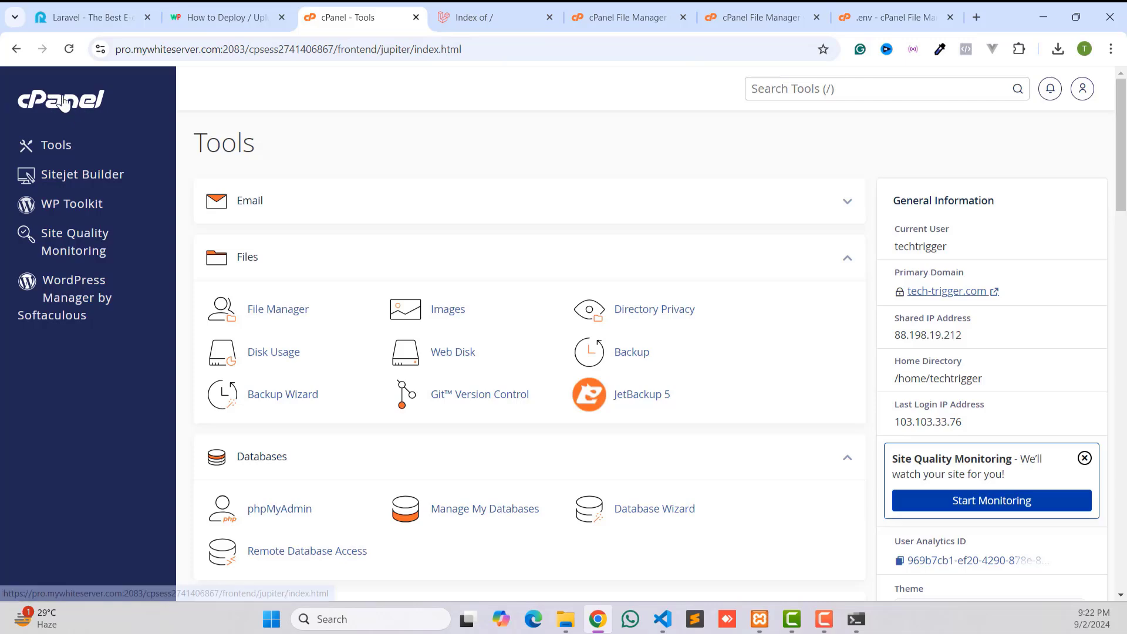
Create the database techtrigger_ecommerce by entering 'ecommerce' as the new database name
{"action": "scroll", "coordinate": [352, 282], "scroll_direction": "down", "scroll_amount": 3}
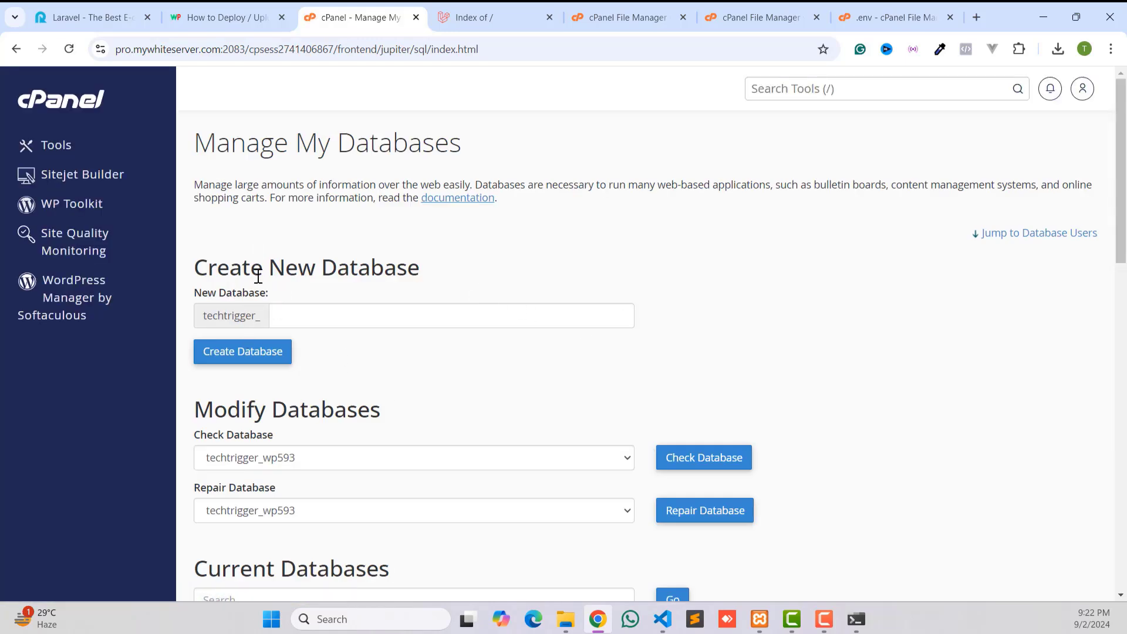
{"action": "left_click", "coordinate": [302, 313]}
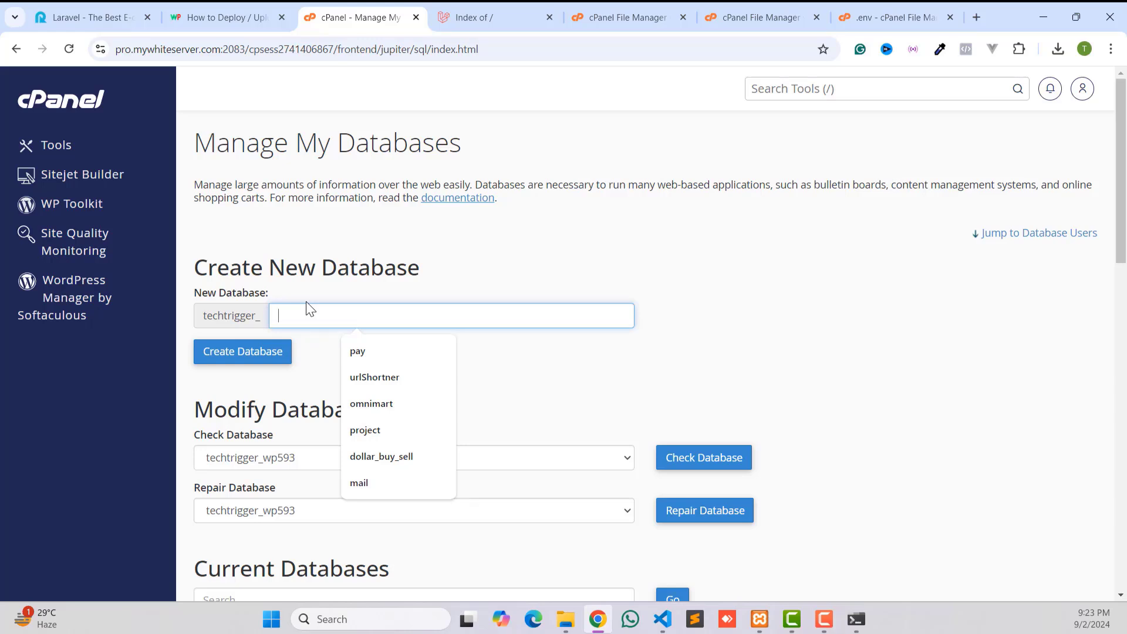
{"action": "type", "text": "ec"}
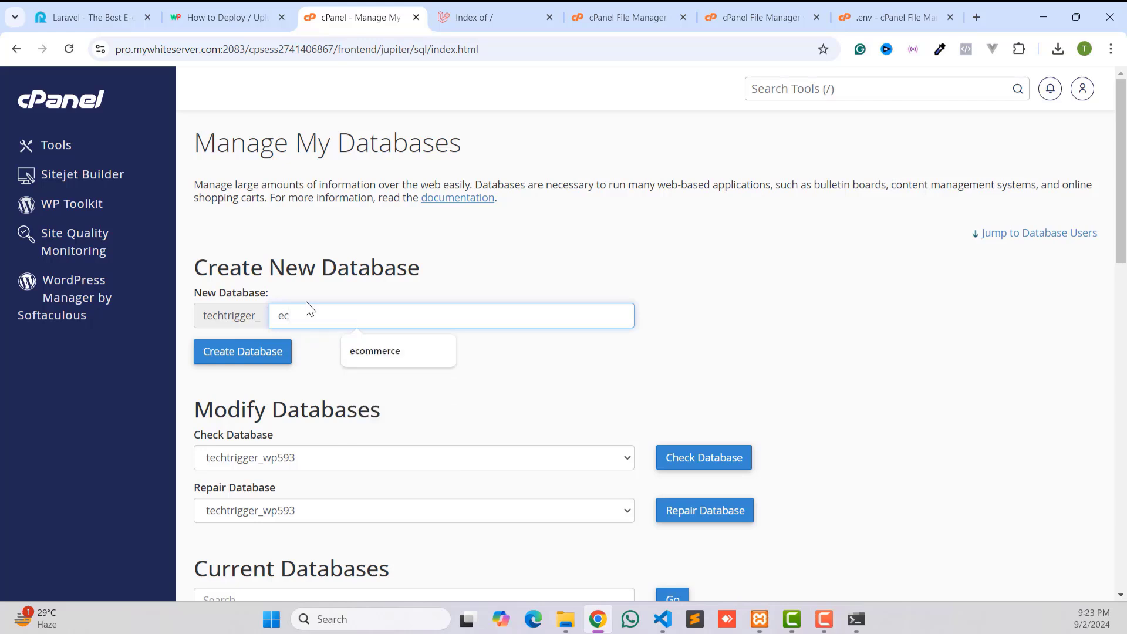
{"action": "type", "text": "ommerce"}
{"action": "left_click", "coordinate": [243, 359]}
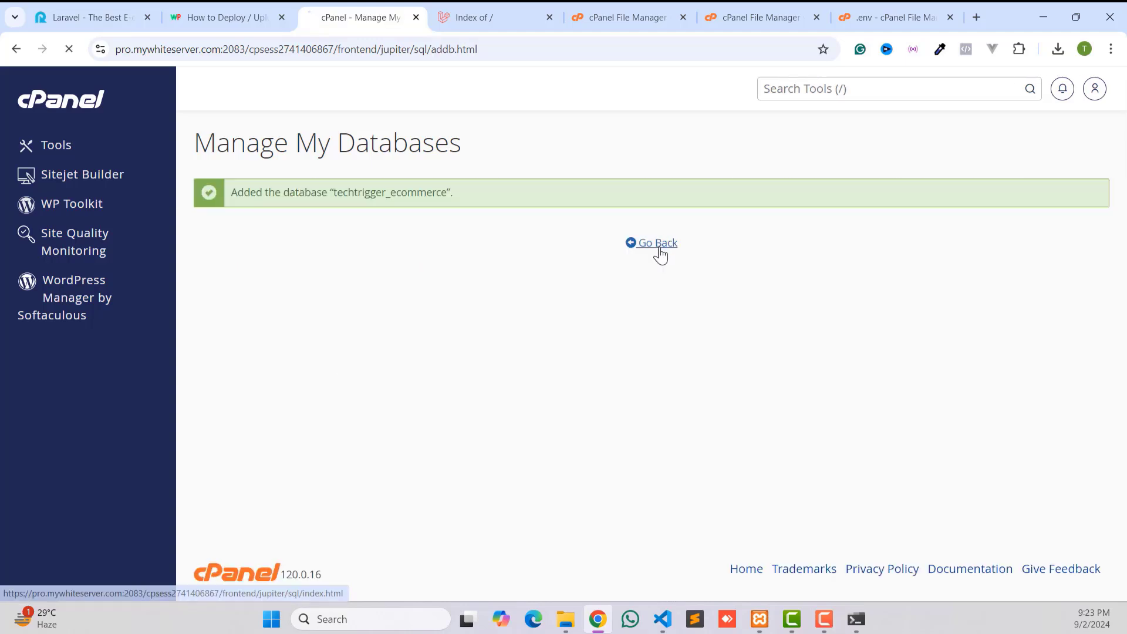
{"action": "left_click", "coordinate": [658, 244]}
Name the new database user 'ecommerce' and generate a random password
{"action": "scroll", "coordinate": [544, 258], "scroll_direction": "down", "scroll_amount": 15}
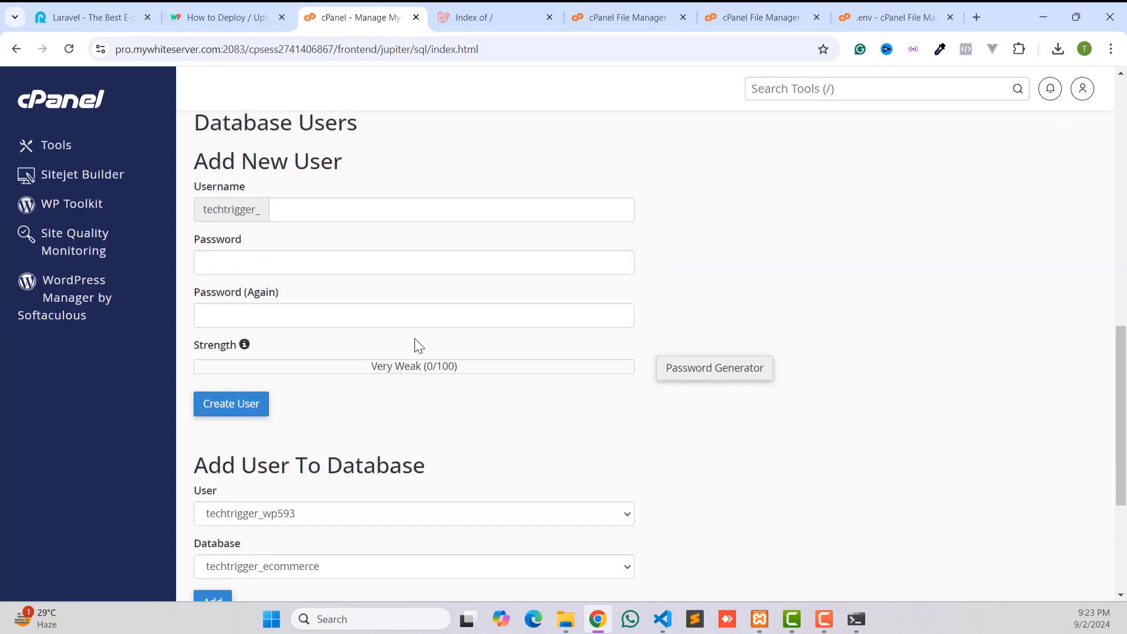
{"action": "scroll", "coordinate": [213, 241], "scroll_direction": "up", "scroll_amount": 8}
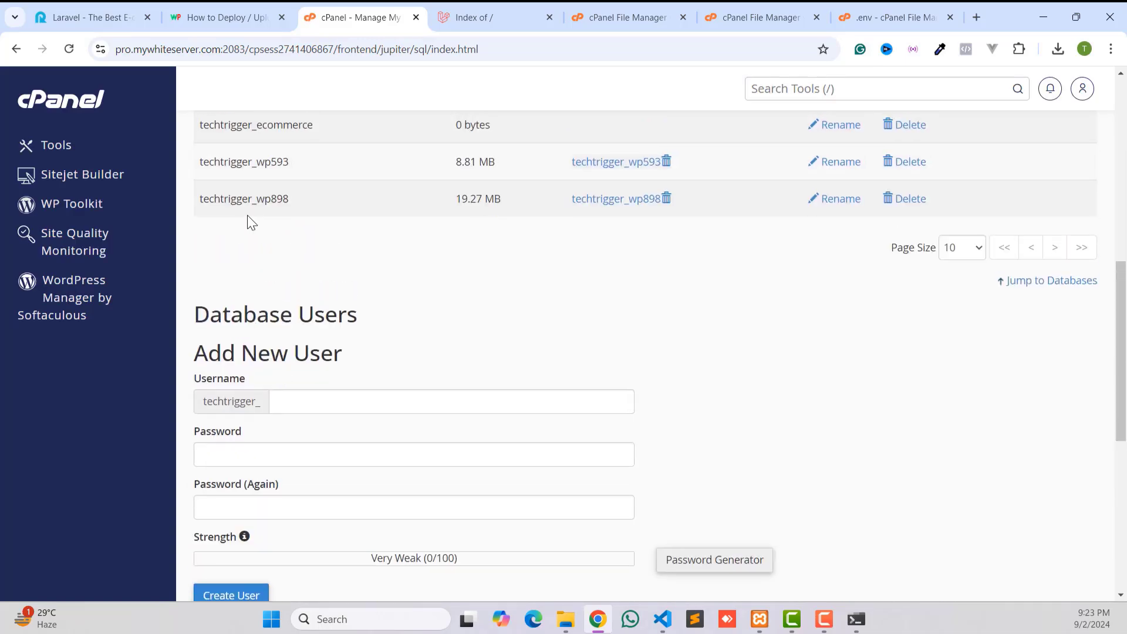
{"action": "scroll", "coordinate": [293, 319], "scroll_direction": "down", "scroll_amount": 1}
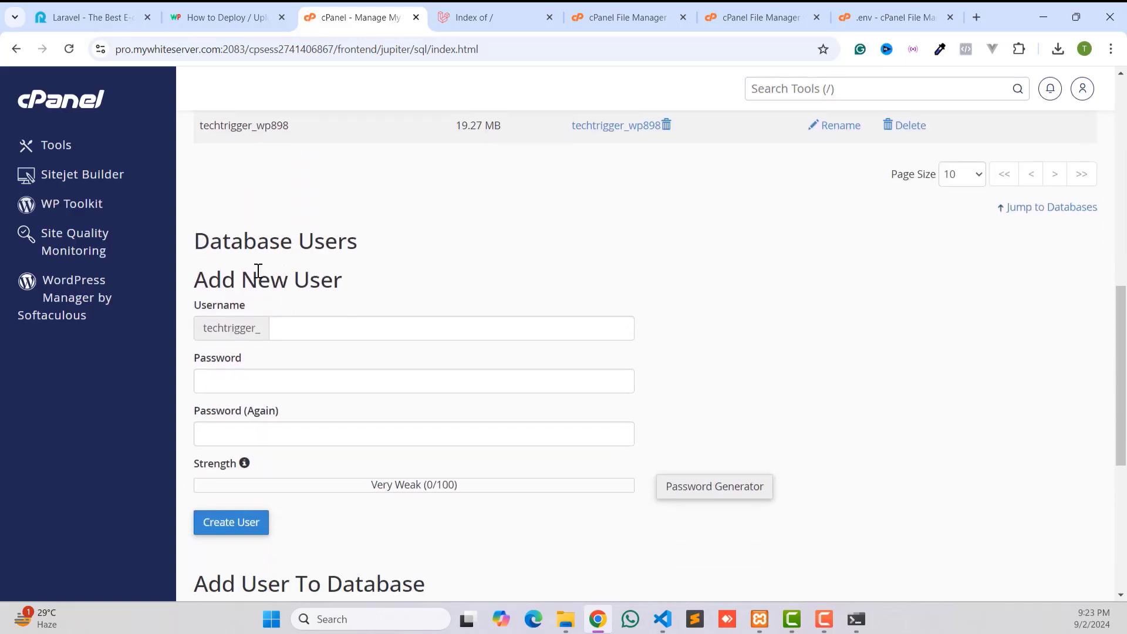
{"action": "left_click", "coordinate": [305, 327]}
{"action": "type", "text": "eco"}
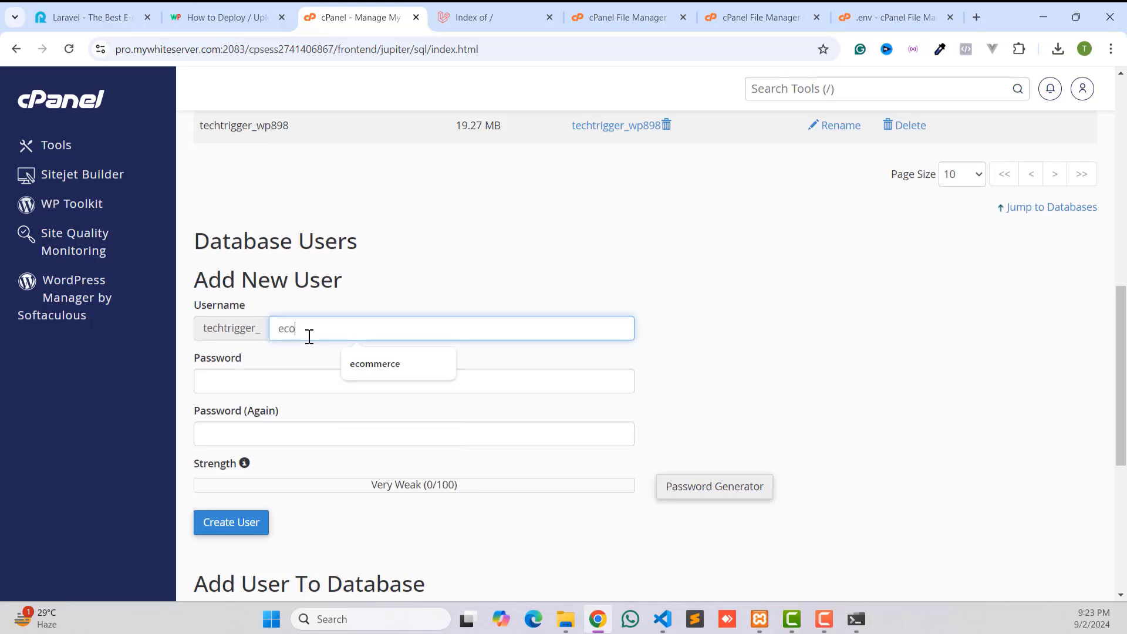
{"action": "type", "text": "mmerce"}
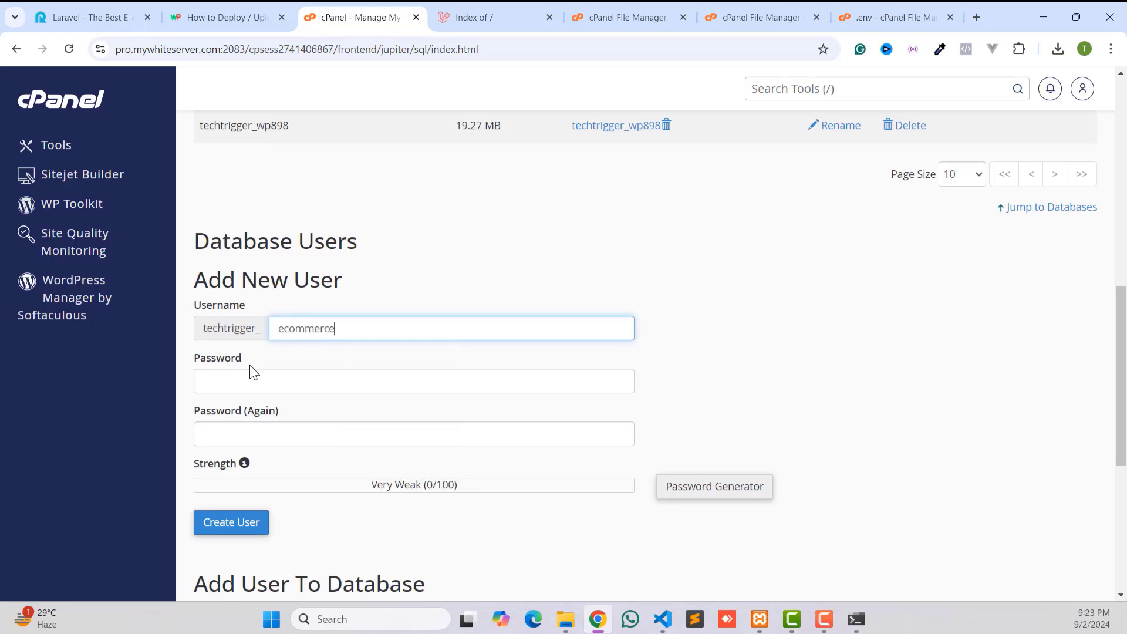
{"action": "left_click", "coordinate": [281, 380]}
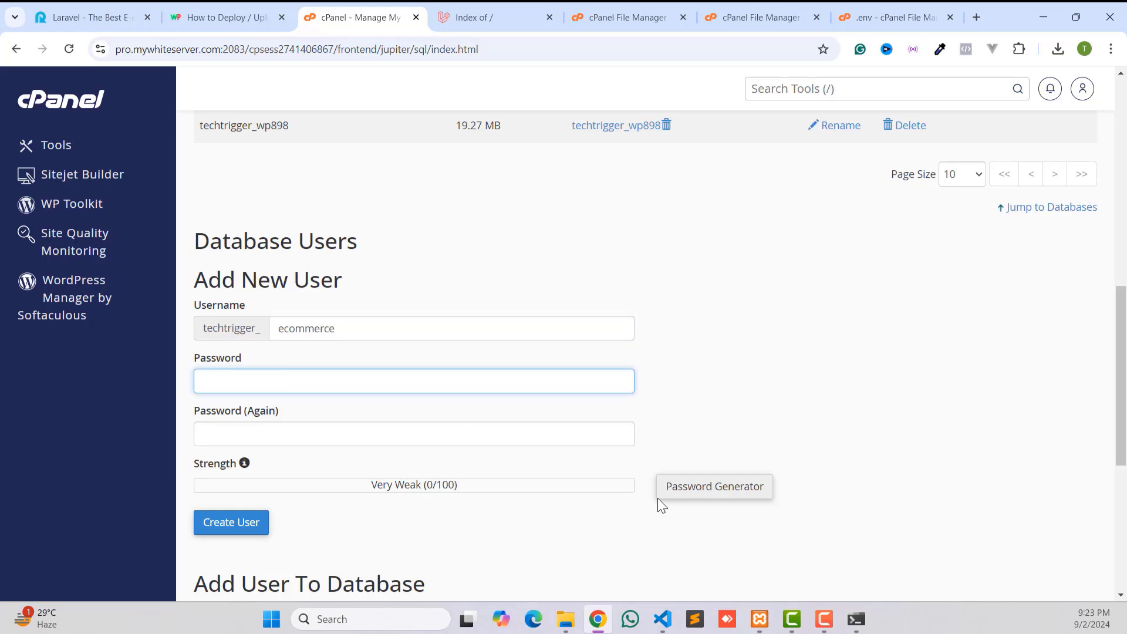
{"action": "left_click", "coordinate": [698, 486]}
{"action": "left_click", "coordinate": [492, 317]}
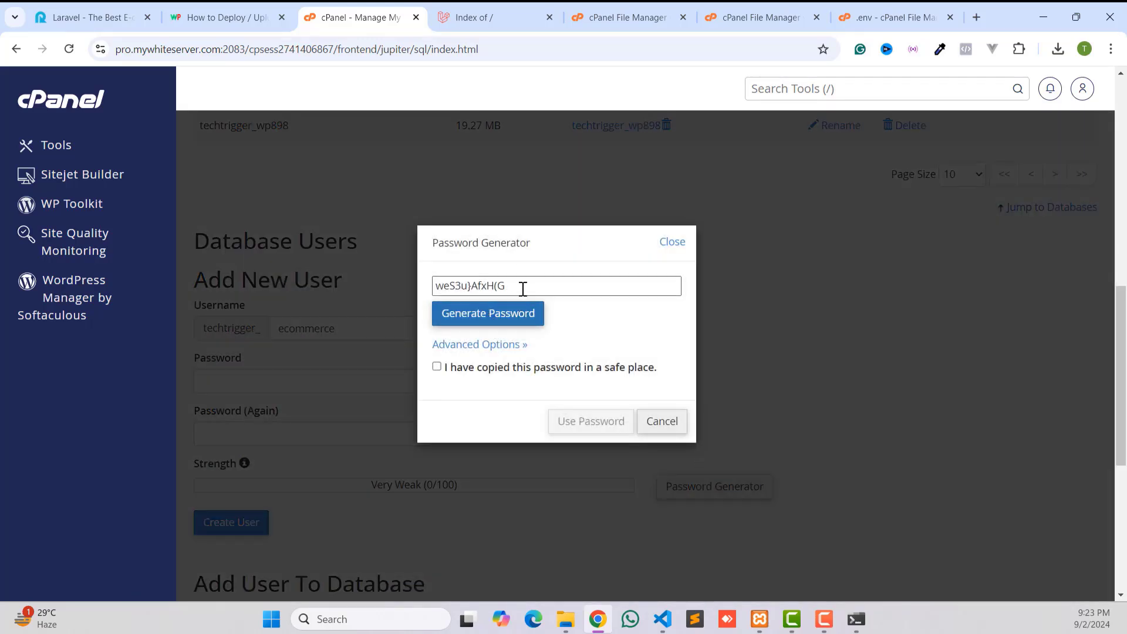
Copy the generated password, fill both password fields, and create user techtrigger_ecommerce
{"action": "left_click_drag", "start_coordinate": [523, 290], "coordinate": [436, 286]}
{"action": "right_click", "coordinate": [468, 283]}
{"action": "key", "text": "Escape"}
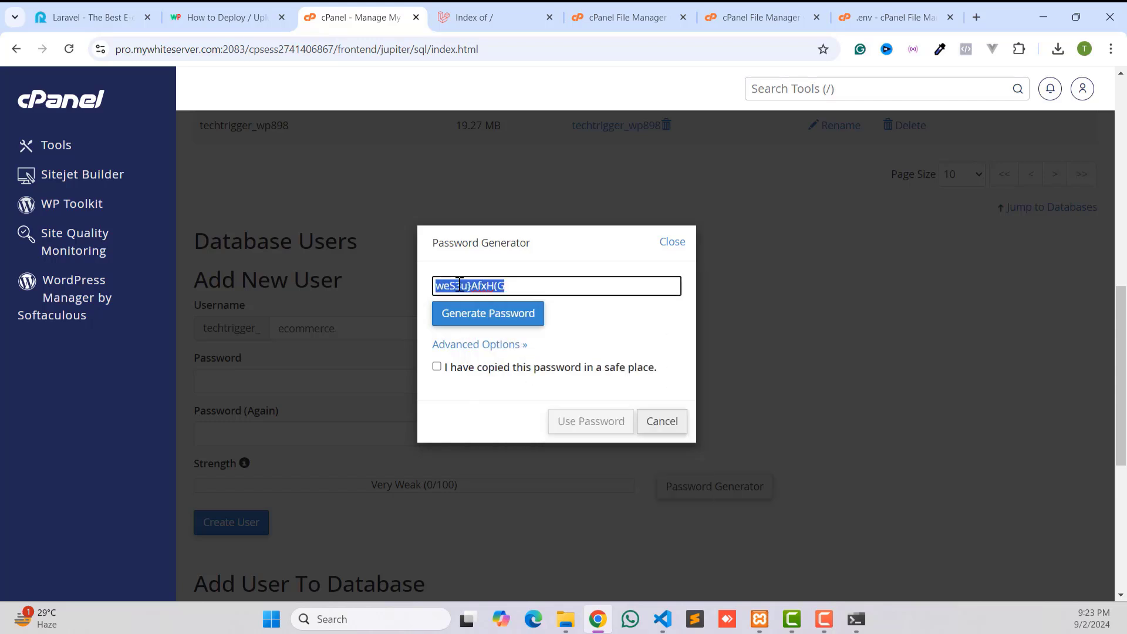
{"action": "right_click", "coordinate": [460, 286]}
{"action": "left_click", "coordinate": [509, 409]}
{"action": "left_click", "coordinate": [437, 367]}
{"action": "left_click", "coordinate": [578, 423]}
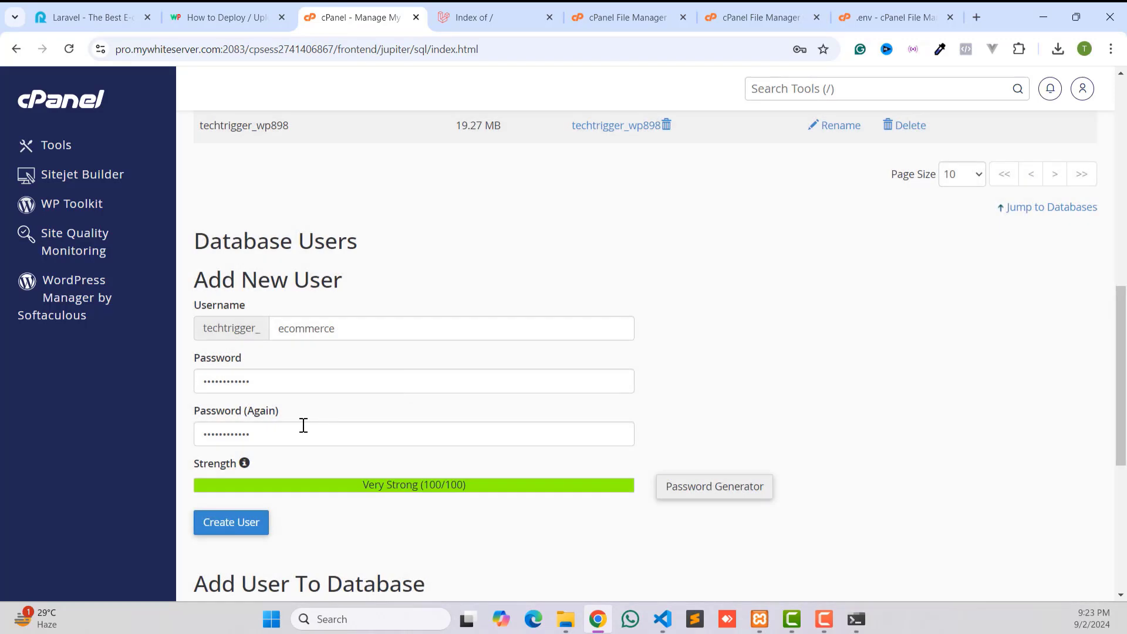
{"action": "left_click", "coordinate": [235, 522]}
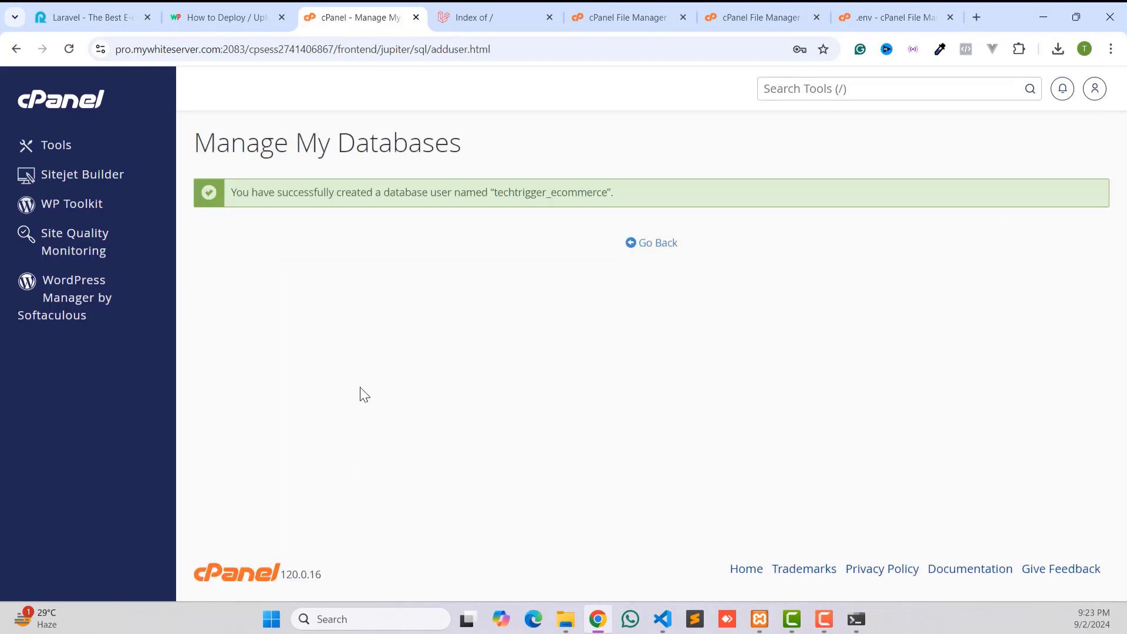
{"action": "left_click", "coordinate": [657, 243]}
Add user techtrigger_ecommerce to database techtrigger_ecommerce with ALL PRIVILEGES
{"action": "scroll", "coordinate": [376, 346], "scroll_direction": "down", "scroll_amount": 15}
{"action": "scroll", "coordinate": [343, 387], "scroll_direction": "down", "scroll_amount": 2}
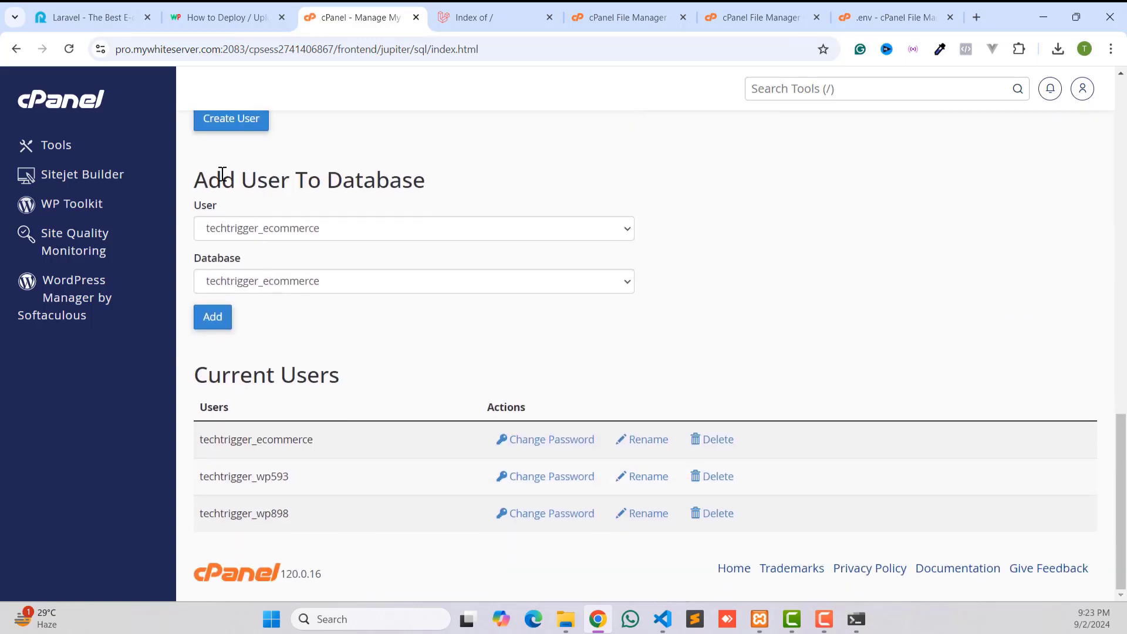
{"action": "left_click", "coordinate": [277, 228]}
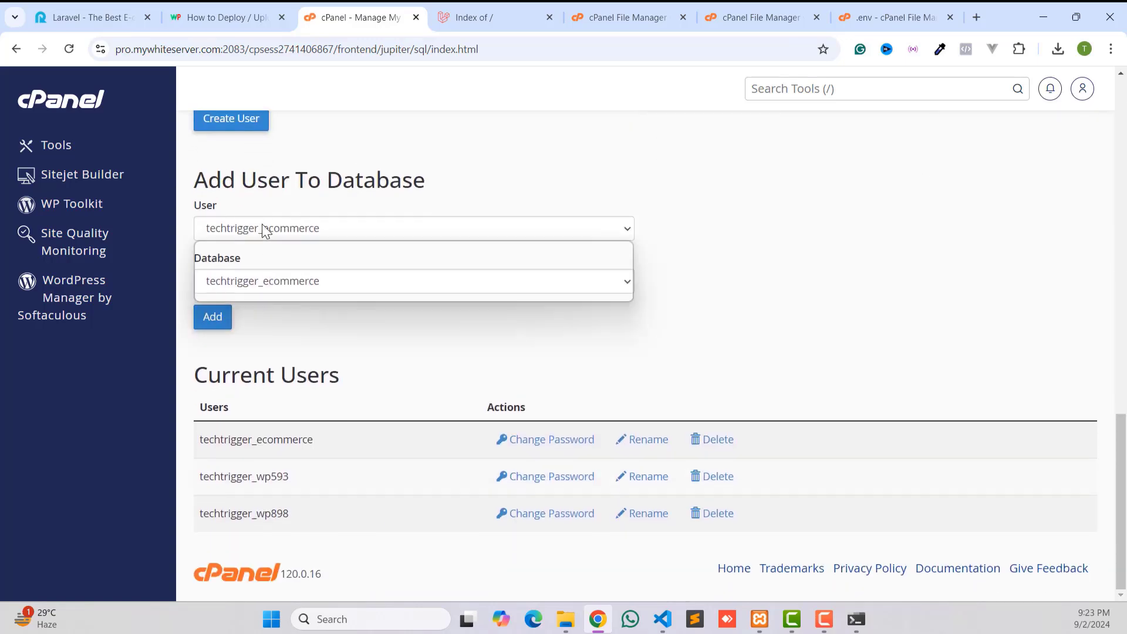
{"action": "left_click", "coordinate": [270, 252]}
{"action": "left_click", "coordinate": [276, 282]}
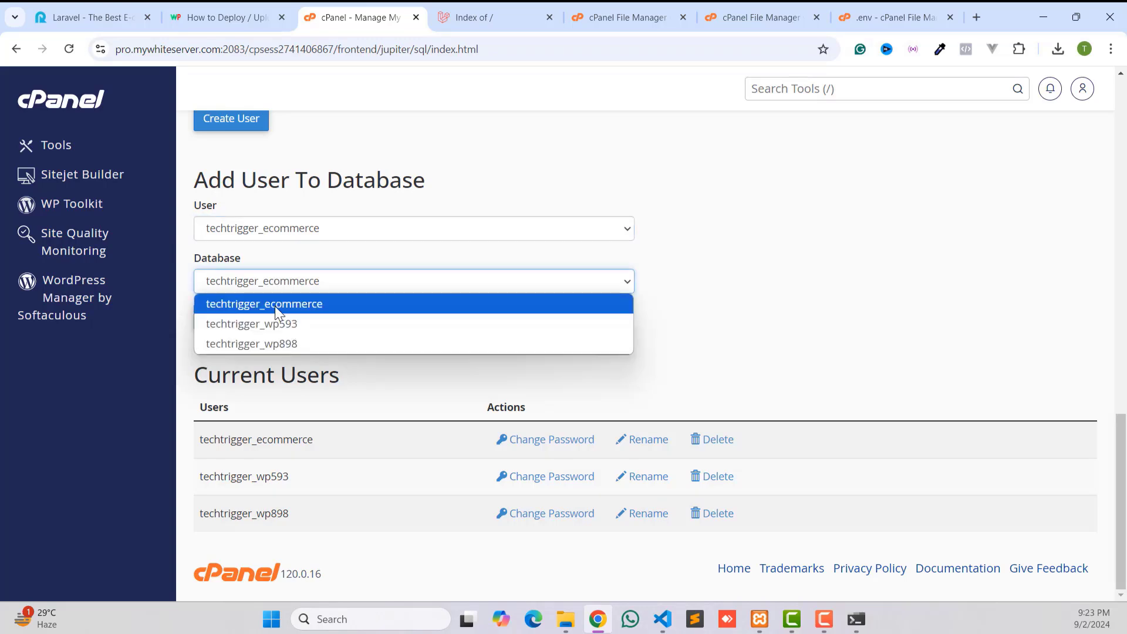
{"action": "left_click", "coordinate": [279, 303]}
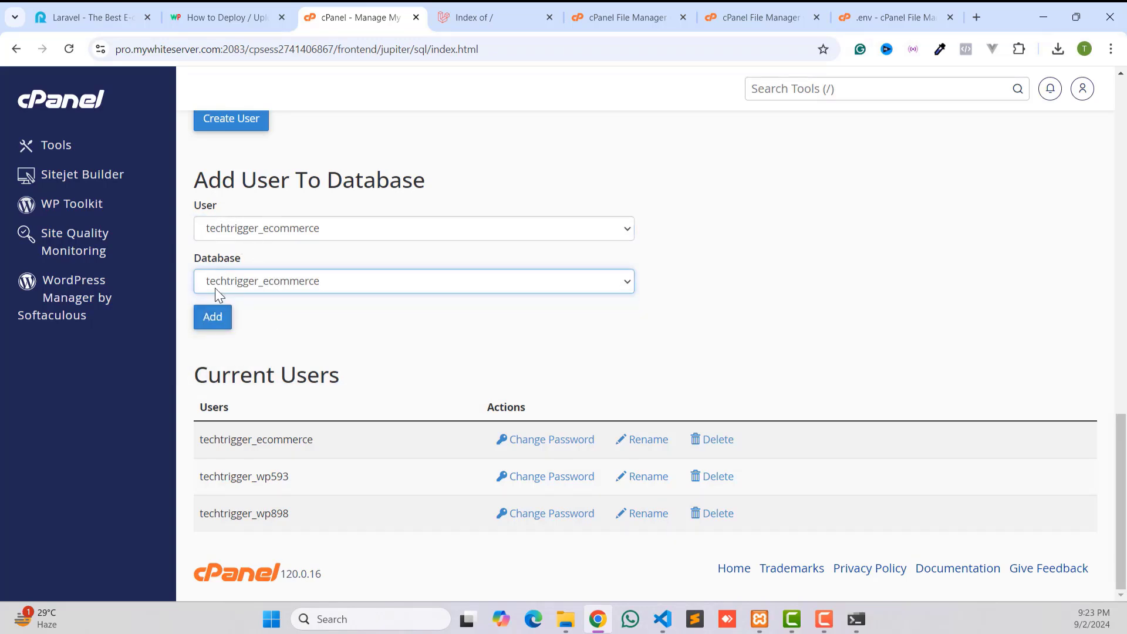
{"action": "left_click", "coordinate": [215, 327]}
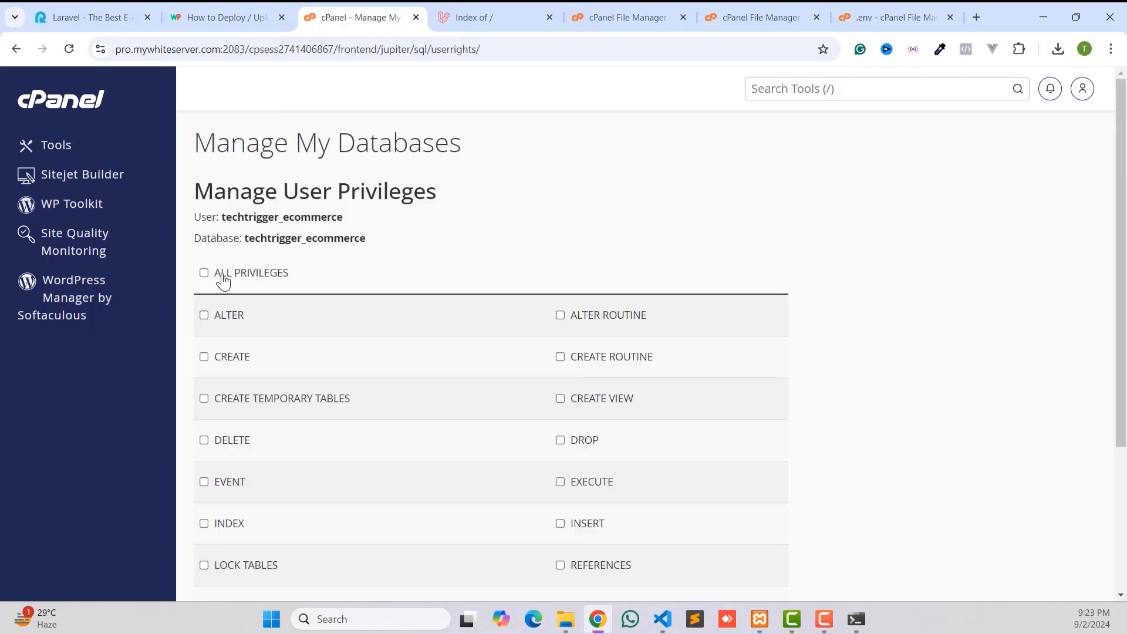
{"action": "left_click", "coordinate": [205, 274]}
{"action": "scroll", "coordinate": [220, 328], "scroll_direction": "down", "scroll_amount": 5}
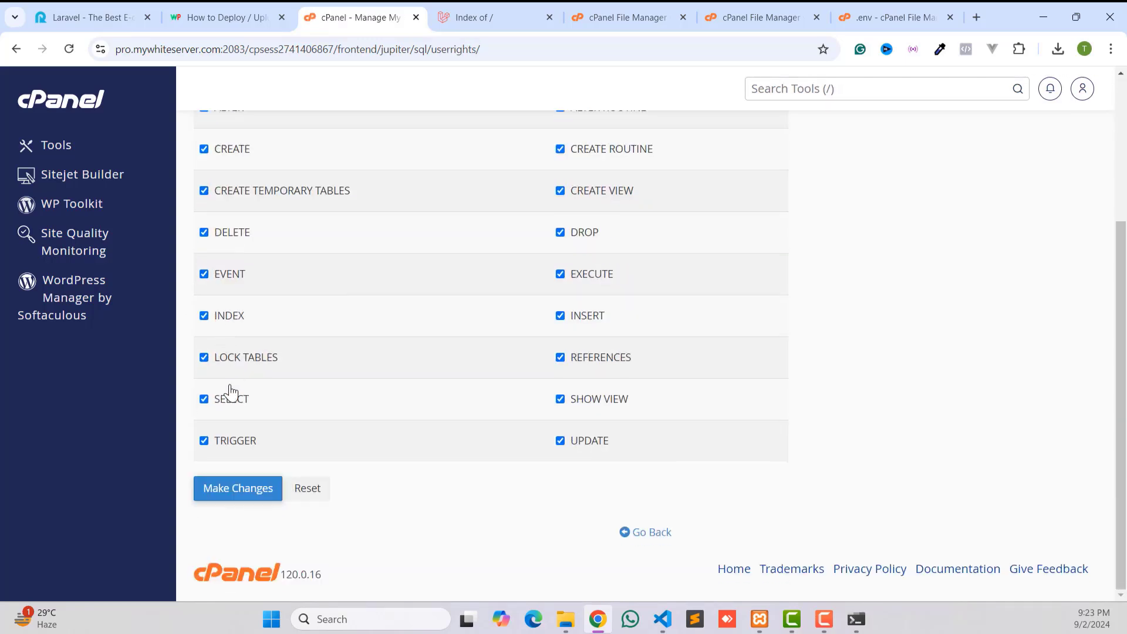
{"action": "left_click", "coordinate": [493, 17]}
Reopen the .env editor in File Manager and go to the DB_DATABASE line
{"action": "left_click", "coordinate": [596, 8]}
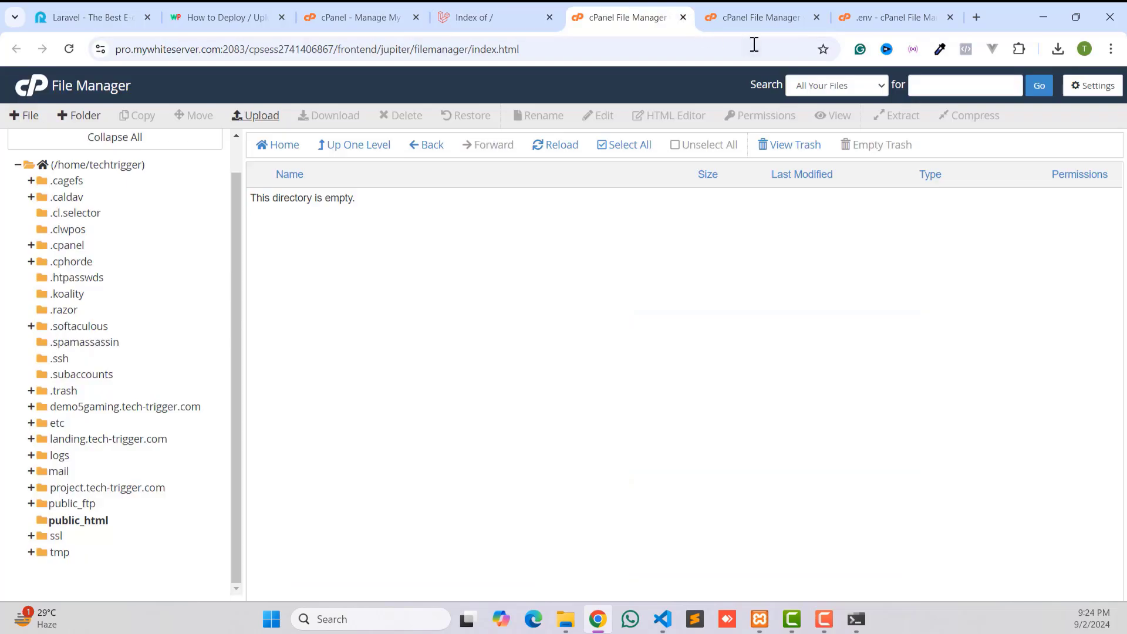
{"action": "left_click", "coordinate": [749, 18]}
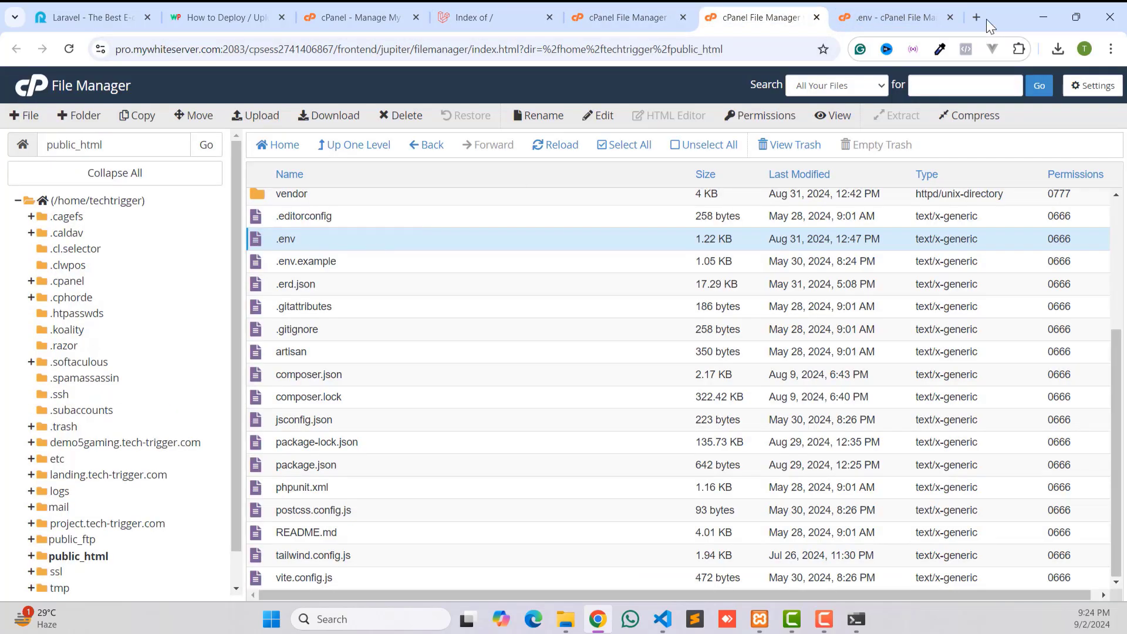
{"action": "left_click", "coordinate": [895, 18]}
{"action": "left_click", "coordinate": [148, 343]}
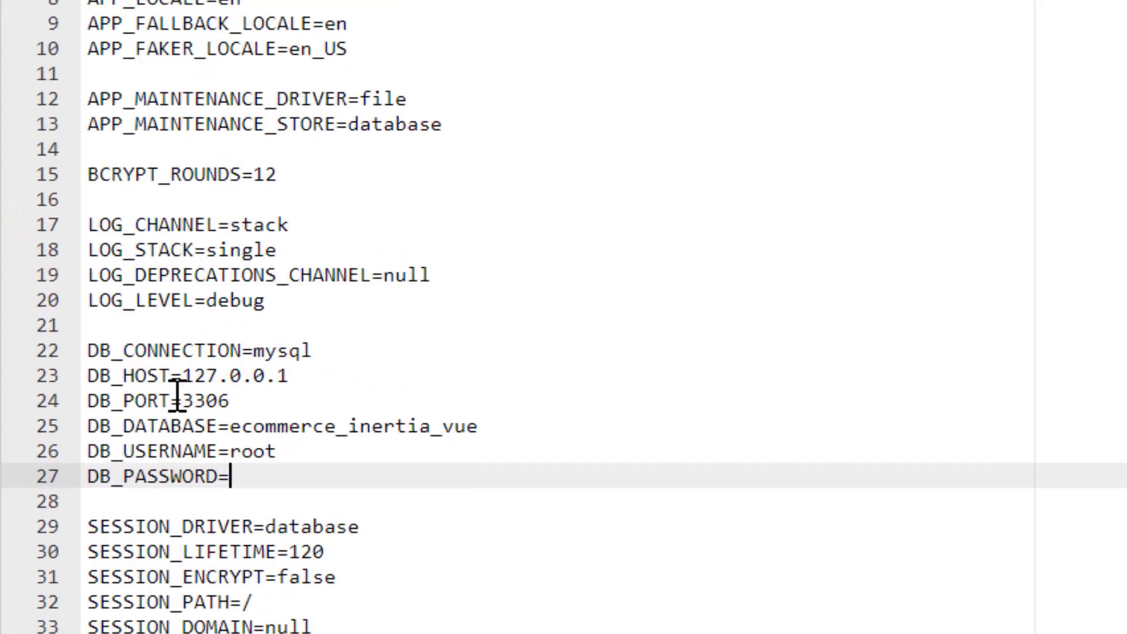
{"action": "left_click", "coordinate": [70, 354]}
{"action": "left_click", "coordinate": [107, 345]}
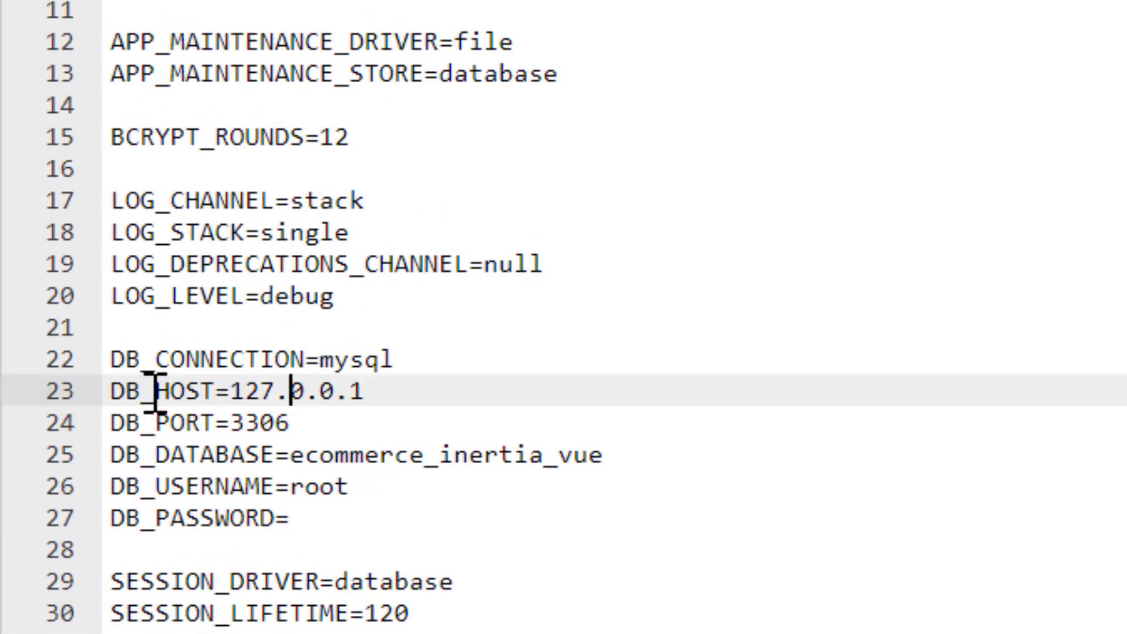
{"action": "left_click", "coordinate": [188, 392]}
{"action": "left_click", "coordinate": [273, 418]}
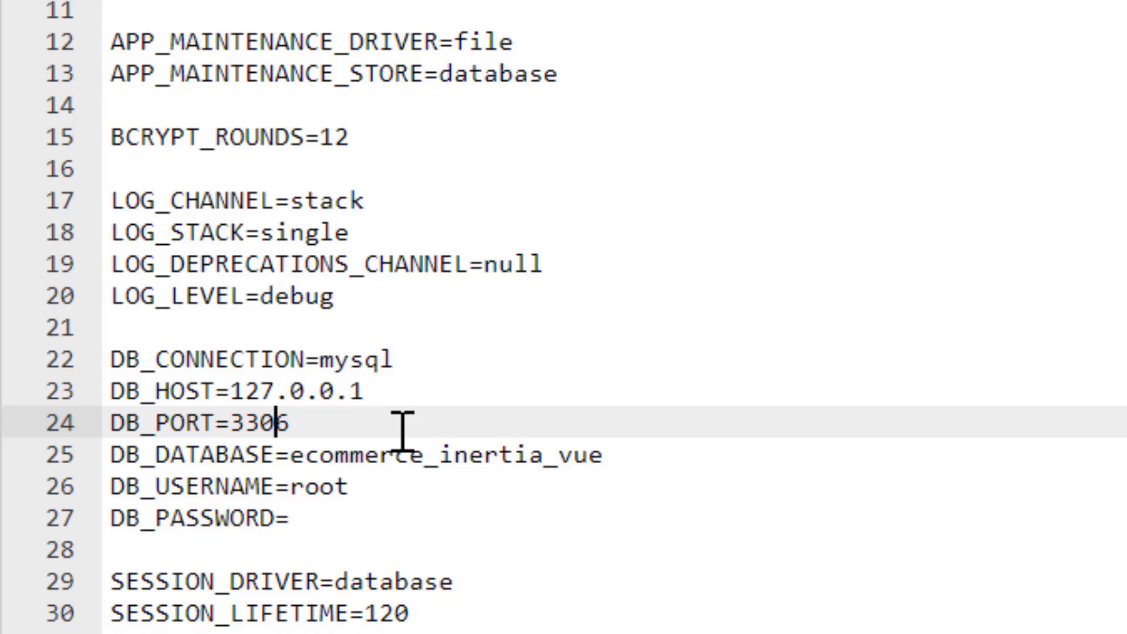
{"action": "left_click", "coordinate": [156, 467]}
{"action": "left_click", "coordinate": [292, 457]}
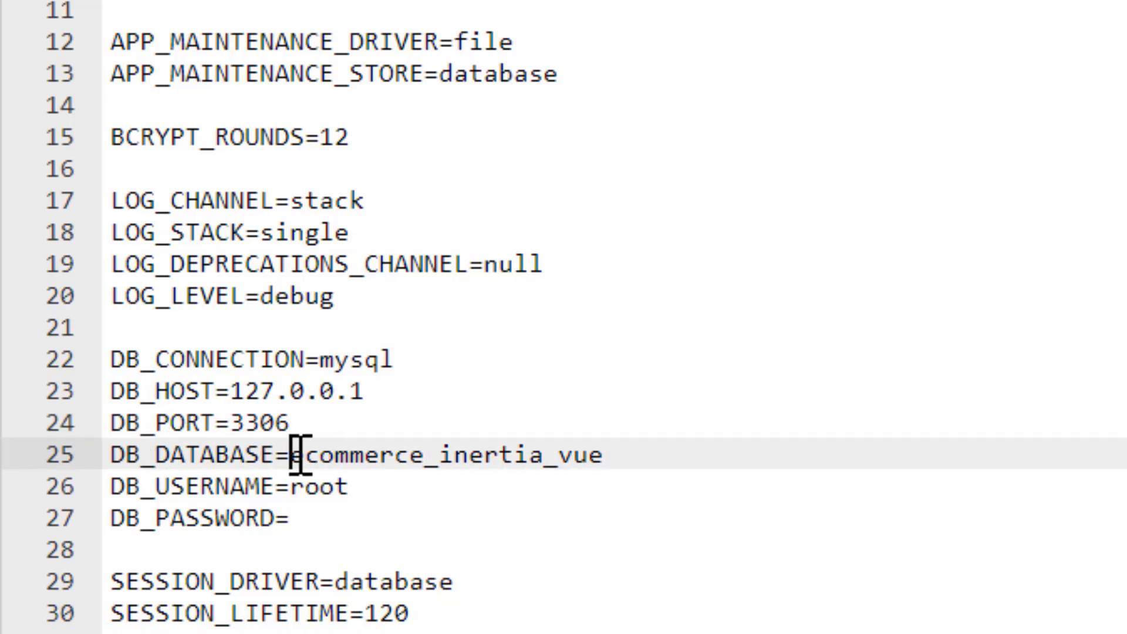
Paste the generated password as DB_PASSWORD and select the mis-pasted DB_DATABASE value
{"action": "left_click_drag", "start_coordinate": [297, 455], "coordinate": [614, 456]}
{"action": "key", "text": "ctrl+v"}
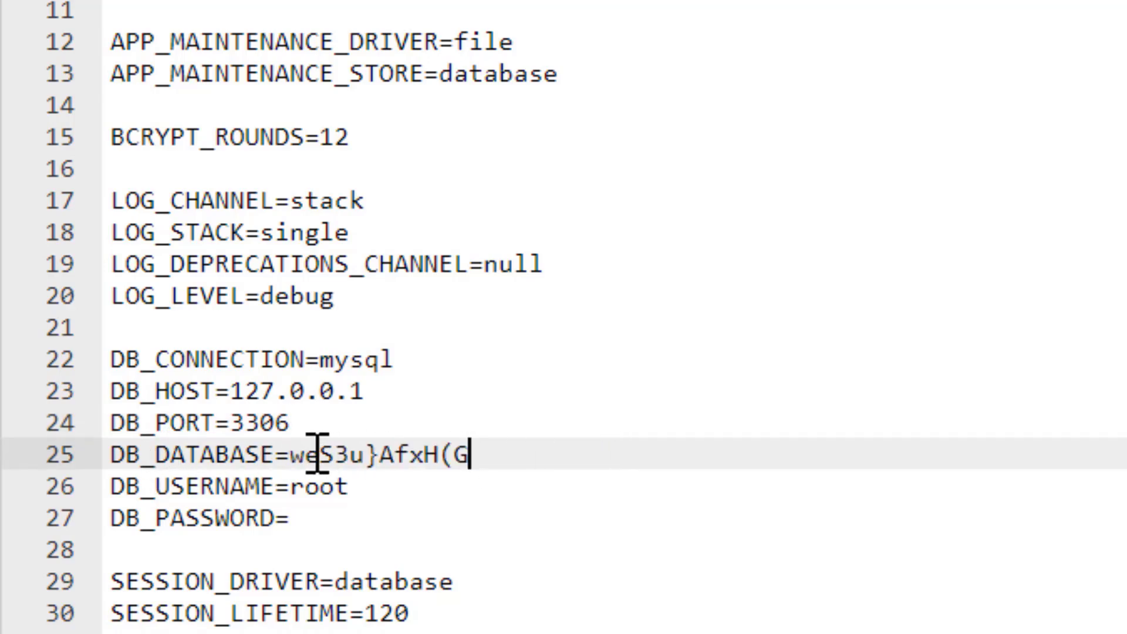
{"action": "left_click", "coordinate": [323, 516]}
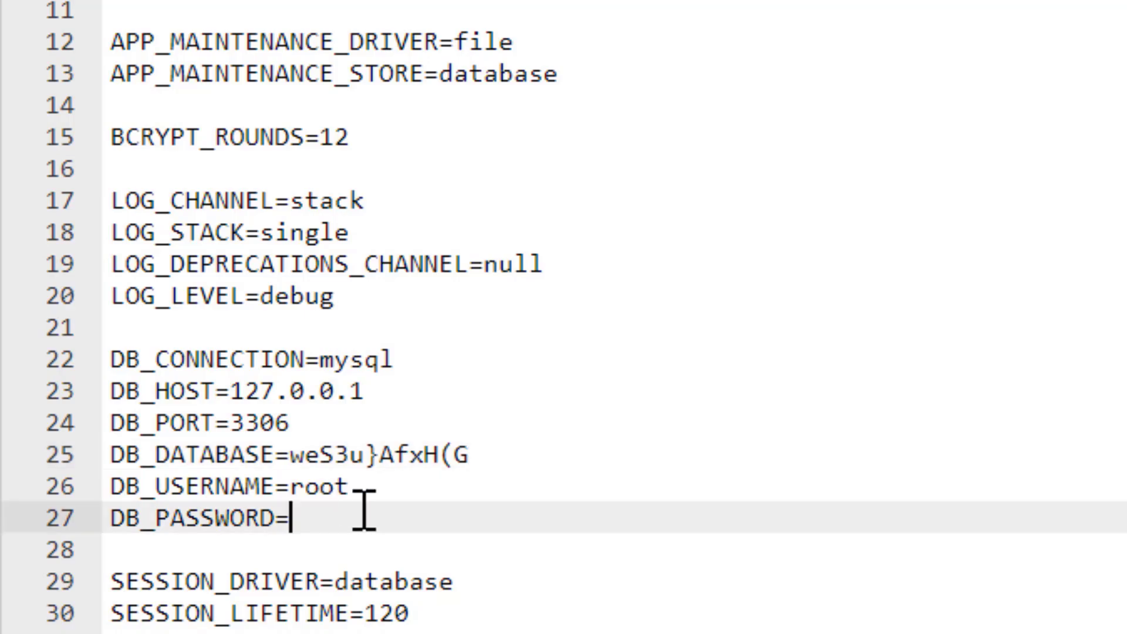
{"action": "key", "text": "ctrl+v"}
{"action": "left_click_drag", "start_coordinate": [290, 455], "coordinate": [477, 454]}
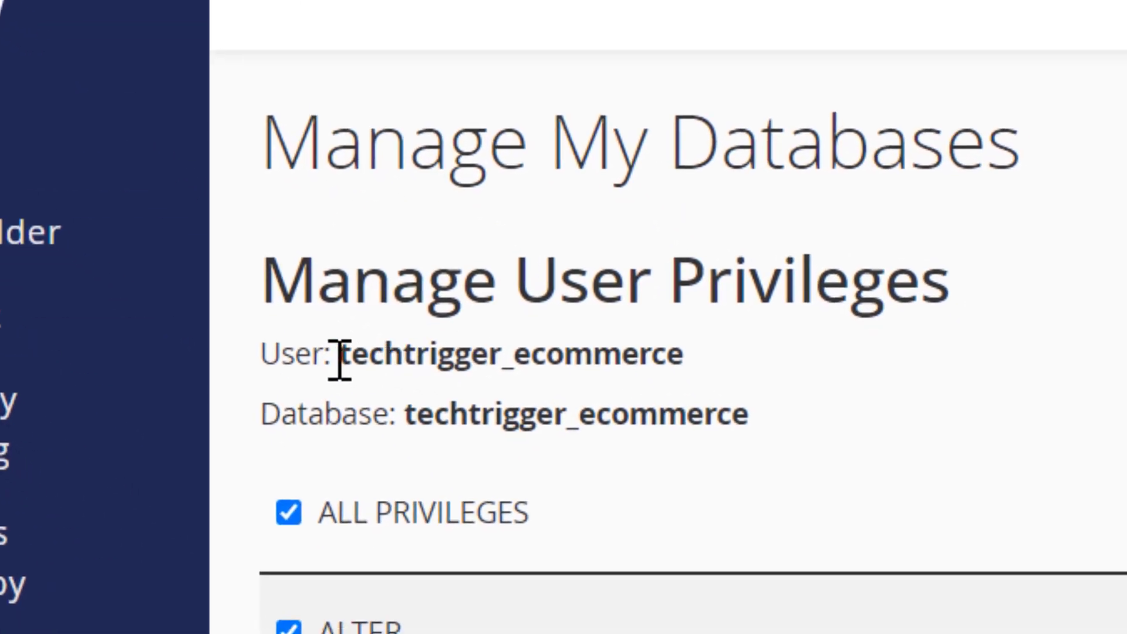
Set both DB_DATABASE and DB_USERNAME to techtrigger_ecommerce
{"action": "left_click_drag", "start_coordinate": [341, 355], "coordinate": [775, 367]}
{"action": "right_click", "coordinate": [453, 340]}
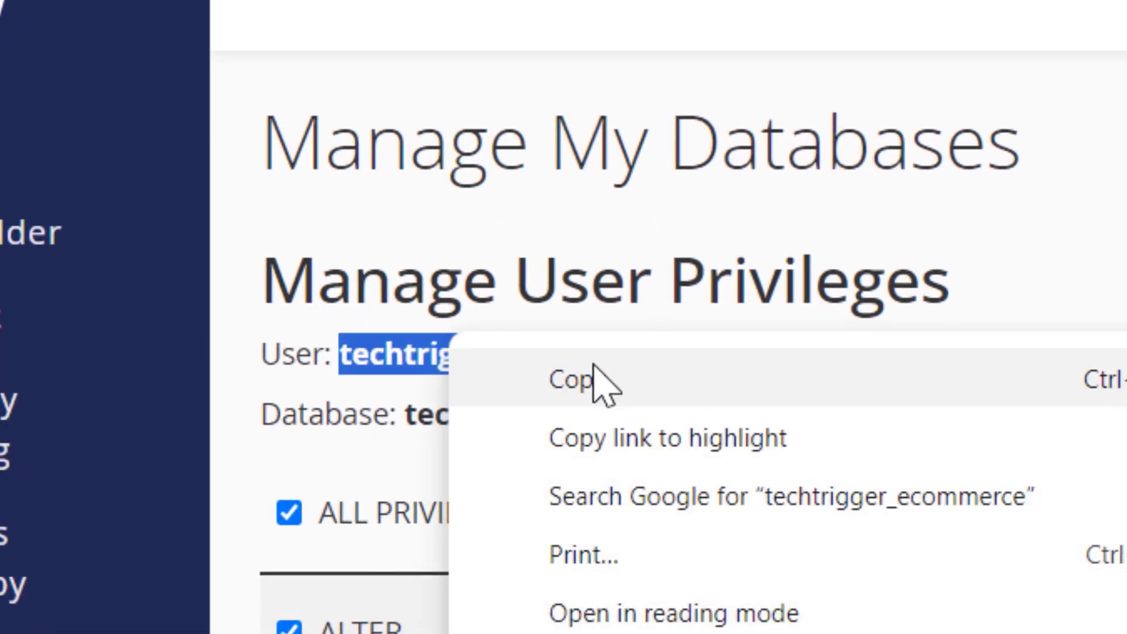
{"action": "left_click", "coordinate": [594, 380]}
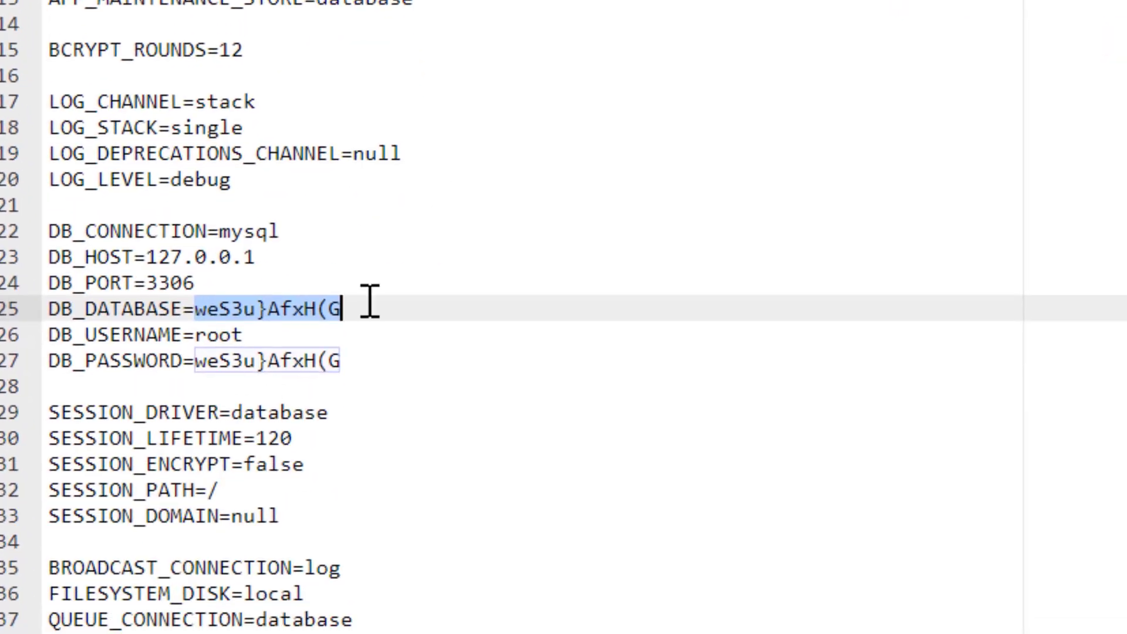
{"action": "key", "text": "ctrl+v"}
{"action": "left_click_drag", "start_coordinate": [198, 337], "coordinate": [287, 329]}
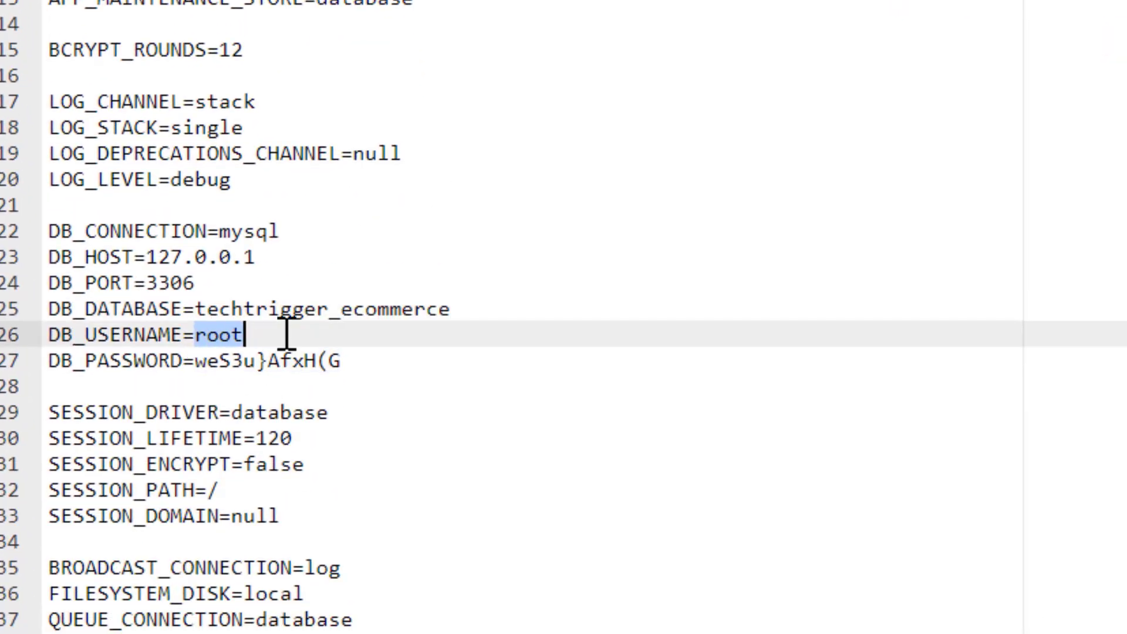
{"action": "key", "text": "ctrl+v"}
Save the updated .env file
{"action": "left_click", "coordinate": [359, 314]}
{"action": "left_click", "coordinate": [300, 360]}
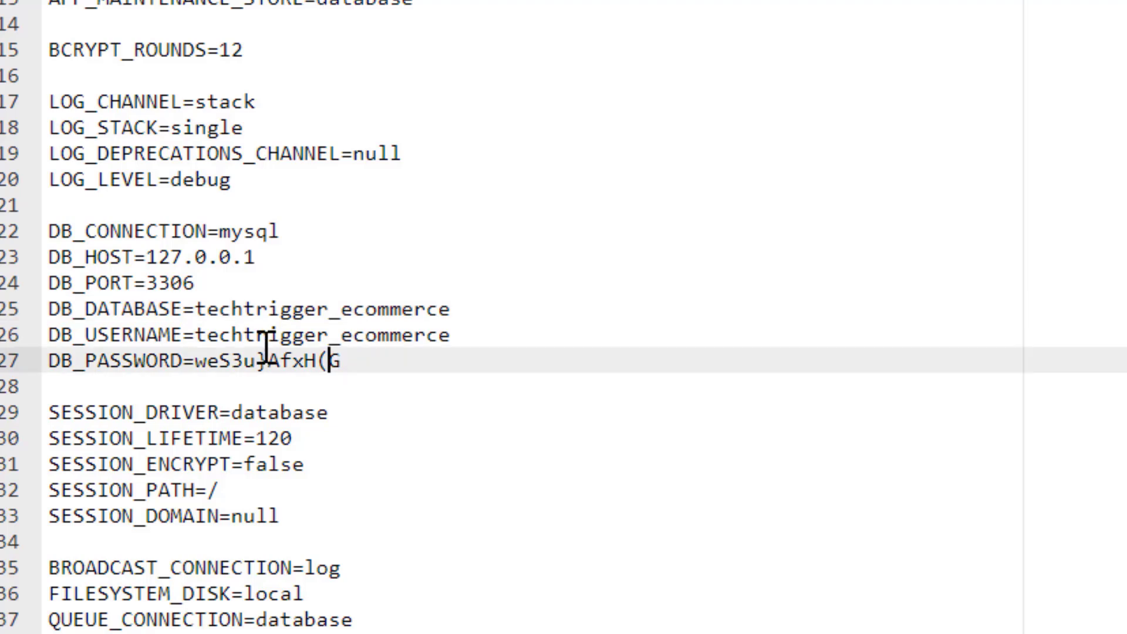
{"action": "left_click", "coordinate": [300, 307]}
{"action": "left_click", "coordinate": [320, 383]}
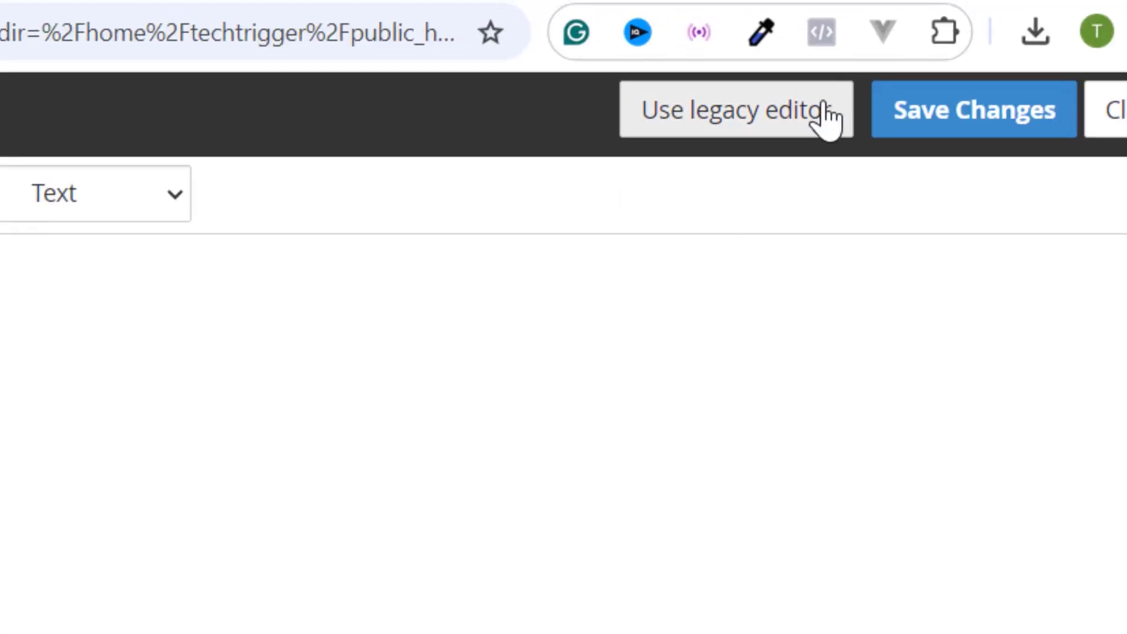
{"action": "left_click", "coordinate": [922, 115]}
{"action": "key", "text": "ctrl+s"}
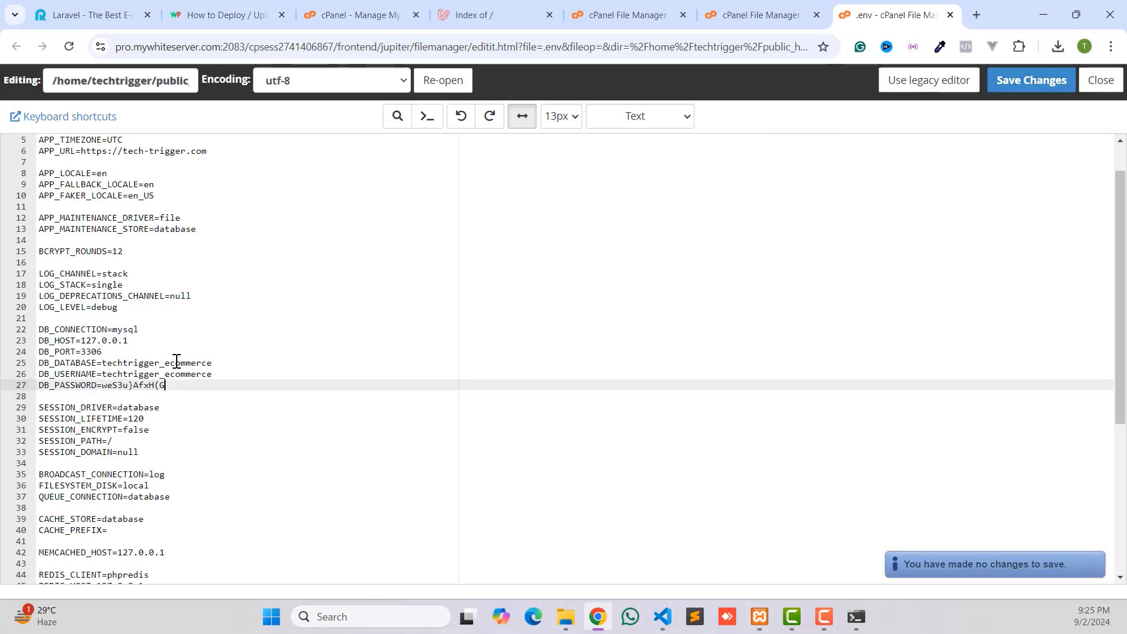
Open phpMyAdmin from cPanel and select the empty techtrigger_ecommerce database
{"action": "left_click", "coordinate": [358, 13]}
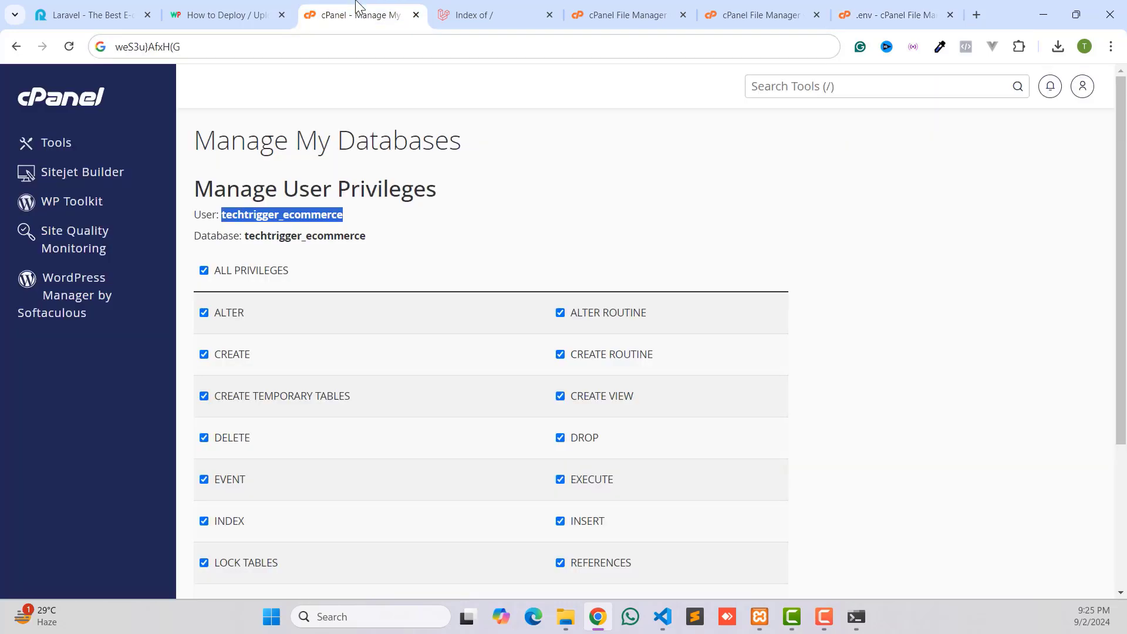
{"action": "left_click", "coordinate": [66, 101]}
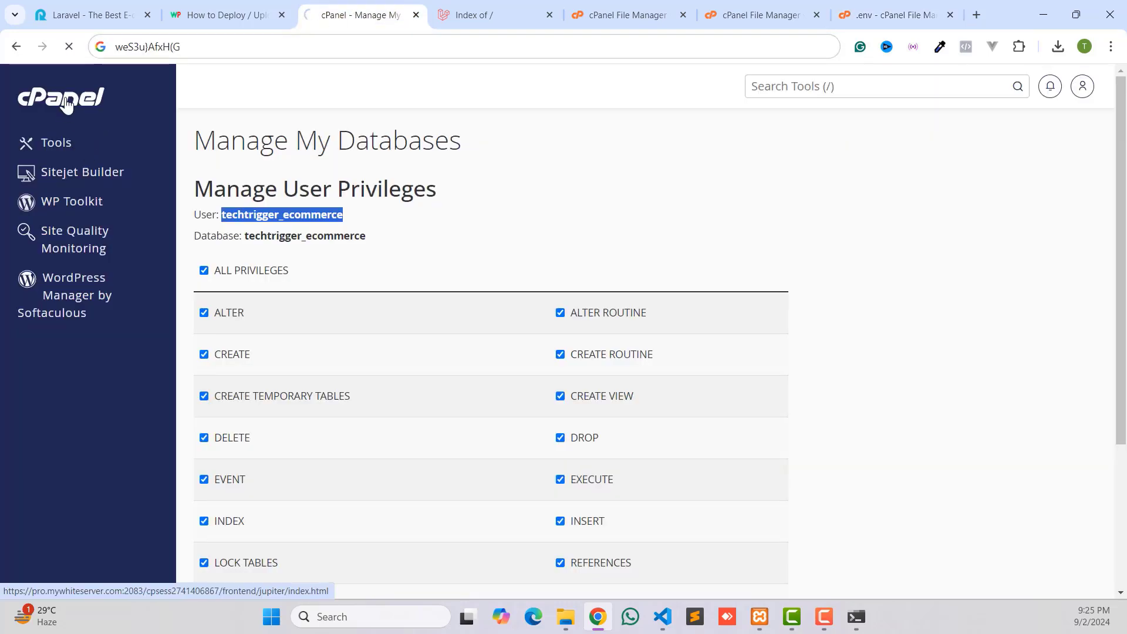
{"action": "scroll", "coordinate": [279, 323], "scroll_direction": "down", "scroll_amount": 5}
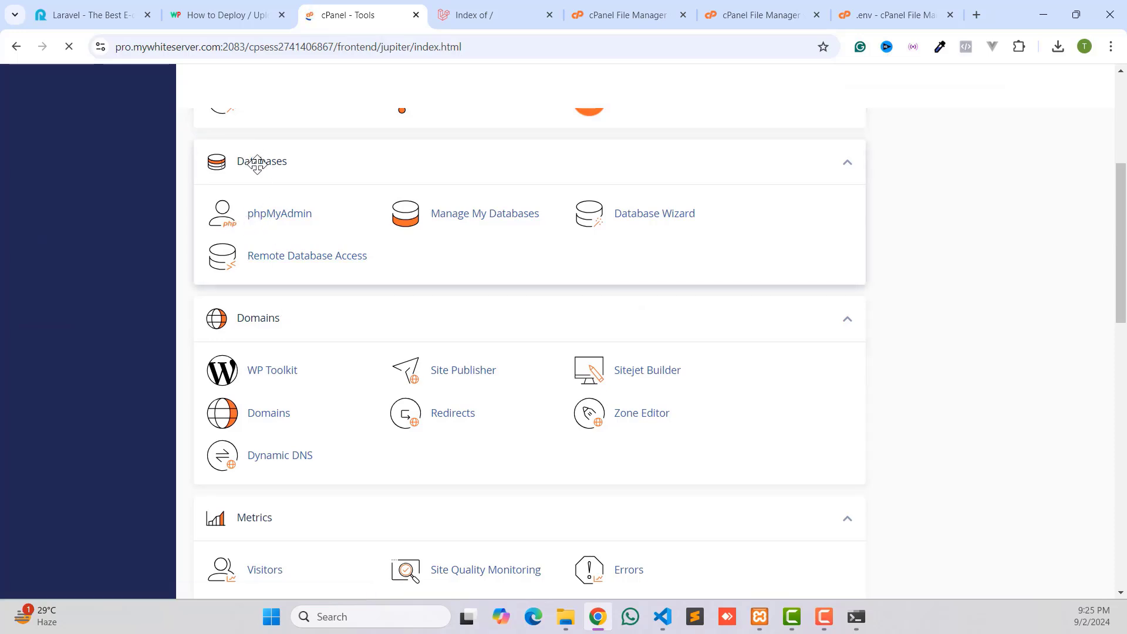
{"action": "left_click", "coordinate": [266, 218]}
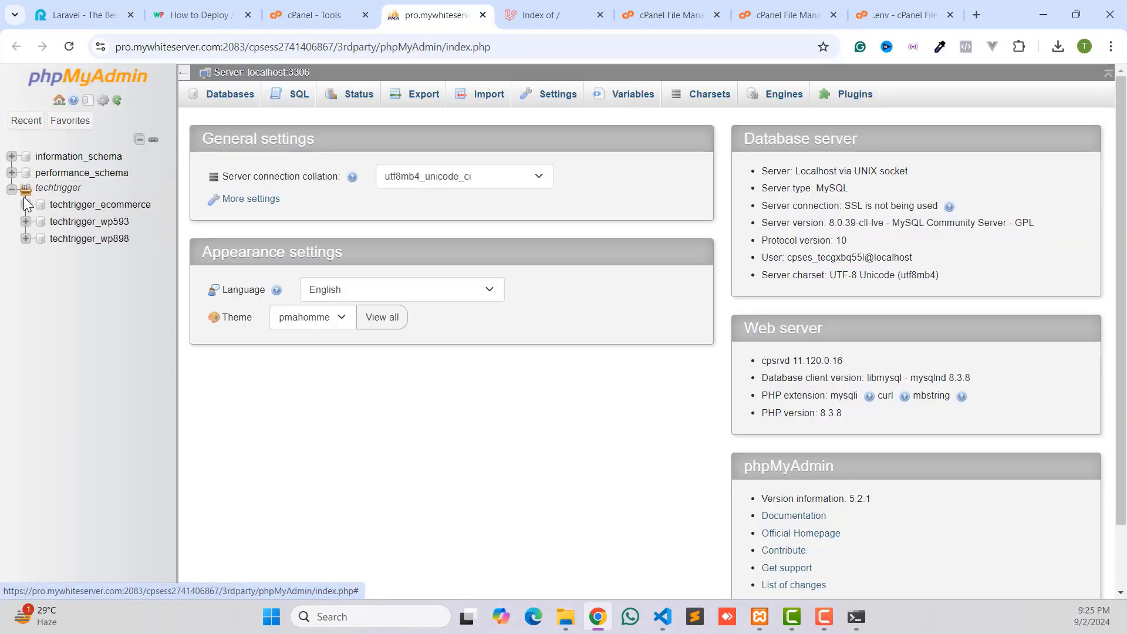
{"action": "left_click", "coordinate": [71, 204]}
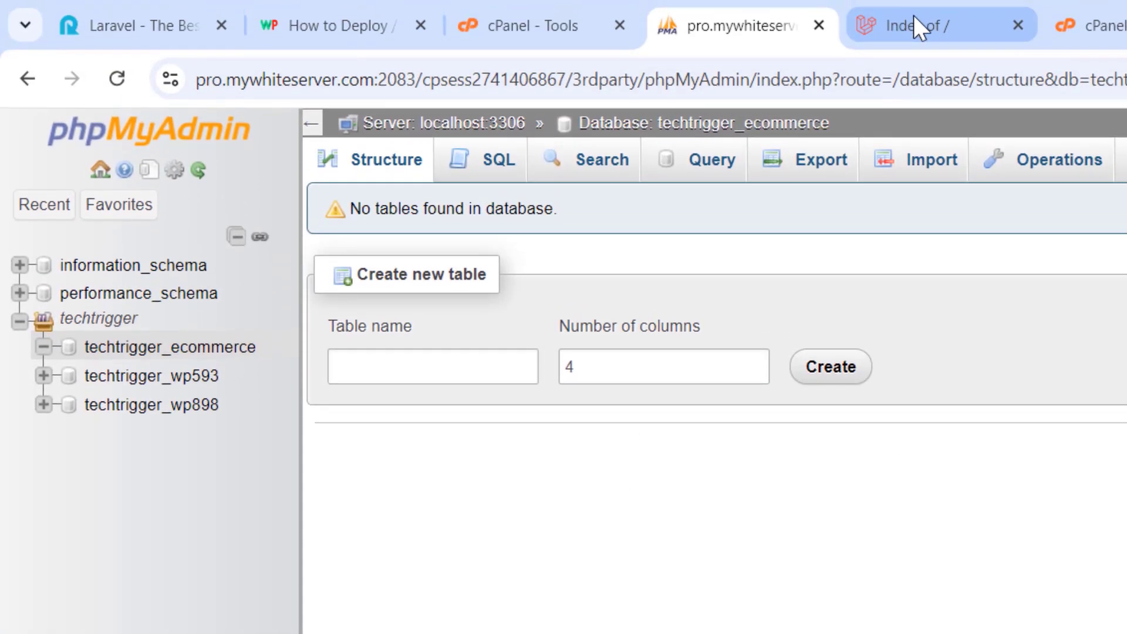
{"action": "left_click", "coordinate": [914, 18]}
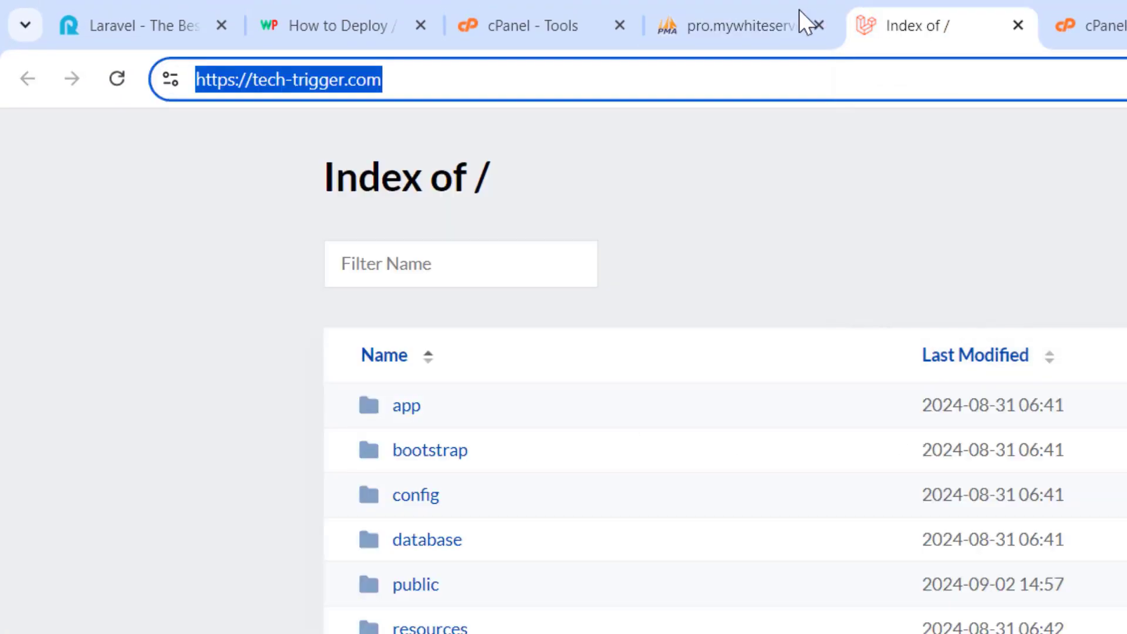
{"action": "left_click", "coordinate": [689, 25]}
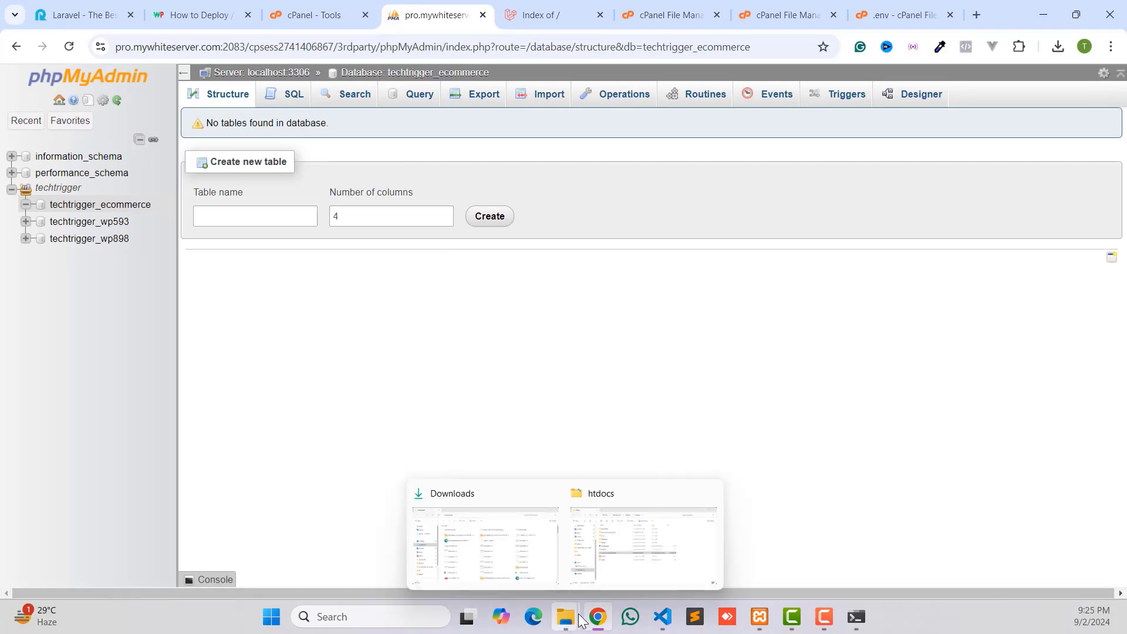
Export the local ecommerce_inertia_vue database via XAMPP's phpMyAdmin as ecommerce_inertia_vue.sql
{"action": "left_click", "coordinate": [760, 616]}
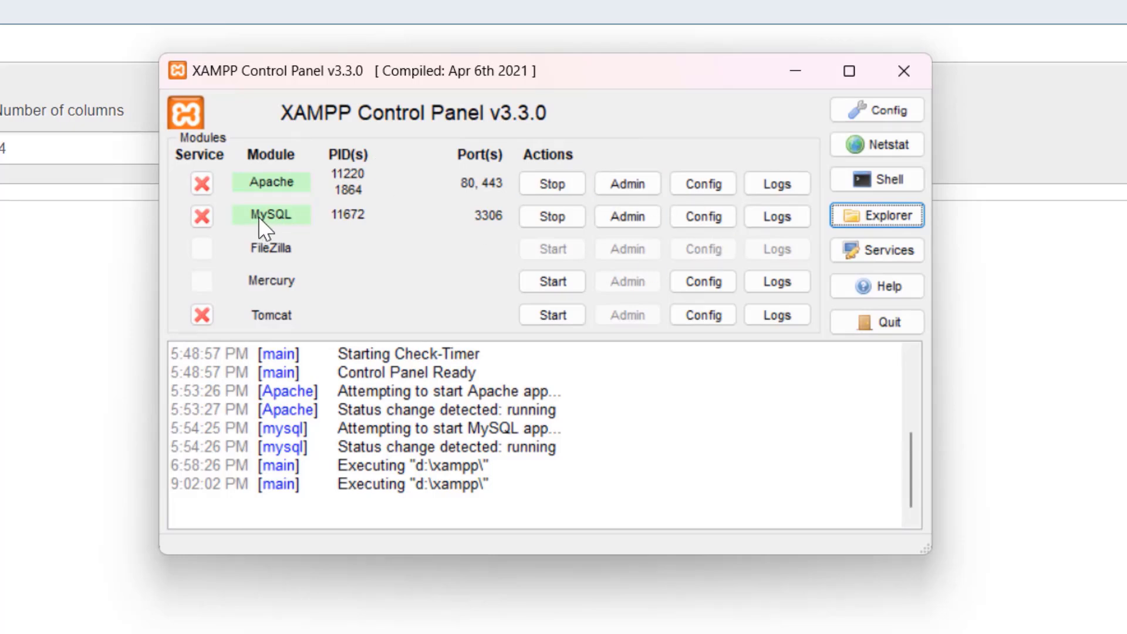
{"action": "left_click", "coordinate": [623, 228]}
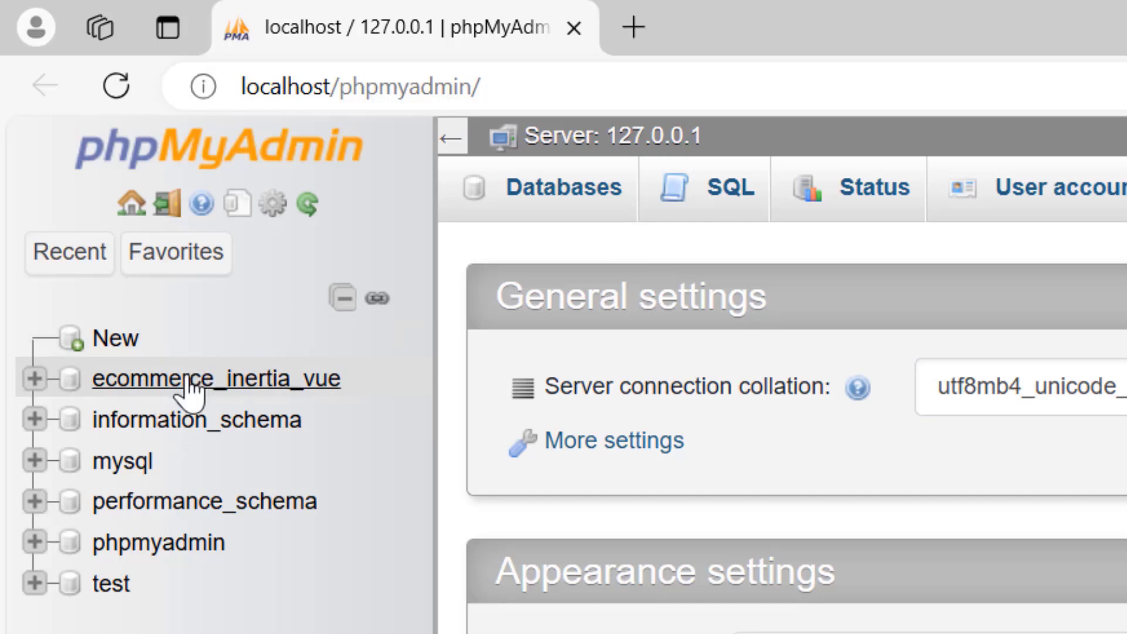
{"action": "left_click", "coordinate": [259, 384]}
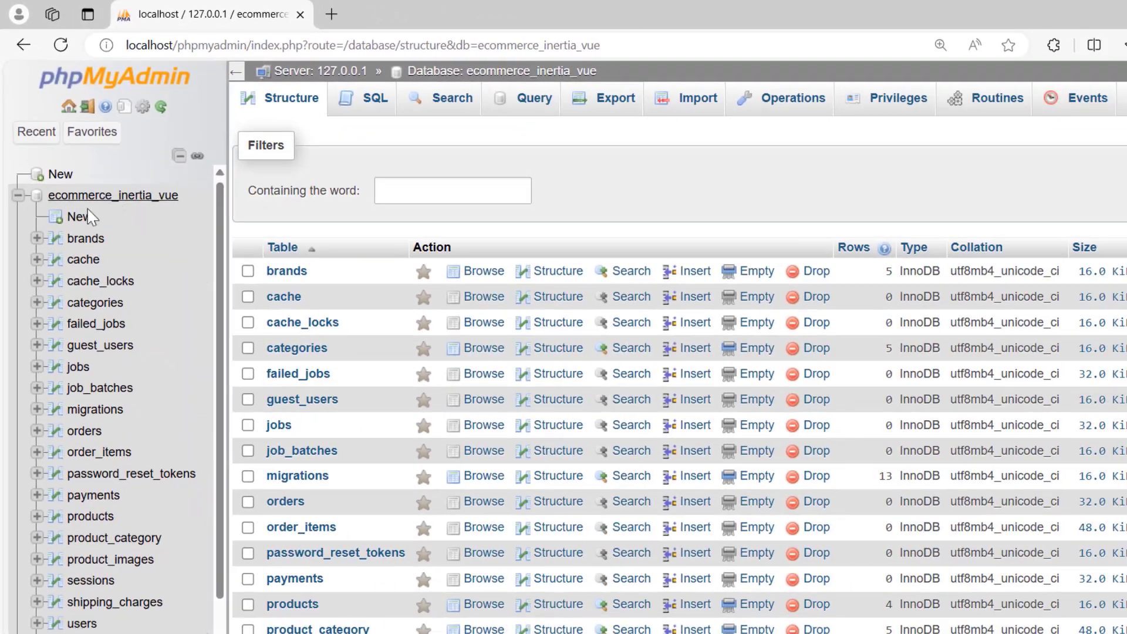
{"action": "scroll", "coordinate": [303, 311], "scroll_direction": "down", "scroll_amount": 6}
{"action": "scroll", "coordinate": [314, 352], "scroll_direction": "up", "scroll_amount": 6}
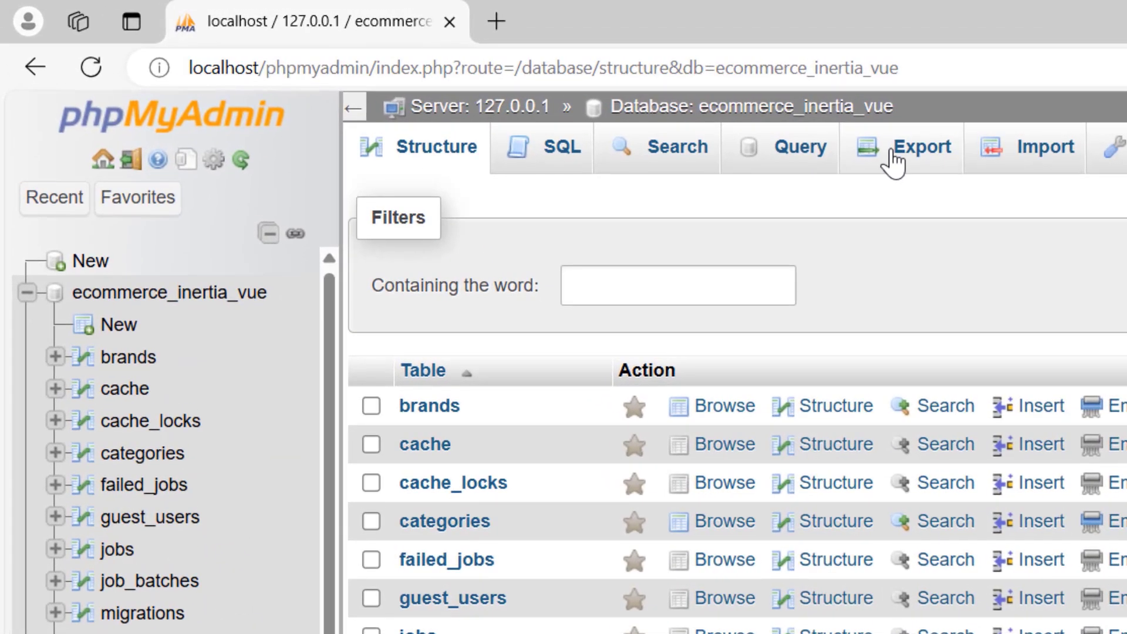
{"action": "left_click", "coordinate": [892, 162]}
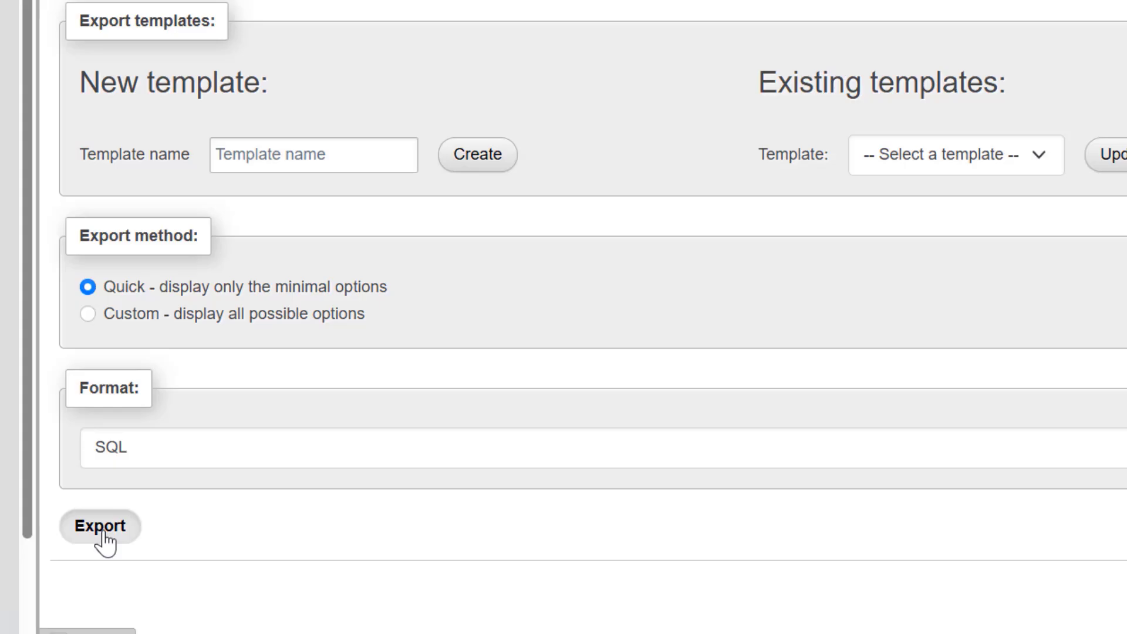
{"action": "left_click", "coordinate": [104, 532]}
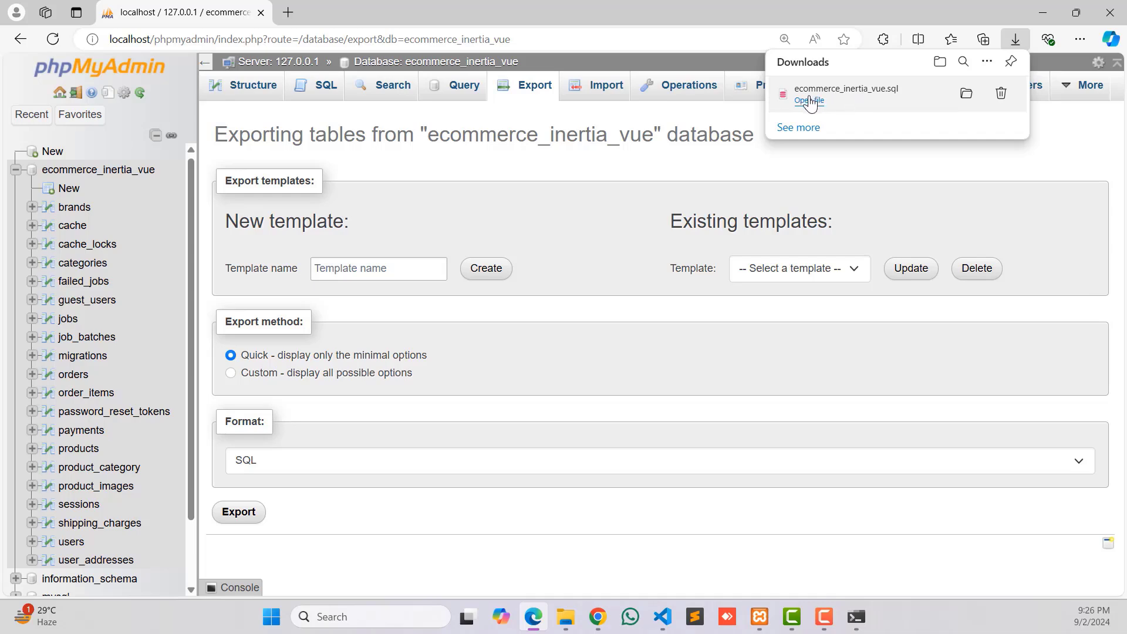
{"action": "left_click", "coordinate": [600, 630]}
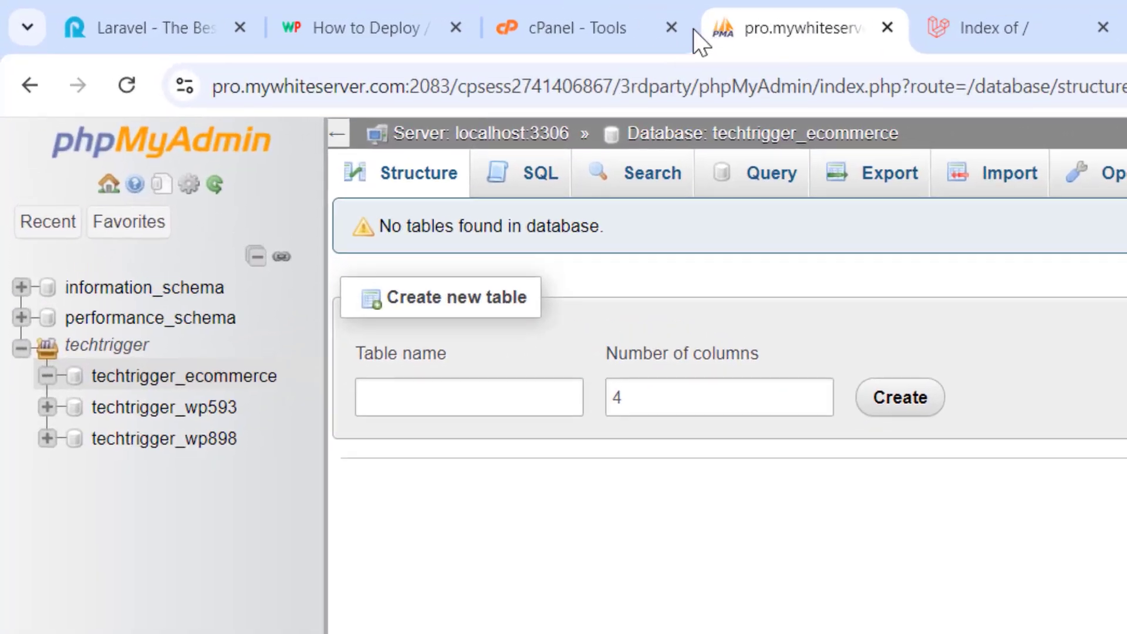
On techtrigger_ecommerce's Import page, choose ecommerce_inertia_vue.sql from Downloads
{"action": "left_click", "coordinate": [47, 119]}
{"action": "left_click", "coordinate": [94, 235]}
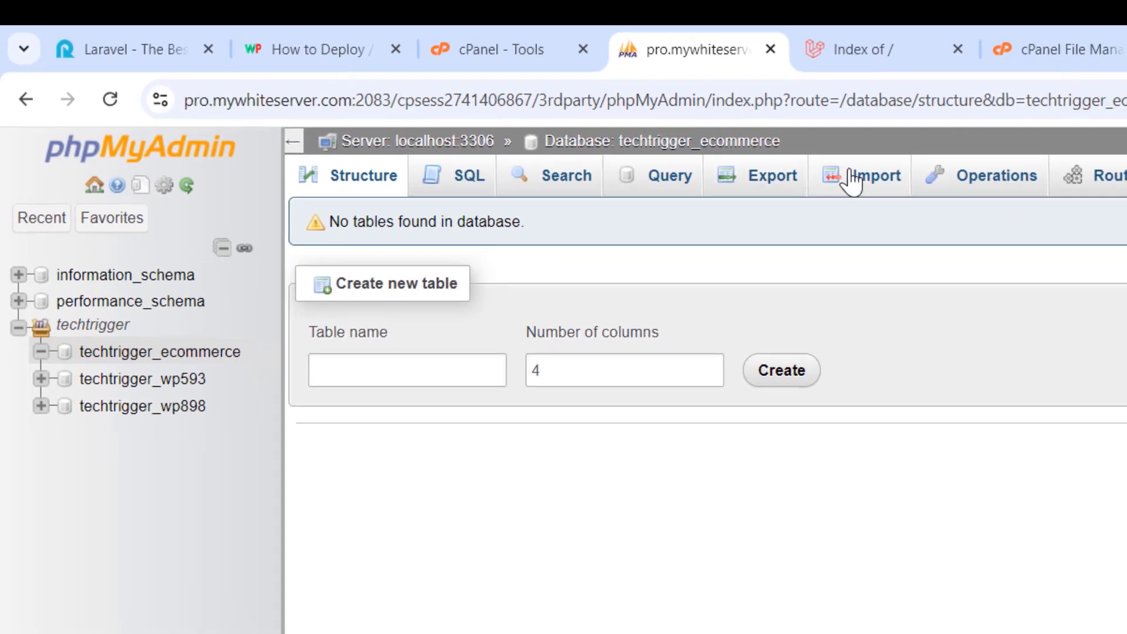
{"action": "left_click", "coordinate": [1034, 182]}
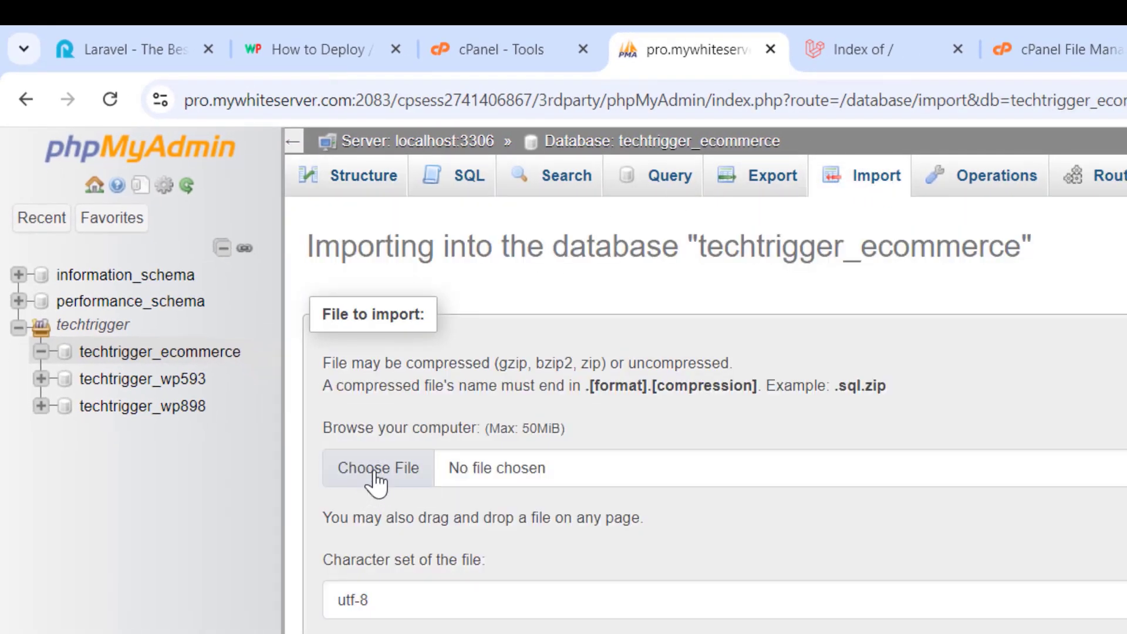
{"action": "left_click", "coordinate": [492, 439]}
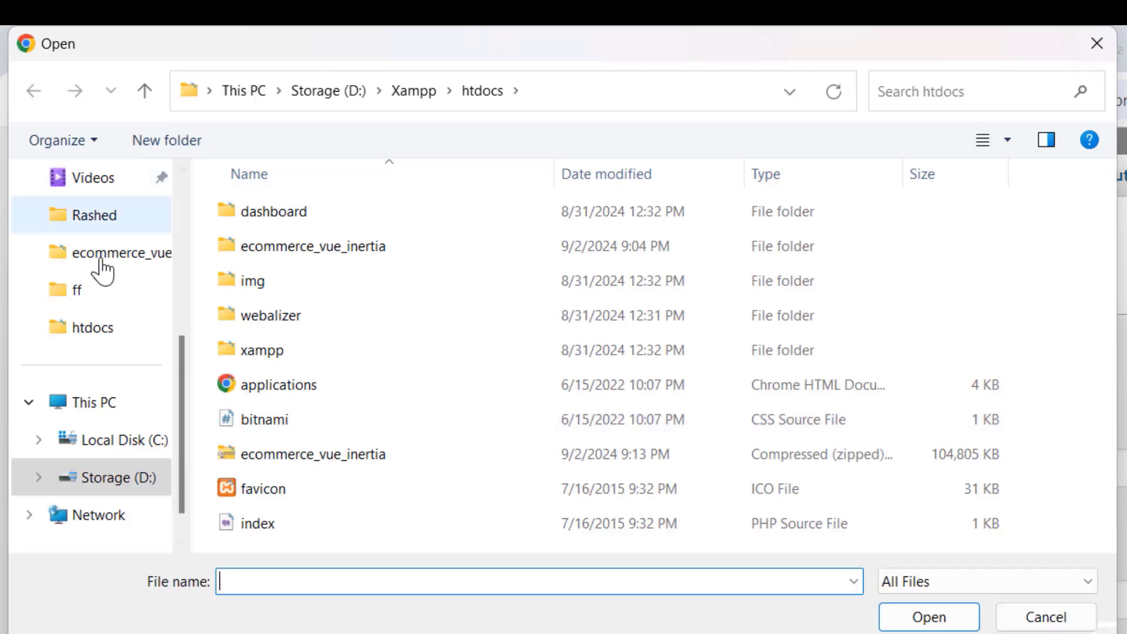
{"action": "scroll", "coordinate": [106, 252], "scroll_direction": "up", "scroll_amount": 2}
{"action": "scroll", "coordinate": [94, 251], "scroll_direction": "up", "scroll_amount": 3}
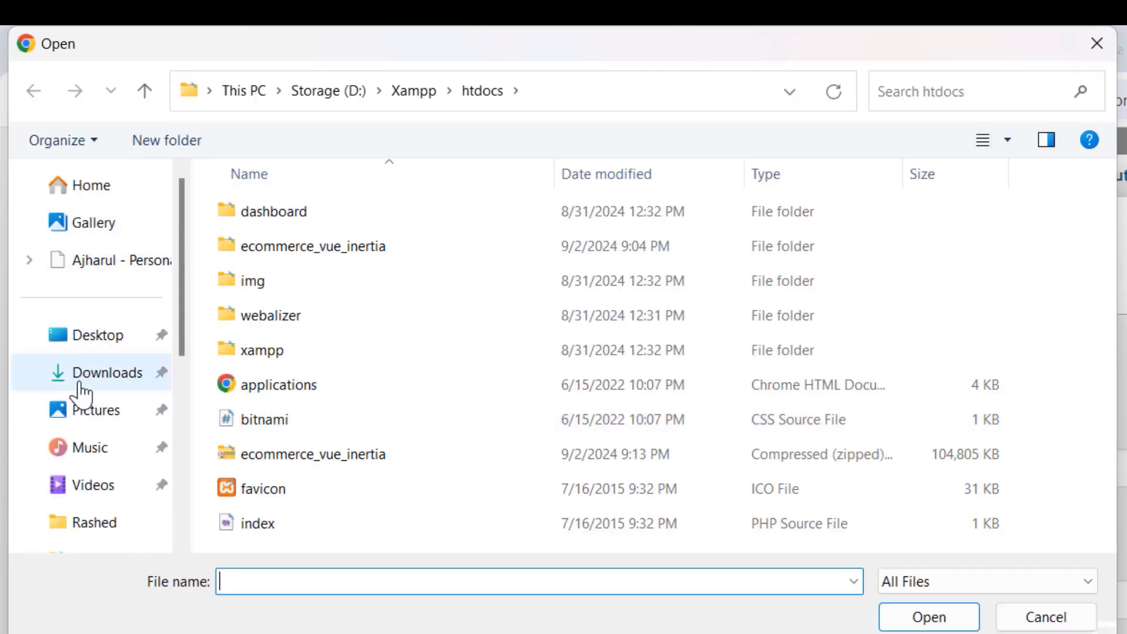
{"action": "left_click", "coordinate": [106, 379]}
{"action": "left_click", "coordinate": [226, 254]}
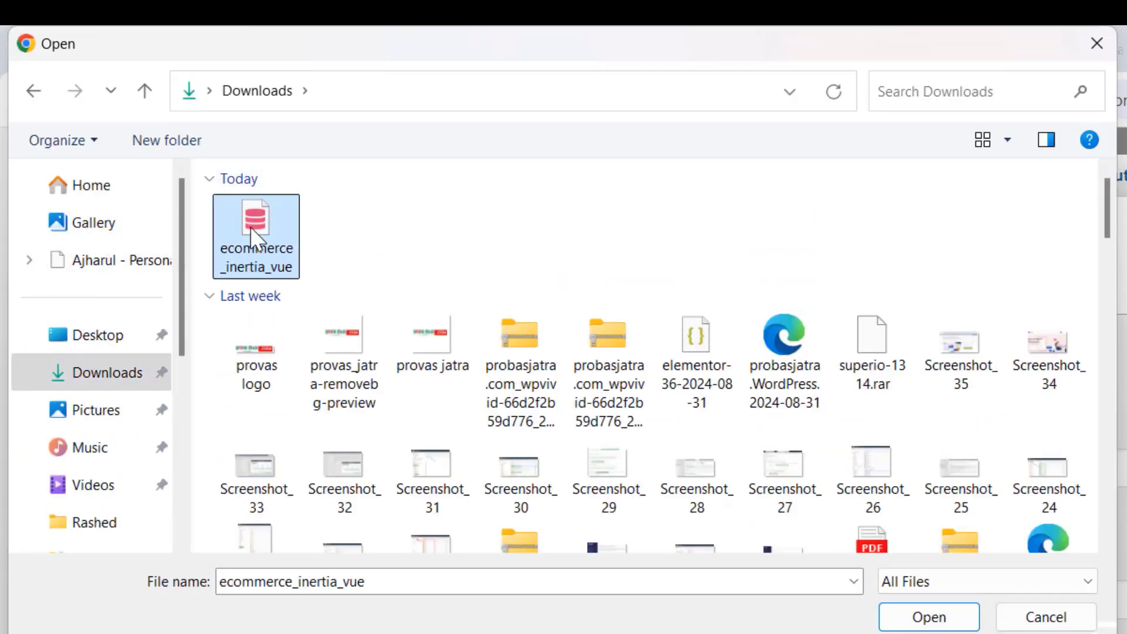
{"action": "left_click", "coordinate": [927, 616]}
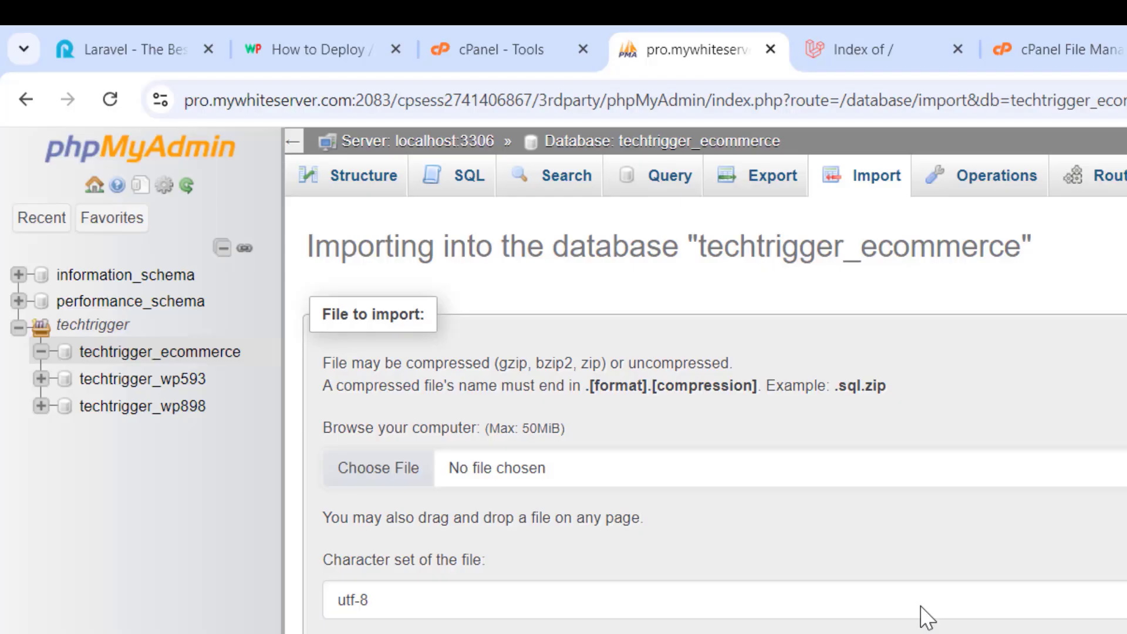
Run the import, loading 20 tables into techtrigger_ecommerce
{"action": "scroll", "coordinate": [464, 427], "scroll_direction": "down", "scroll_amount": 10}
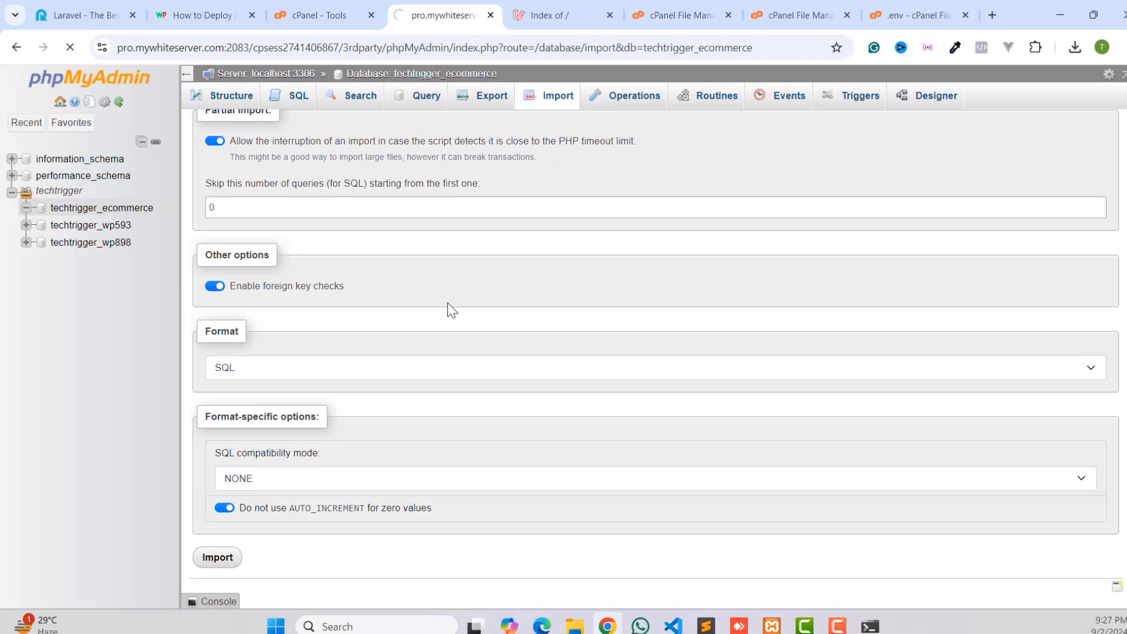
{"action": "left_click", "coordinate": [157, 207]}
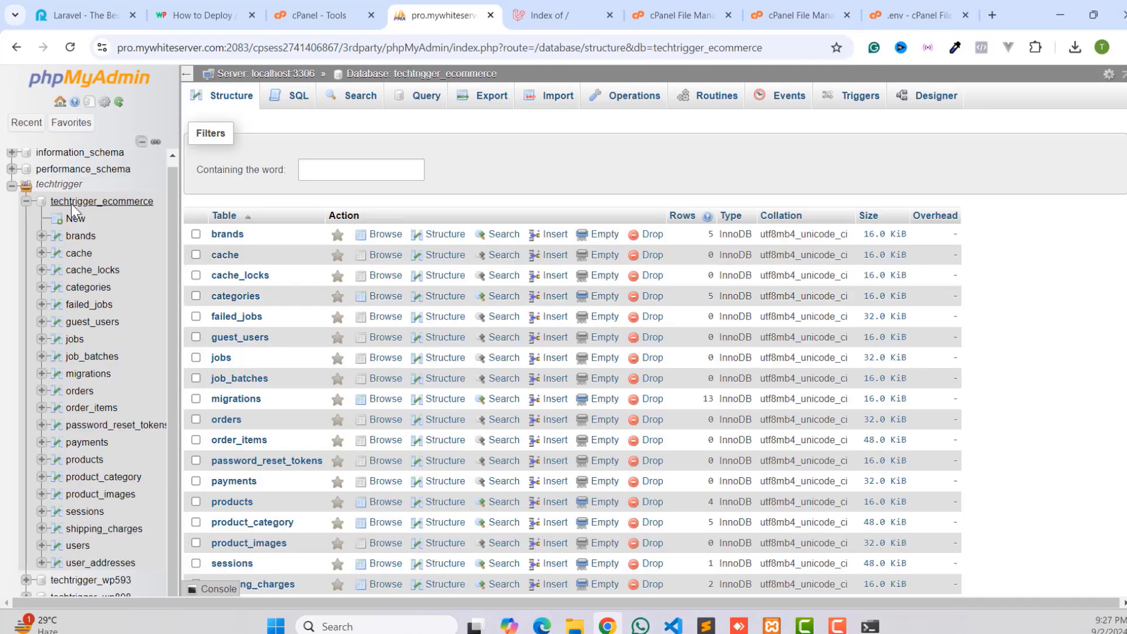
{"action": "scroll", "coordinate": [208, 238], "scroll_direction": "down", "scroll_amount": 5}
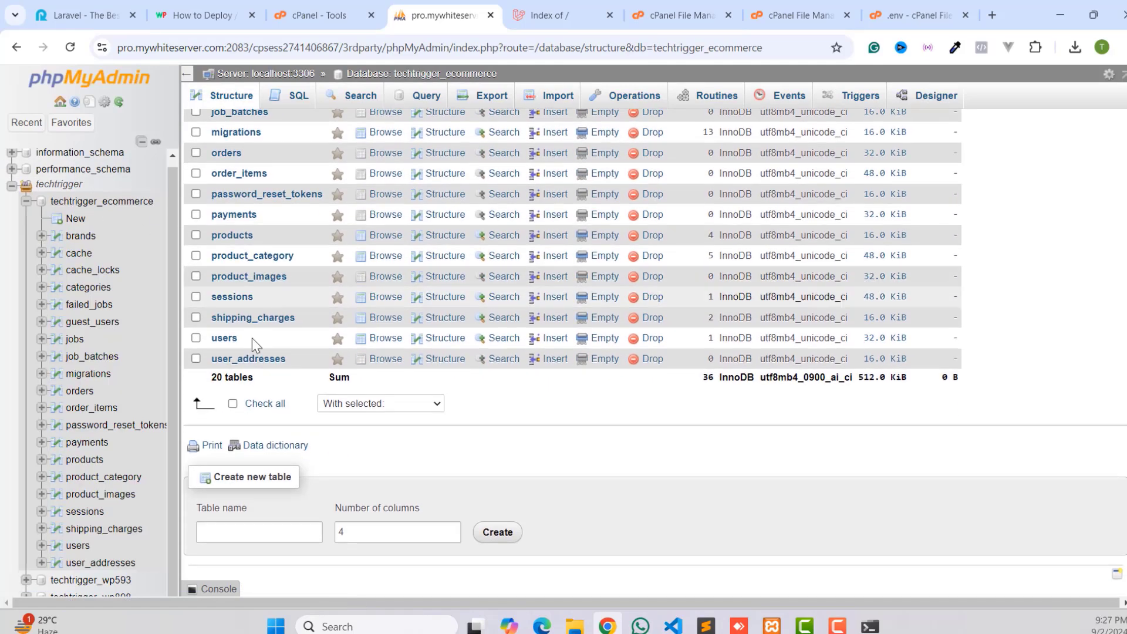
{"action": "scroll", "coordinate": [252, 338], "scroll_direction": "up", "scroll_amount": 4}
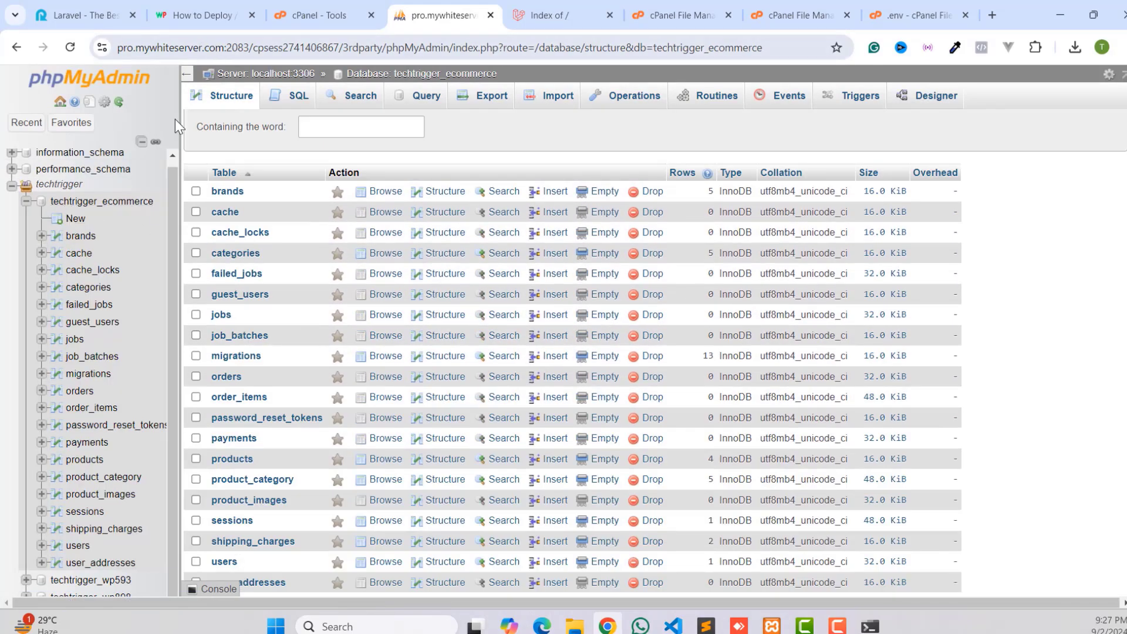
Reload tech-trigger.com, which still shows the 'Index of /' listing
{"action": "left_click", "coordinate": [547, 6]}
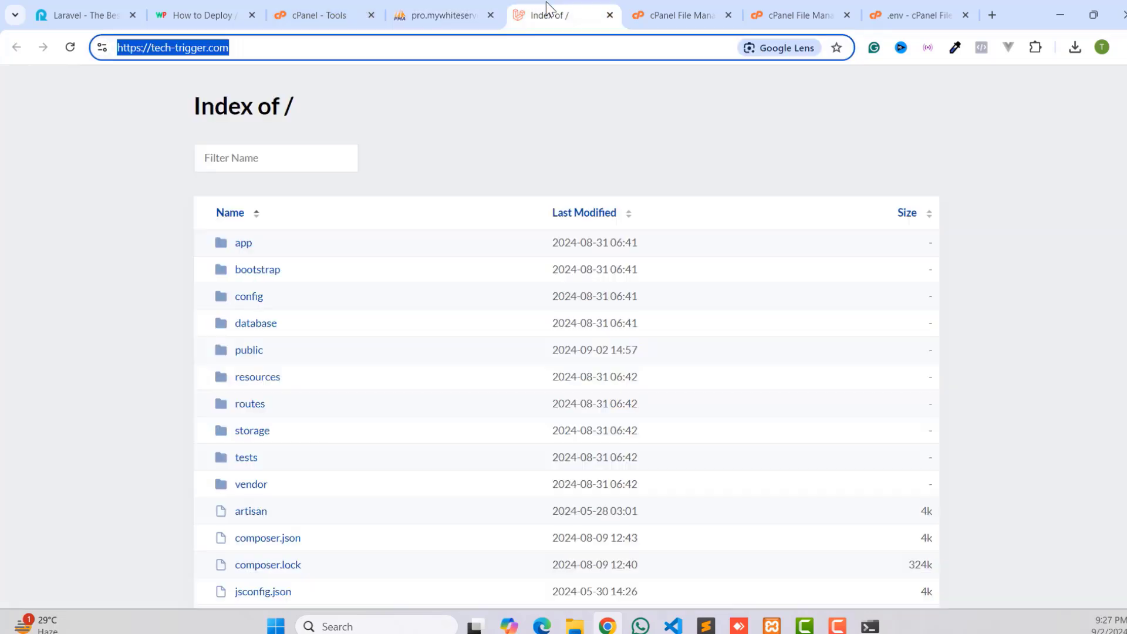
{"action": "left_click", "coordinate": [70, 50]}
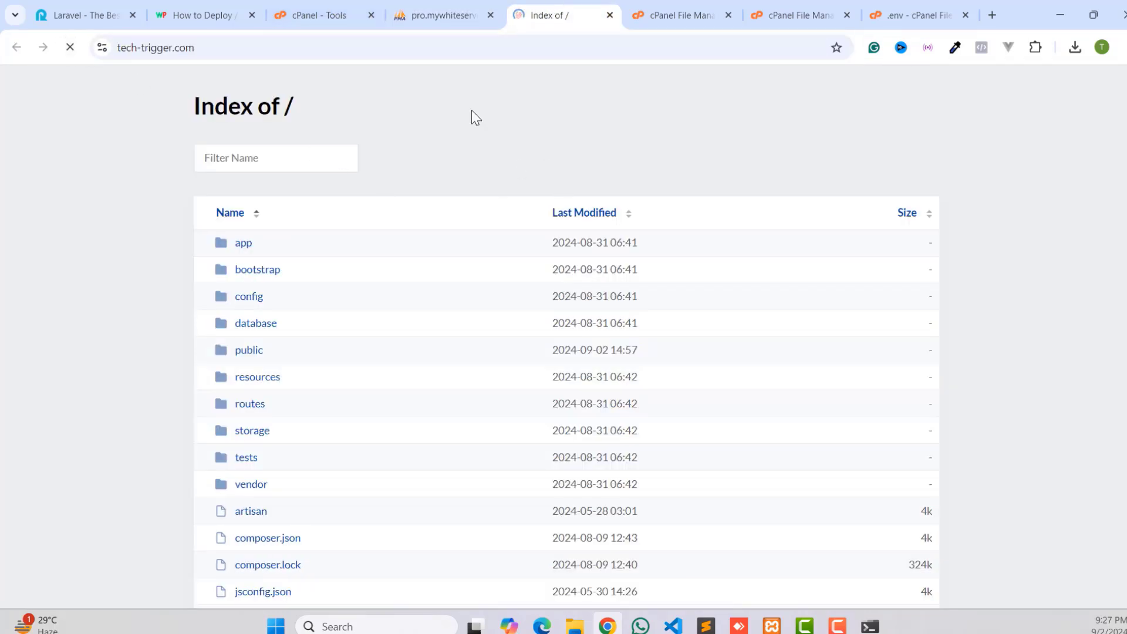
{"action": "scroll", "coordinate": [304, 183], "scroll_direction": "down", "scroll_amount": 4}
{"action": "scroll", "coordinate": [312, 397], "scroll_direction": "up", "scroll_amount": 4}
{"action": "scroll", "coordinate": [269, 287], "scroll_direction": "down", "scroll_amount": 4}
{"action": "scroll", "coordinate": [229, 297], "scroll_direction": "up", "scroll_amount": 3}
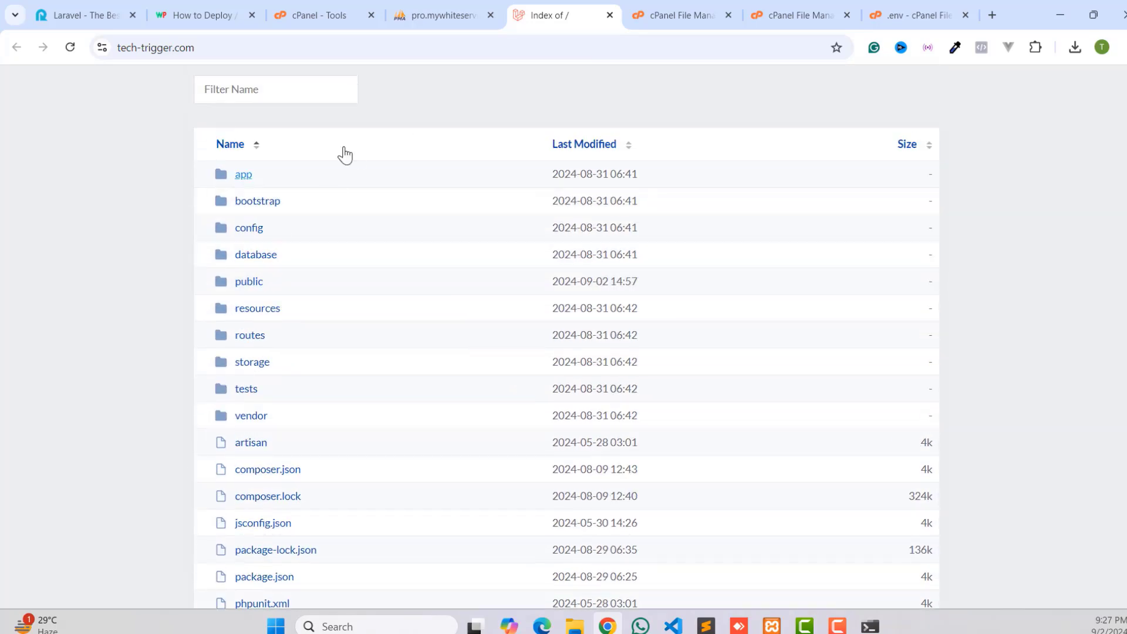
Return to the File Manager and close its duplicate tab
{"action": "left_click", "coordinate": [282, 16]}
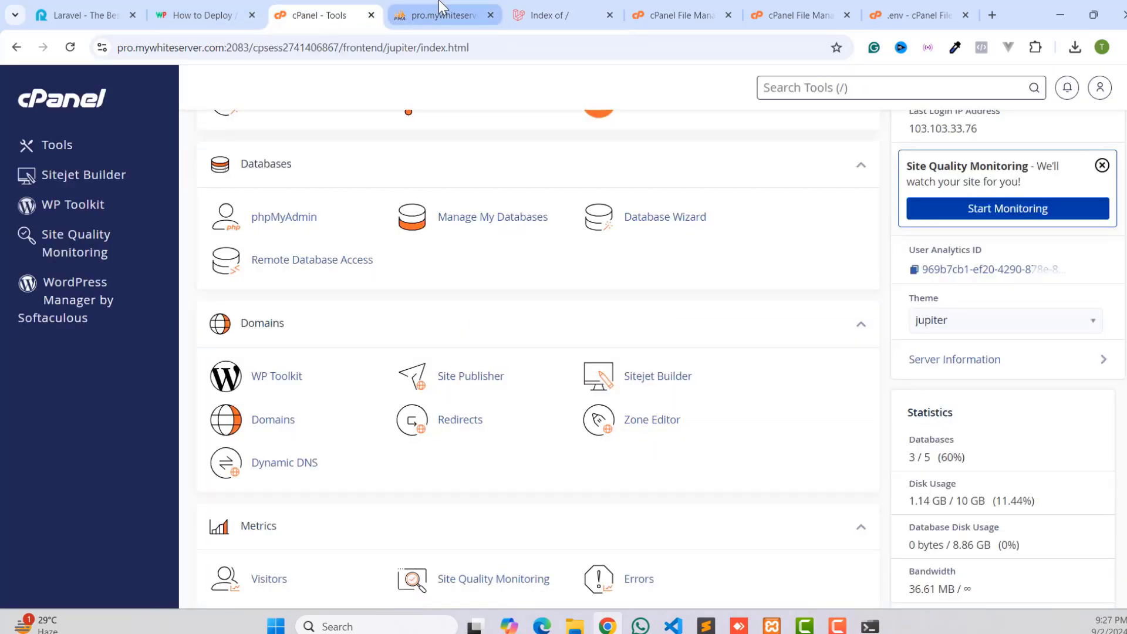
{"action": "left_click", "coordinate": [415, 16]}
{"action": "left_click", "coordinate": [678, 8]}
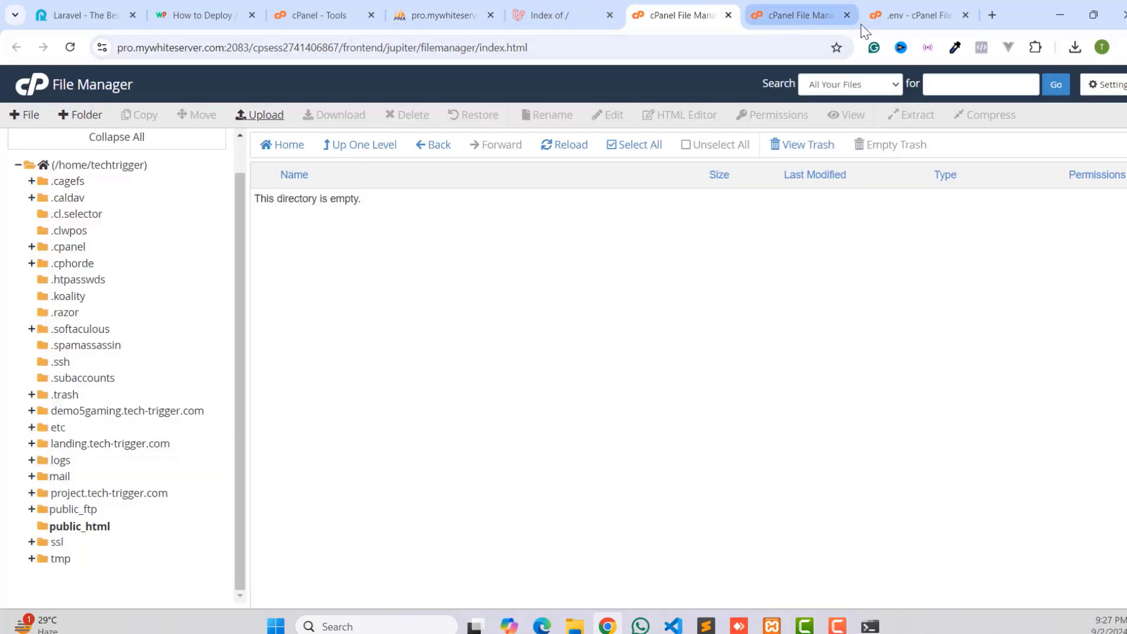
{"action": "left_click", "coordinate": [847, 15]}
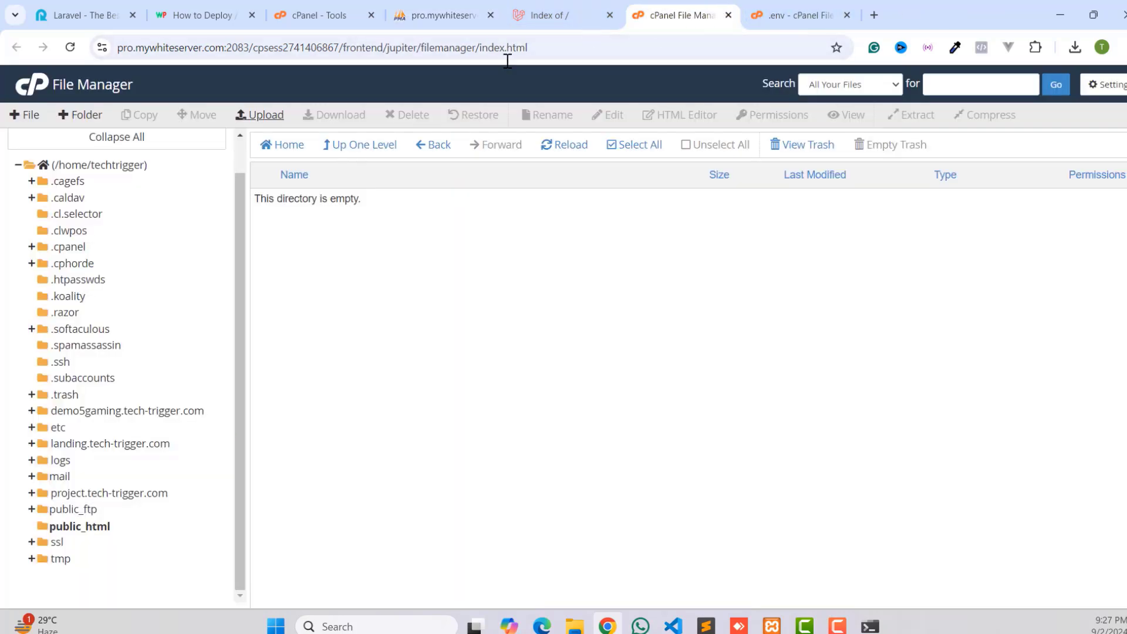
Open the public folder inside public_html to list build, index.php and .htaccess
{"action": "left_click", "coordinate": [65, 531]}
{"action": "scroll", "coordinate": [316, 307], "scroll_direction": "down", "scroll_amount": 3}
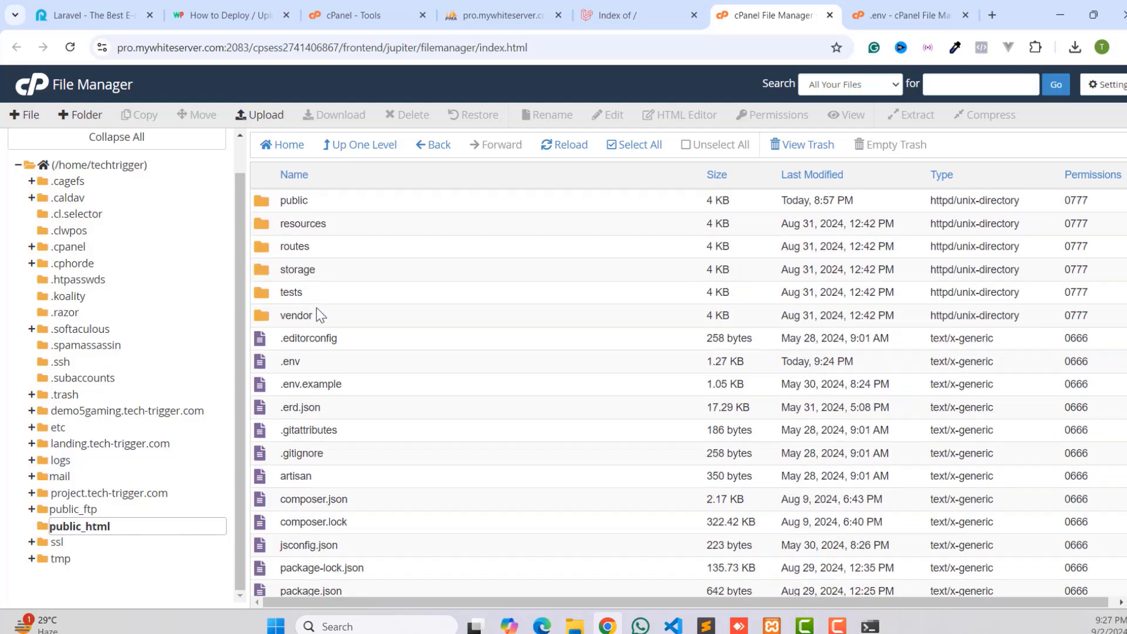
{"action": "scroll", "coordinate": [315, 307], "scroll_direction": "up", "scroll_amount": 3}
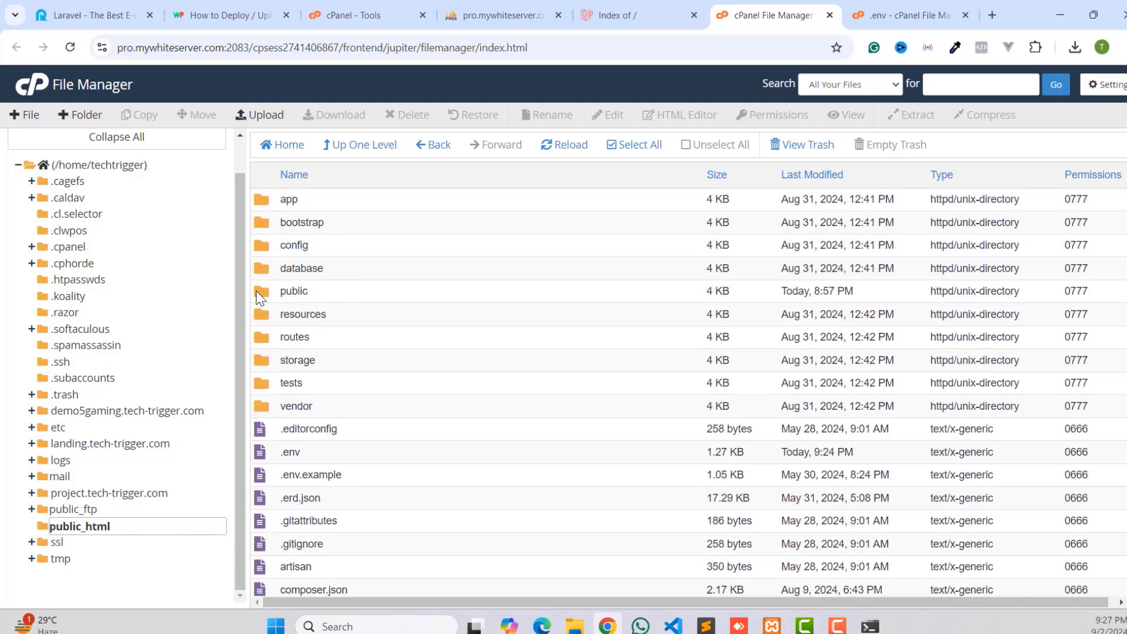
{"action": "double_click", "coordinate": [257, 291]}
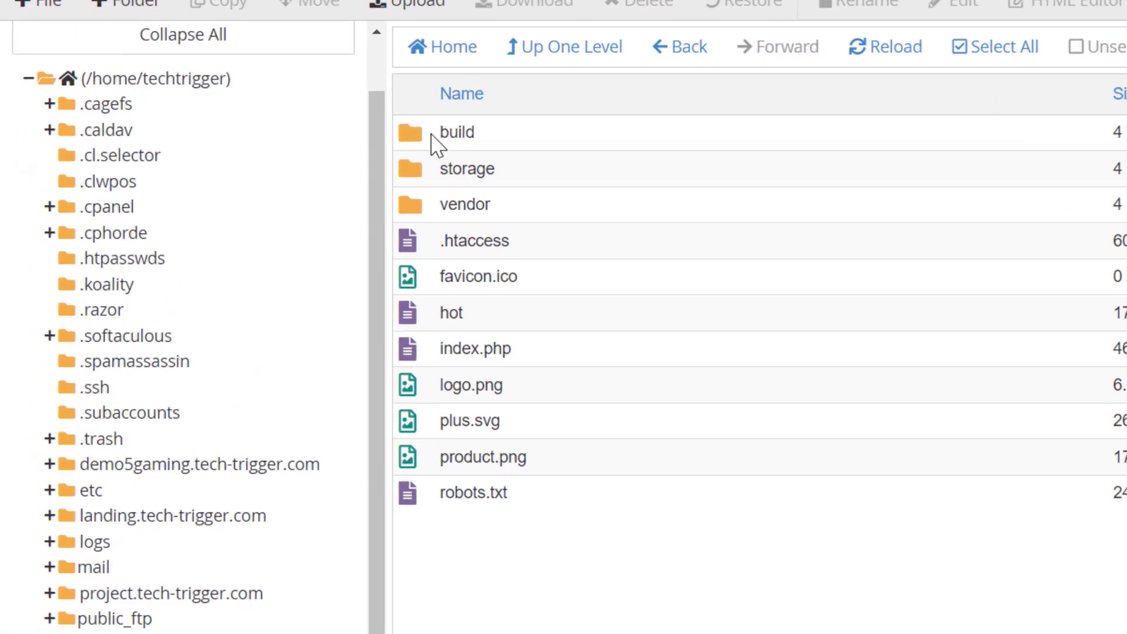
{"action": "left_click", "coordinate": [352, 146]}
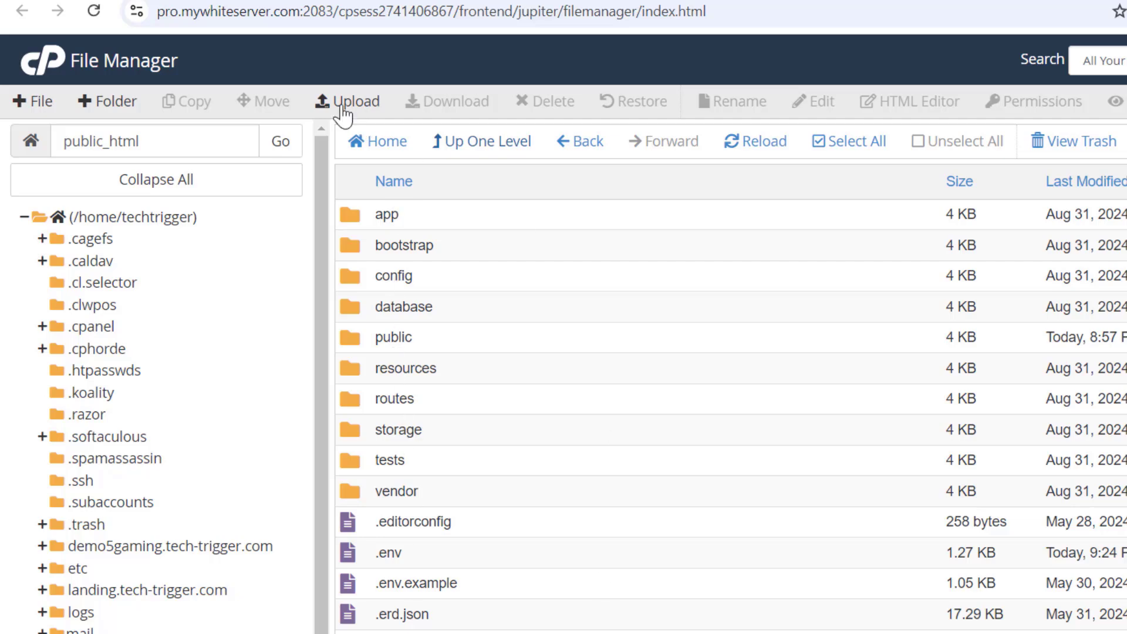
{"action": "double_click", "coordinate": [352, 339]}
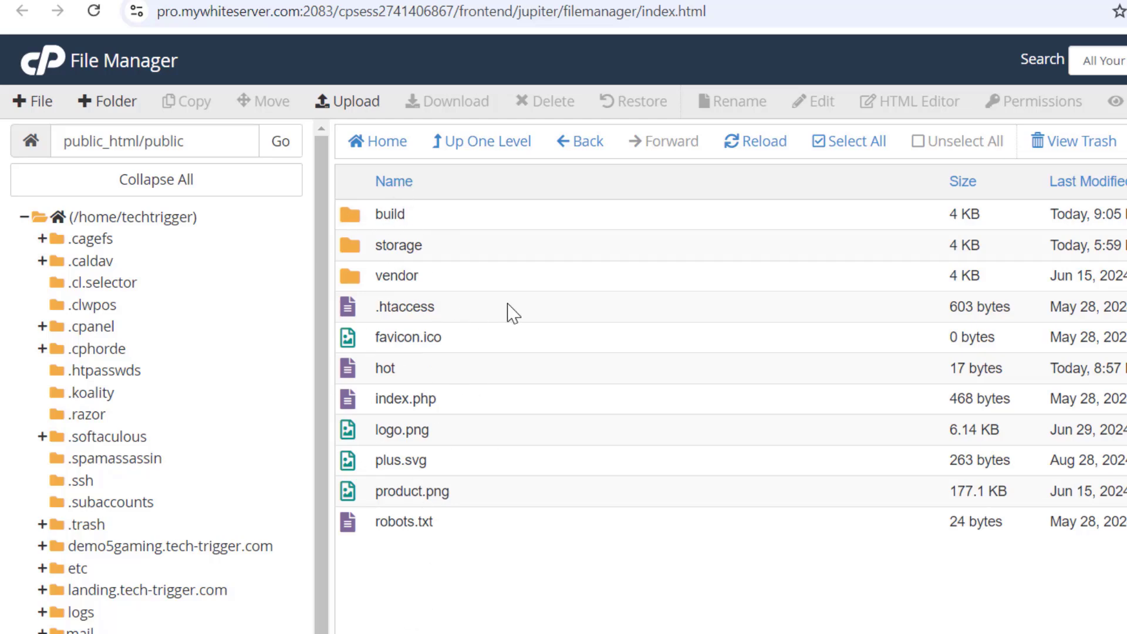
Move all files and folders from public into /public_html/
{"action": "left_click", "coordinate": [843, 147]}
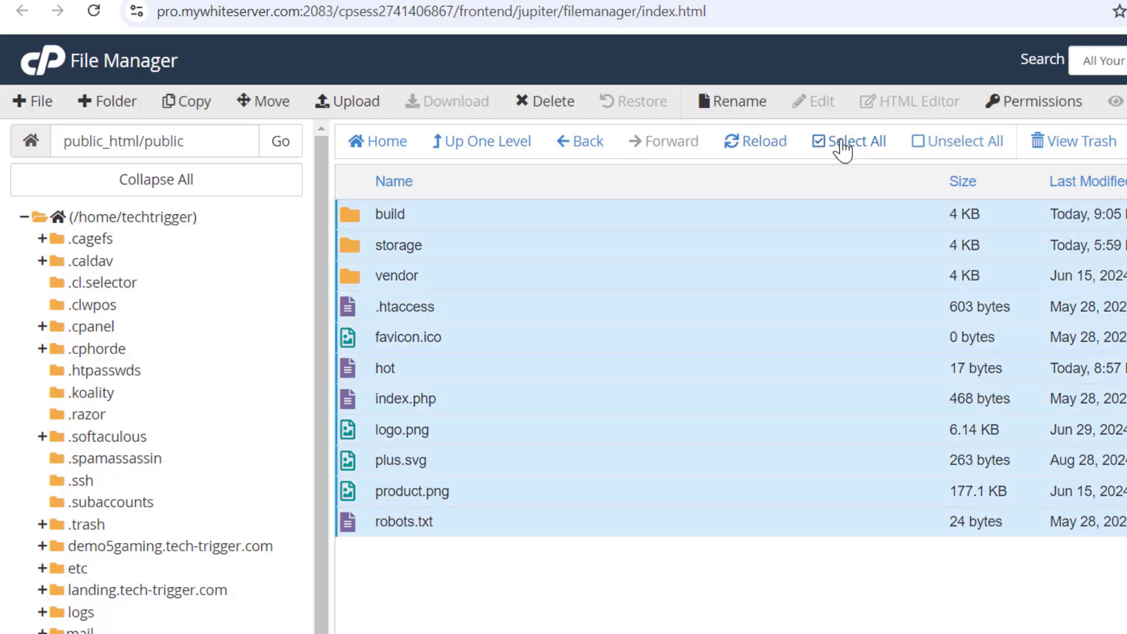
{"action": "right_click", "coordinate": [437, 237]}
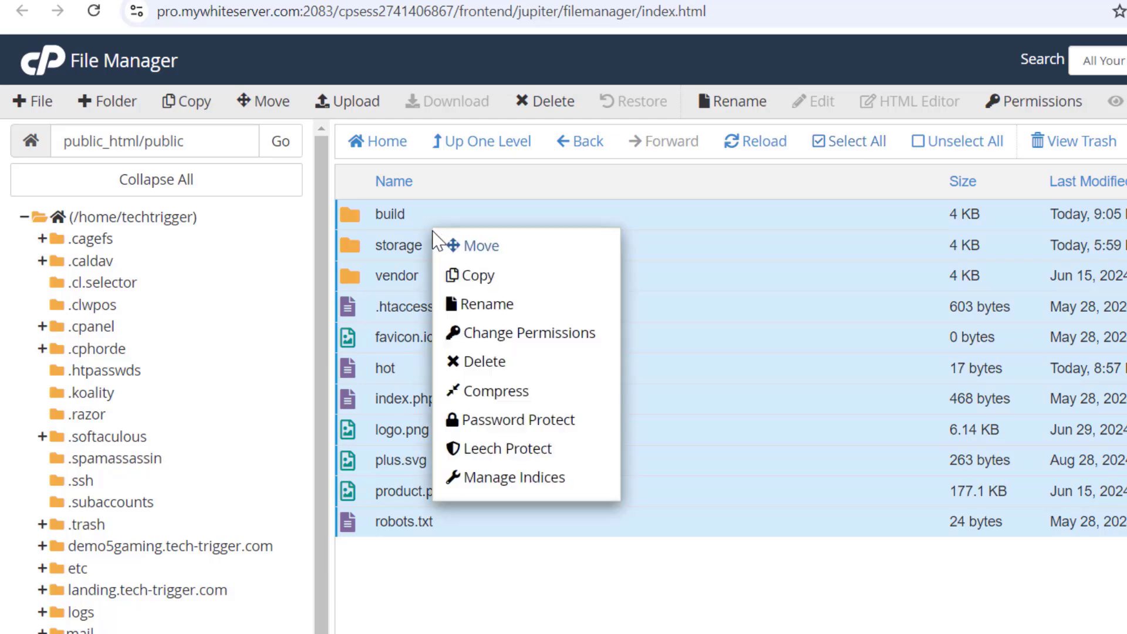
{"action": "left_click", "coordinate": [467, 246]}
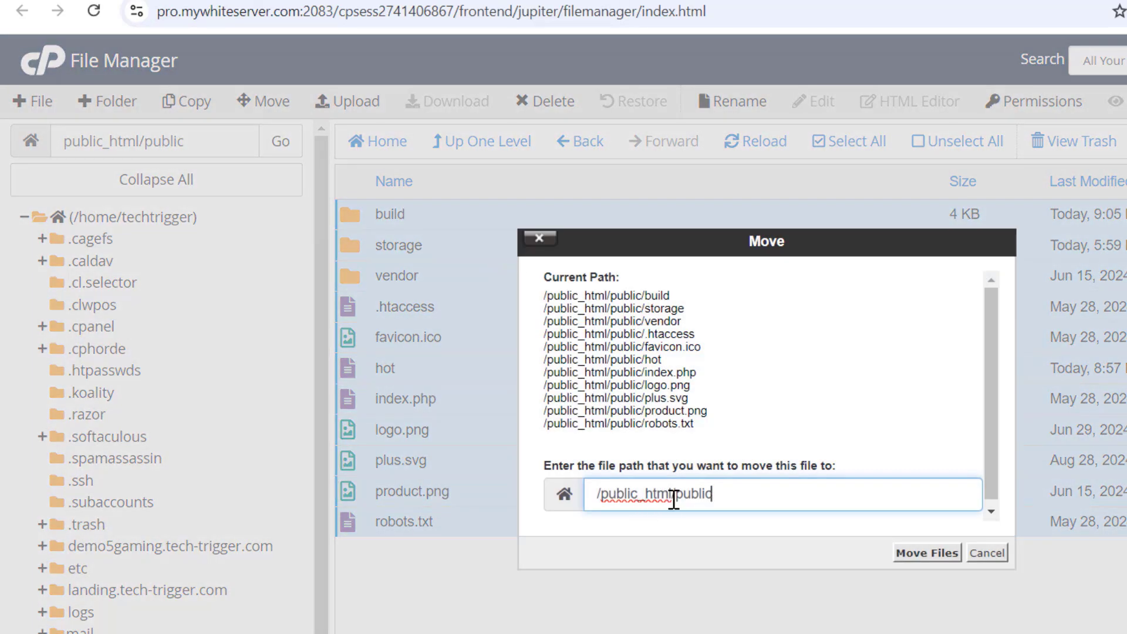
{"action": "double_click", "coordinate": [684, 494]}
{"action": "key", "text": "BackSpace"}
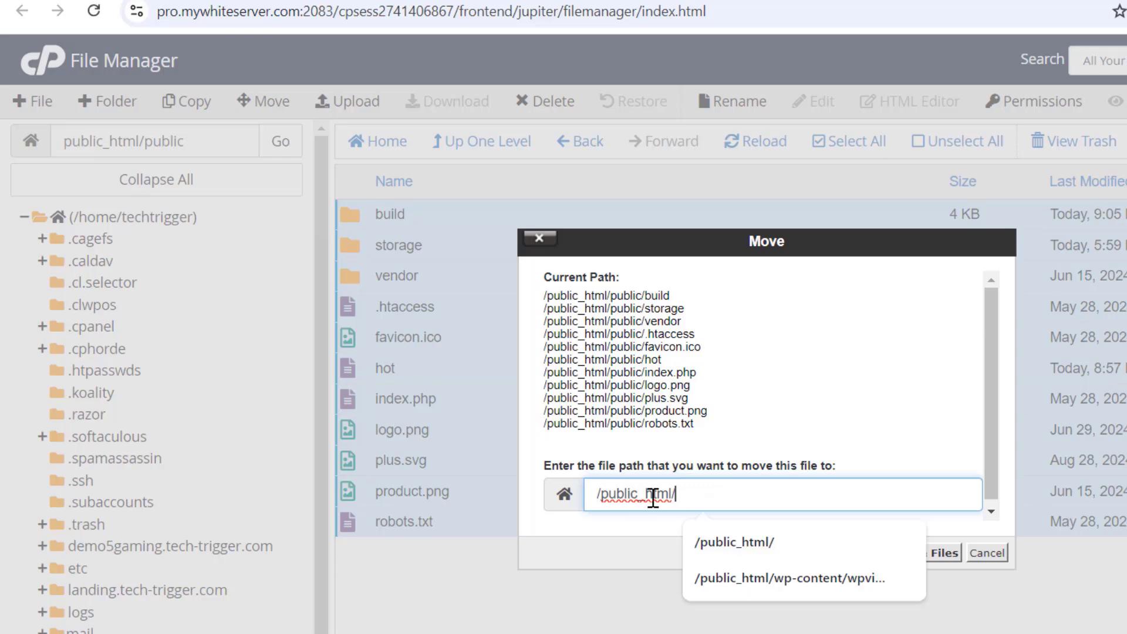
{"action": "left_click", "coordinate": [944, 553]}
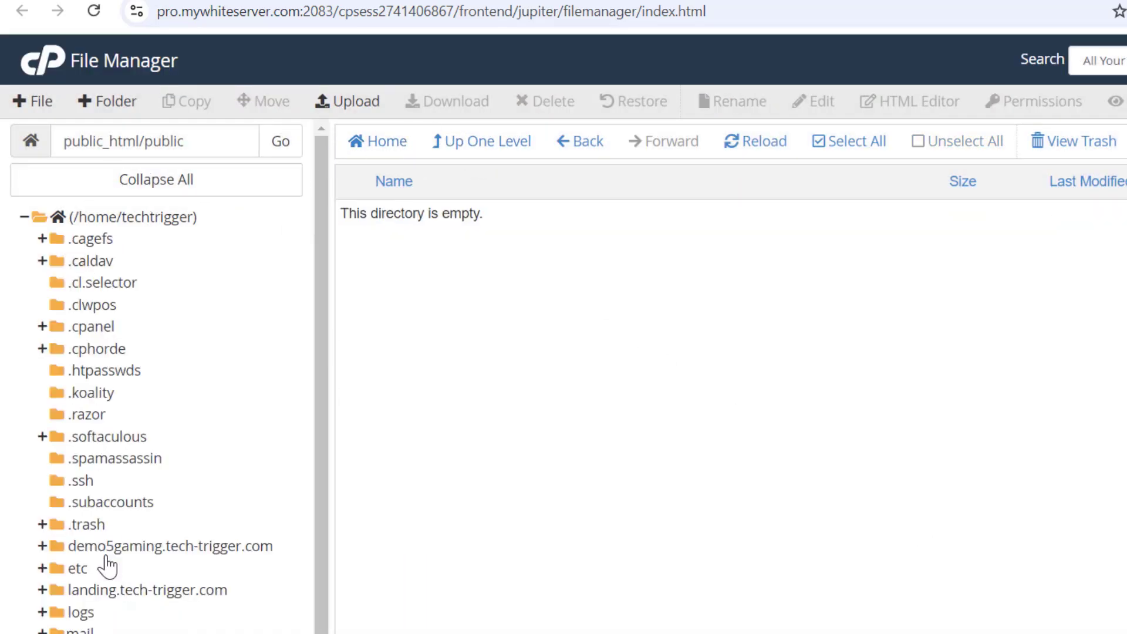
Check public_html for the moved index.php and .htaccess files
{"action": "scroll", "coordinate": [108, 567], "scroll_direction": "down", "scroll_amount": 1}
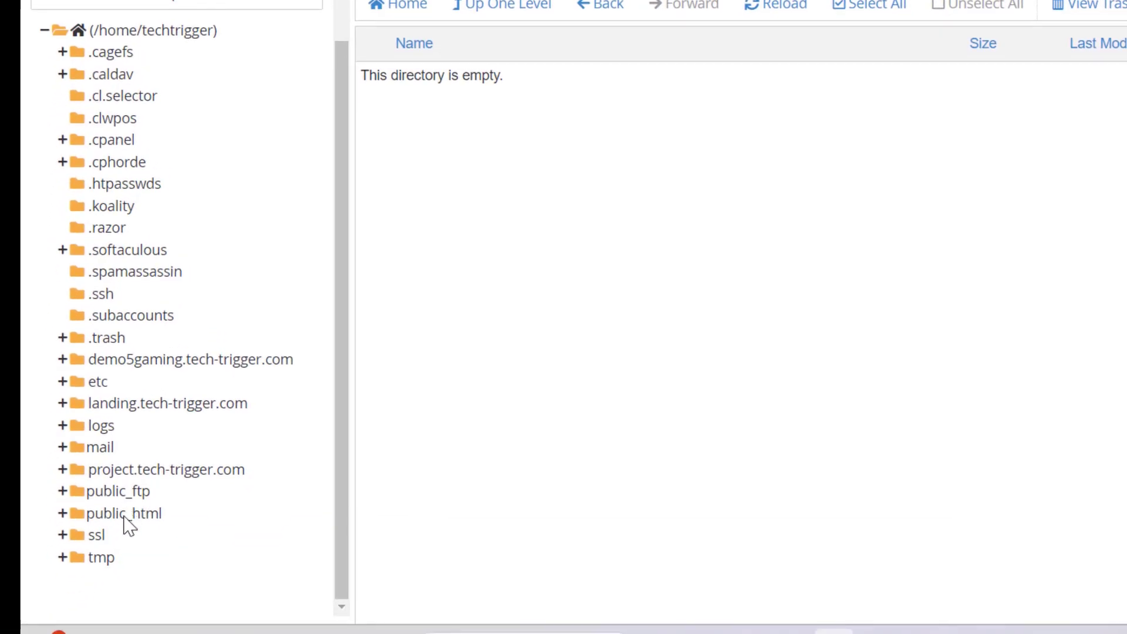
{"action": "left_click", "coordinate": [121, 519]}
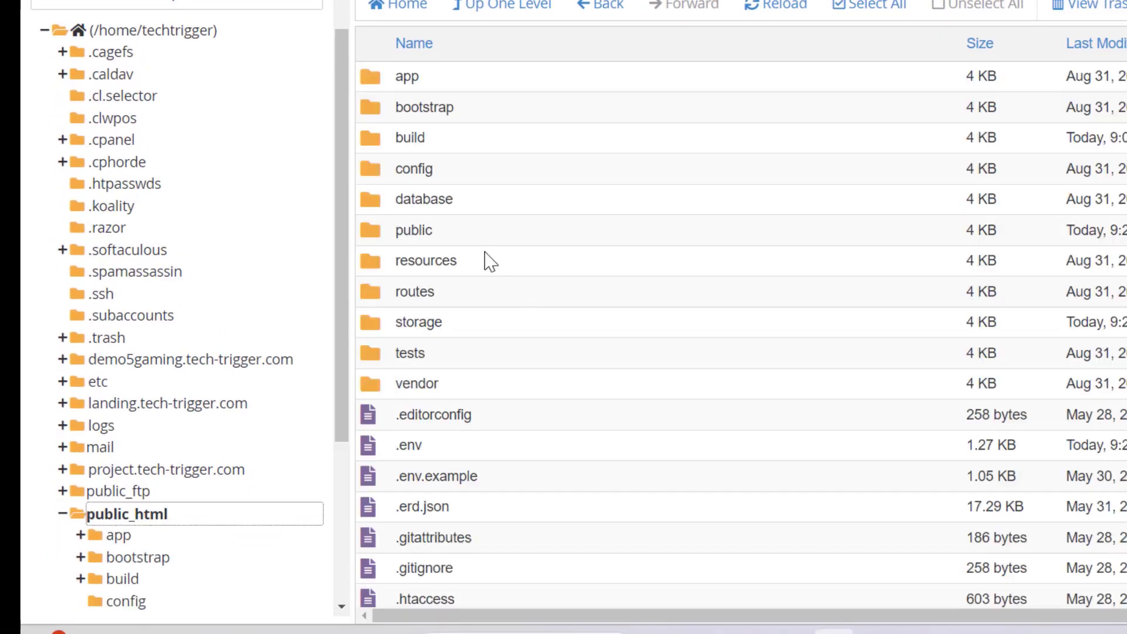
{"action": "scroll", "coordinate": [445, 312], "scroll_direction": "down", "scroll_amount": 6}
{"action": "scroll", "coordinate": [410, 241], "scroll_direction": "up", "scroll_amount": 2}
{"action": "scroll", "coordinate": [405, 309], "scroll_direction": "down", "scroll_amount": 1}
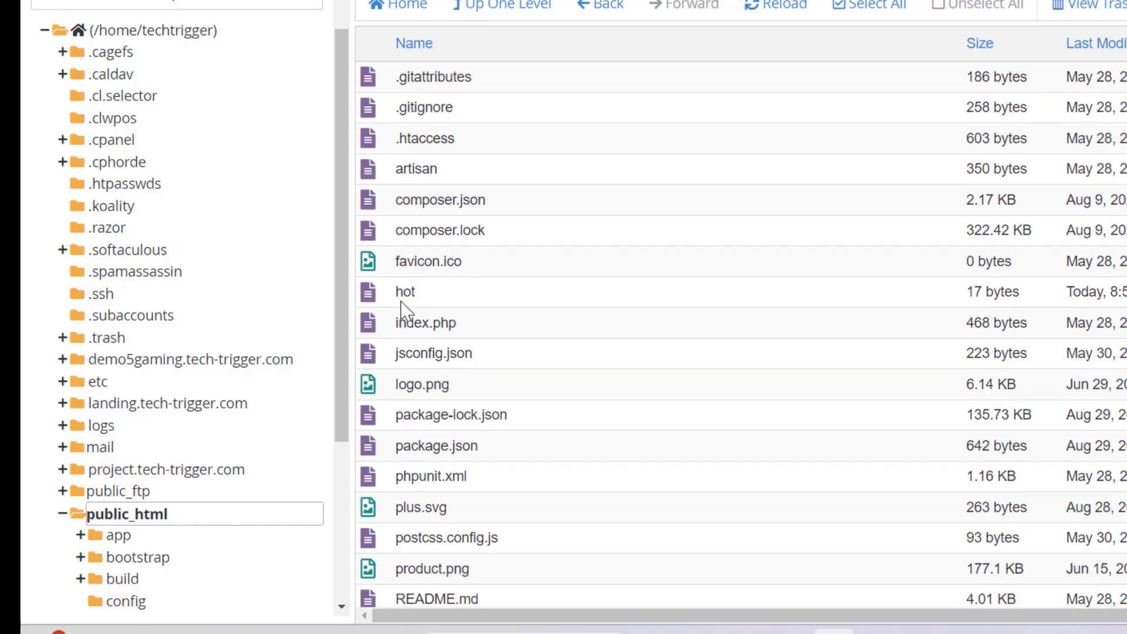
{"action": "scroll", "coordinate": [411, 252], "scroll_direction": "down", "scroll_amount": 2}
{"action": "left_click", "coordinate": [411, 223]}
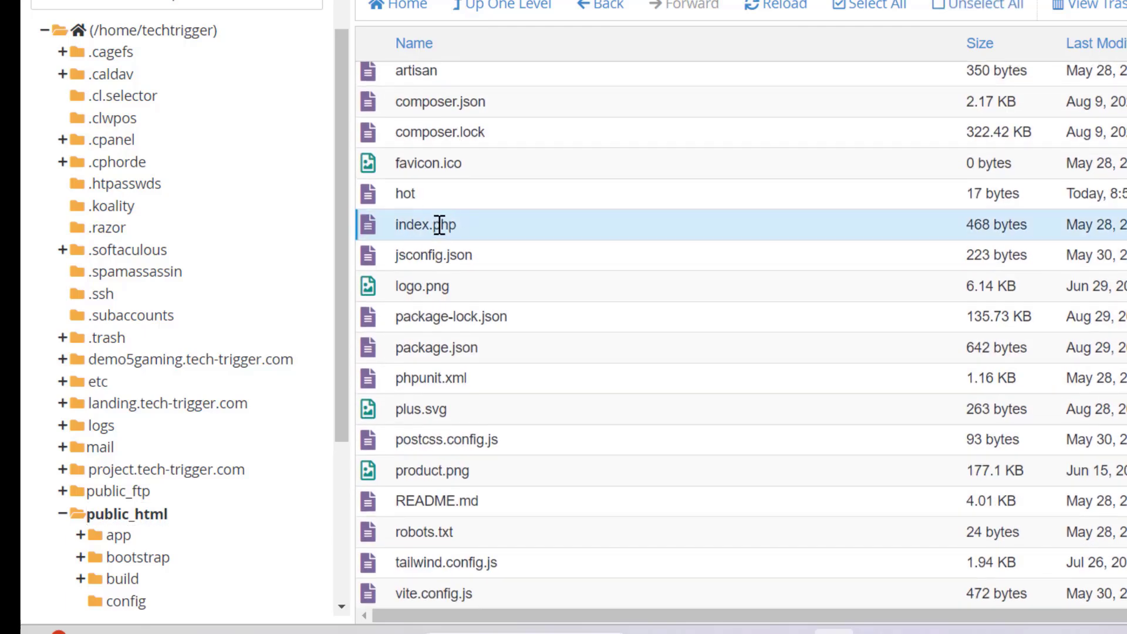
{"action": "scroll", "coordinate": [426, 223], "scroll_direction": "up", "scroll_amount": 4}
{"action": "left_click", "coordinate": [413, 243]}
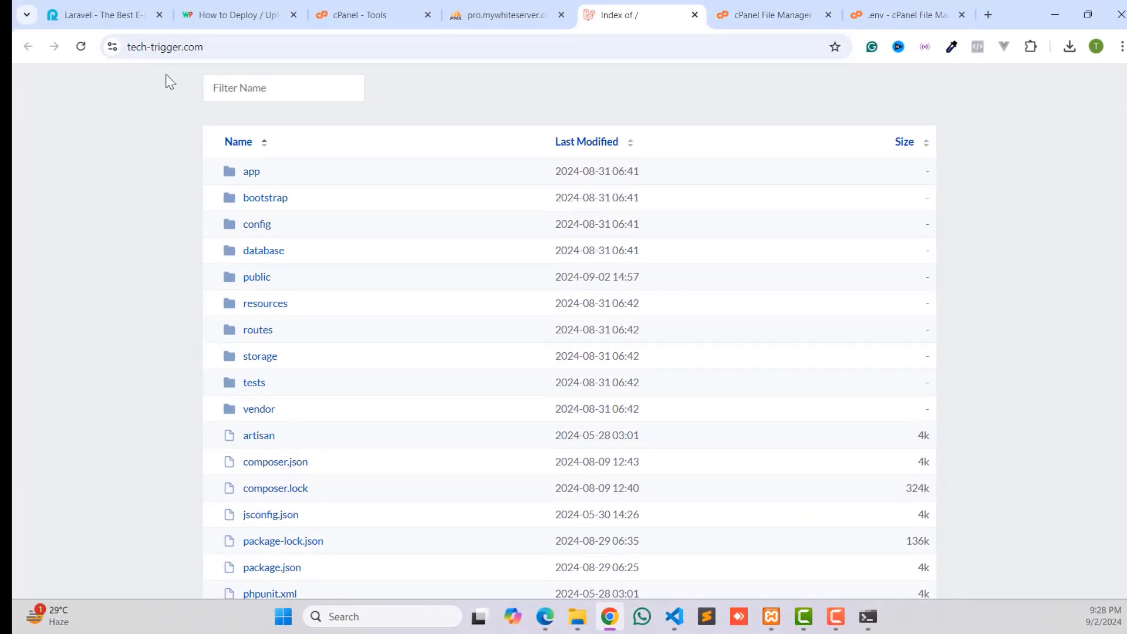
Reload tech-trigger.com, note the HTTP ERROR 500 page, and return to cPanel Tools
{"action": "left_click", "coordinate": [81, 47]}
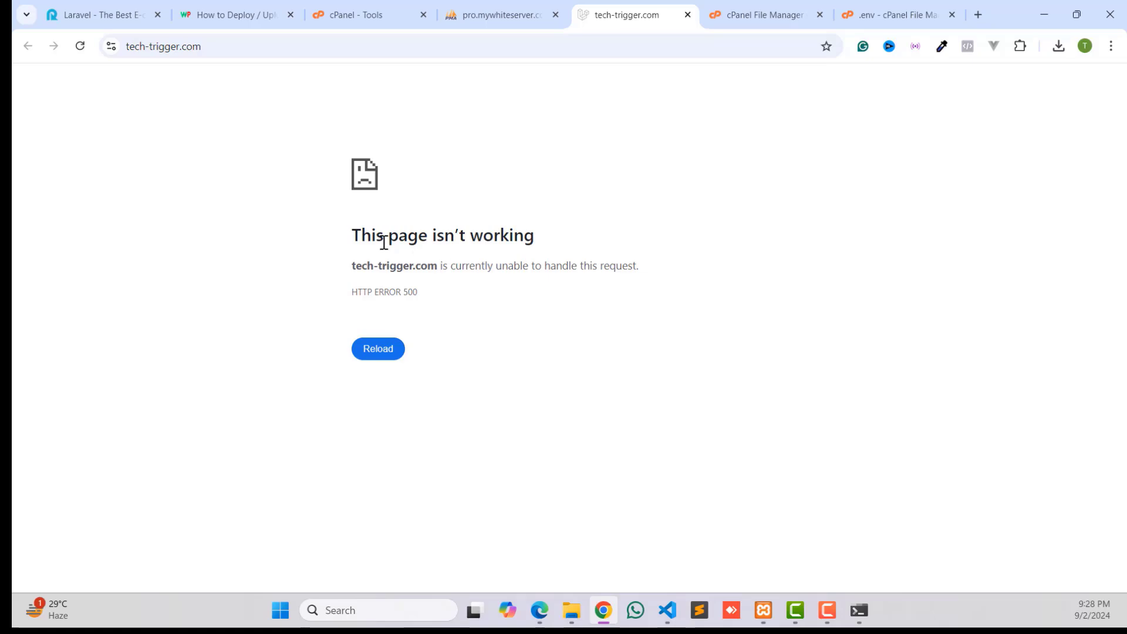
{"action": "left_click_drag", "start_coordinate": [359, 237], "coordinate": [545, 231]}
{"action": "left_click", "coordinate": [461, 278]}
{"action": "left_click", "coordinate": [523, 12]}
{"action": "left_click", "coordinate": [415, 17]}
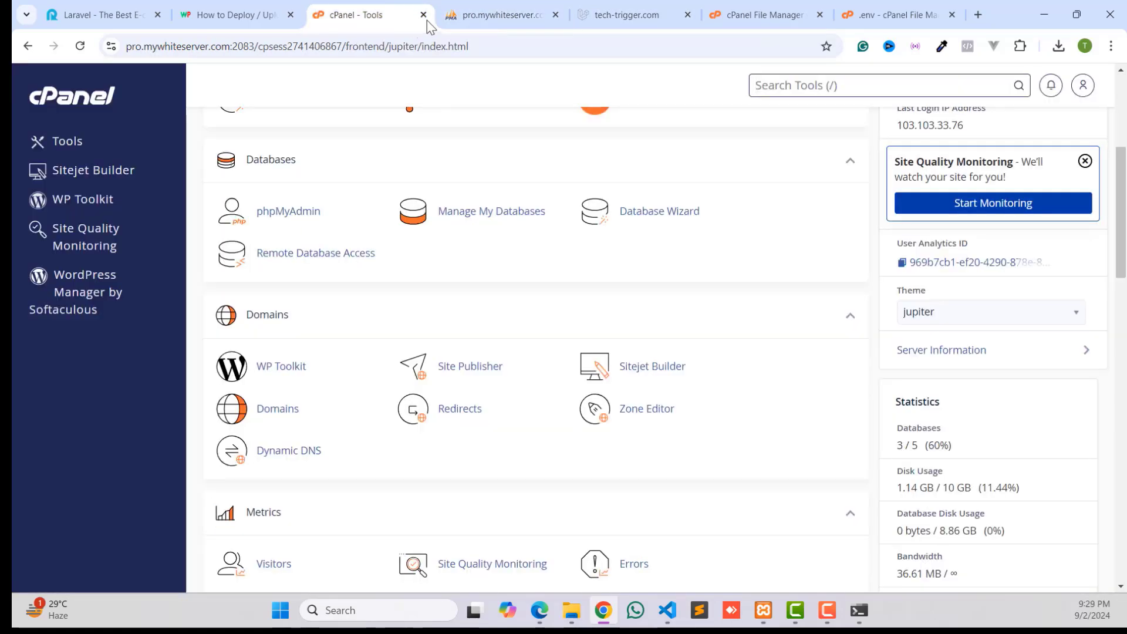
Open public_html/index.php with Edit, accepting the default encoding, in cPanel's code editor
{"action": "left_click", "coordinate": [628, 14]}
{"action": "left_click", "coordinate": [741, 13]}
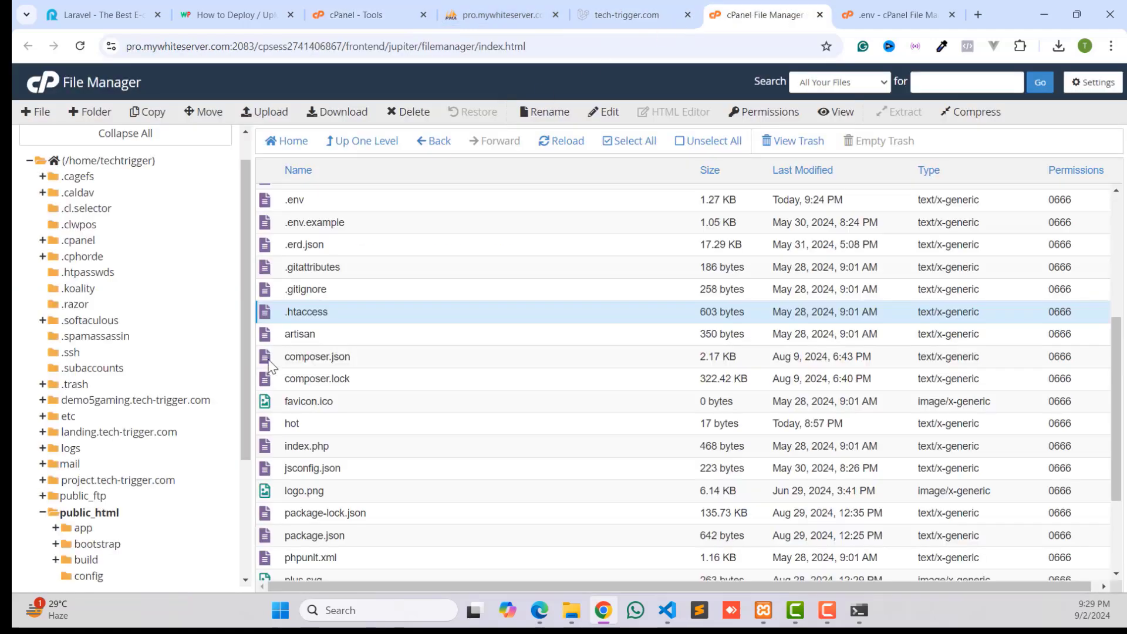
{"action": "scroll", "coordinate": [310, 332], "scroll_direction": "up", "scroll_amount": 5}
{"action": "scroll", "coordinate": [309, 327], "scroll_direction": "down", "scroll_amount": 7}
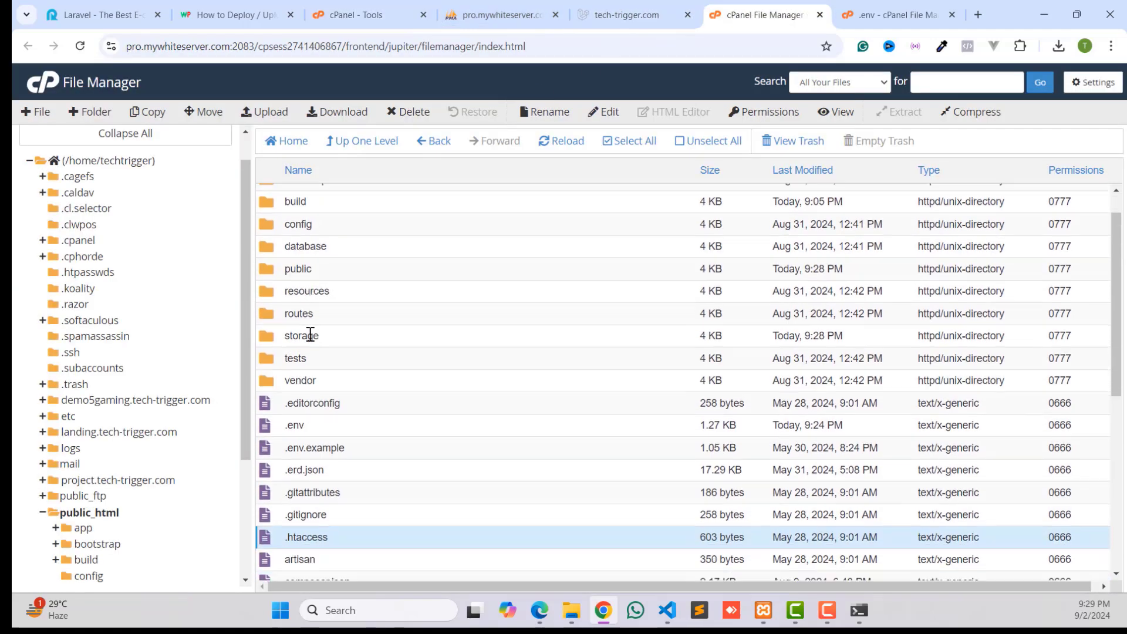
{"action": "left_click", "coordinate": [296, 306]}
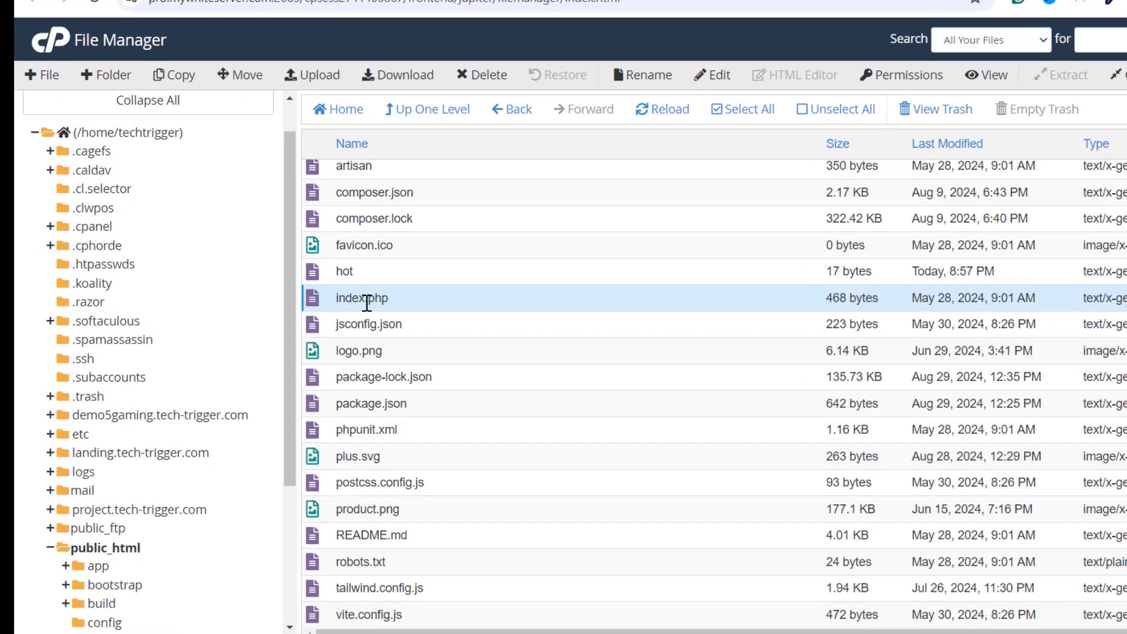
{"action": "right_click", "coordinate": [310, 302]}
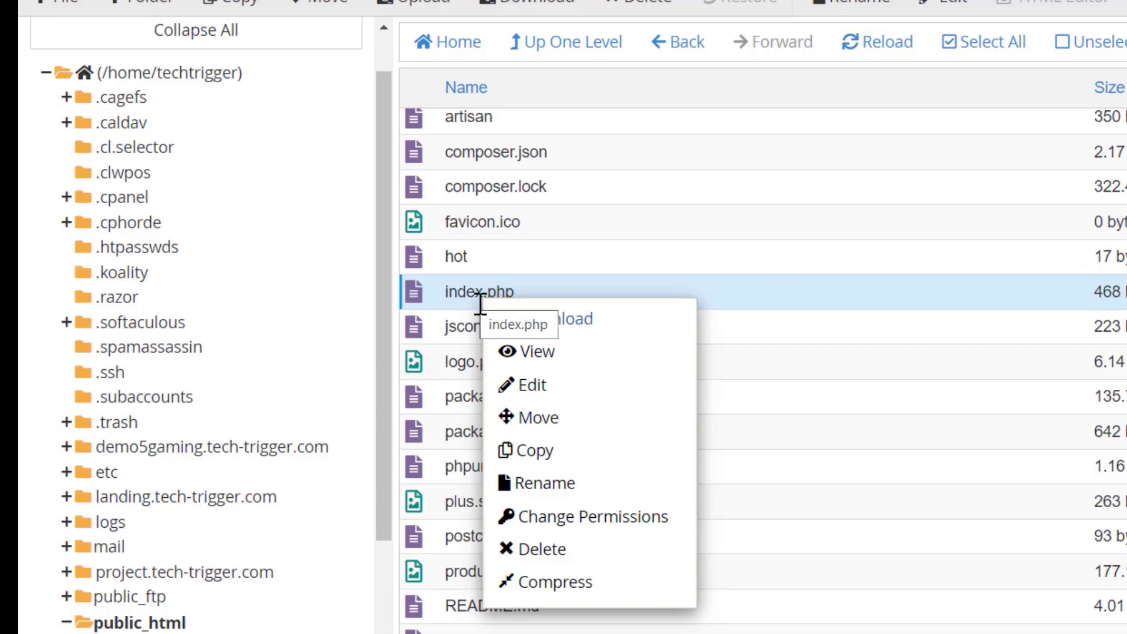
{"action": "left_click", "coordinate": [520, 384]}
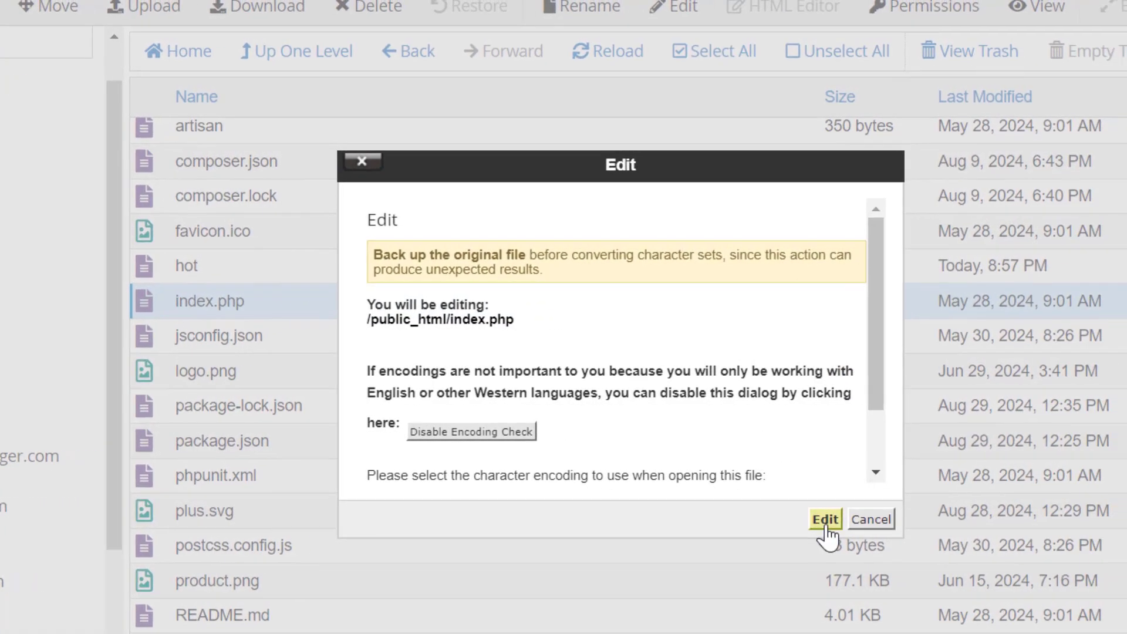
{"action": "left_click", "coordinate": [977, 514]}
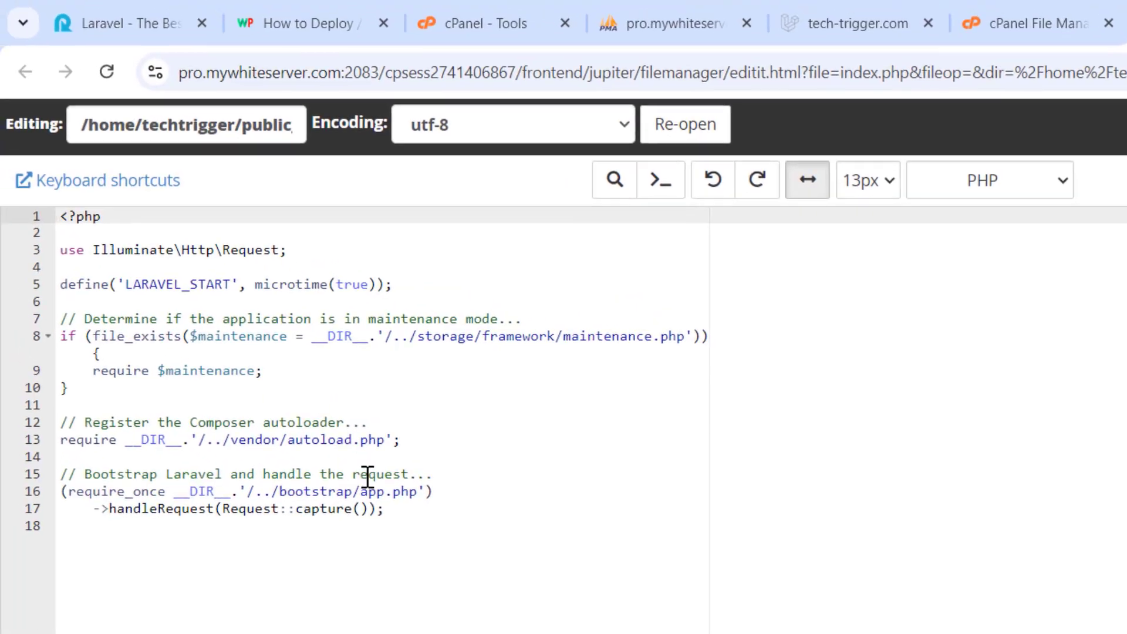
Find the vendor and bootstrap require lines and compare them with public_html's folder layout
{"action": "left_click", "coordinate": [129, 365]}
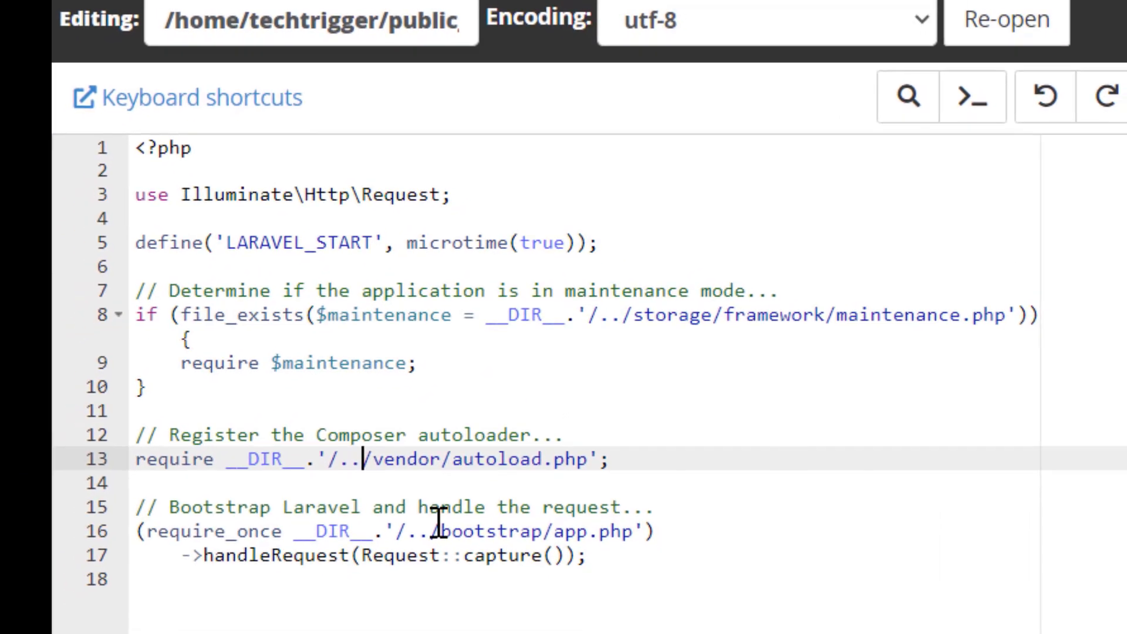
{"action": "left_click", "coordinate": [503, 531]}
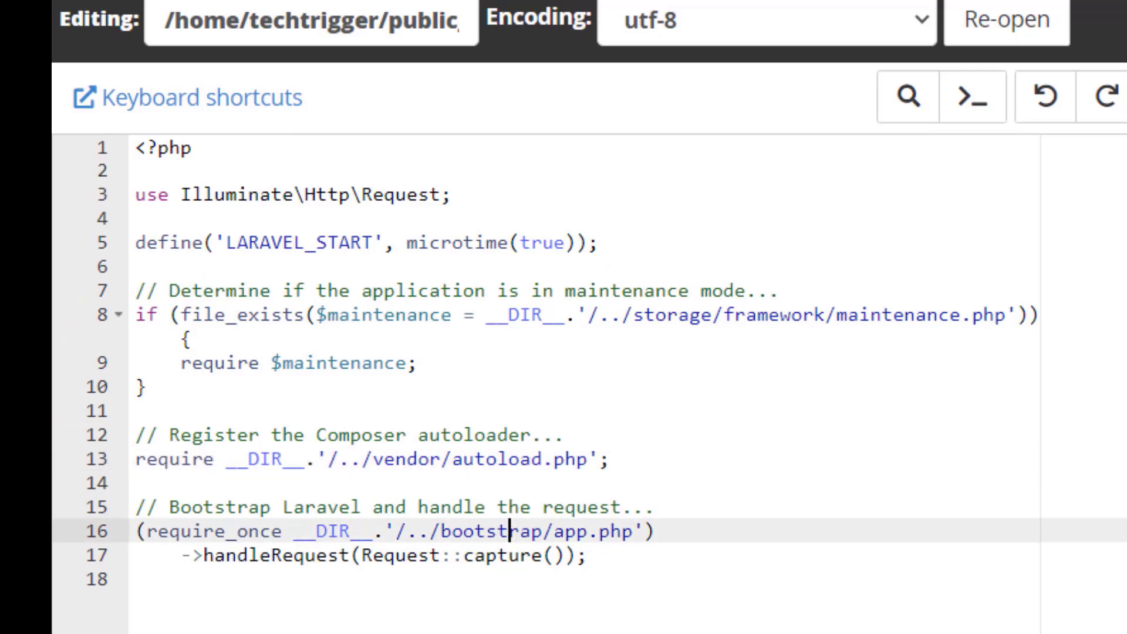
{"action": "left_click", "coordinate": [666, 15]}
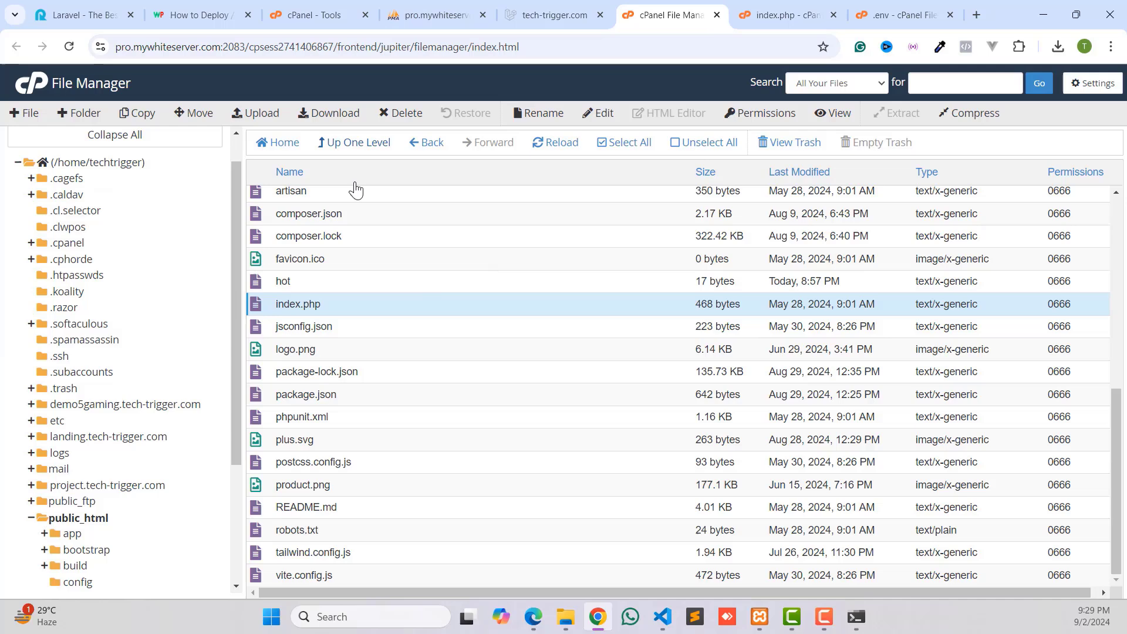
{"action": "scroll", "coordinate": [355, 193], "scroll_direction": "up", "scroll_amount": 7}
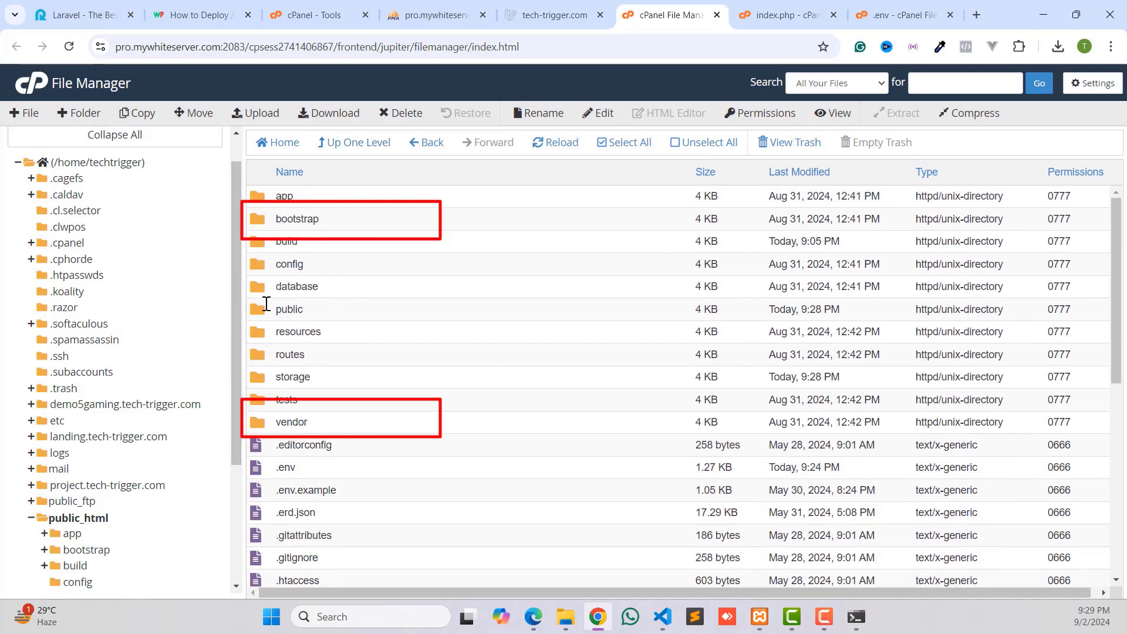
{"action": "scroll", "coordinate": [321, 303], "scroll_direction": "down", "scroll_amount": 8}
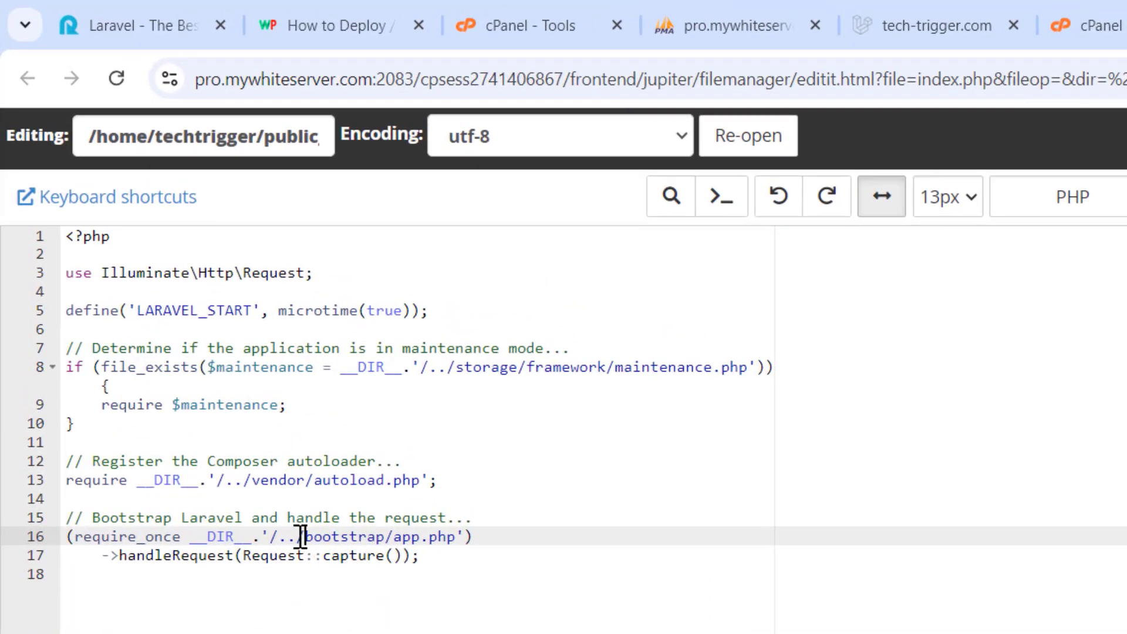
Remove '/..' from the vendor, bootstrap and storage paths and save index.php
{"action": "left_click", "coordinate": [248, 480]}
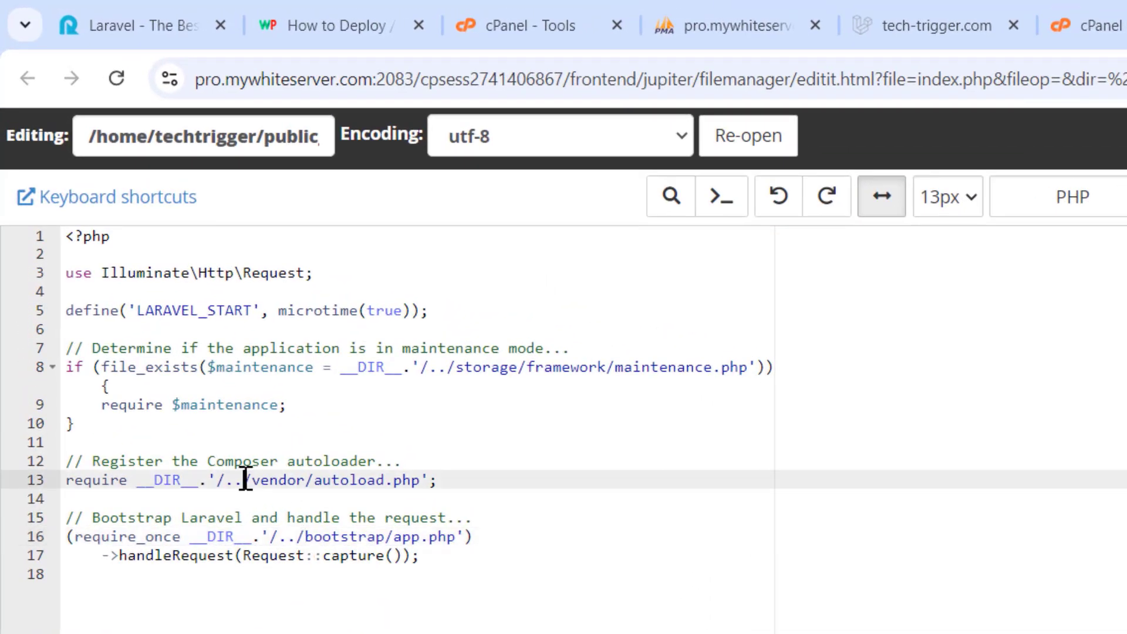
{"action": "key", "text": "BackSpace"}
{"action": "key", "text": "BackSpace"}
{"action": "key", "text": "BackSpace"}
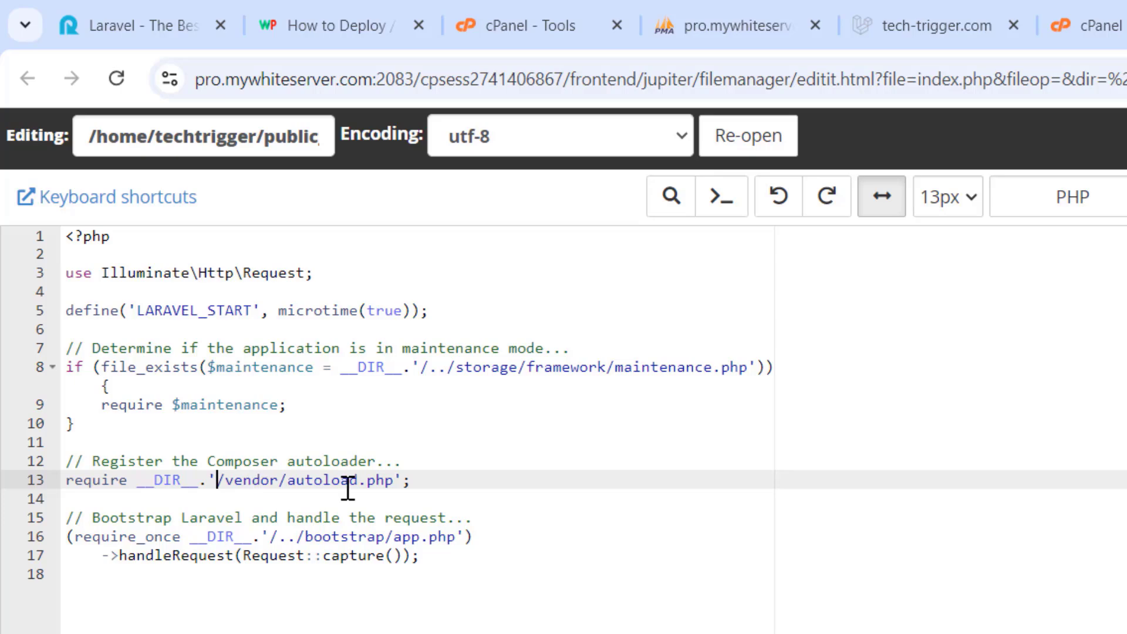
{"action": "left_click", "coordinate": [295, 536]}
{"action": "key", "text": "BackSpace"}
{"action": "key", "text": "BackSpace"}
{"action": "key", "text": "BackSpace"}
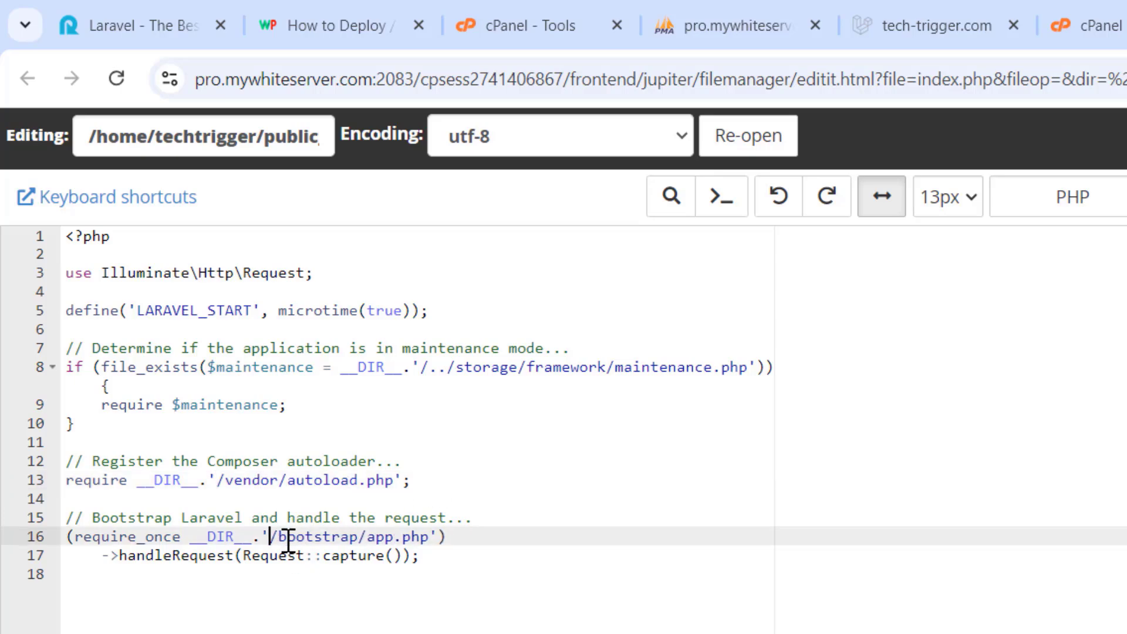
{"action": "left_click", "coordinate": [447, 367]}
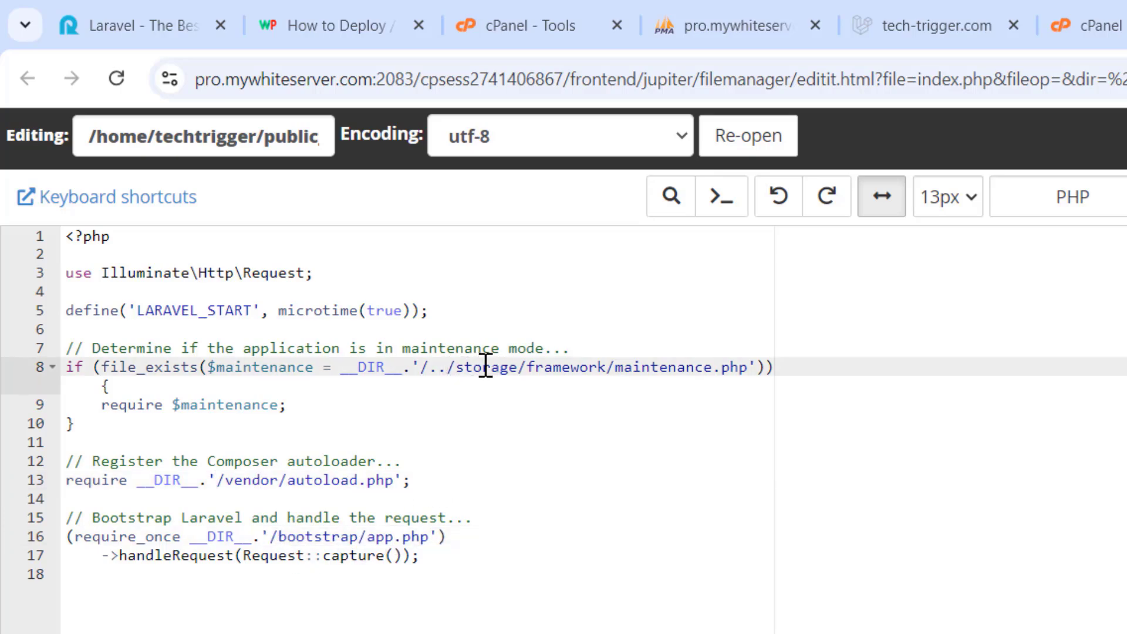
{"action": "key", "text": "BackSpace"}
{"action": "key", "text": "BackSpace"}
{"action": "key", "text": "BackSpace"}
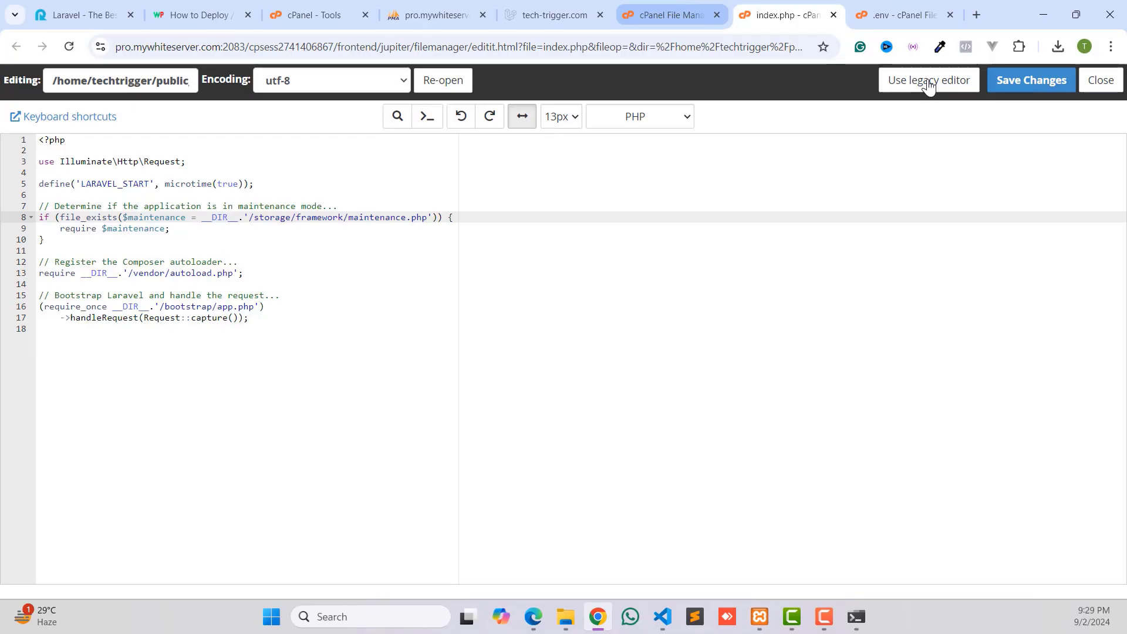
{"action": "left_click", "coordinate": [1027, 80]}
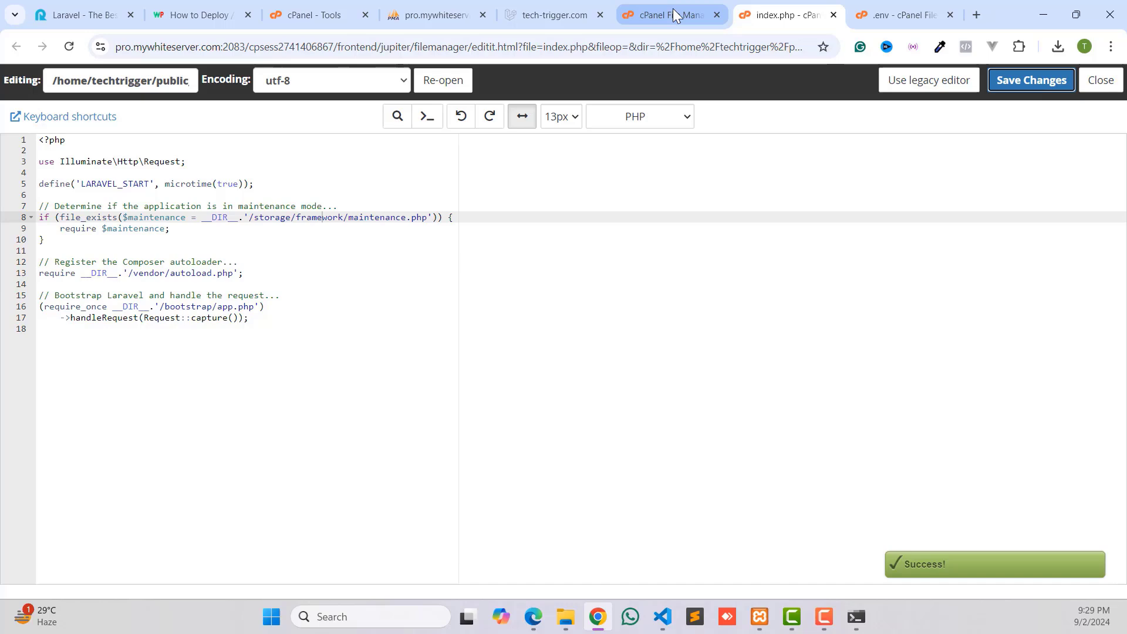
Close the index.php editor and return to the public_html listing
{"action": "left_click", "coordinate": [673, 14]}
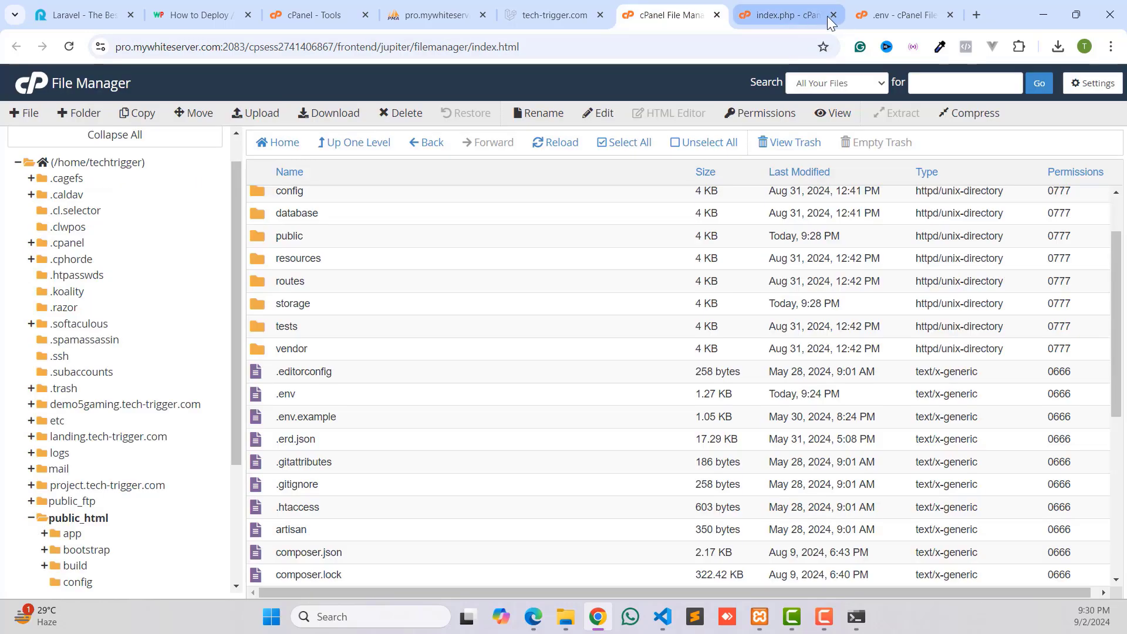
{"action": "left_click", "coordinate": [831, 16]}
{"action": "scroll", "coordinate": [298, 265], "scroll_direction": "up", "scroll_amount": 2}
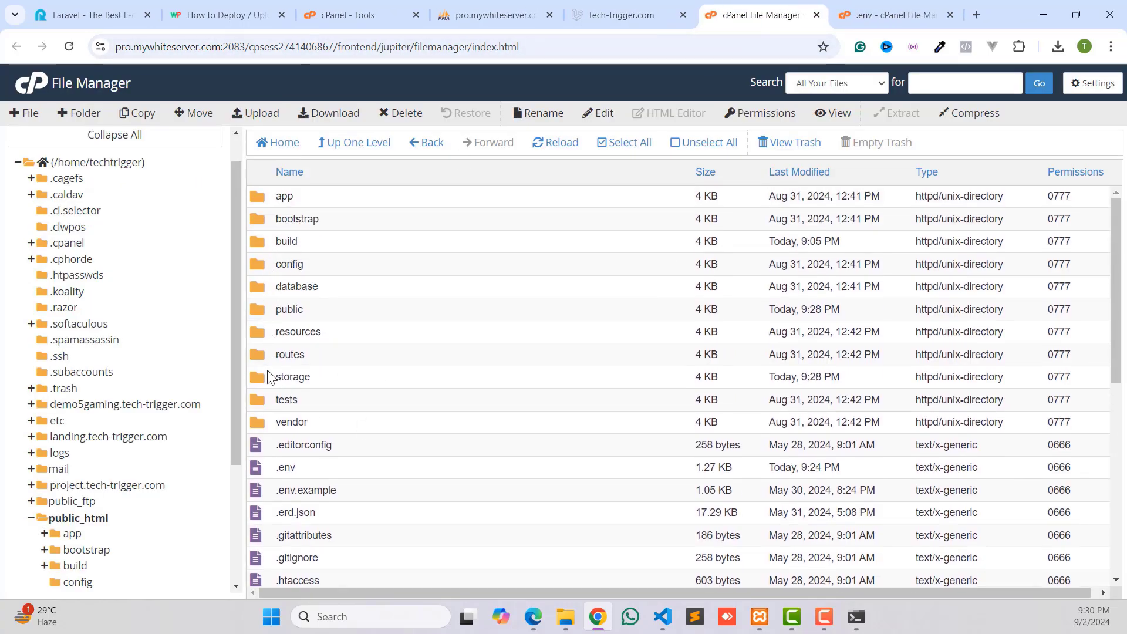
Change the storage folder's permissions to 775 by removing World write
{"action": "right_click", "coordinate": [265, 378]}
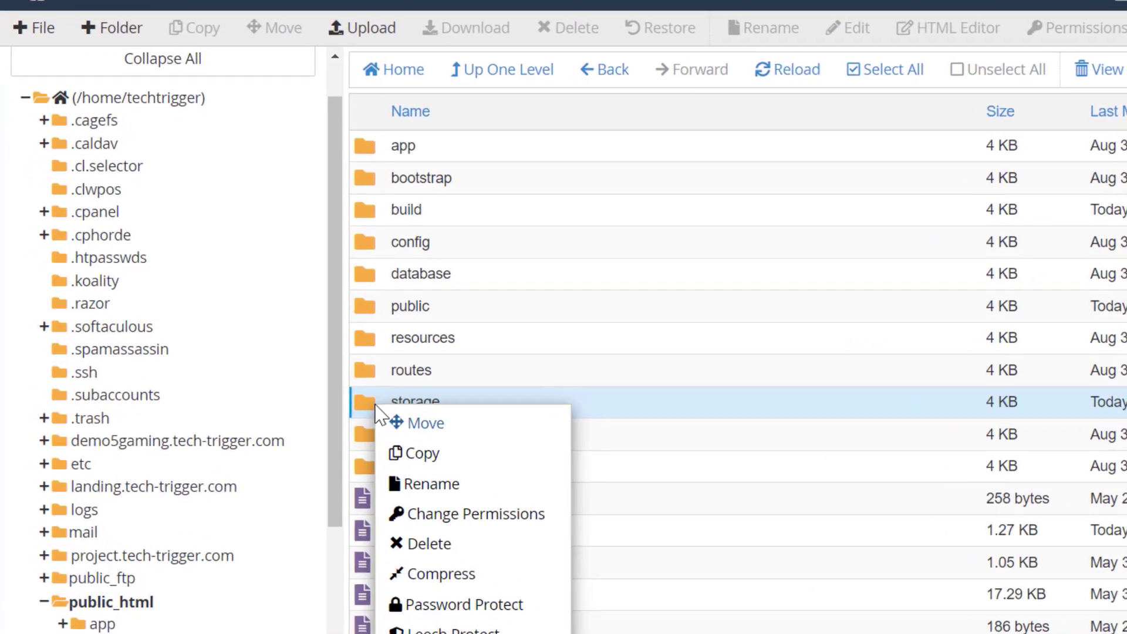
{"action": "left_click", "coordinate": [446, 383]}
{"action": "right_click", "coordinate": [387, 409]}
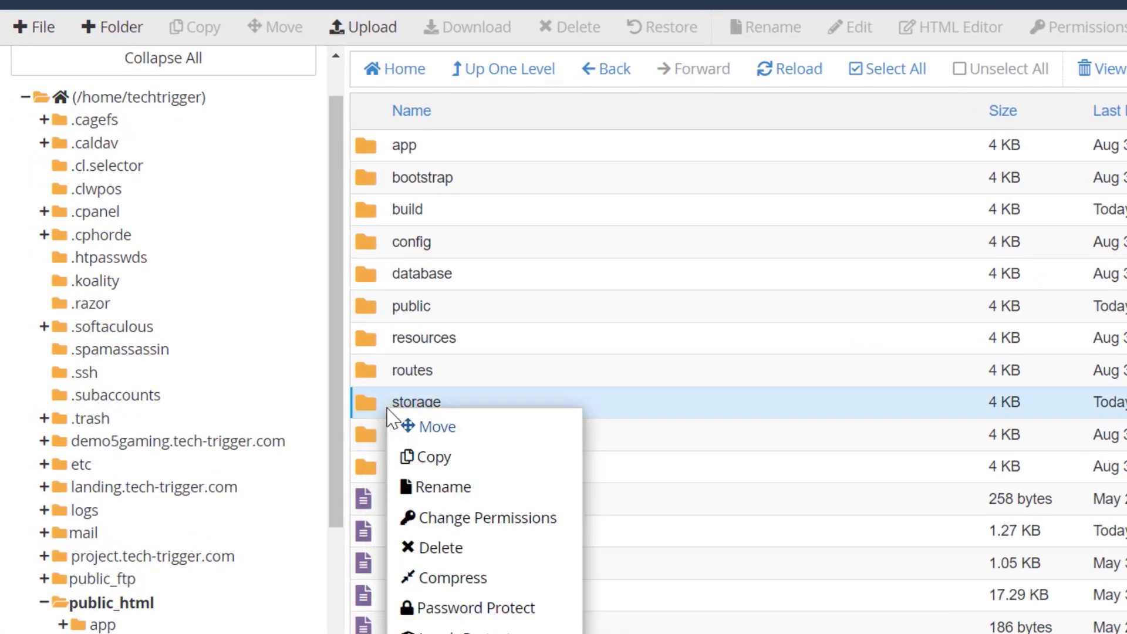
{"action": "left_click", "coordinate": [472, 519]}
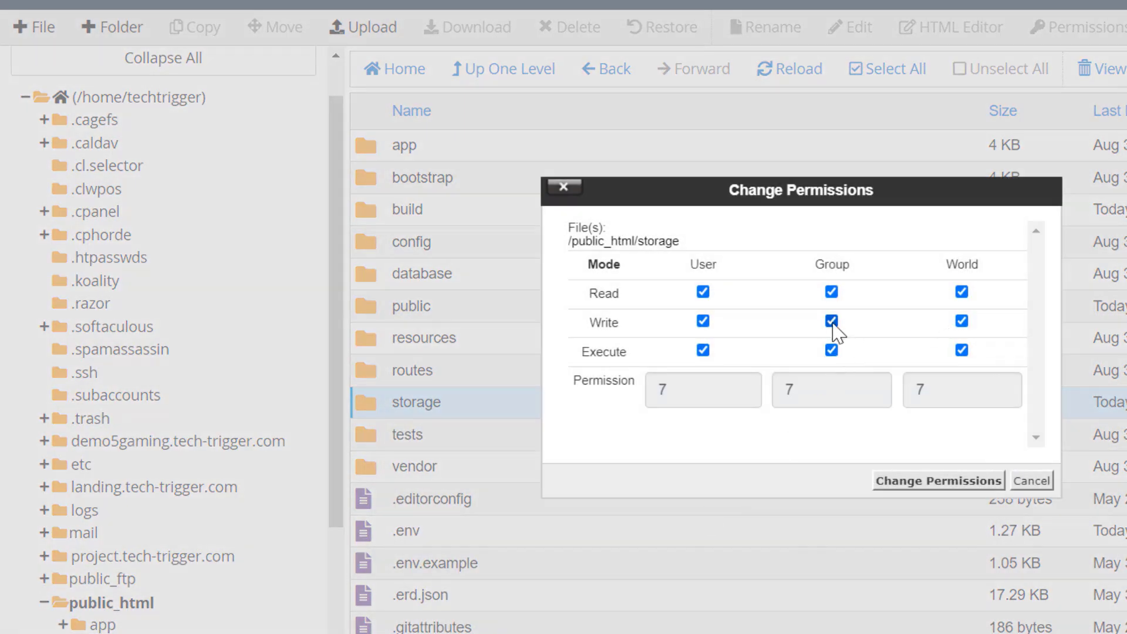
{"action": "left_click", "coordinate": [961, 321]}
{"action": "left_click", "coordinate": [931, 488]}
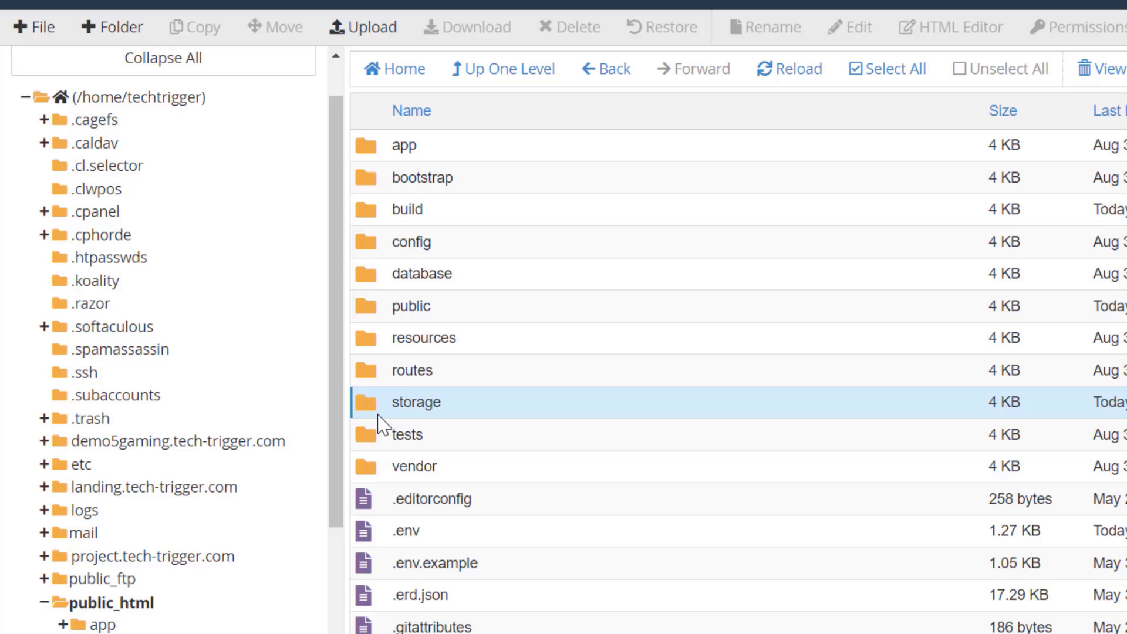
Inside bootstrap, set the cache folder's permissions to 775 without World write
{"action": "left_click", "coordinate": [378, 182]}
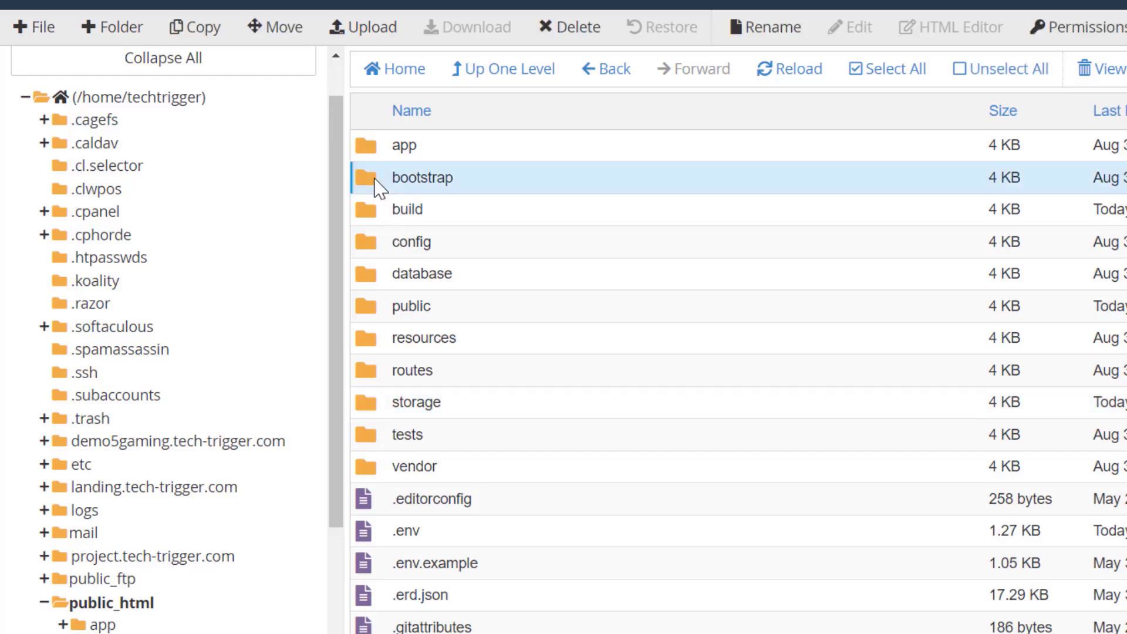
{"action": "right_click", "coordinate": [375, 179]}
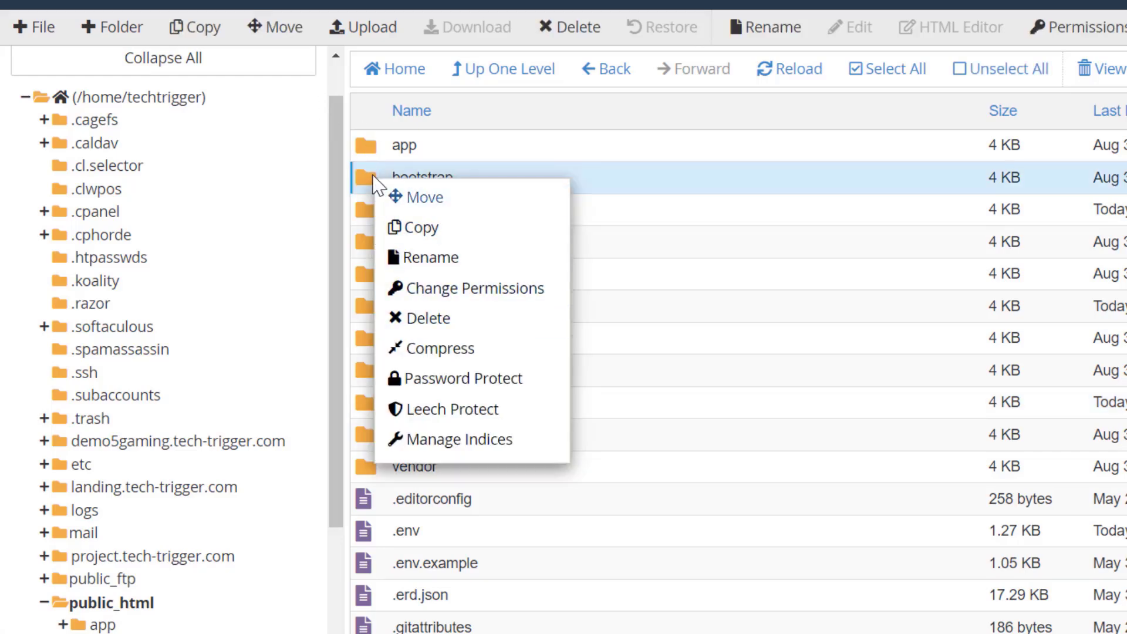
{"action": "double_click", "coordinate": [373, 178]}
{"action": "left_click", "coordinate": [398, 142]}
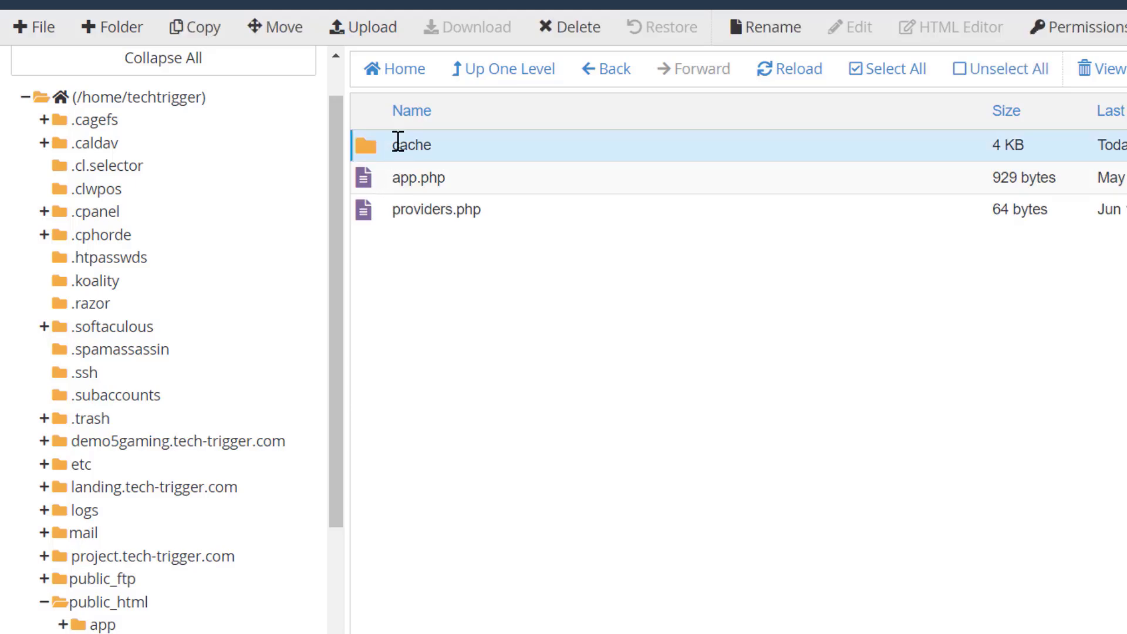
{"action": "right_click", "coordinate": [398, 143]}
{"action": "left_click", "coordinate": [457, 250]}
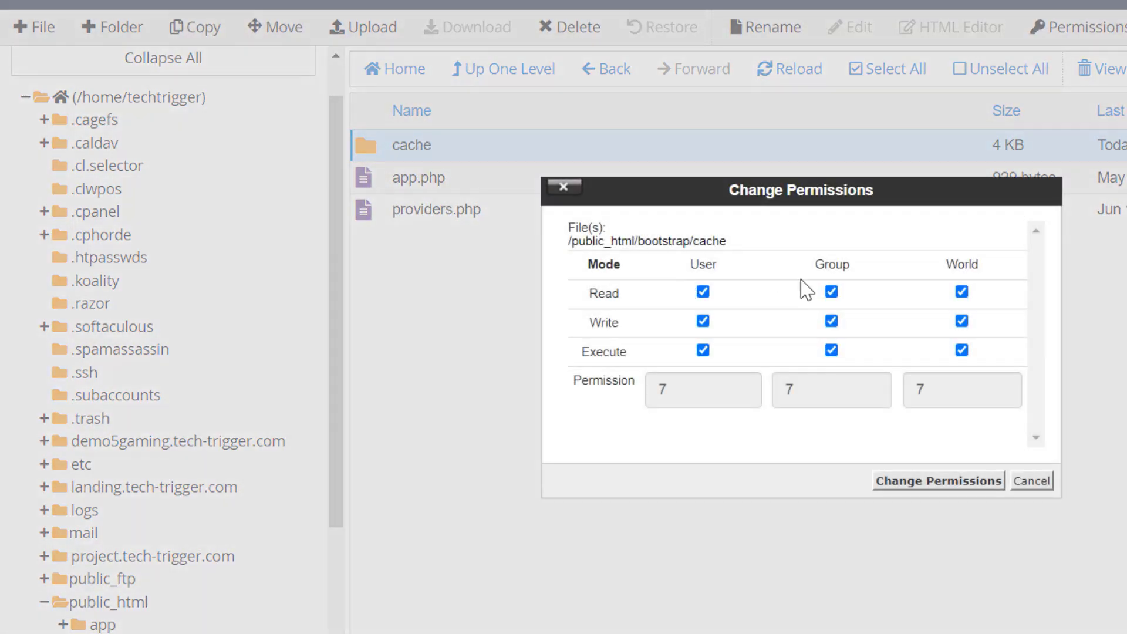
{"action": "left_click", "coordinate": [962, 320]}
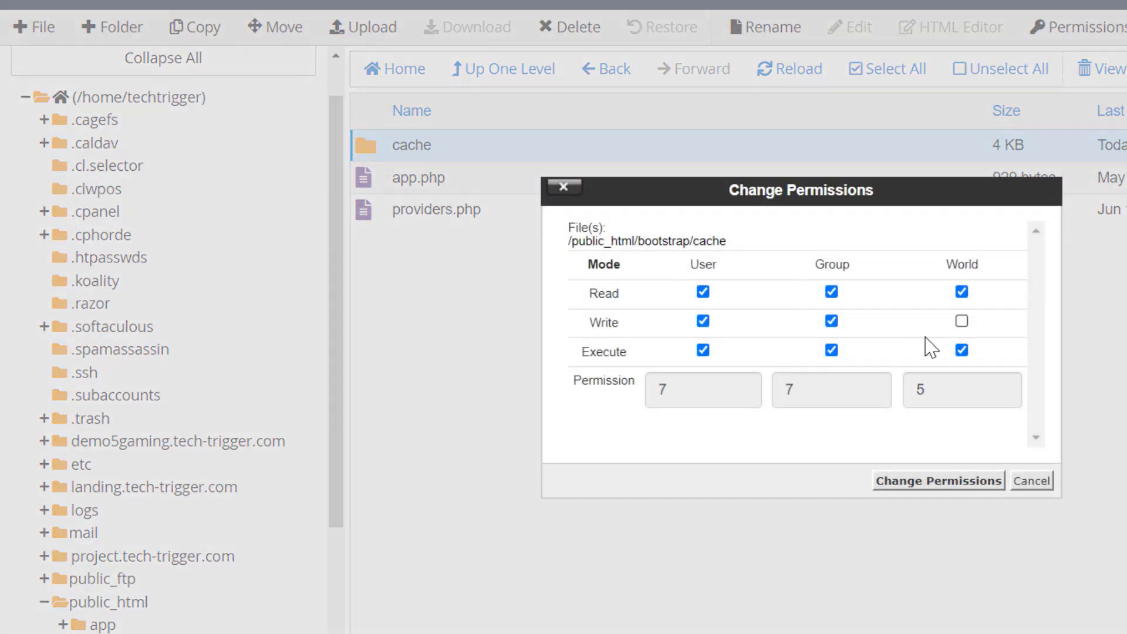
{"action": "left_click", "coordinate": [953, 490]}
Go back up to public_html, look over its files, and switch to the live site
{"action": "left_click", "coordinate": [479, 78]}
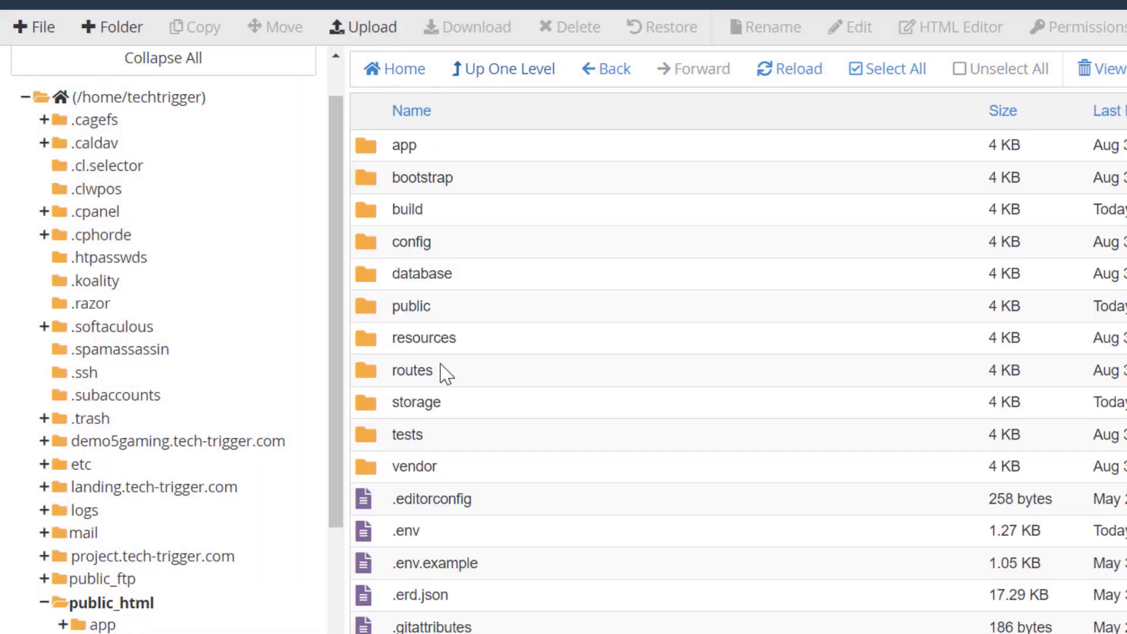
{"action": "left_click", "coordinate": [444, 433]}
{"action": "left_click", "coordinate": [487, 500]}
{"action": "scroll", "coordinate": [479, 464], "scroll_direction": "down", "scroll_amount": 5}
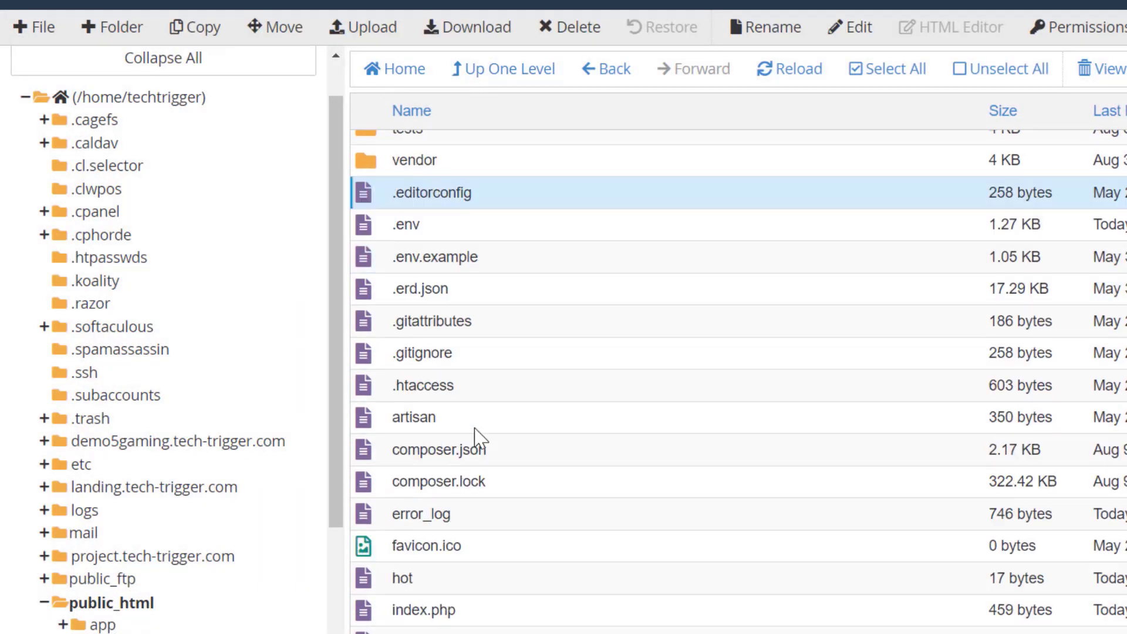
{"action": "scroll", "coordinate": [476, 449], "scroll_direction": "up", "scroll_amount": 3}
{"action": "scroll", "coordinate": [444, 423], "scroll_direction": "down", "scroll_amount": 5}
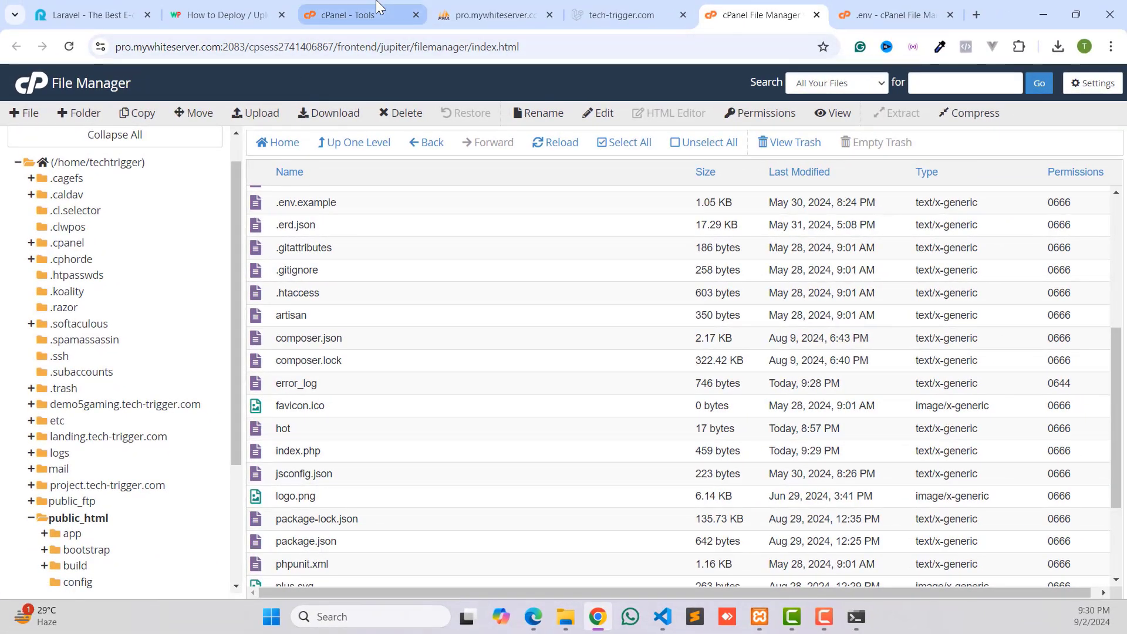
{"action": "key", "text": "ctrl+4"}
{"action": "key", "text": "ctrl+5"}
Reload the live site and read its SQLSTATE access-denied error, then return to cPanel
{"action": "left_click", "coordinate": [69, 47]}
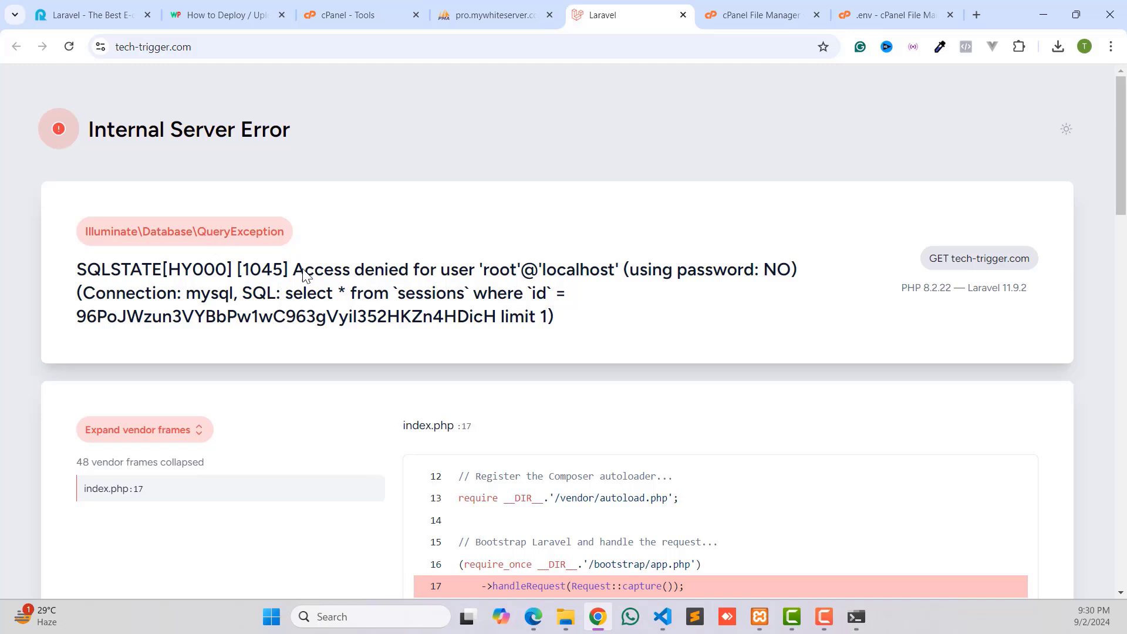
{"action": "left_click_drag", "start_coordinate": [291, 263], "coordinate": [631, 312]}
{"action": "left_click", "coordinate": [613, 300]}
{"action": "left_click_drag", "start_coordinate": [443, 271], "coordinate": [630, 270]}
{"action": "left_click", "coordinate": [672, 271]}
{"action": "left_click_drag", "start_coordinate": [388, 316], "coordinate": [389, 293]}
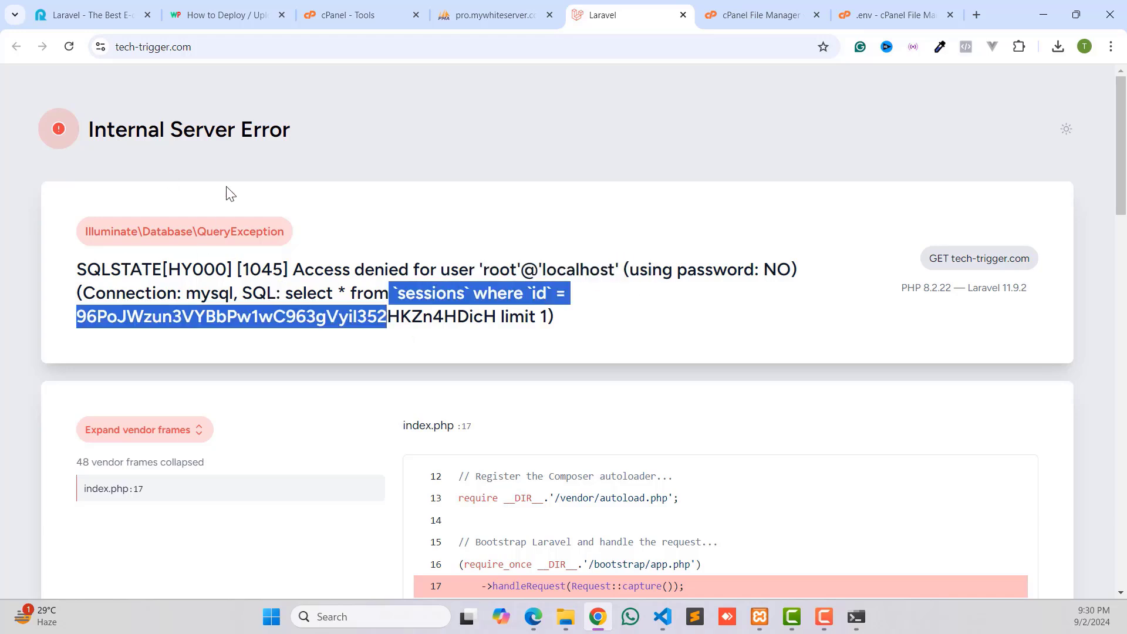
{"action": "triple_click", "coordinate": [190, 130]}
{"action": "left_click", "coordinate": [358, 298]}
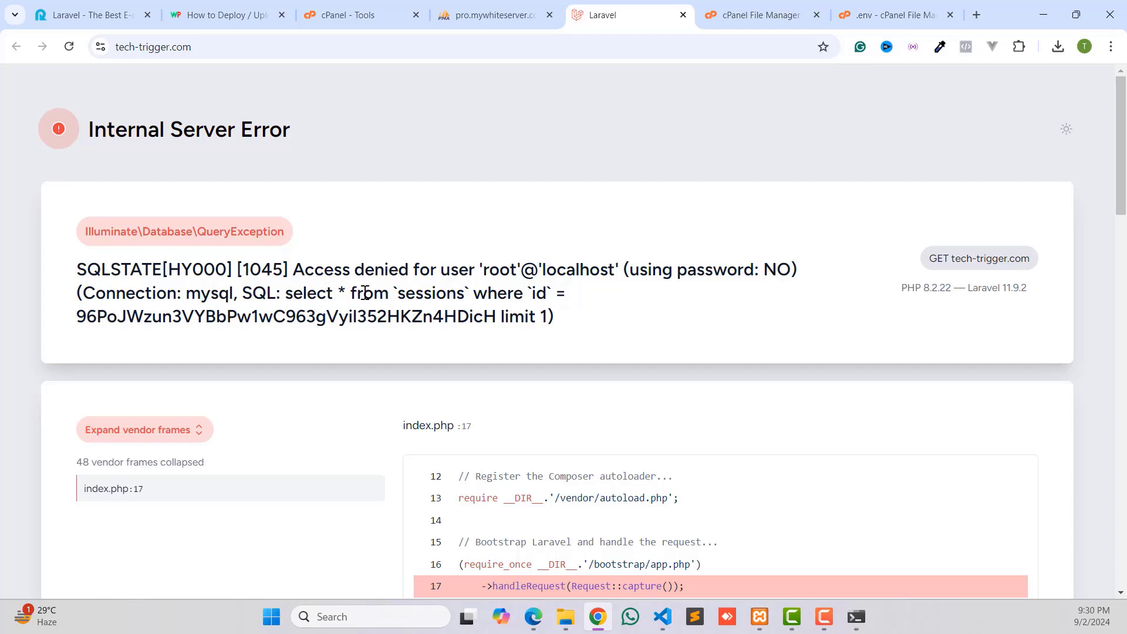
{"action": "left_click", "coordinate": [721, 17]}
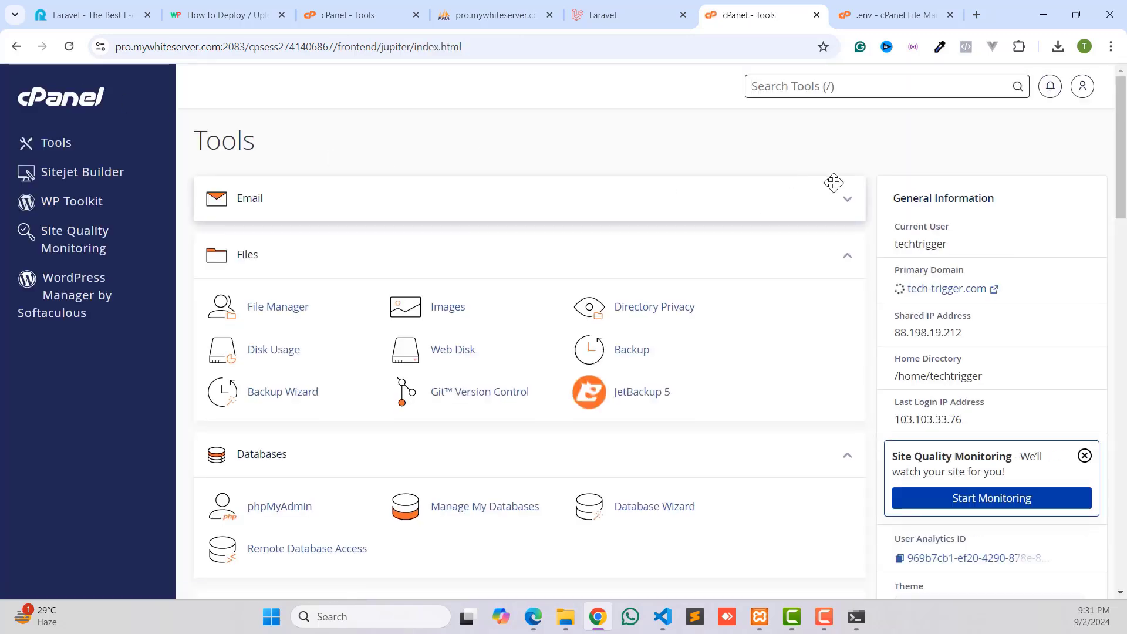
Search tools for 'sssh', view SSH Access, then go back to the live site's error
{"action": "left_click", "coordinate": [802, 86]}
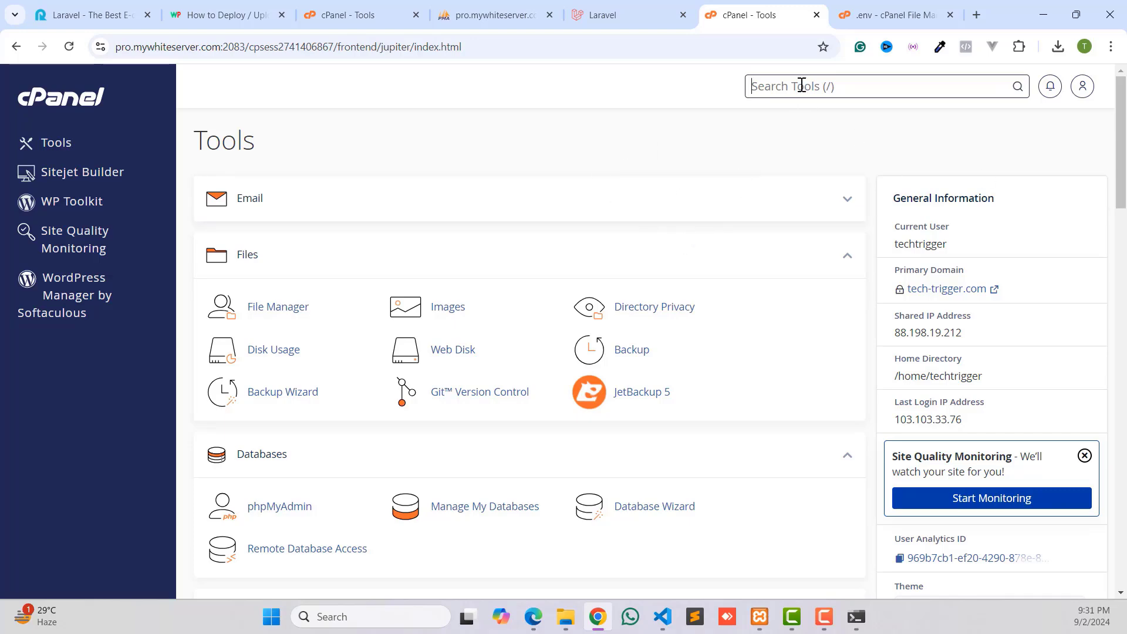
{"action": "type", "text": "s"}
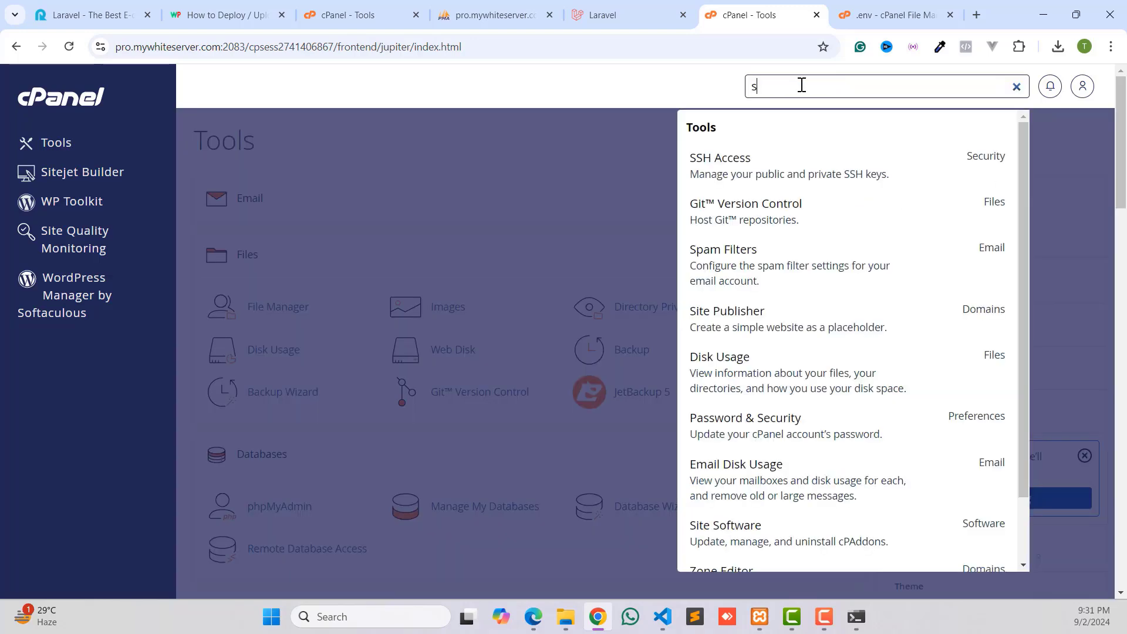
{"action": "type", "text": "ssh"}
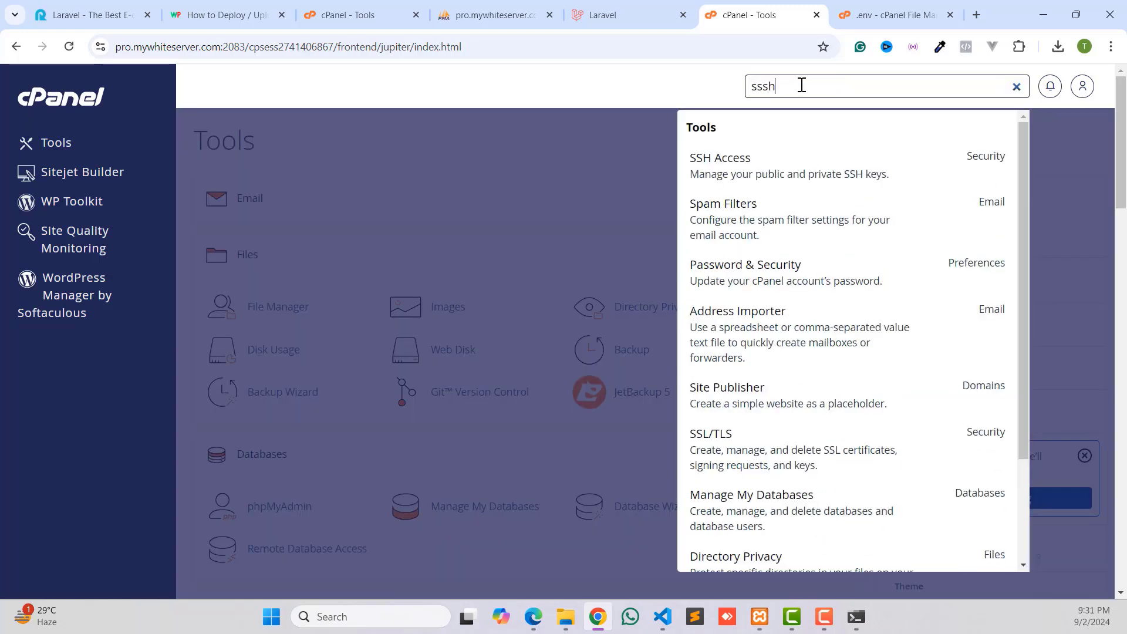
{"action": "left_click", "coordinate": [729, 171]}
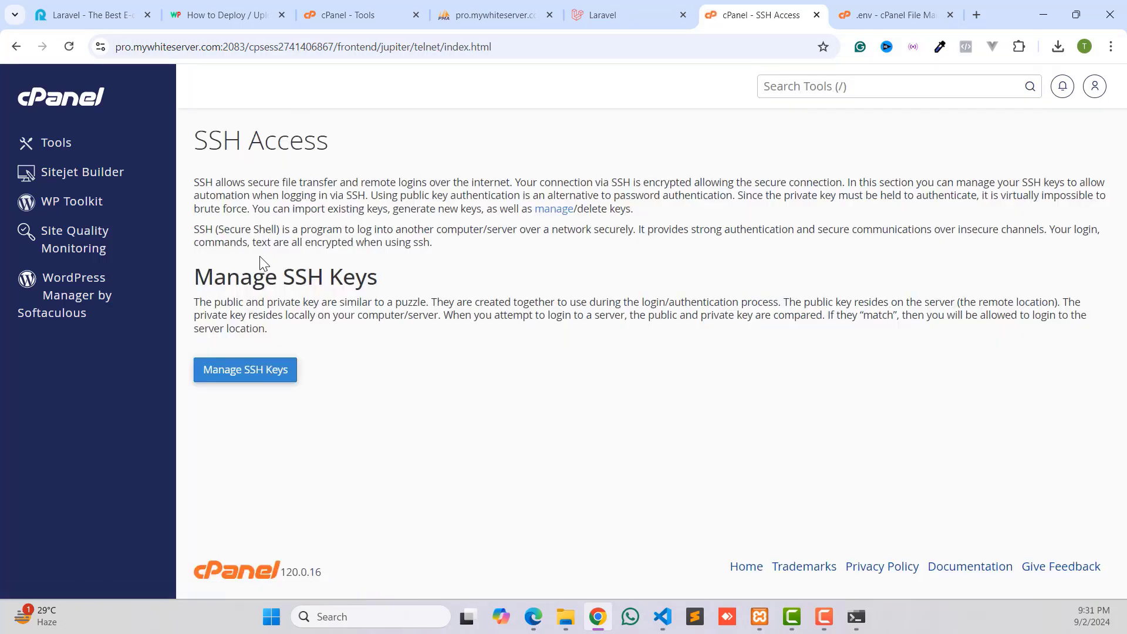
{"action": "left_click", "coordinate": [98, 111]}
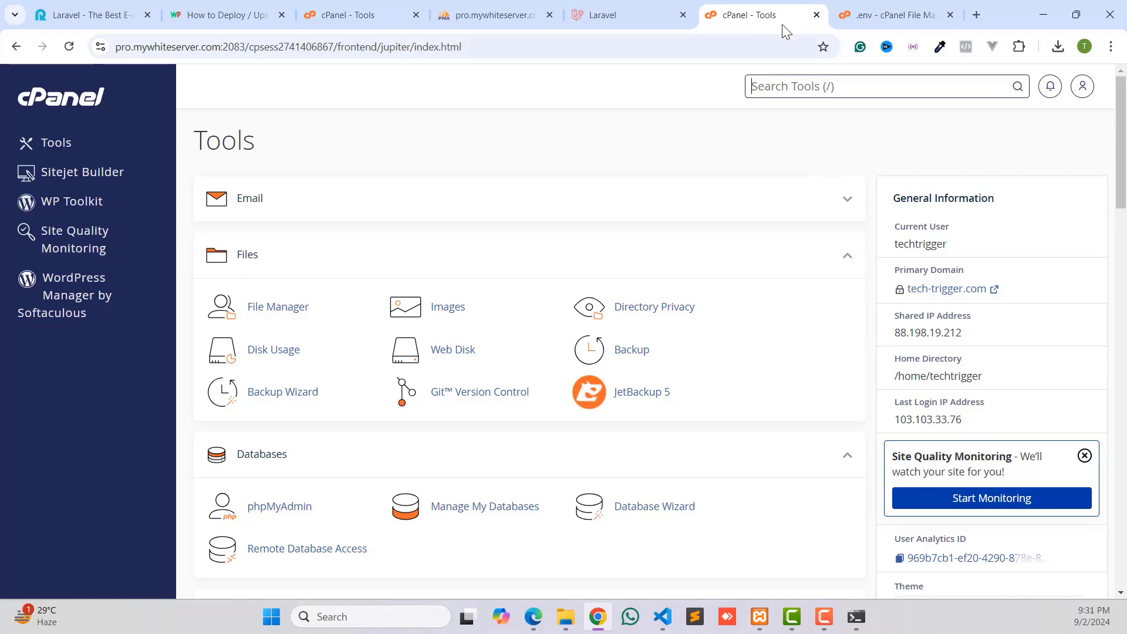
{"action": "left_click", "coordinate": [638, 10]}
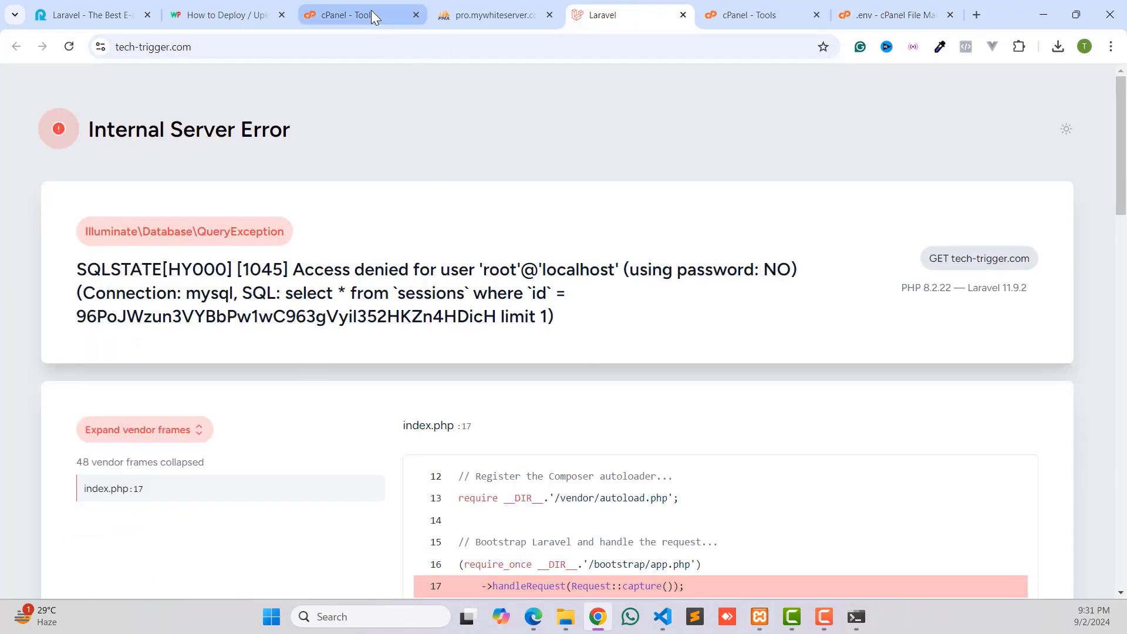
Close the .env file editor tab and return to the public_html listing
{"action": "key", "text": "ctrl+9"}
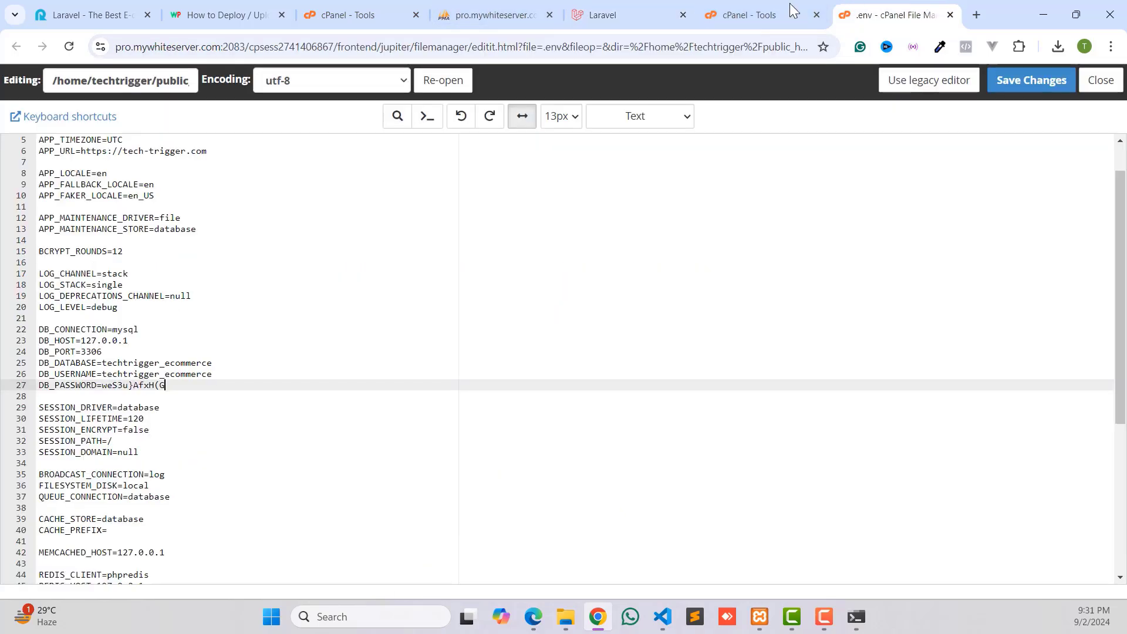
{"action": "key", "text": "ctrl+w"}
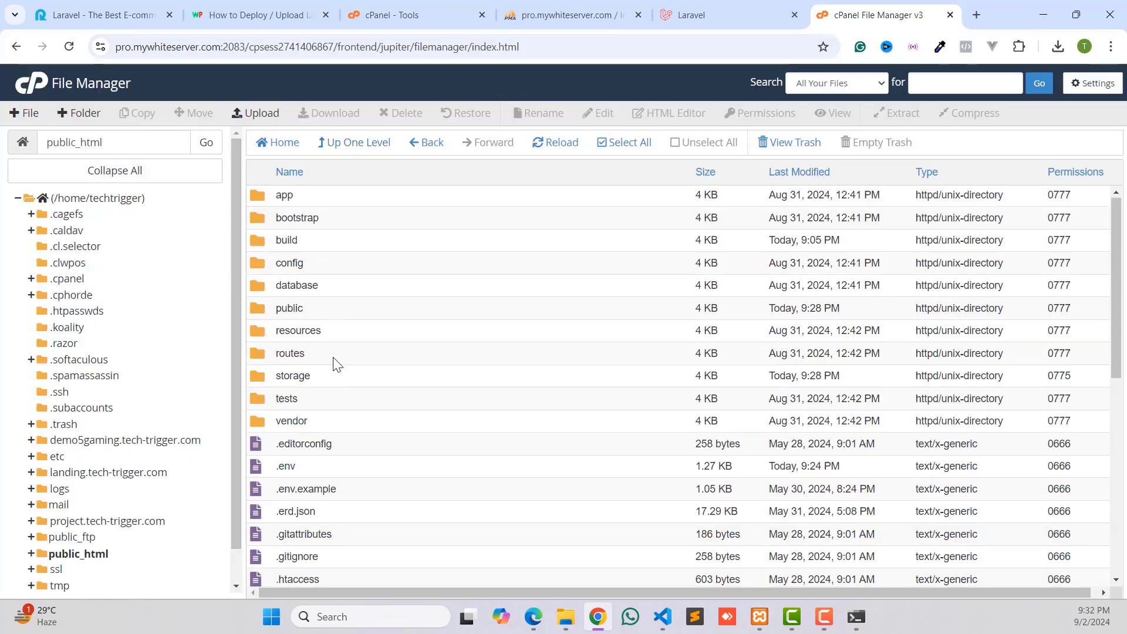
{"action": "scroll", "coordinate": [334, 405], "scroll_direction": "down", "scroll_amount": 7}
{"action": "scroll", "coordinate": [335, 441], "scroll_direction": "up", "scroll_amount": 7}
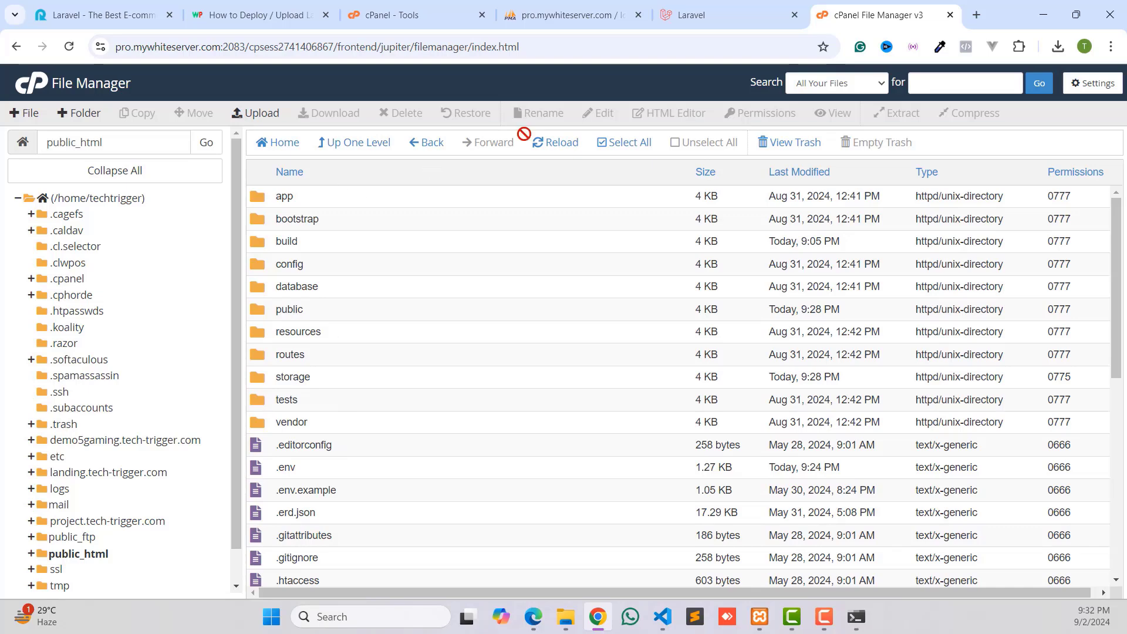
Compress everything in public_html into a zip archive named production_ecom.zip
{"action": "left_click", "coordinate": [621, 142]}
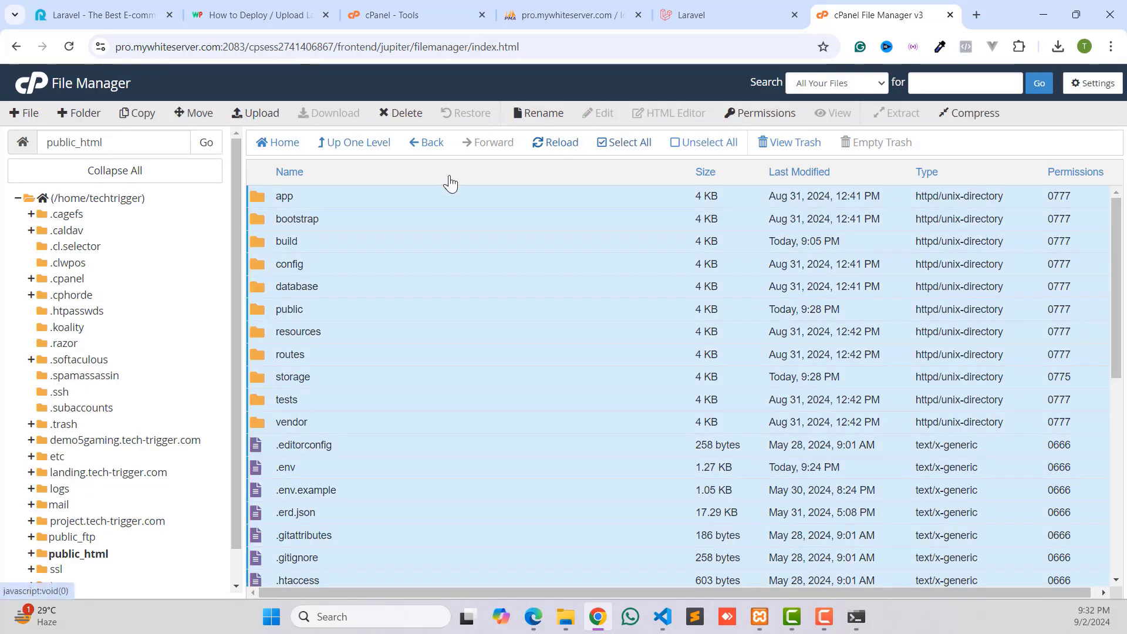
{"action": "right_click", "coordinate": [408, 222]}
{"action": "left_click", "coordinate": [457, 344]}
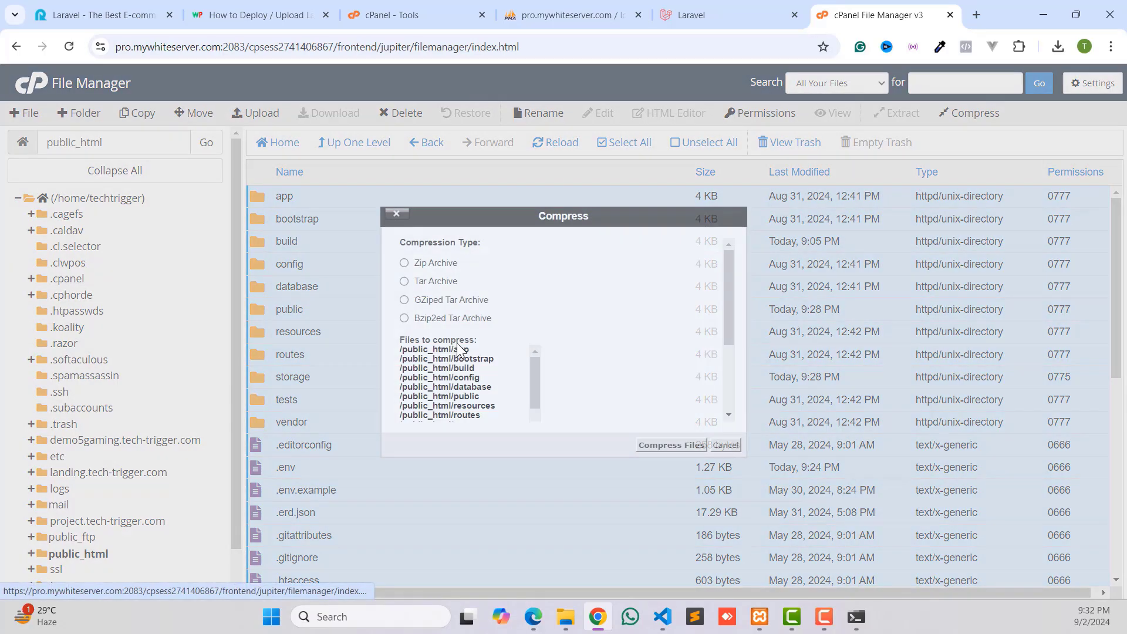
{"action": "scroll", "coordinate": [477, 303], "scroll_direction": "down", "scroll_amount": 5}
{"action": "scroll", "coordinate": [446, 288], "scroll_direction": "up", "scroll_amount": 5}
{"action": "left_click", "coordinate": [432, 265]}
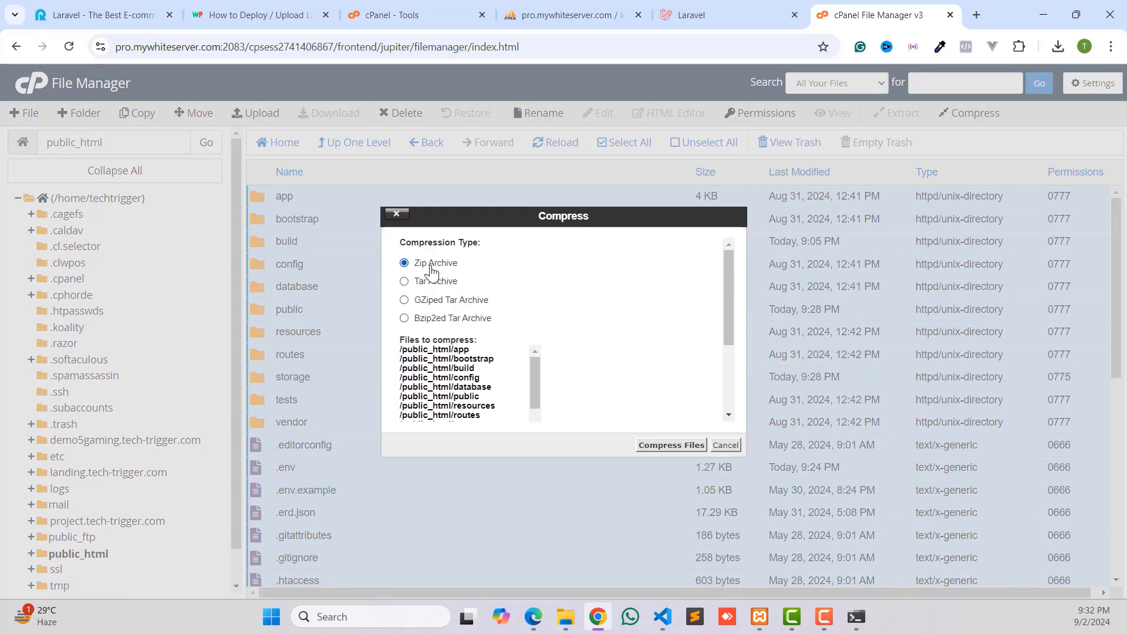
{"action": "scroll", "coordinate": [499, 399], "scroll_direction": "down", "scroll_amount": 10}
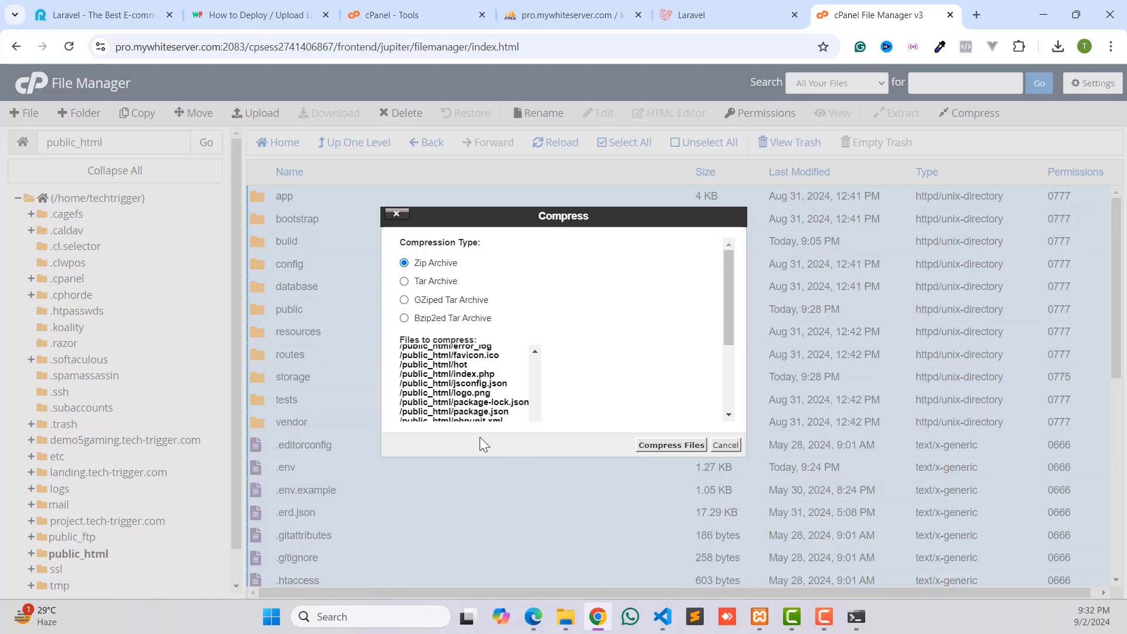
{"action": "left_click", "coordinate": [504, 400]}
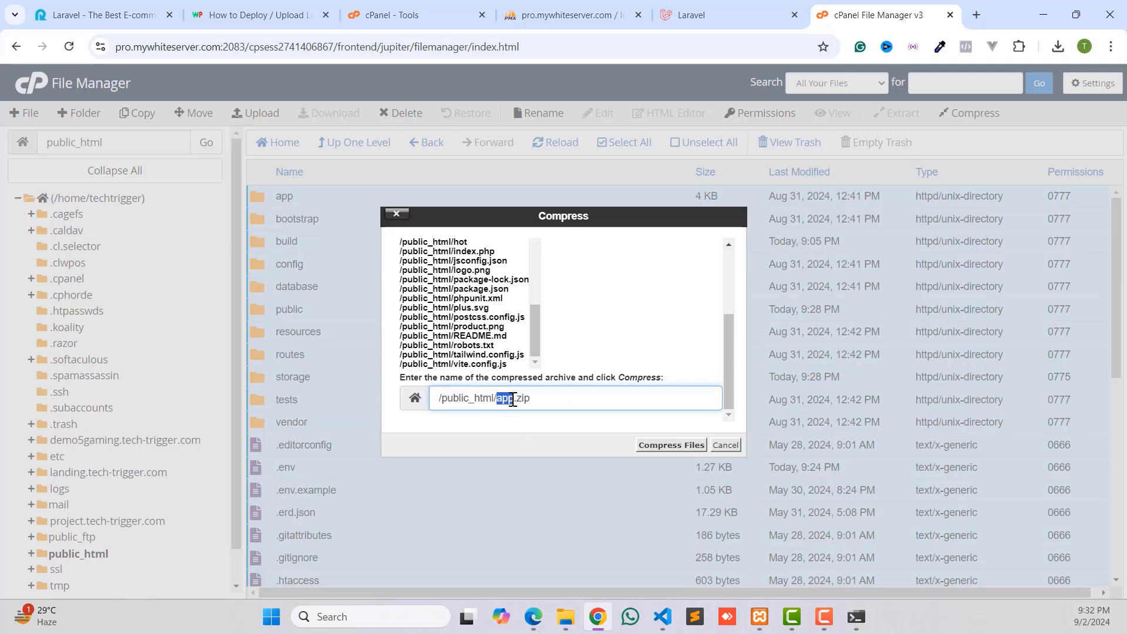
{"action": "type", "text": "public_html/production_ecom"}
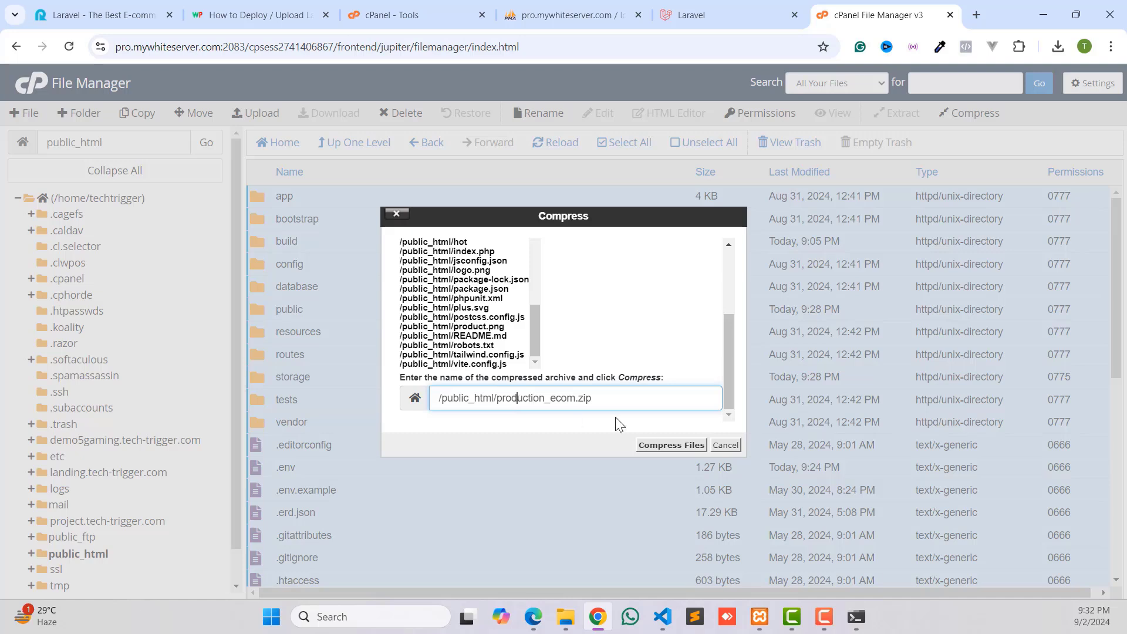
{"action": "left_click", "coordinate": [656, 446]}
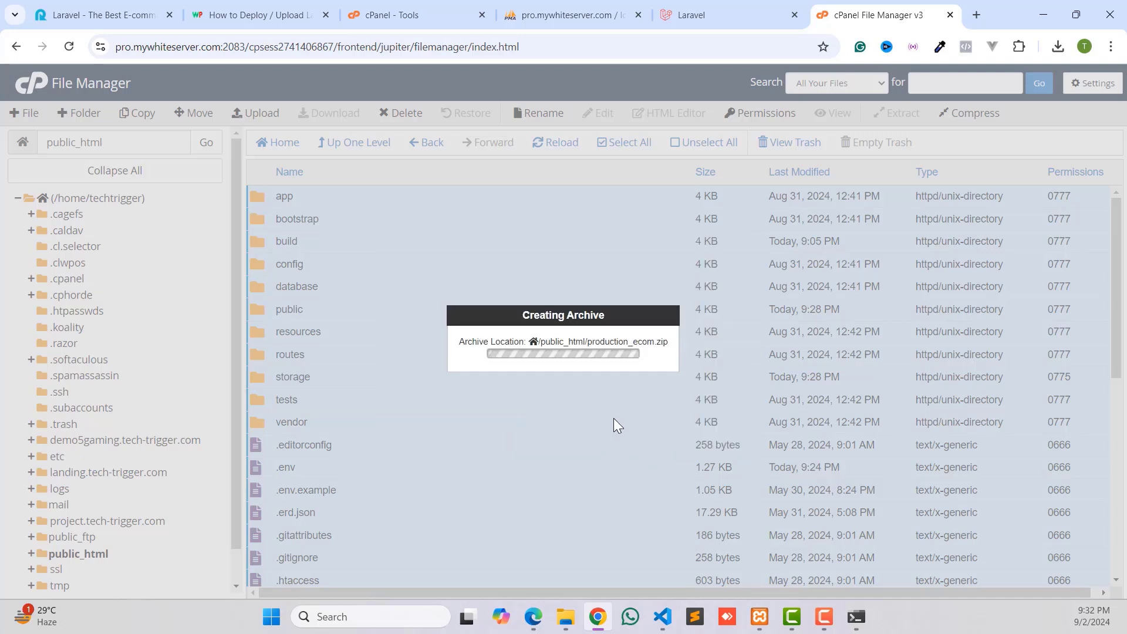
Download production_ecom.zip to the computer
{"action": "scroll", "coordinate": [317, 335], "scroll_direction": "down", "scroll_amount": 10}
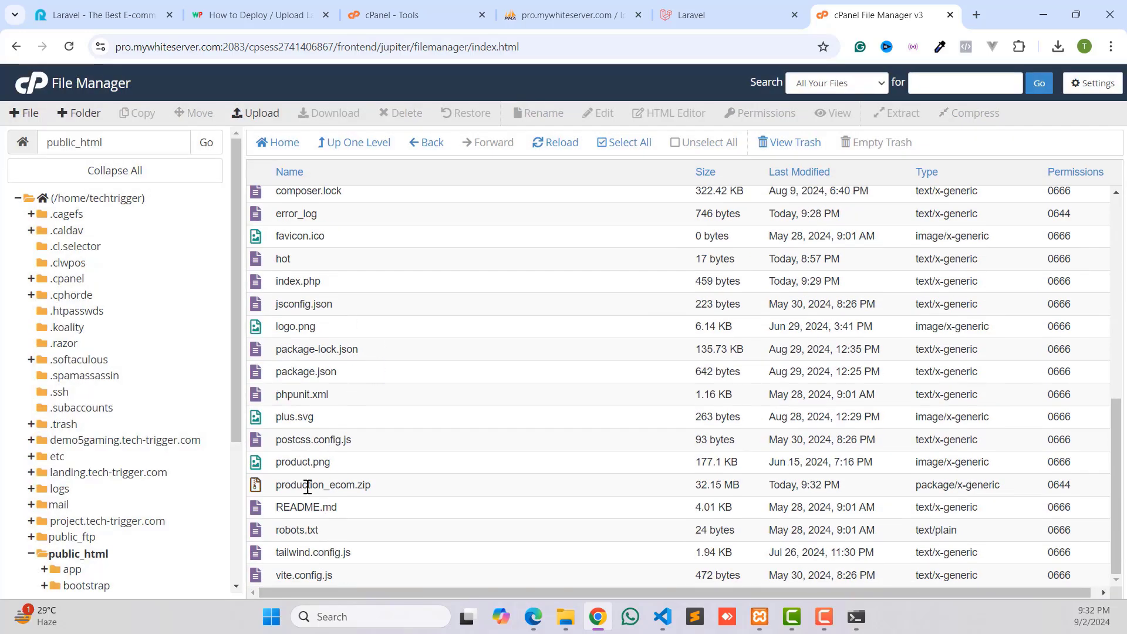
{"action": "left_click", "coordinate": [339, 483]}
{"action": "right_click", "coordinate": [310, 484]}
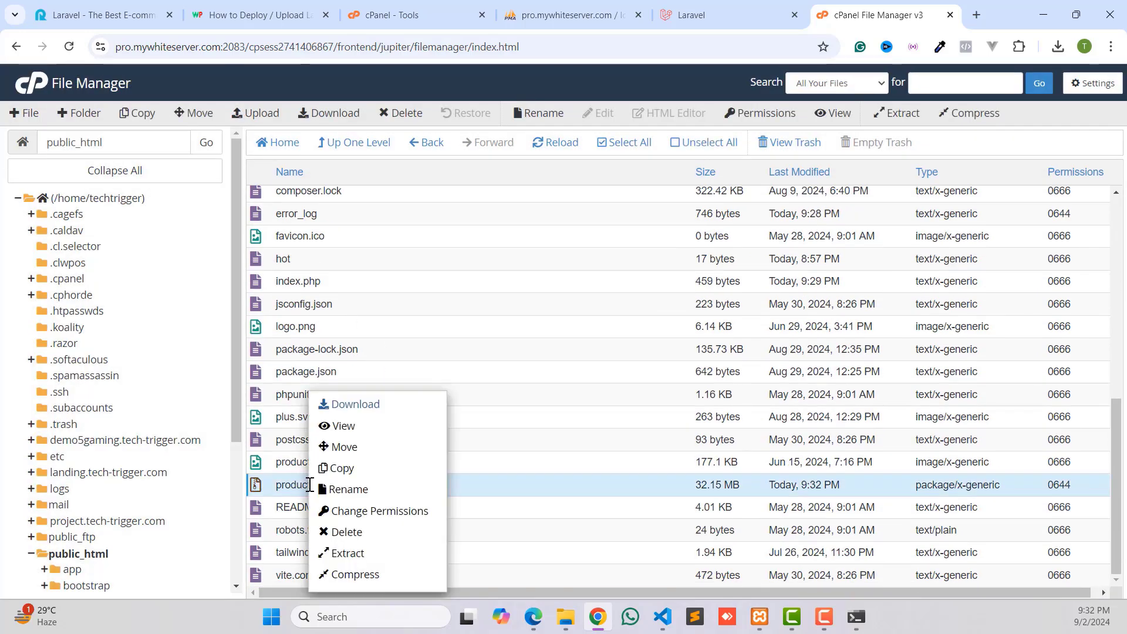
{"action": "left_click", "coordinate": [358, 413]}
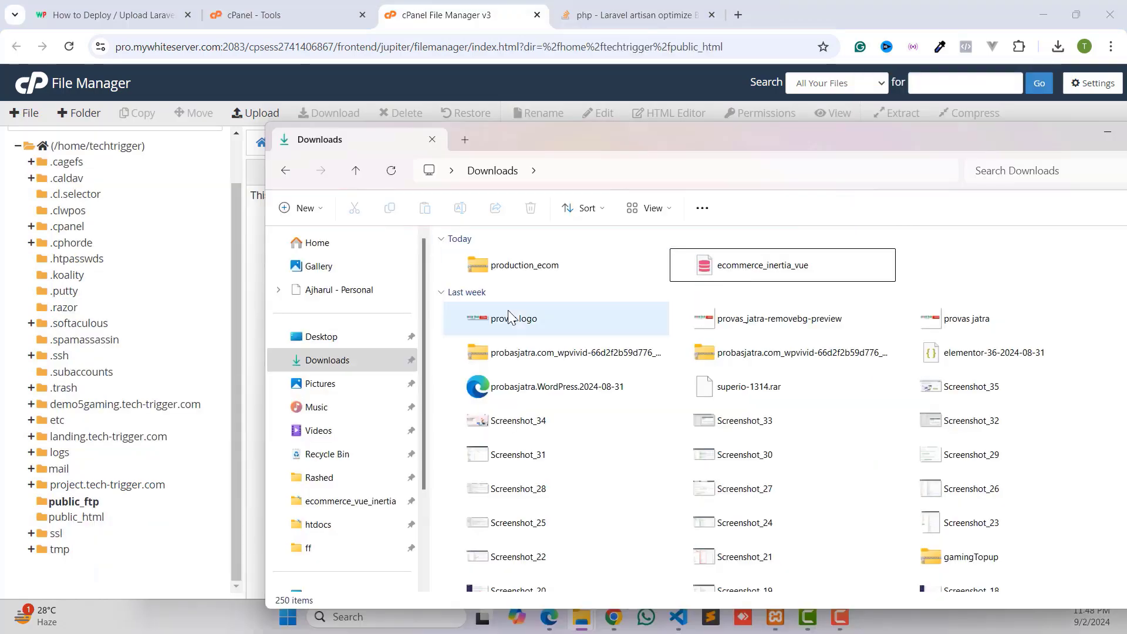
Extract production_ecom.zip with WinRAR into a production_ecom folder in Downloads
{"action": "left_click", "coordinate": [520, 271]}
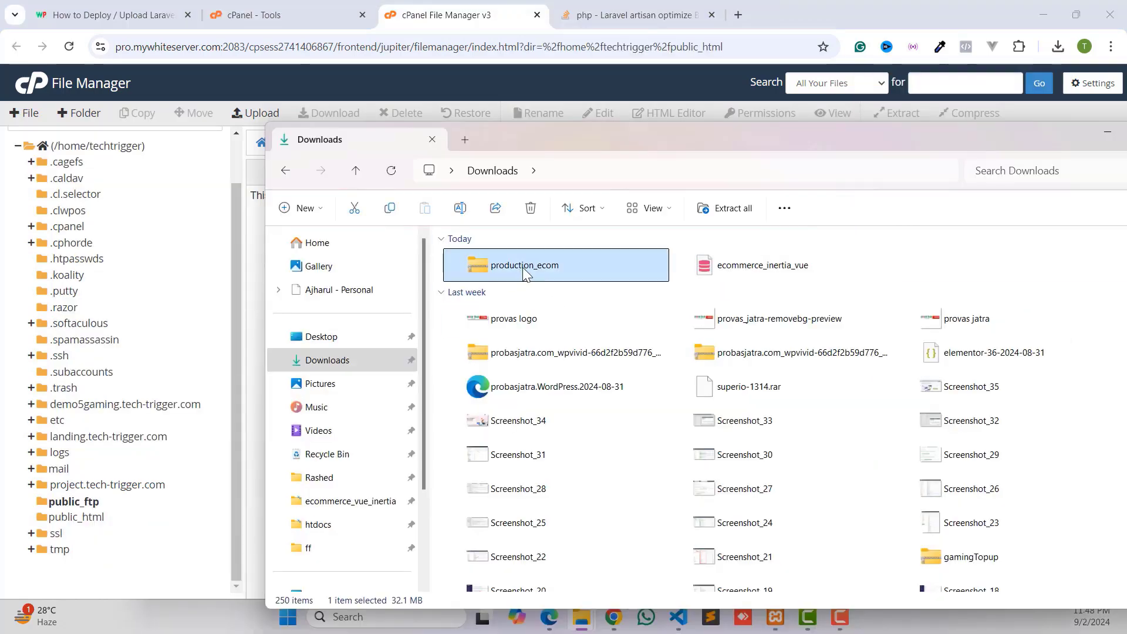
{"action": "right_click", "coordinate": [524, 269]}
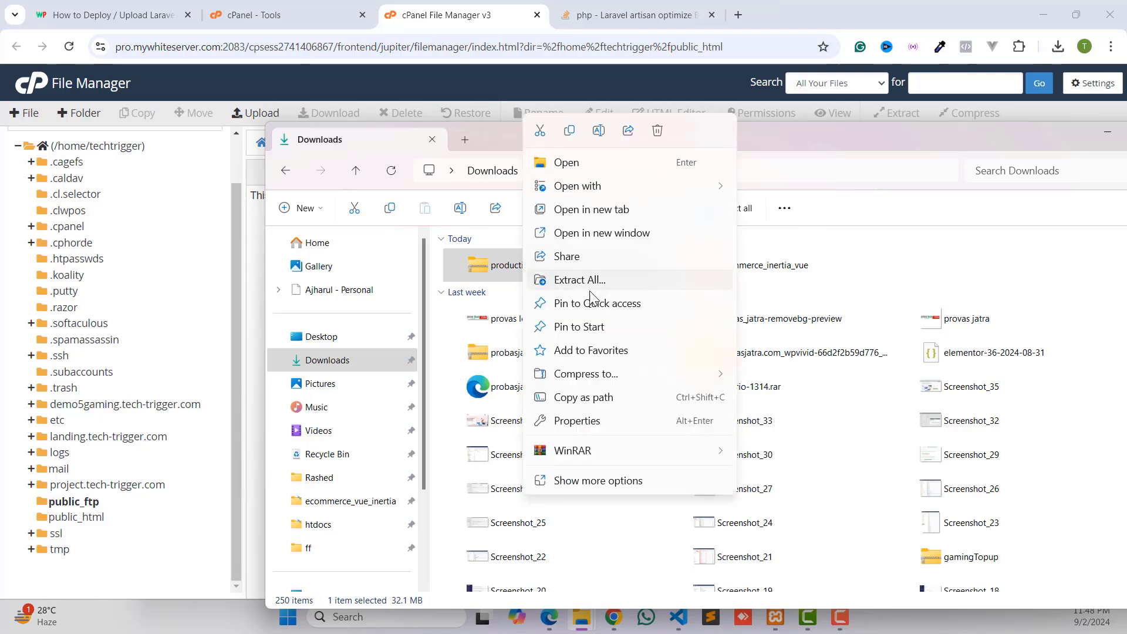
{"action": "mouse_move", "coordinate": [632, 459]}
{"action": "left_click", "coordinate": [763, 499]}
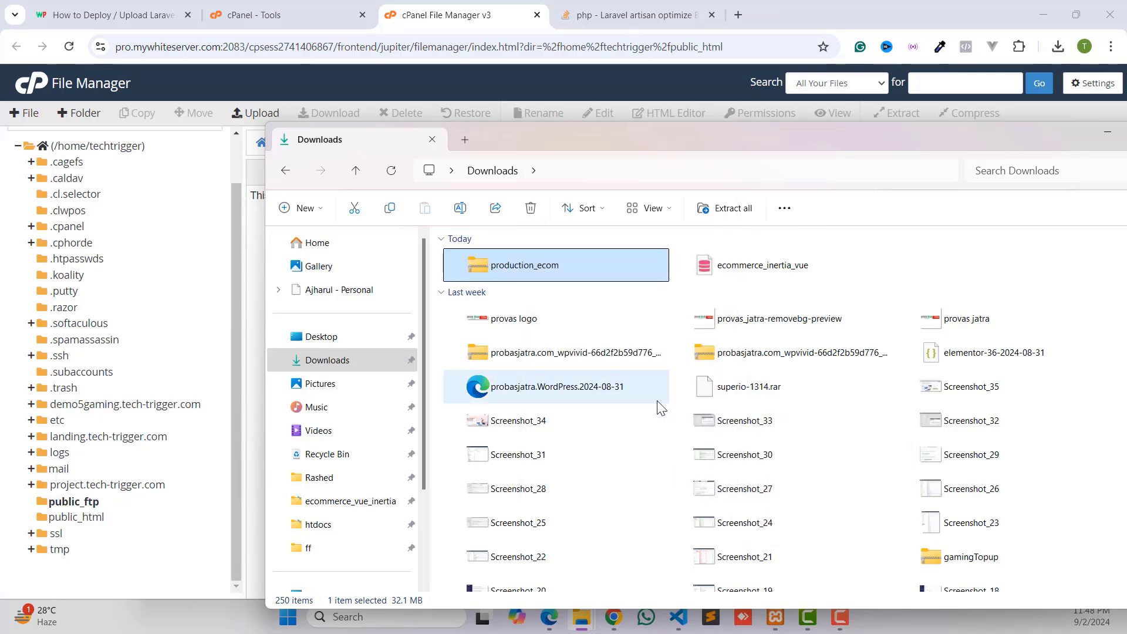
Open a PowerShell terminal inside the extracted production_ecom folder
{"action": "left_click", "coordinate": [949, 276]}
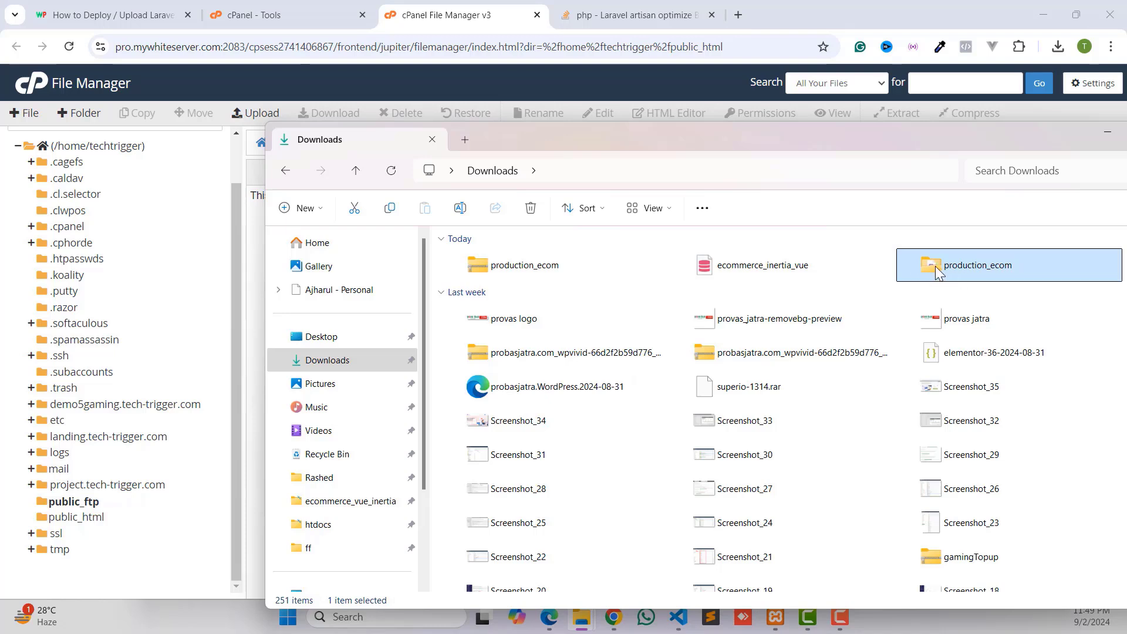
{"action": "double_click", "coordinate": [933, 271]}
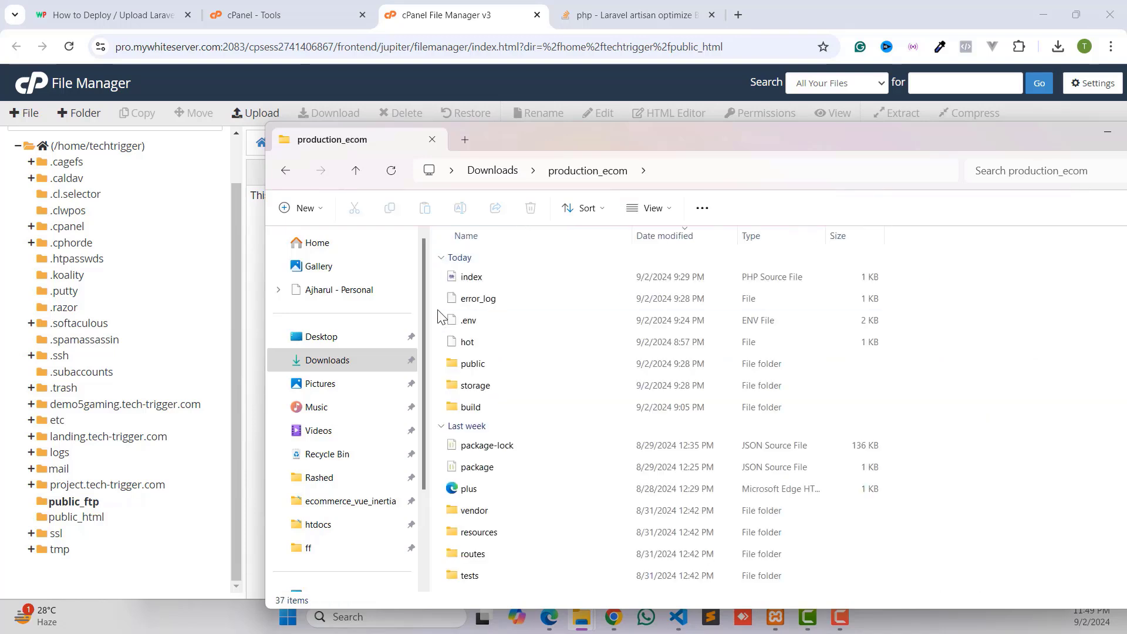
{"action": "right_click", "coordinate": [442, 317]}
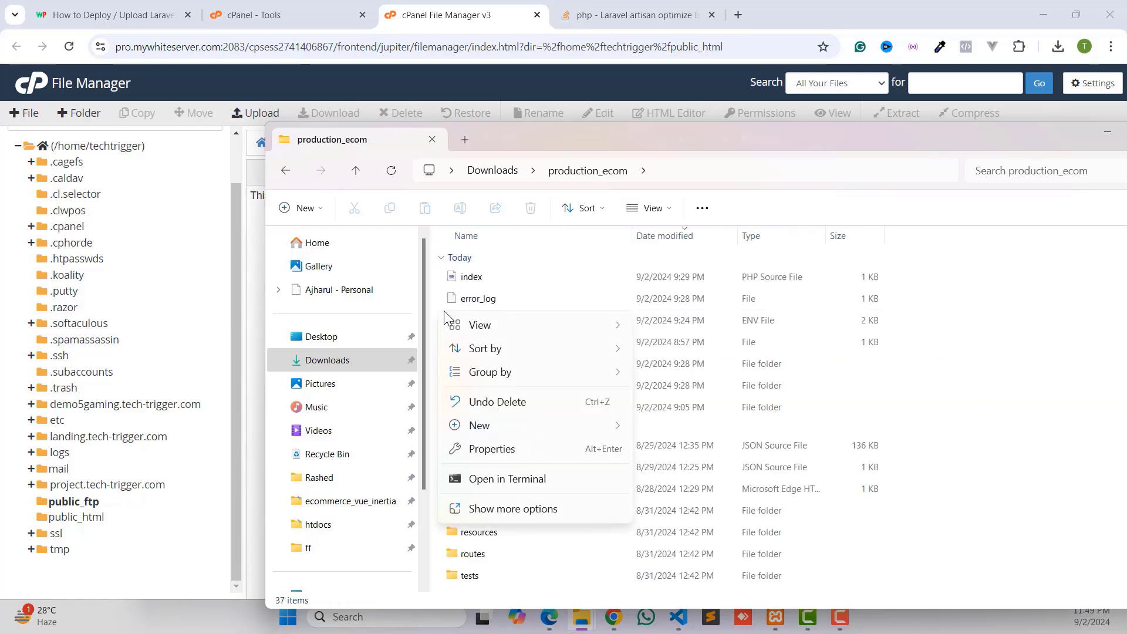
{"action": "left_click", "coordinate": [496, 480]}
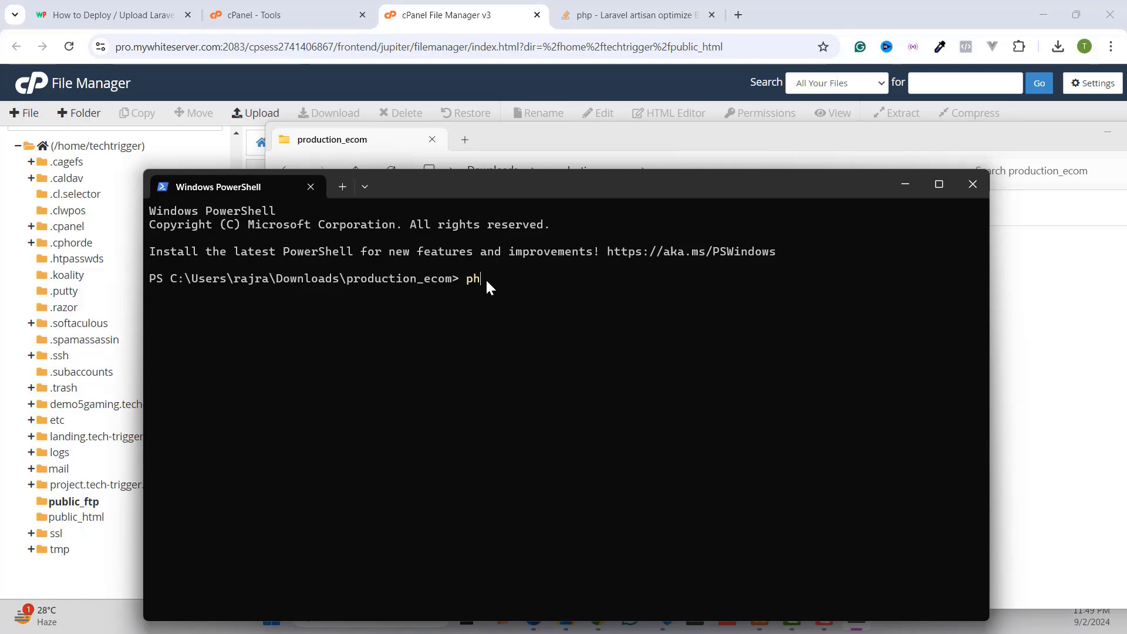
Run php artisan optimize:clear to clear Laravel's cached files, then close PowerShell
{"action": "type", "text": "php artisan optimize:"}
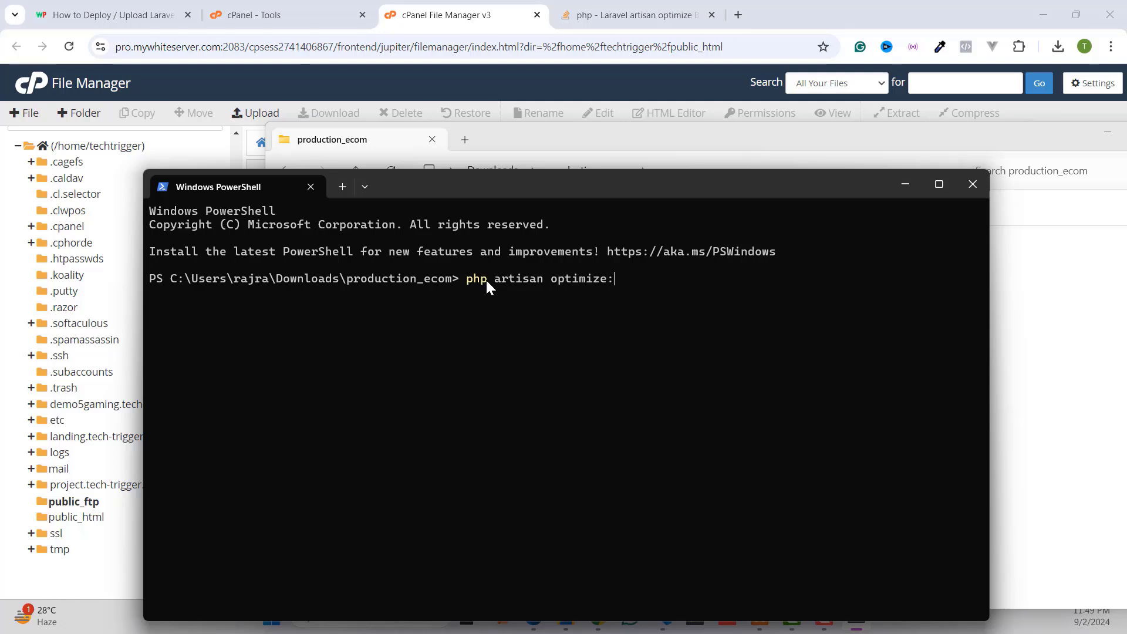
{"action": "type", "text": "clear"}
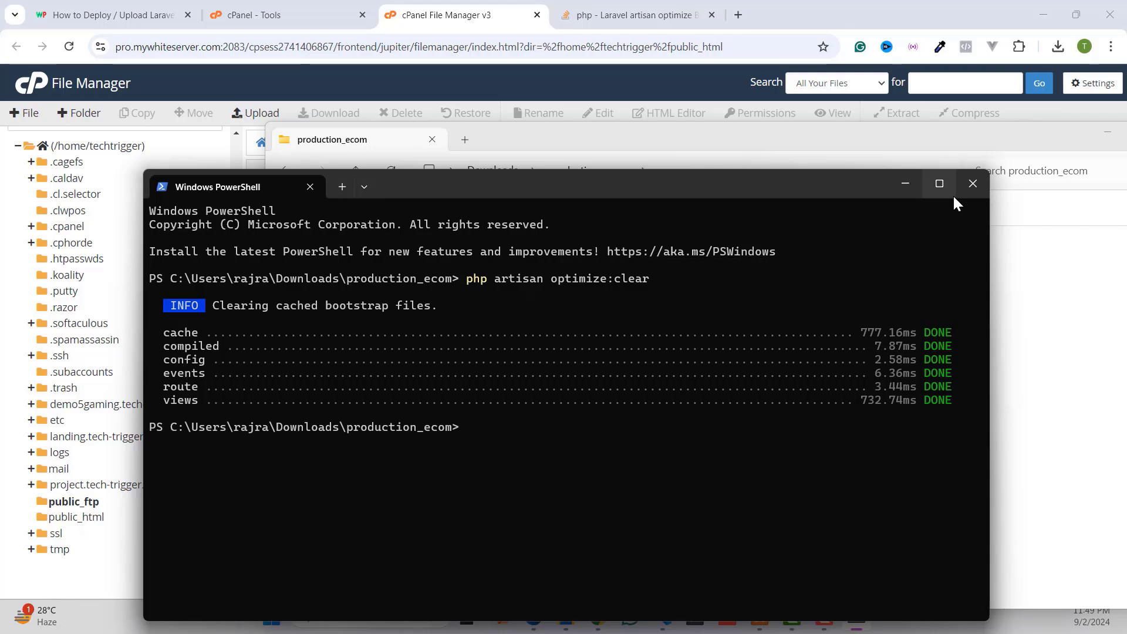
{"action": "left_click", "coordinate": [971, 184]}
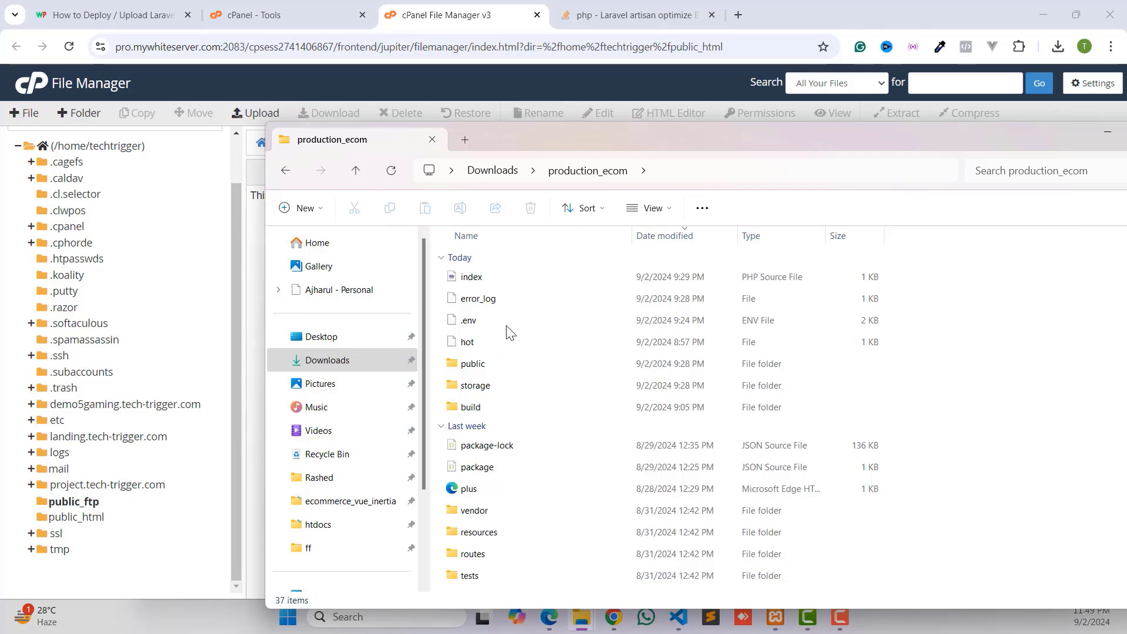
Select all 37 project items and zip them with WinRAR as production_ecom_optimized.zip
{"action": "scroll", "coordinate": [565, 356], "scroll_direction": "down", "scroll_amount": 6}
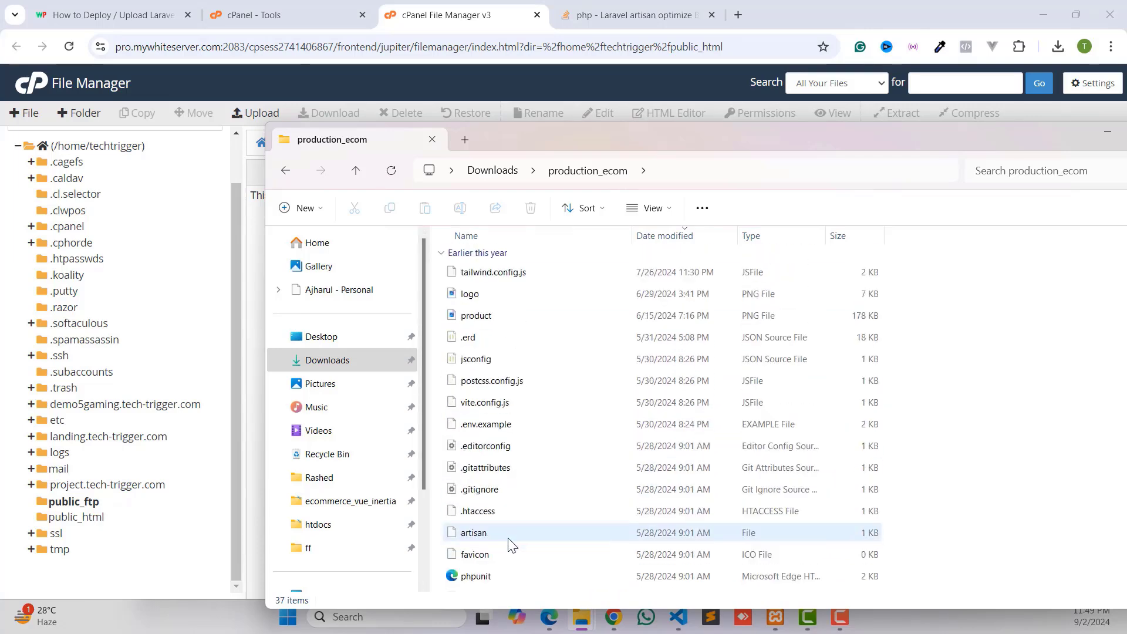
{"action": "scroll", "coordinate": [511, 541], "scroll_direction": "up", "scroll_amount": 6}
{"action": "left_click_drag", "start_coordinate": [445, 287], "coordinate": [580, 581]}
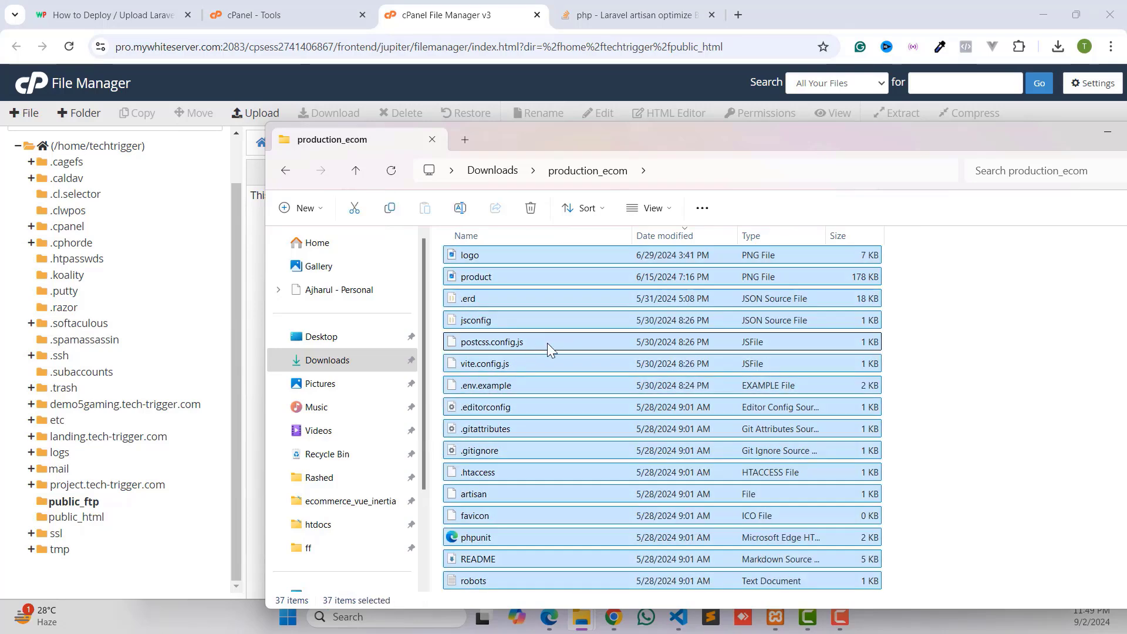
{"action": "right_click", "coordinate": [547, 343]}
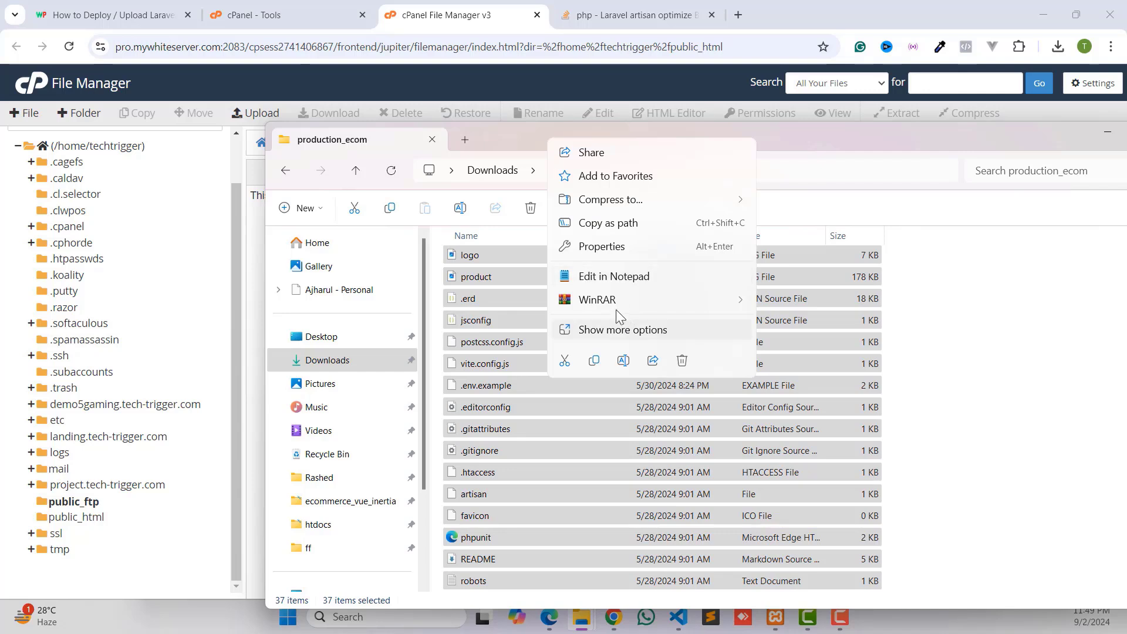
{"action": "mouse_move", "coordinate": [622, 301]}
{"action": "left_click", "coordinate": [797, 308]}
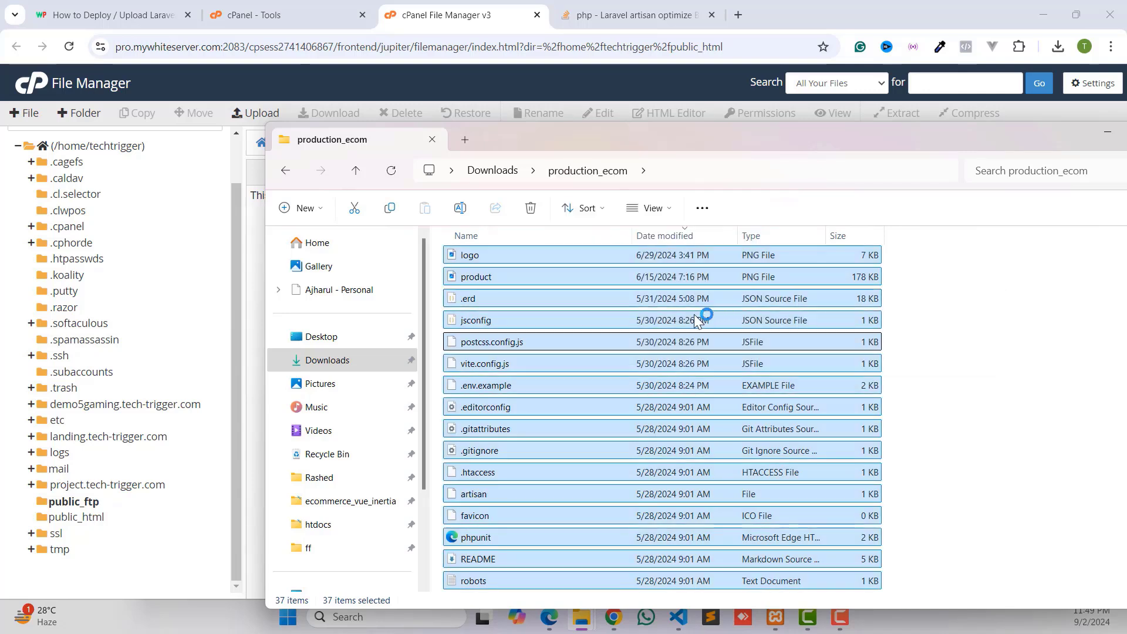
{"action": "left_click", "coordinate": [502, 304]}
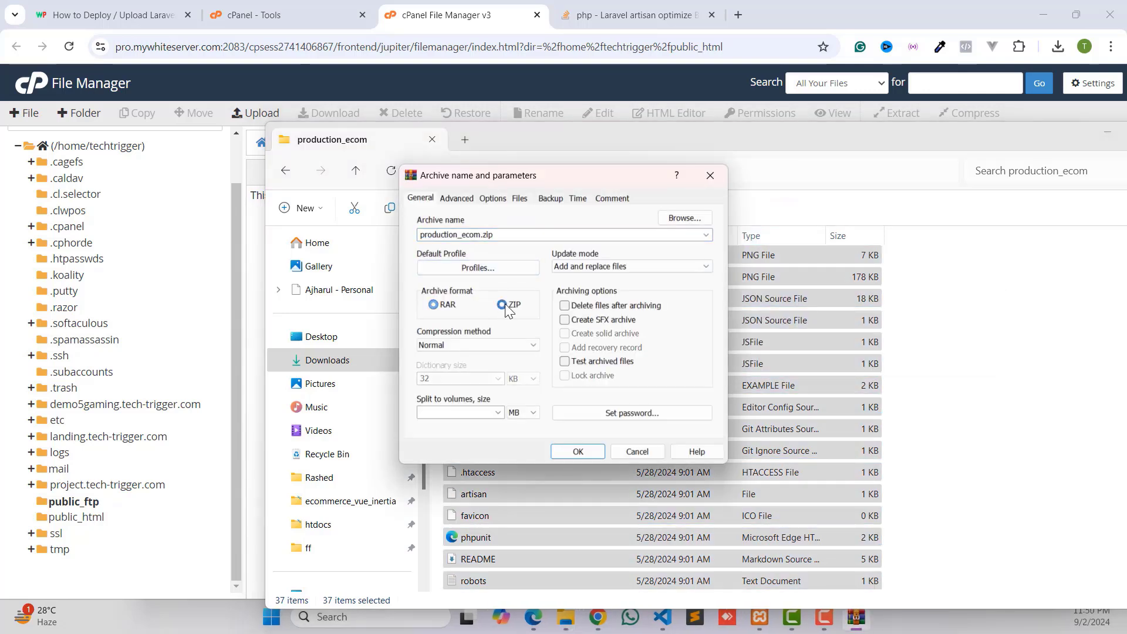
{"action": "left_click", "coordinate": [484, 237]}
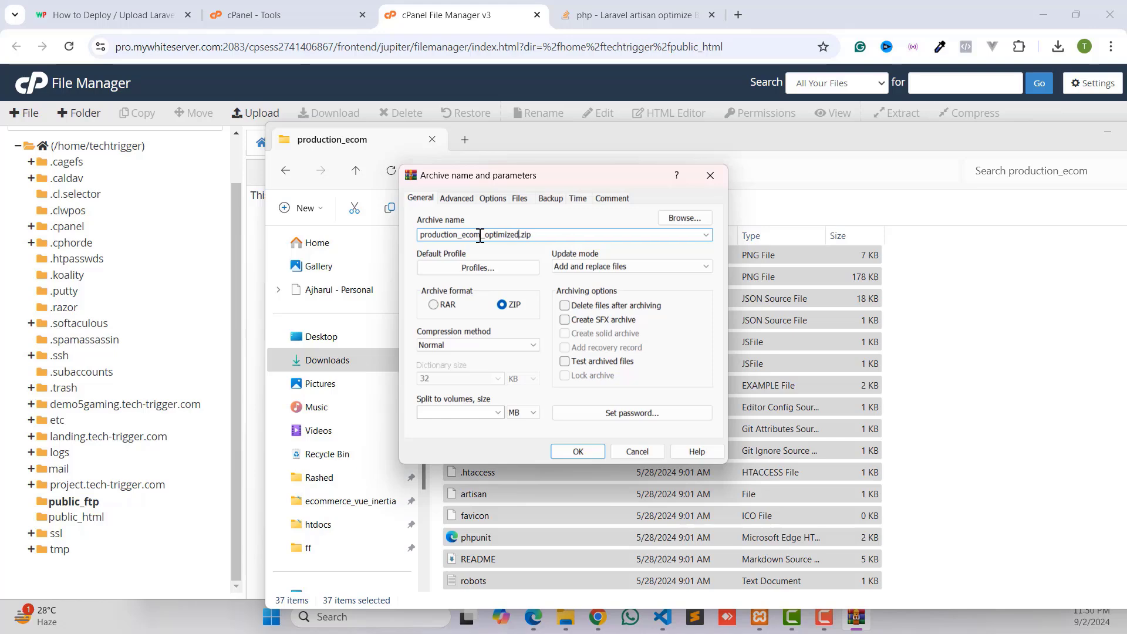
{"action": "left_click", "coordinate": [577, 452]}
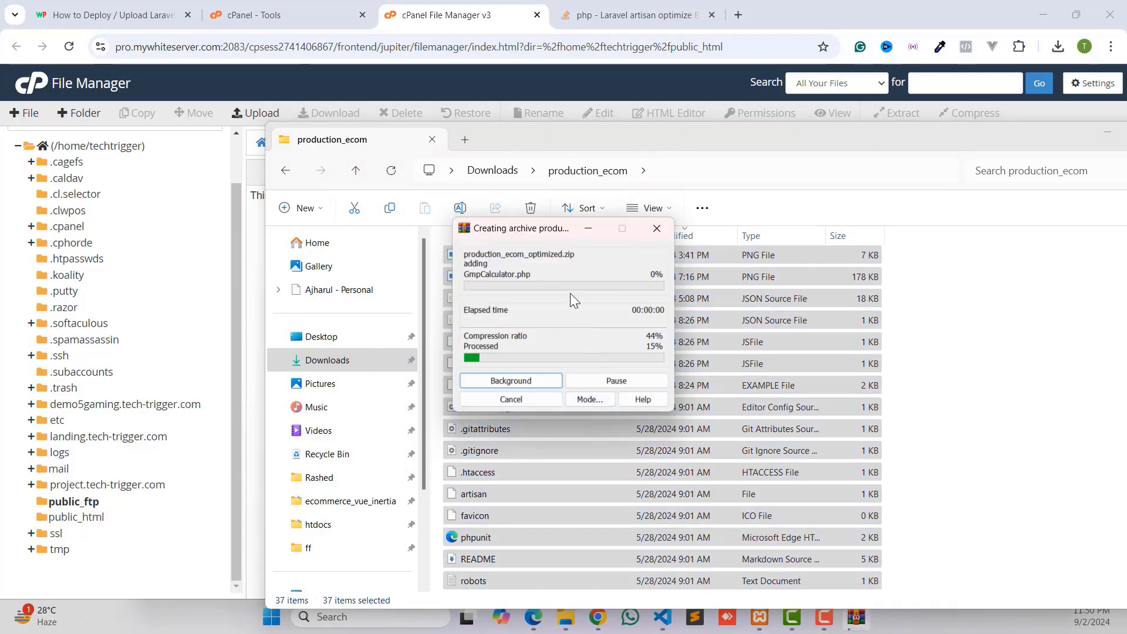
{"action": "left_click", "coordinate": [499, 280]}
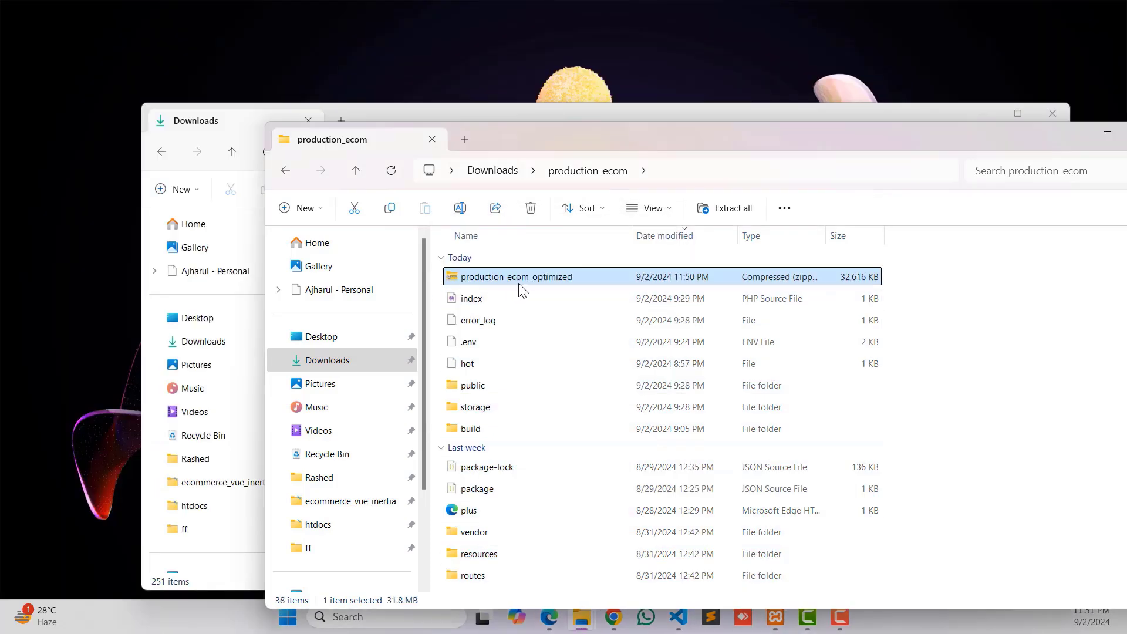
Go back to cPanel's File Manager and open the empty public_html folder
{"action": "left_click", "coordinate": [613, 617]}
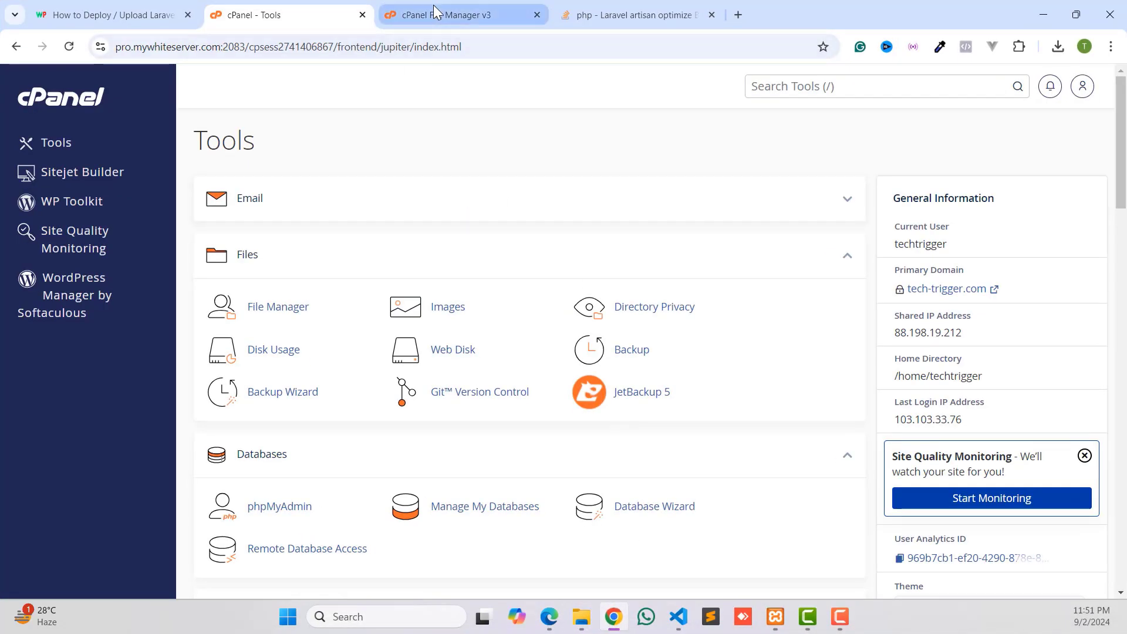
{"action": "left_click", "coordinate": [457, 16]}
{"action": "left_click", "coordinate": [73, 517]}
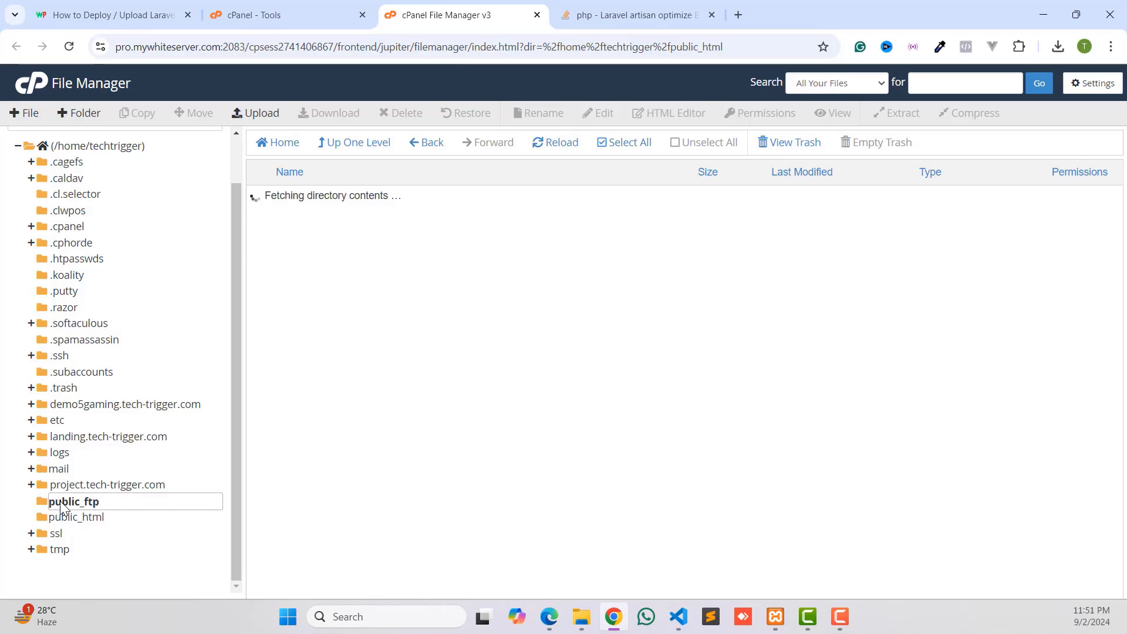
{"action": "left_click", "coordinate": [92, 524]}
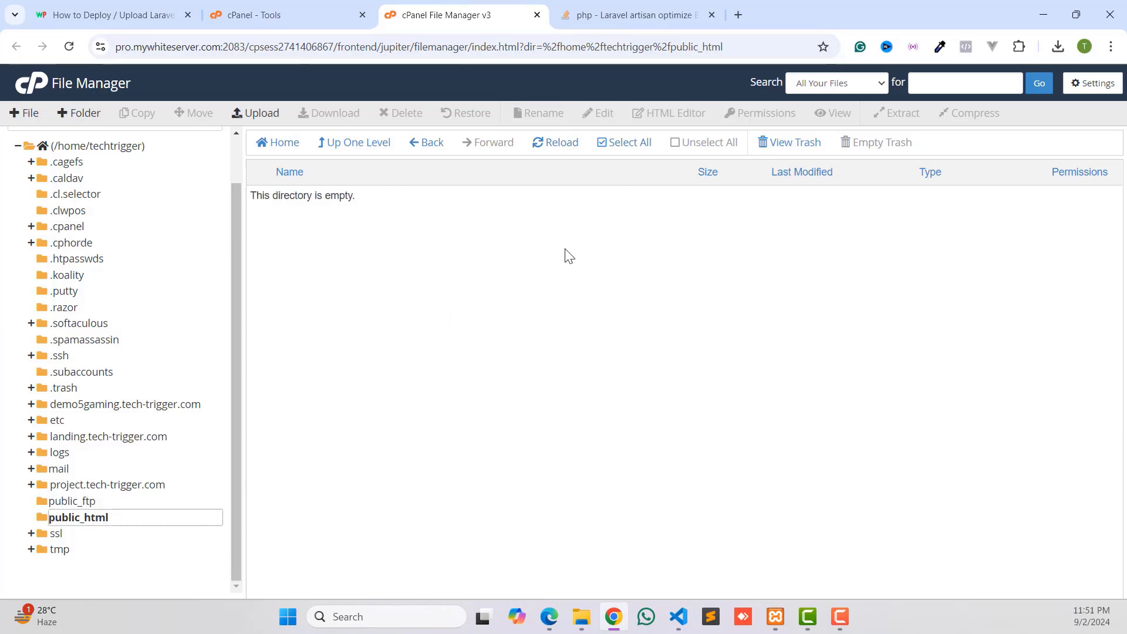
{"action": "left_click", "coordinate": [624, 143]}
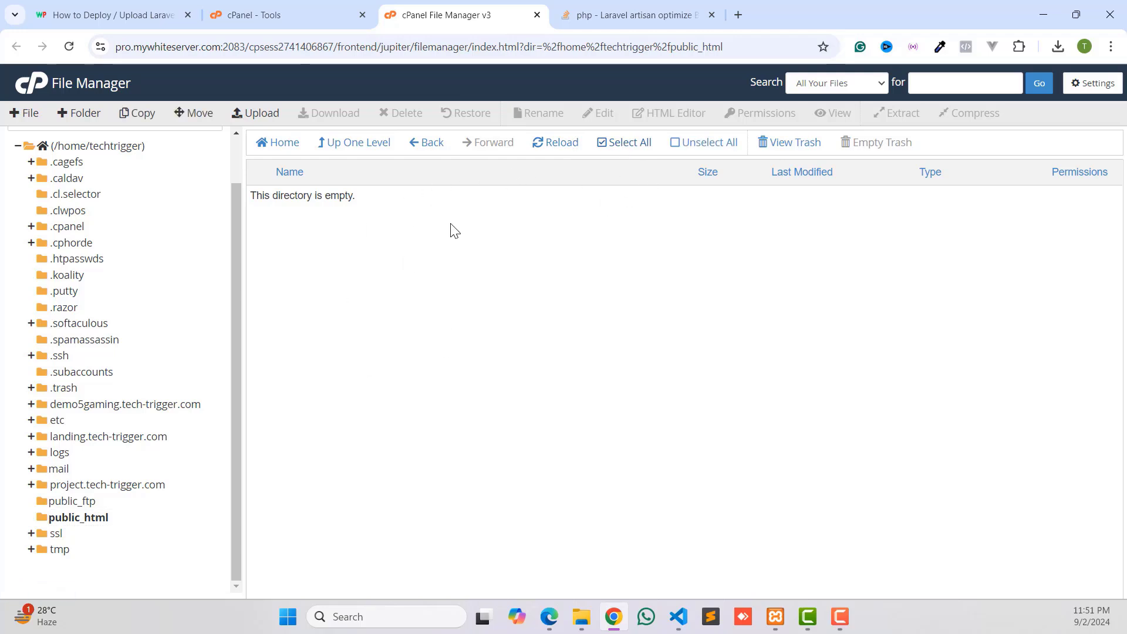
Upload production_ecom_optimized.zip from Downloads\production_ecom into public_html
{"action": "left_click", "coordinate": [260, 113]}
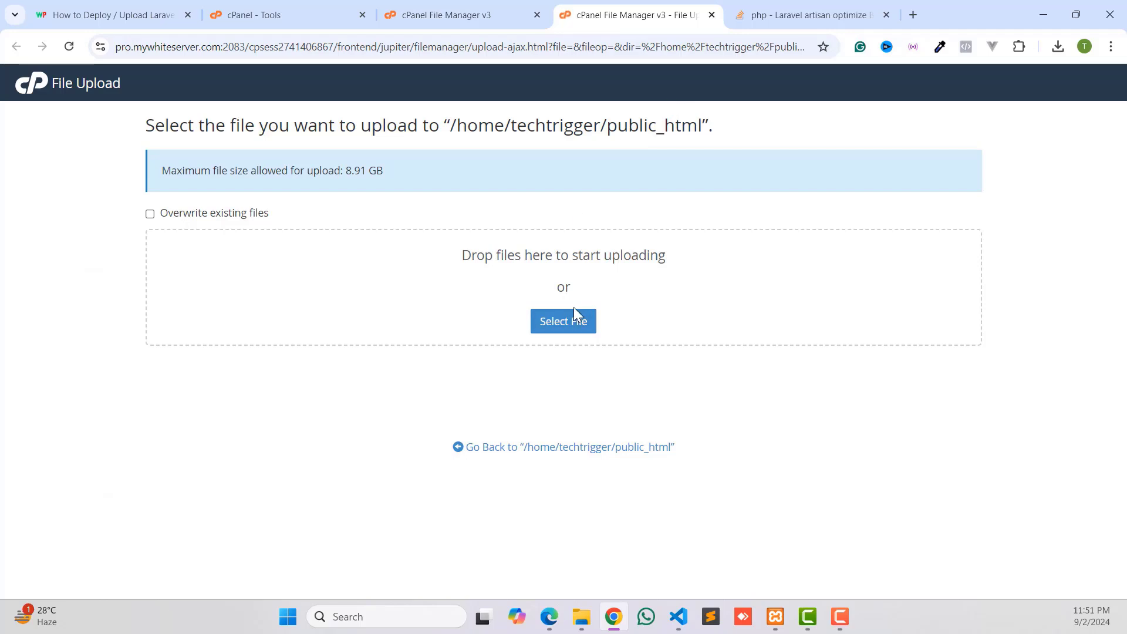
{"action": "left_click", "coordinate": [575, 317]}
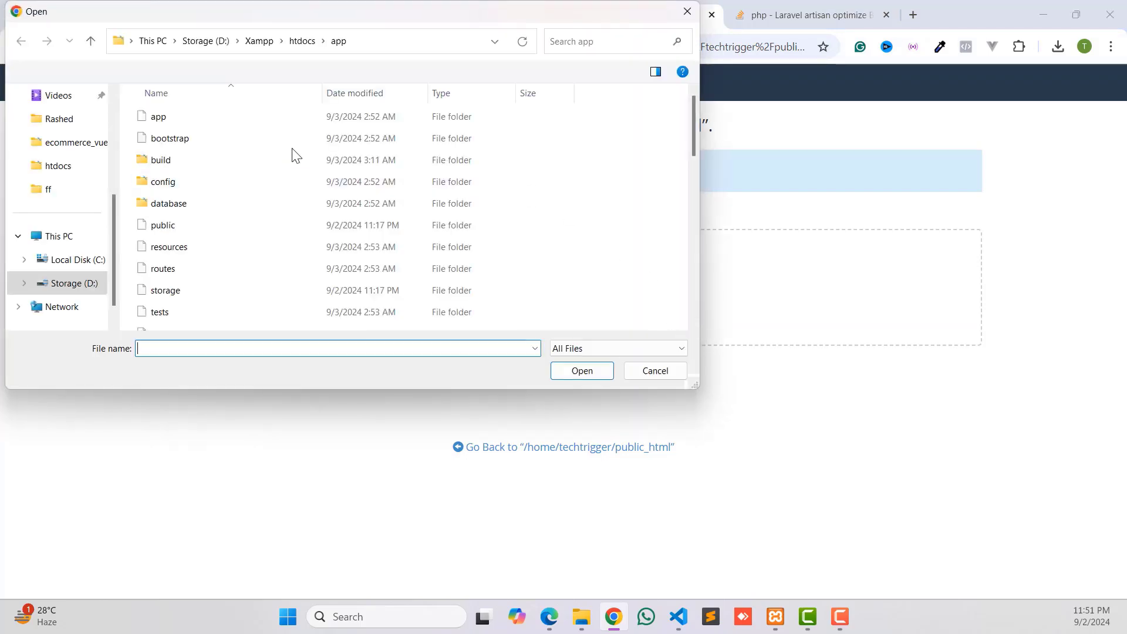
{"action": "scroll", "coordinate": [59, 188], "scroll_direction": "up", "scroll_amount": 4}
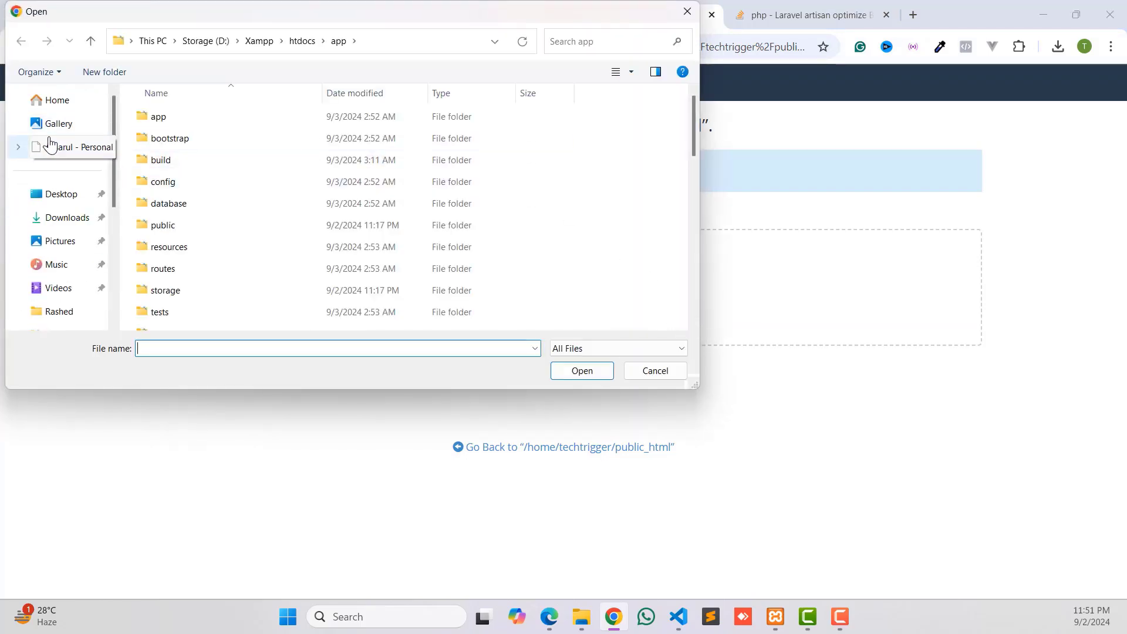
{"action": "left_click", "coordinate": [66, 218]}
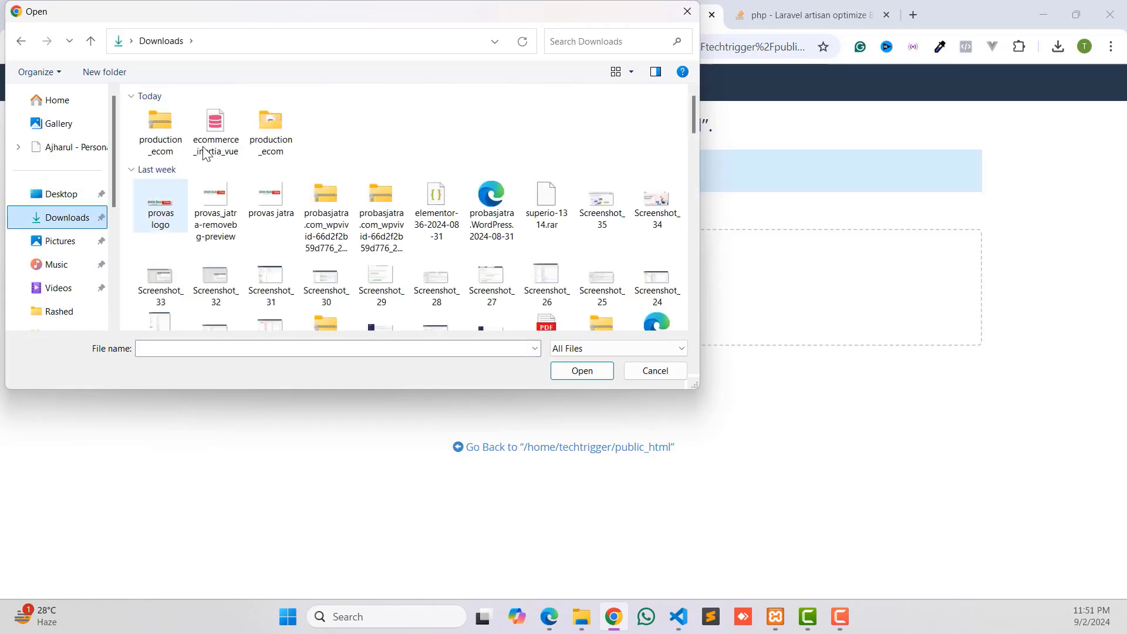
{"action": "double_click", "coordinate": [268, 127]}
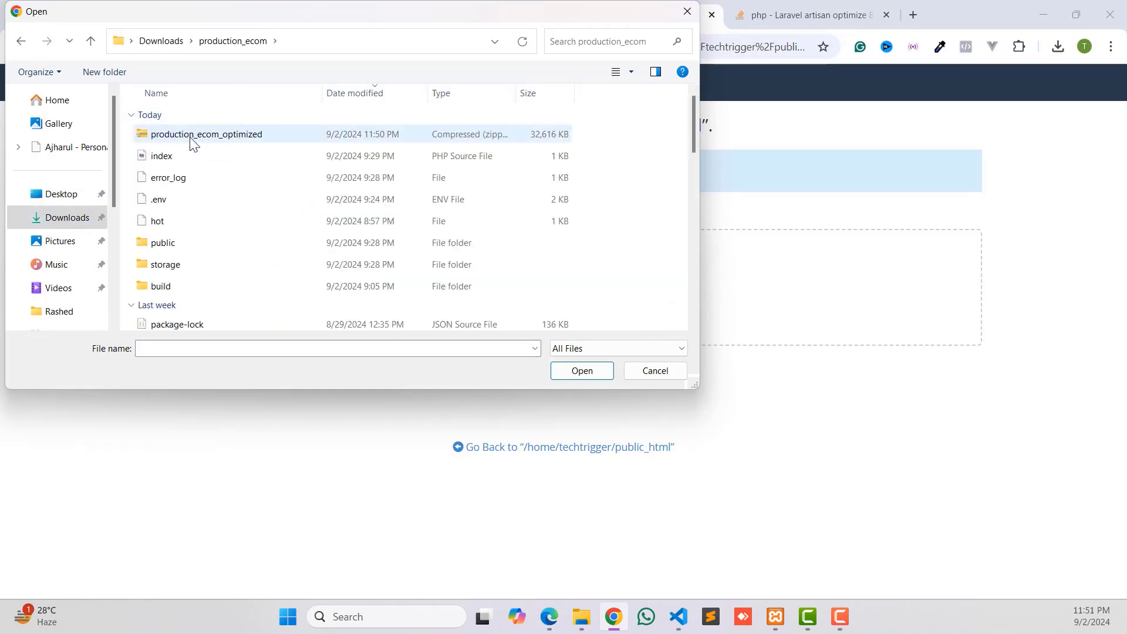
{"action": "left_click", "coordinate": [203, 136]}
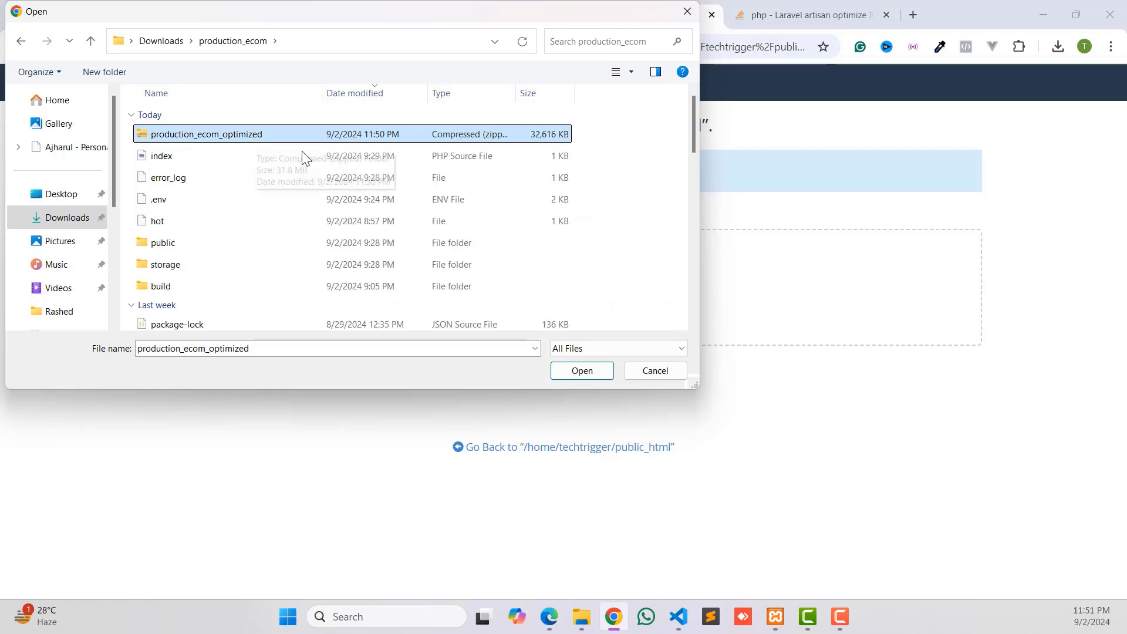
{"action": "left_click", "coordinate": [582, 370]}
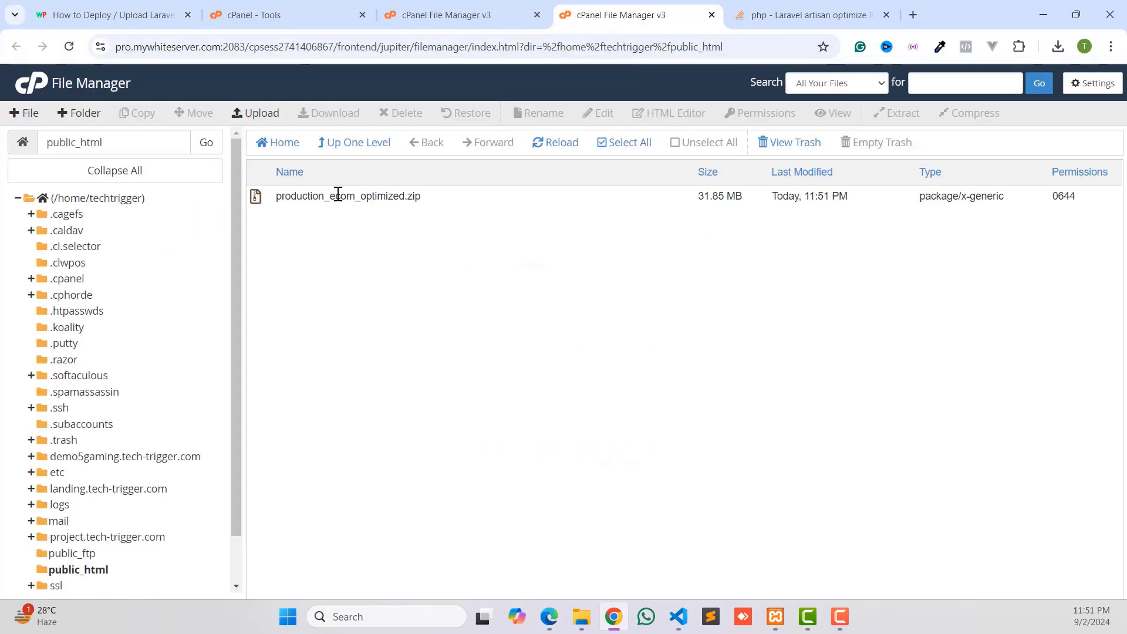
Extract production_ecom_optimized.zip into /public_html, then return to cPanel's Tools page
{"action": "right_click", "coordinate": [338, 194]}
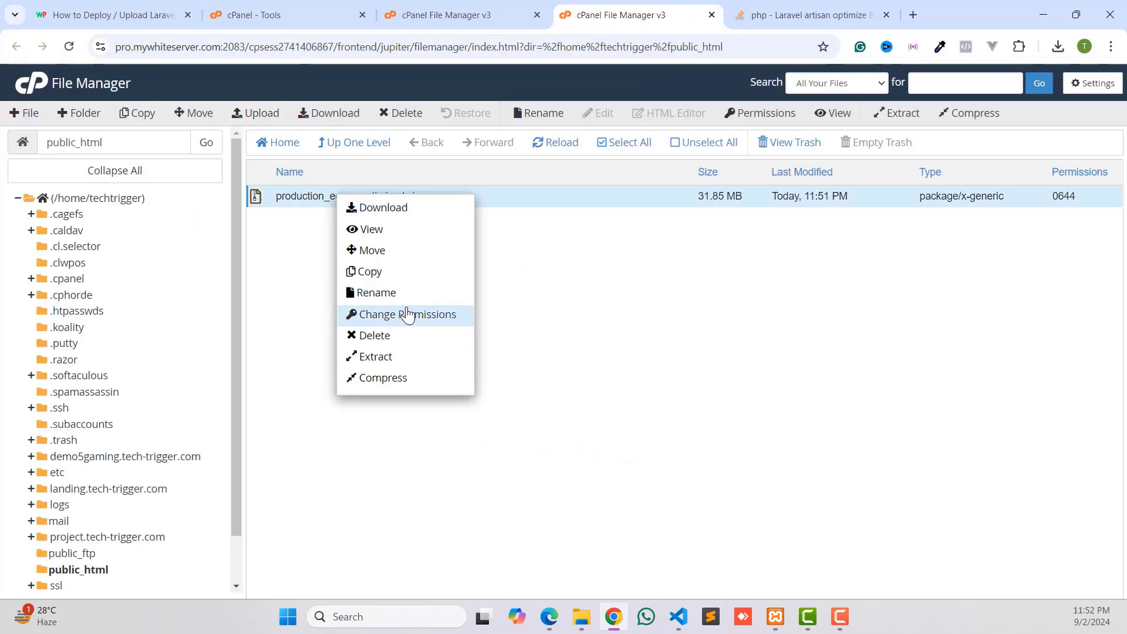
{"action": "left_click", "coordinate": [359, 355]}
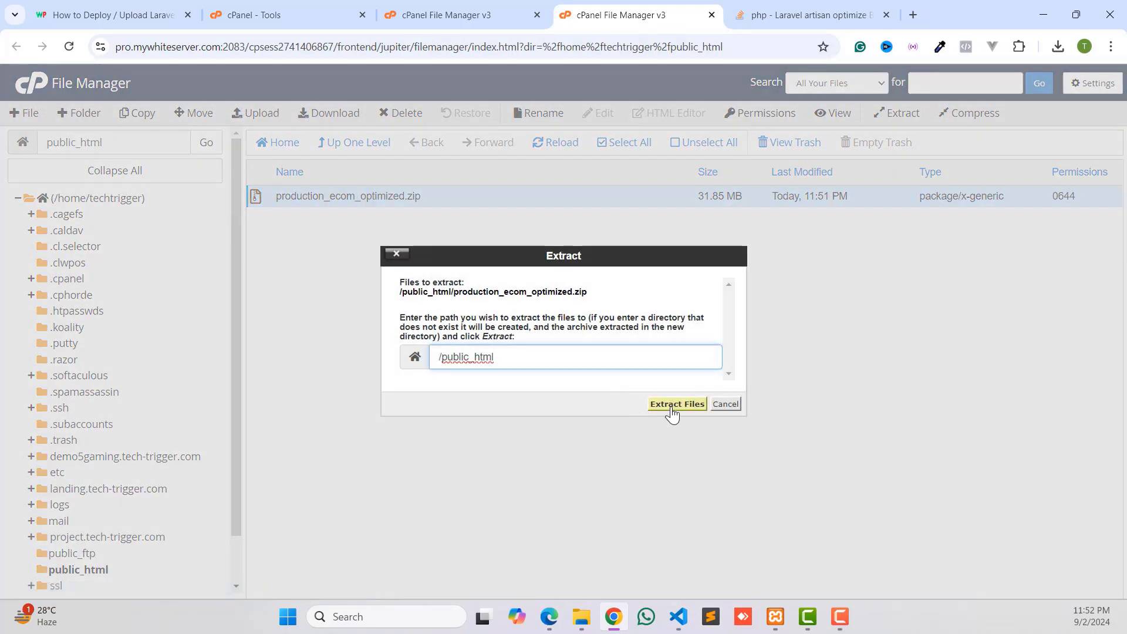
{"action": "left_click", "coordinate": [666, 404]}
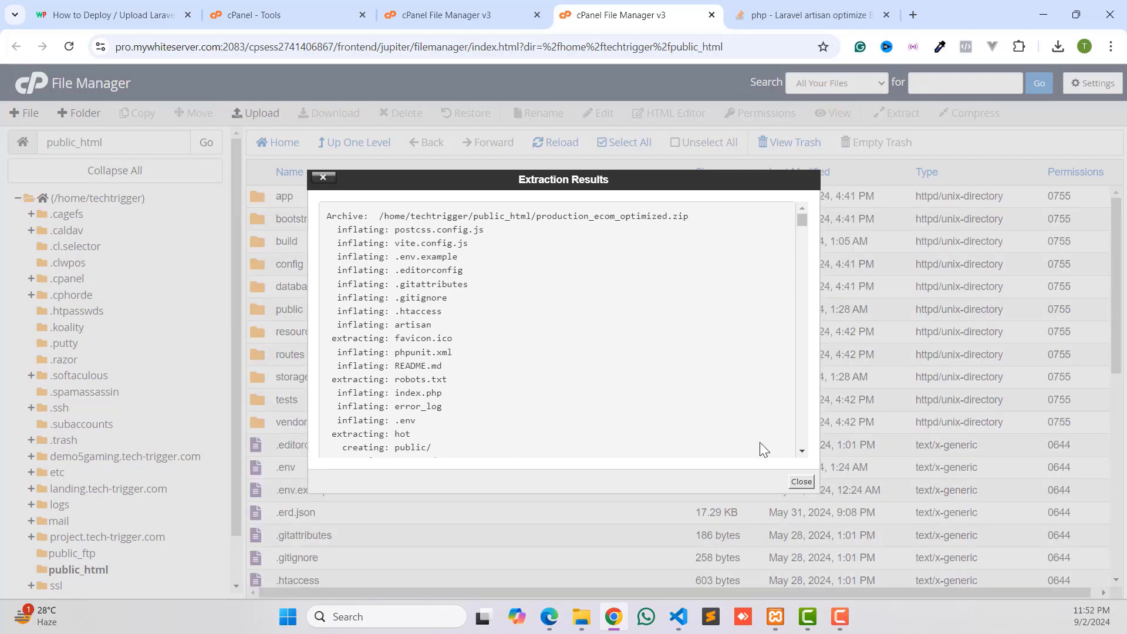
{"action": "left_click", "coordinate": [799, 481]}
{"action": "scroll", "coordinate": [317, 228], "scroll_direction": "down", "scroll_amount": 8}
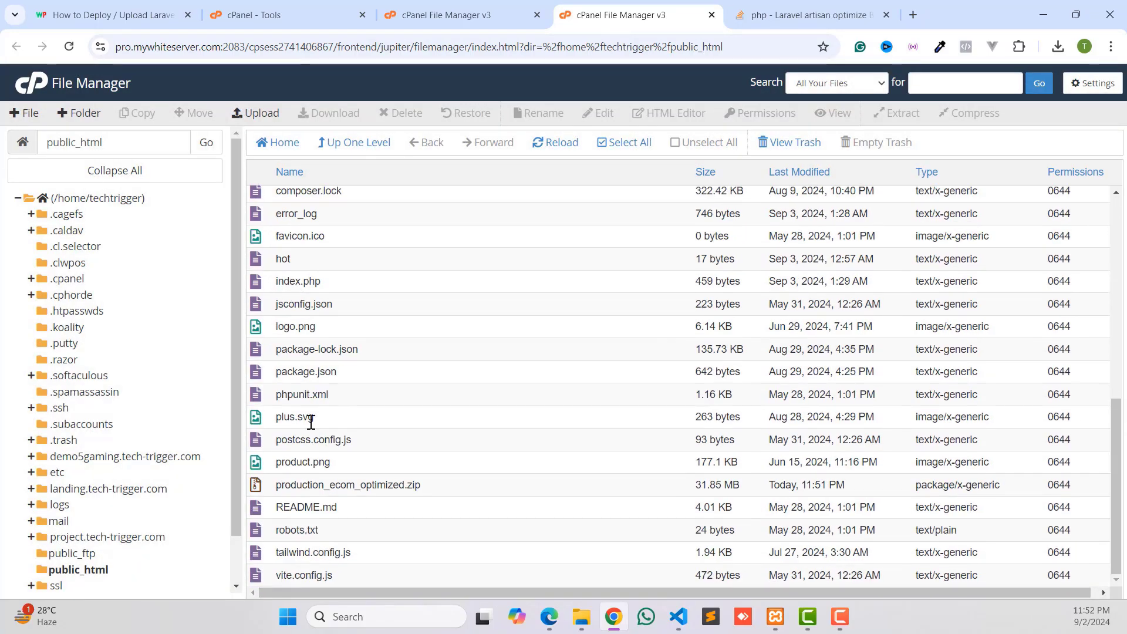
{"action": "scroll", "coordinate": [327, 501], "scroll_direction": "up", "scroll_amount": 7}
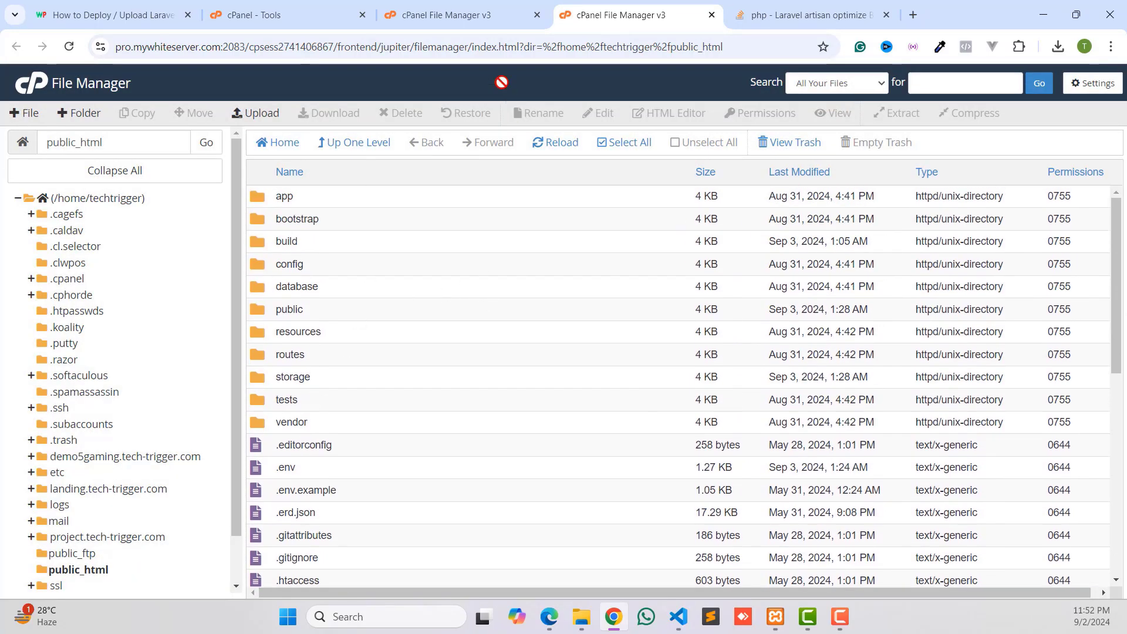
{"action": "left_click", "coordinate": [441, 14]}
{"action": "left_click", "coordinate": [296, 7]}
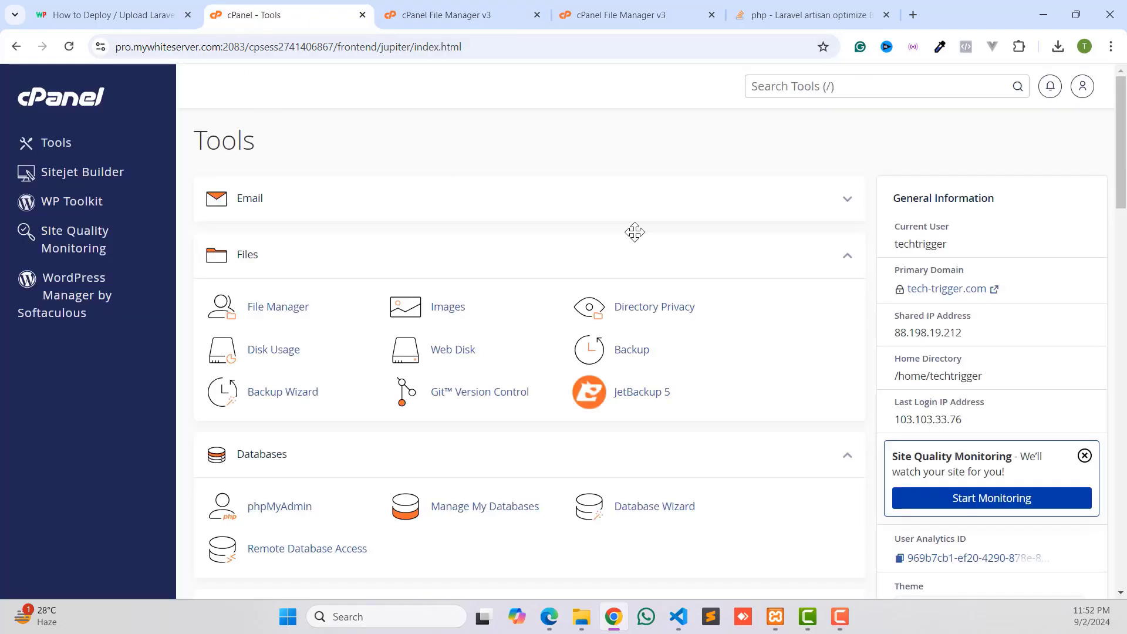
Open tech-trigger.com and inspect the Vite manifest-not-found error for public/build/manifest.json
{"action": "left_click", "coordinate": [944, 293]}
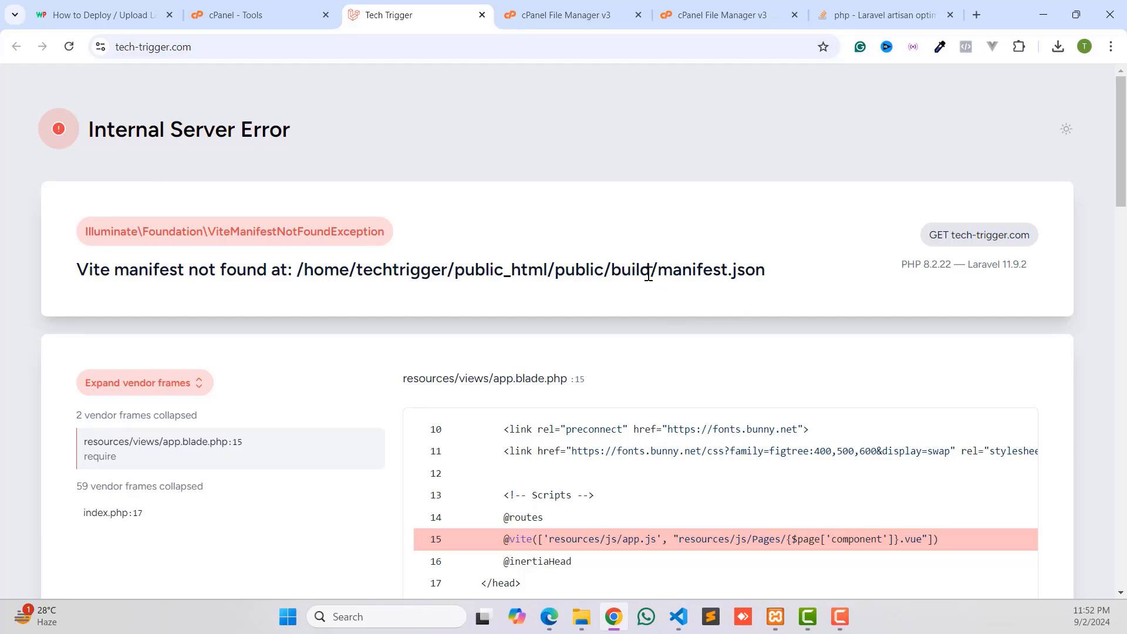
{"action": "left_click_drag", "start_coordinate": [765, 274], "coordinate": [730, 270]}
{"action": "left_click", "coordinate": [610, 270]}
{"action": "left_click", "coordinate": [746, 263]}
{"action": "left_click_drag", "start_coordinate": [556, 273], "coordinate": [775, 284]}
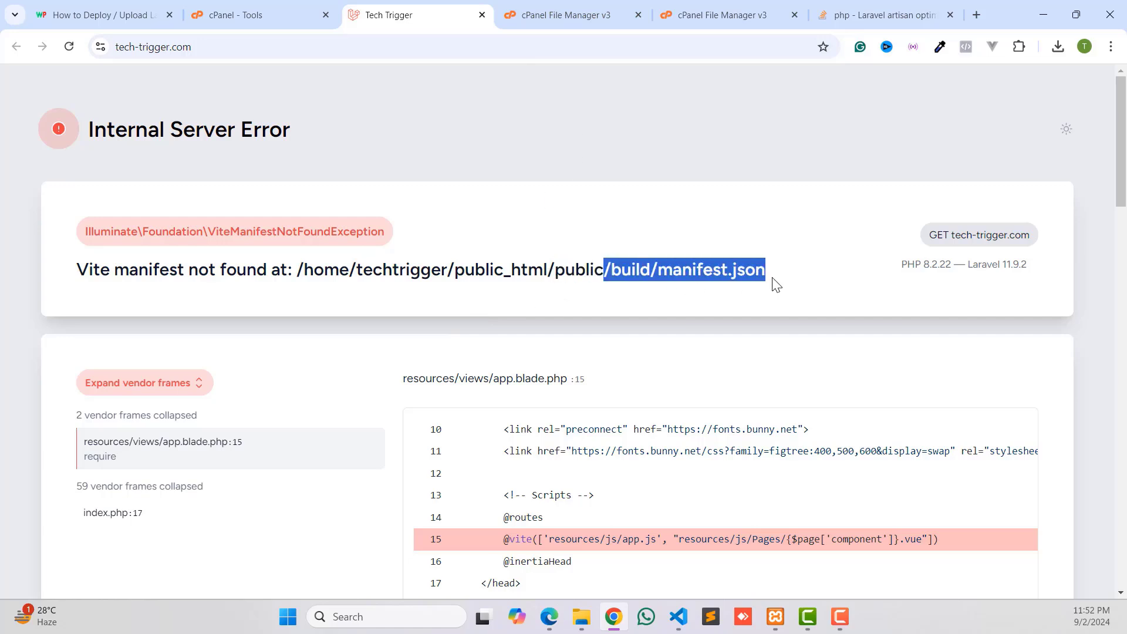
{"action": "left_click", "coordinate": [549, 13]}
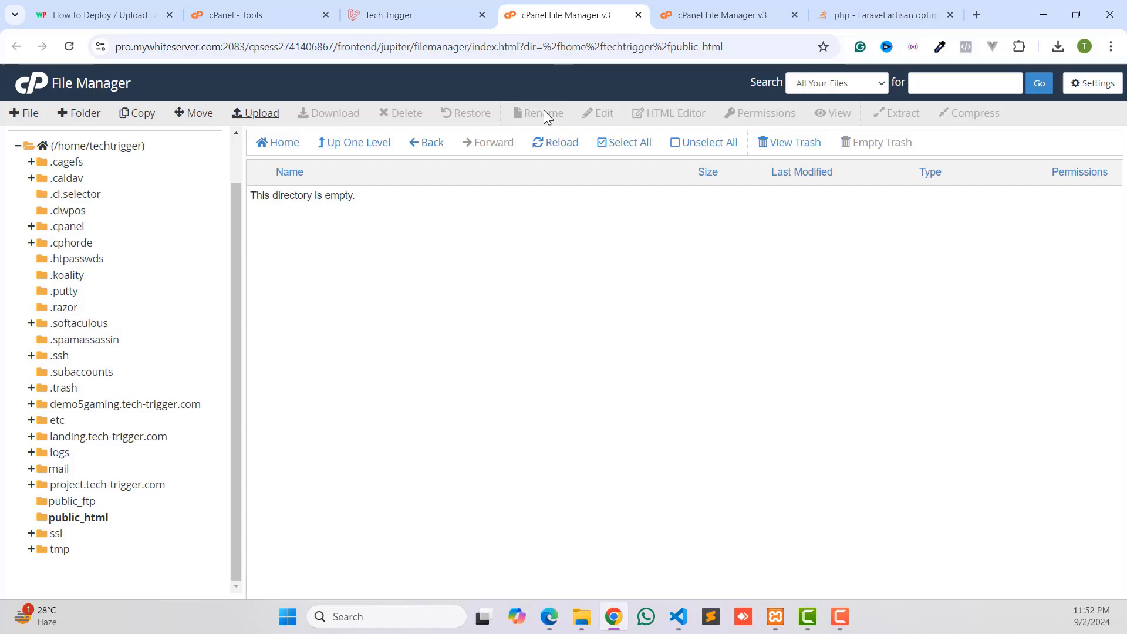
Copy the build folder into /public_html/public
{"action": "left_click", "coordinate": [640, 17]}
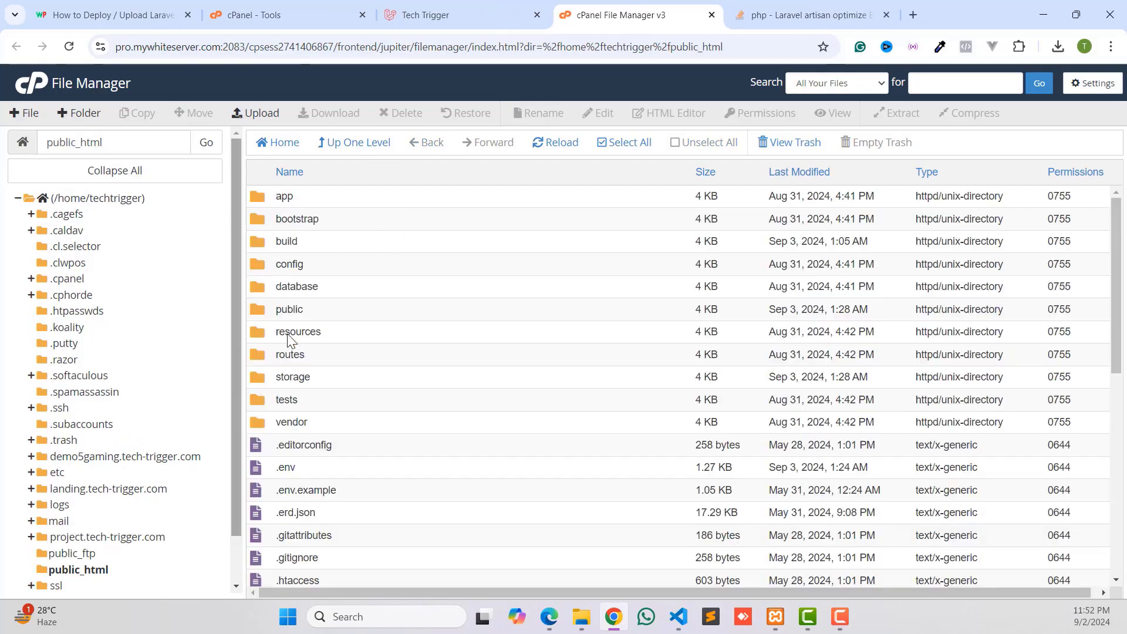
{"action": "scroll", "coordinate": [121, 511], "scroll_direction": "down", "scroll_amount": 2}
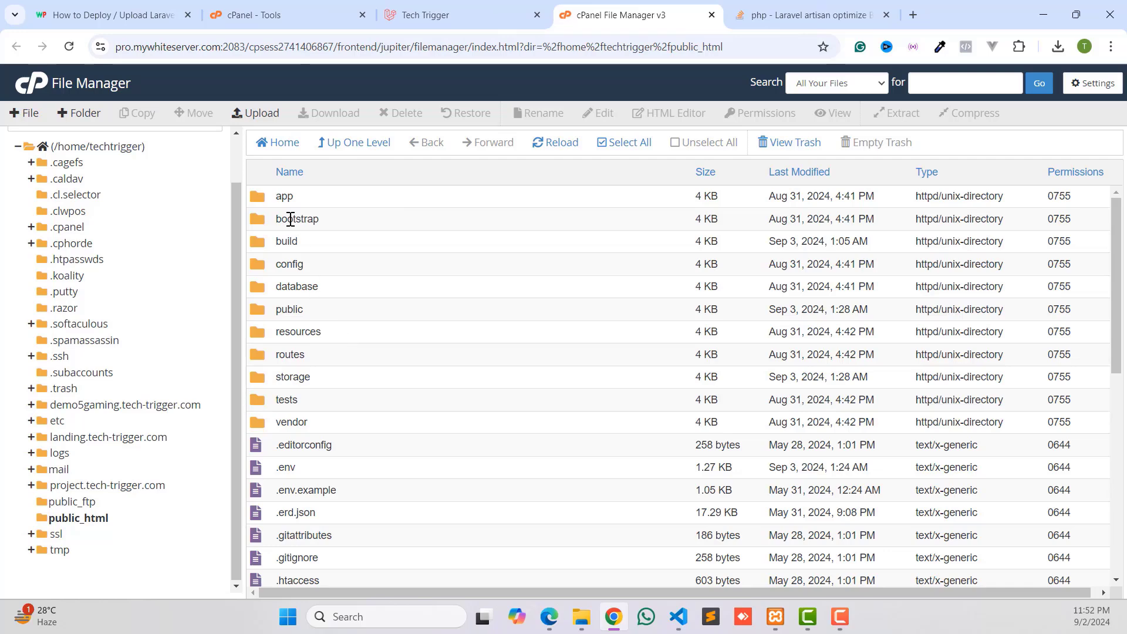
{"action": "double_click", "coordinate": [262, 241]}
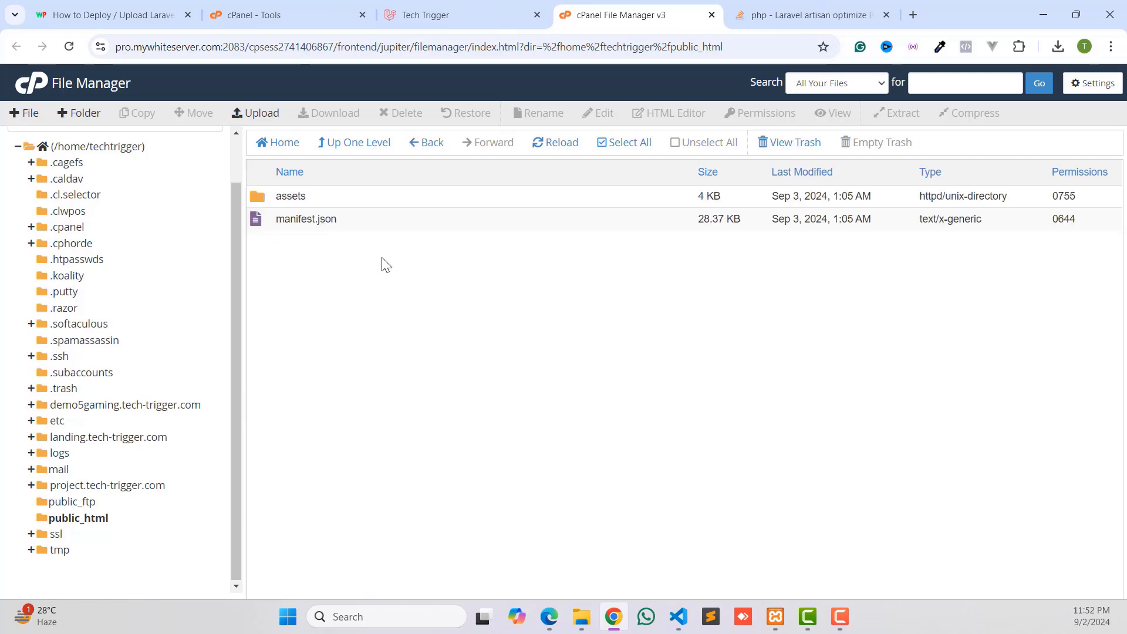
{"action": "left_click", "coordinate": [355, 144]}
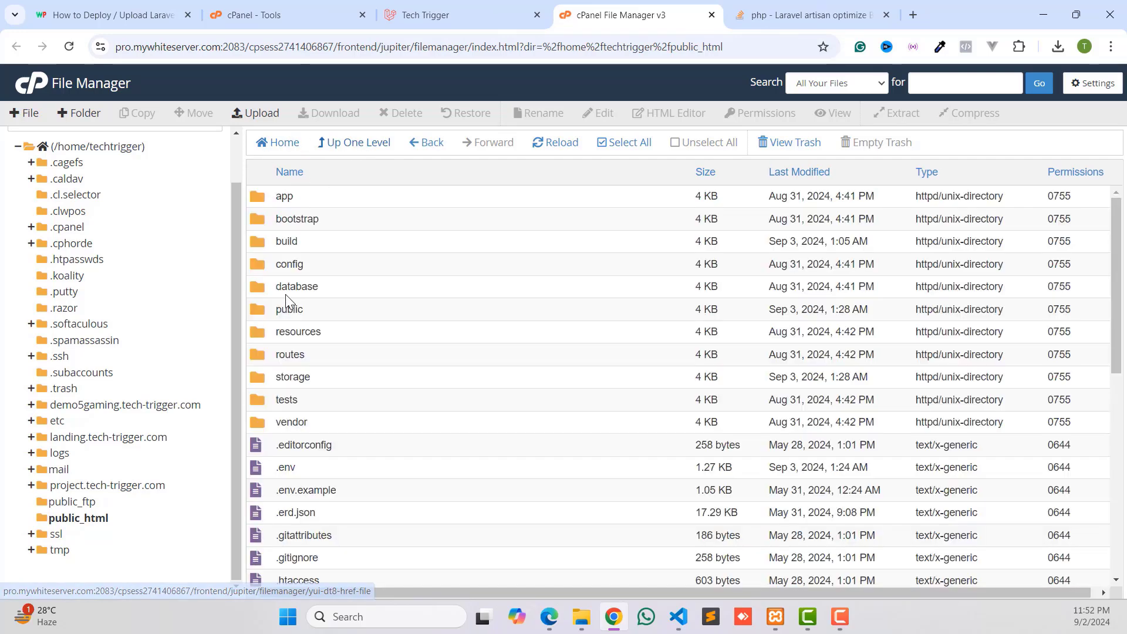
{"action": "right_click", "coordinate": [262, 240]}
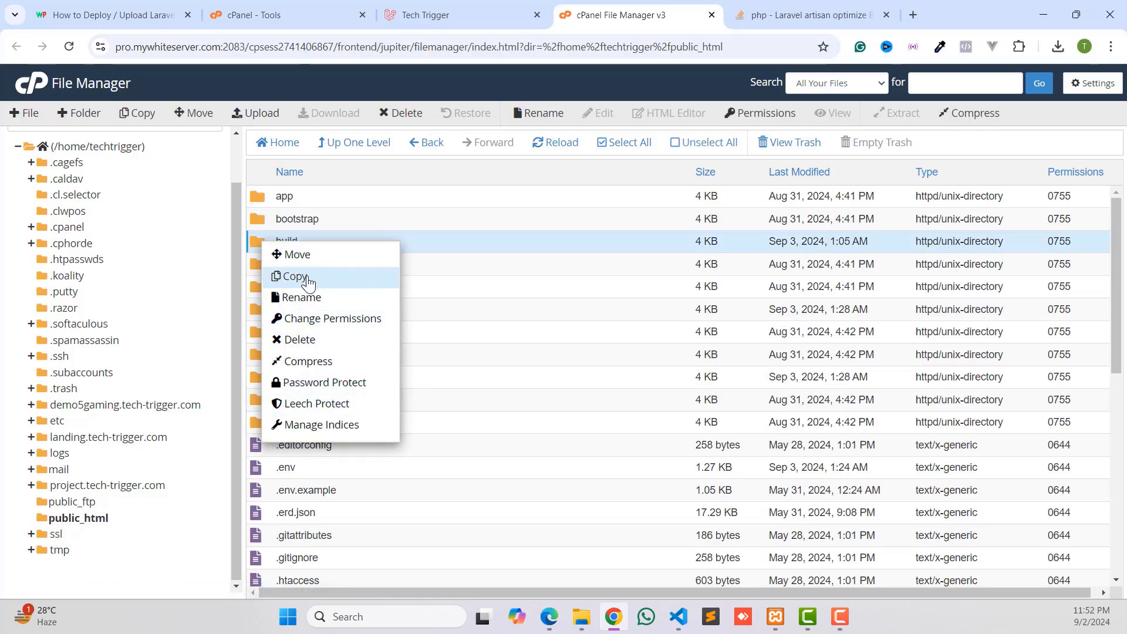
{"action": "left_click", "coordinate": [291, 276]}
{"action": "left_click", "coordinate": [503, 356]}
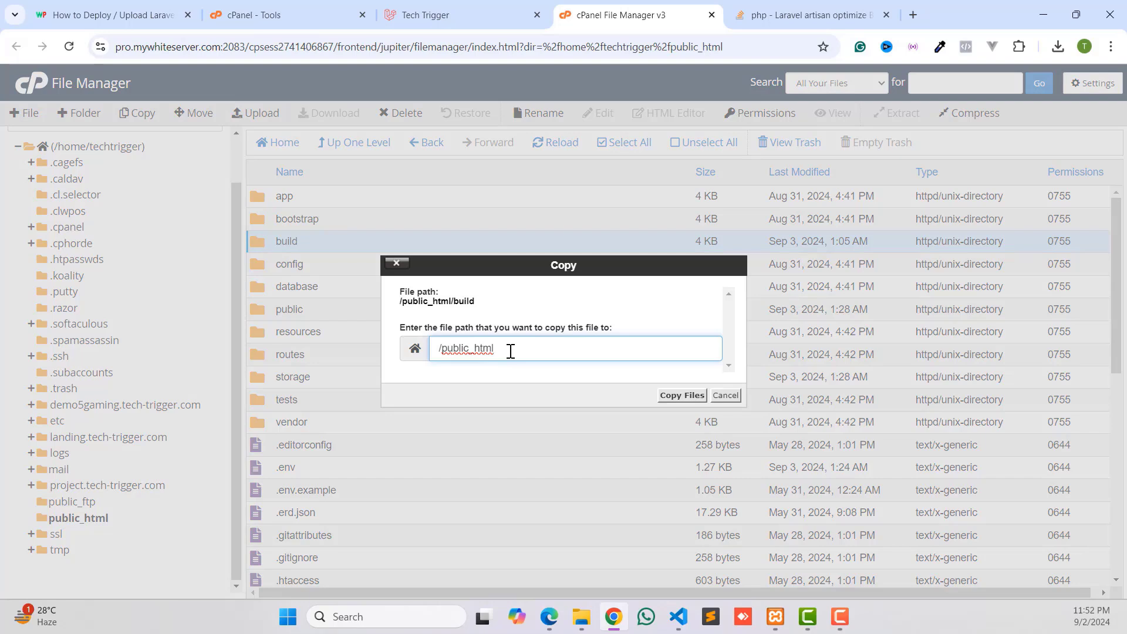
{"action": "left_click", "coordinate": [504, 350]}
{"action": "double_click", "coordinate": [521, 347]}
{"action": "left_click", "coordinate": [681, 395]}
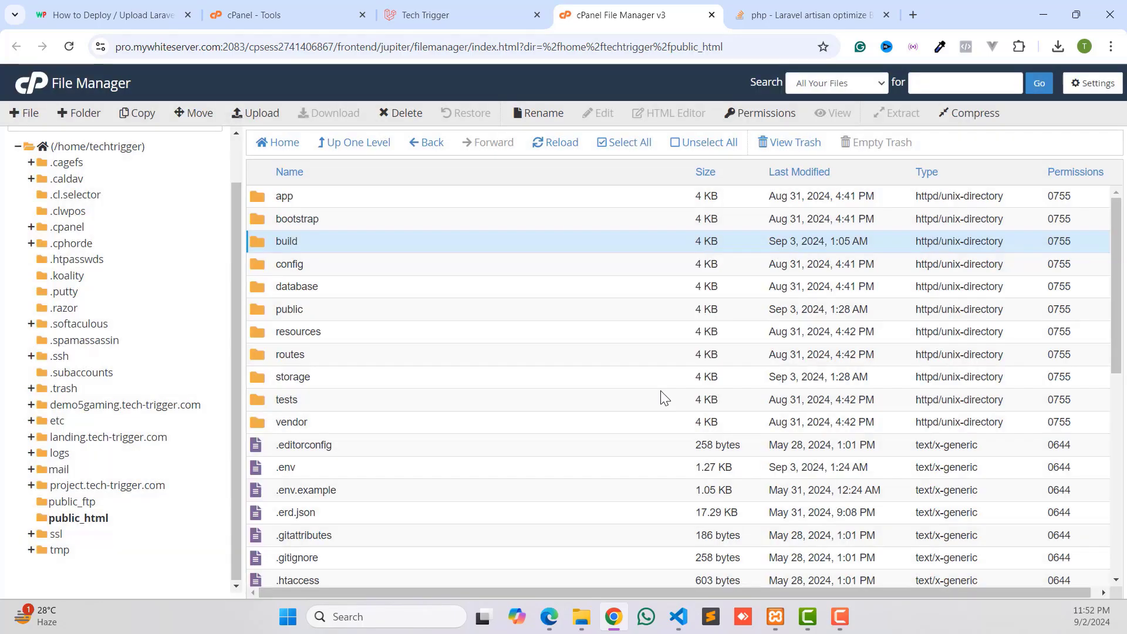
Delete the assets folder from public/build, leaving only manifest.json
{"action": "double_click", "coordinate": [259, 311]}
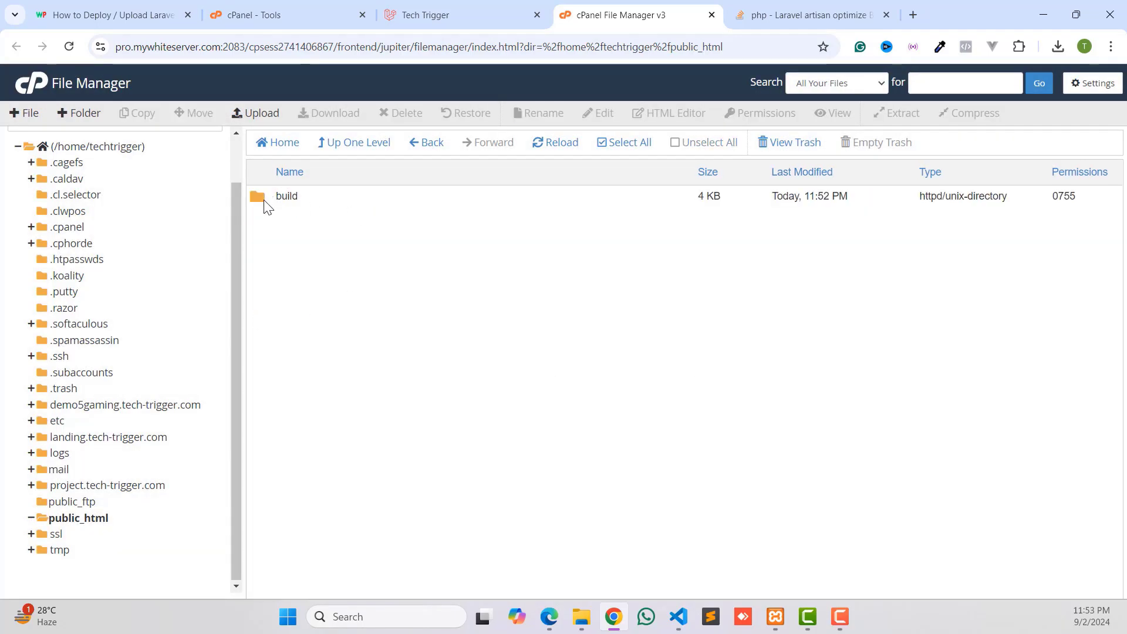
{"action": "double_click", "coordinate": [264, 201]}
{"action": "left_click", "coordinate": [285, 196]}
{"action": "right_click", "coordinate": [286, 196]}
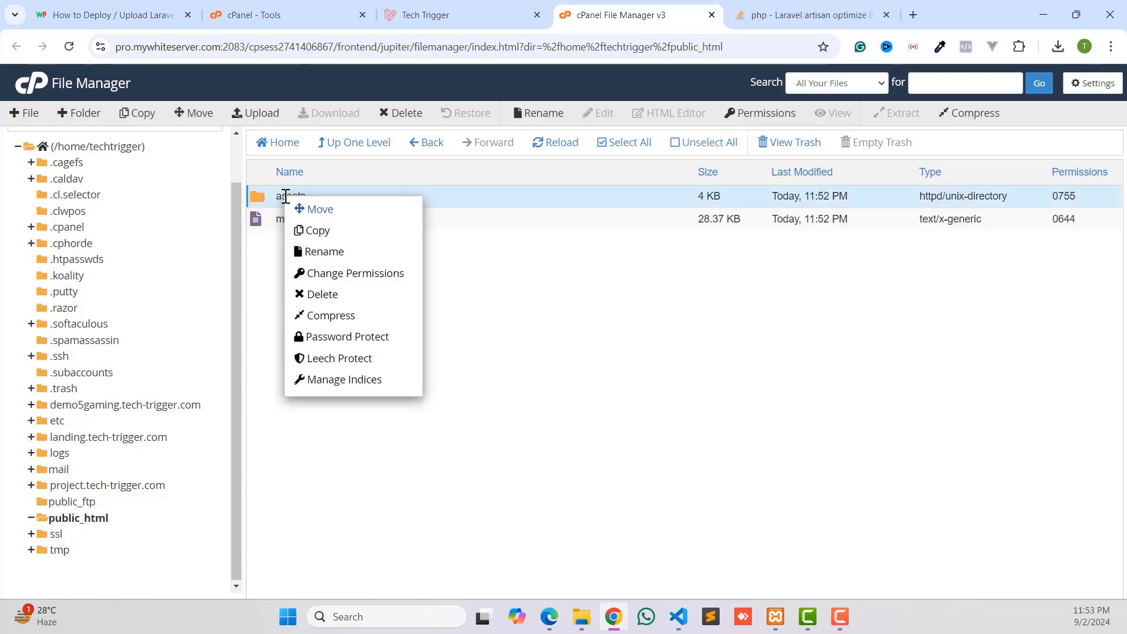
{"action": "left_click", "coordinate": [324, 294]}
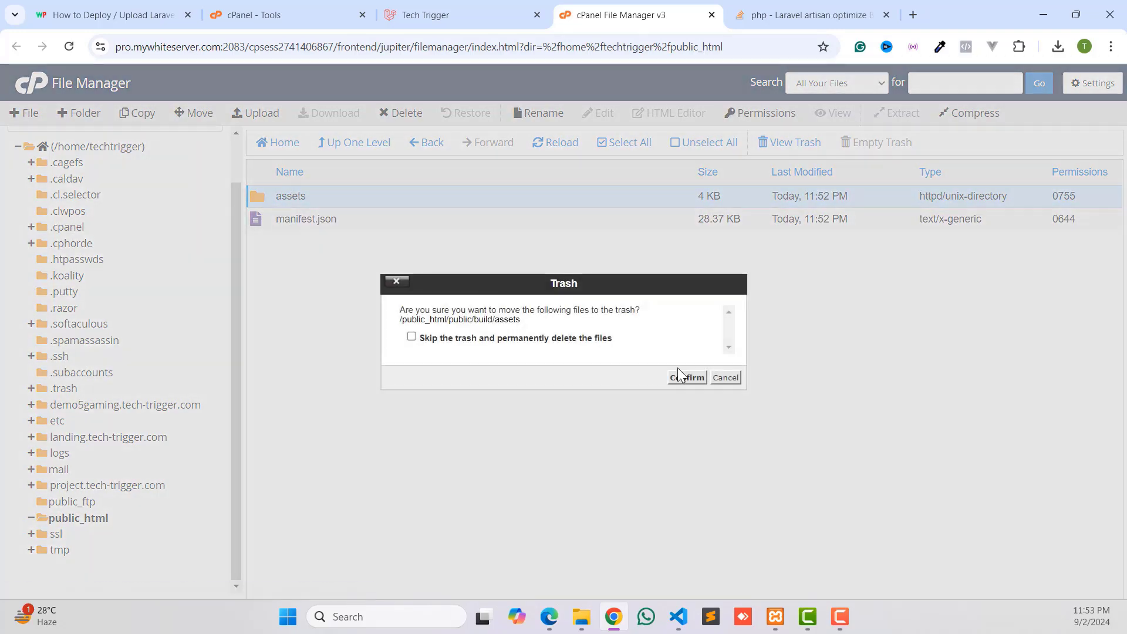
{"action": "left_click", "coordinate": [679, 376]}
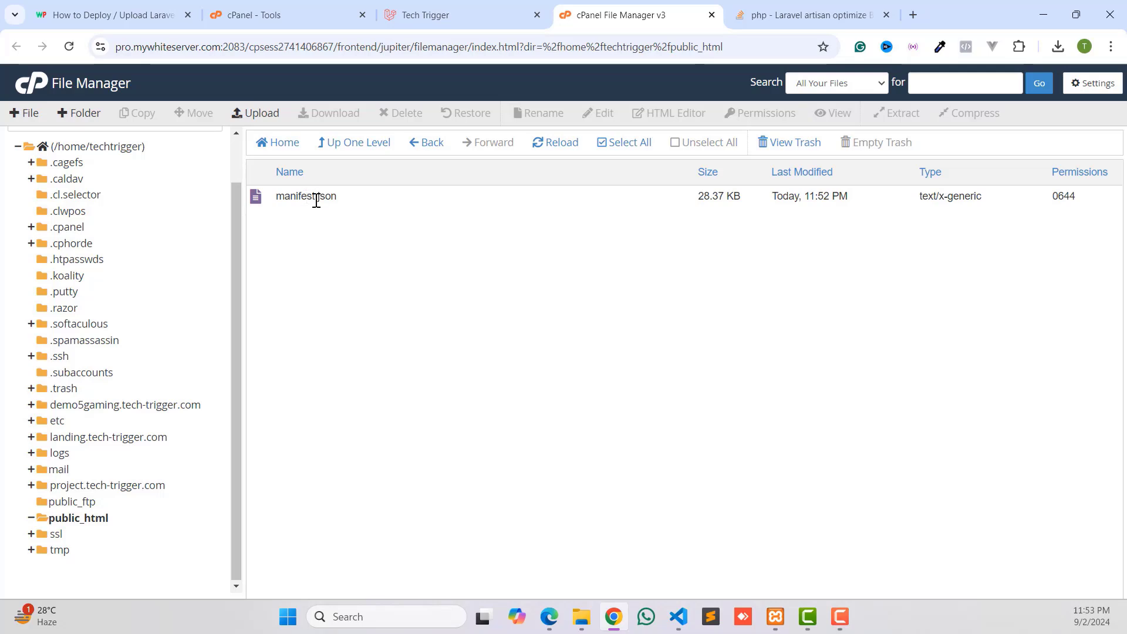
Scroll the deployment guide to its Vite manifest section
{"action": "left_click", "coordinate": [156, 7]}
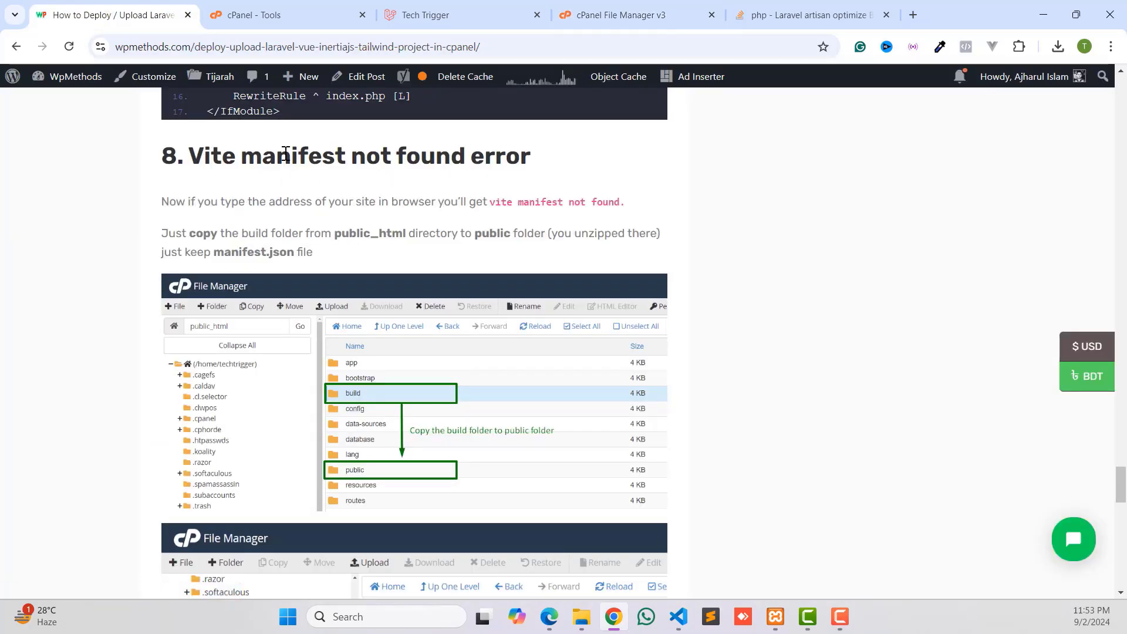
{"action": "scroll", "coordinate": [373, 236], "scroll_direction": "down", "scroll_amount": 4}
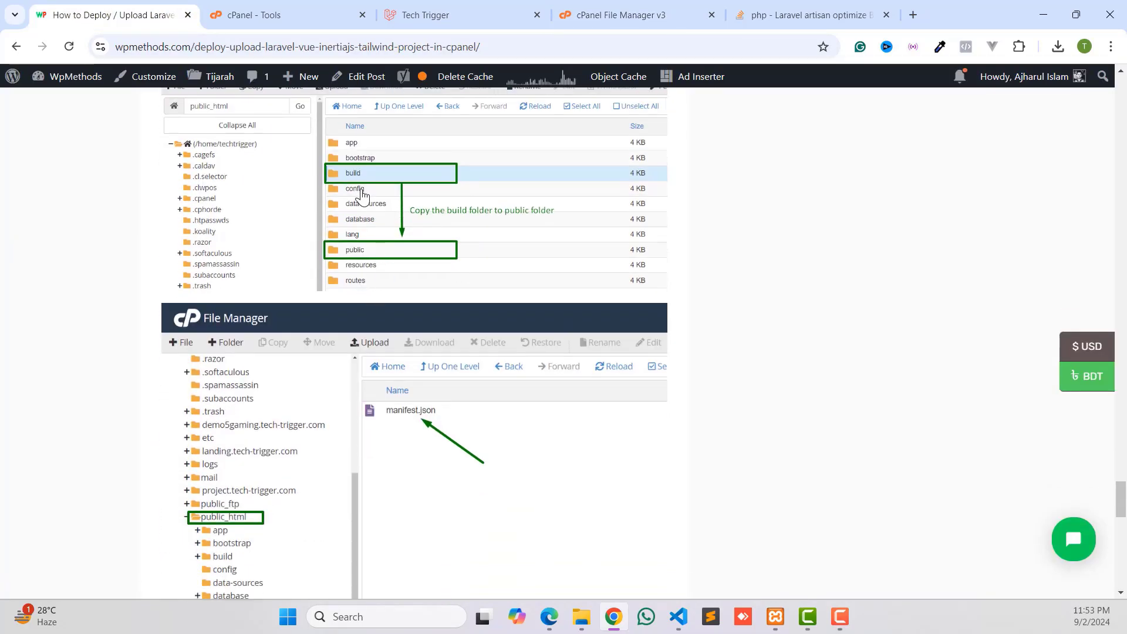
{"action": "scroll", "coordinate": [375, 293], "scroll_direction": "down", "scroll_amount": 3}
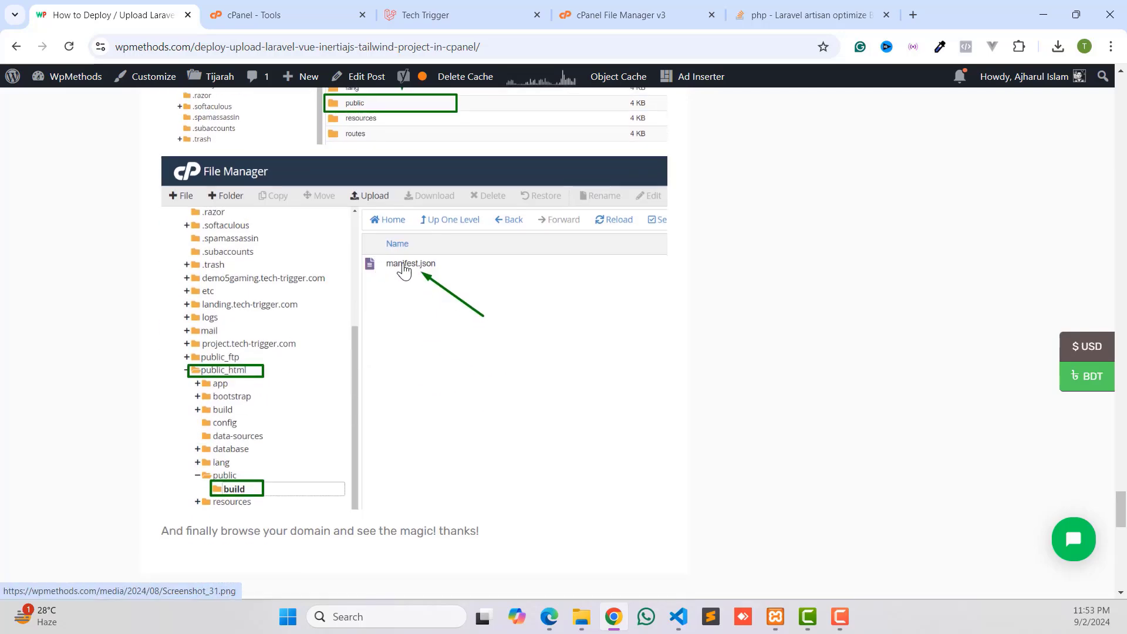
Reload the live Tech Trigger site to confirm the store now loads
{"action": "left_click", "coordinate": [344, 16]}
{"action": "left_click", "coordinate": [387, 16]}
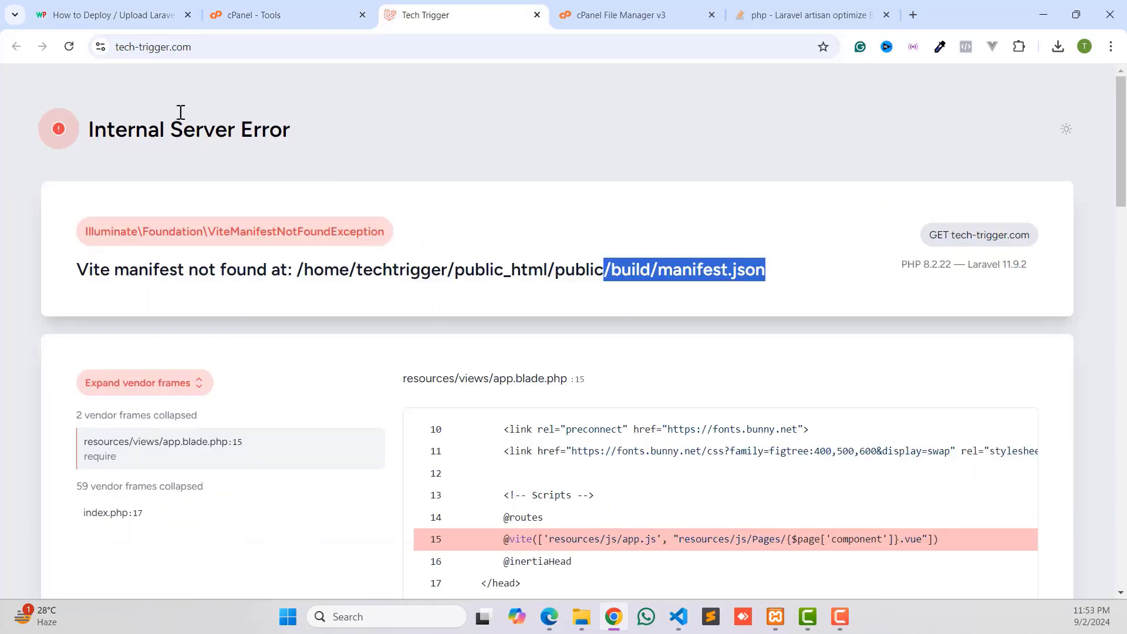
{"action": "left_click", "coordinate": [72, 45]}
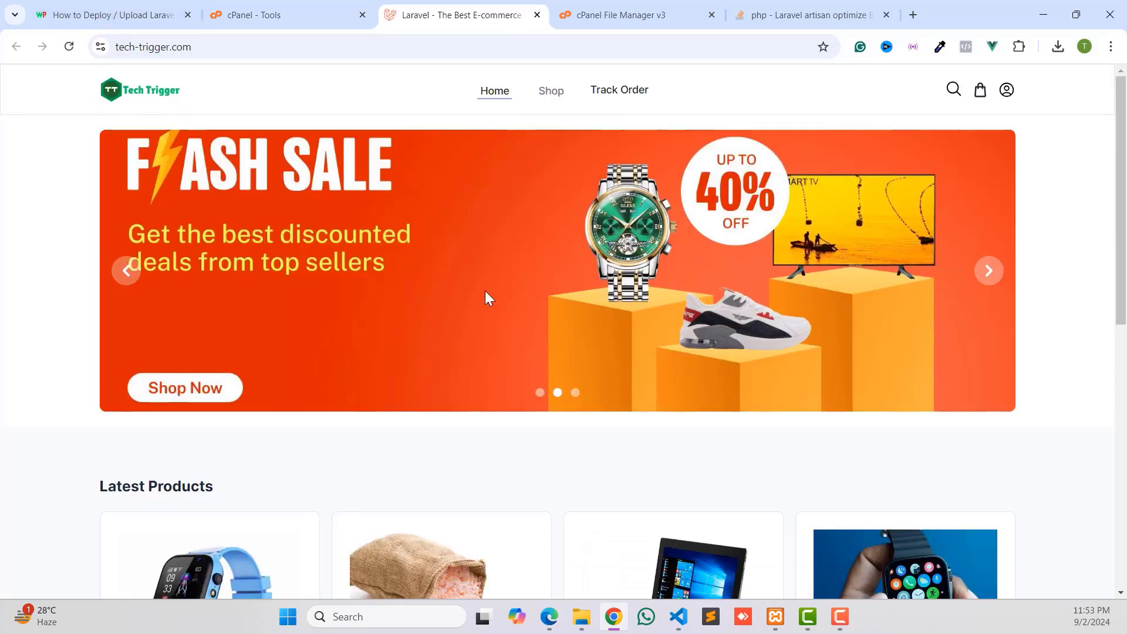
{"action": "scroll", "coordinate": [485, 299], "scroll_direction": "down", "scroll_amount": 4}
{"action": "scroll", "coordinate": [479, 321], "scroll_direction": "down", "scroll_amount": 5}
{"action": "scroll", "coordinate": [587, 364], "scroll_direction": "up", "scroll_amount": 5}
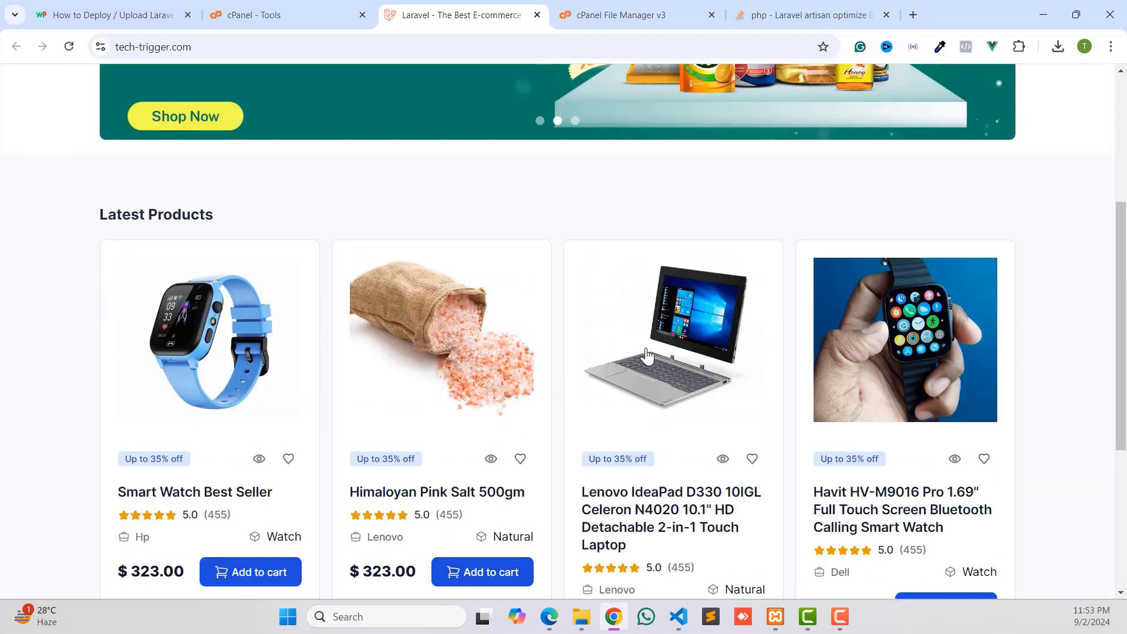
Buy the Lenovo IdeaPad with autofilled delivery details and cash on delivery
{"action": "left_click", "coordinate": [678, 347]}
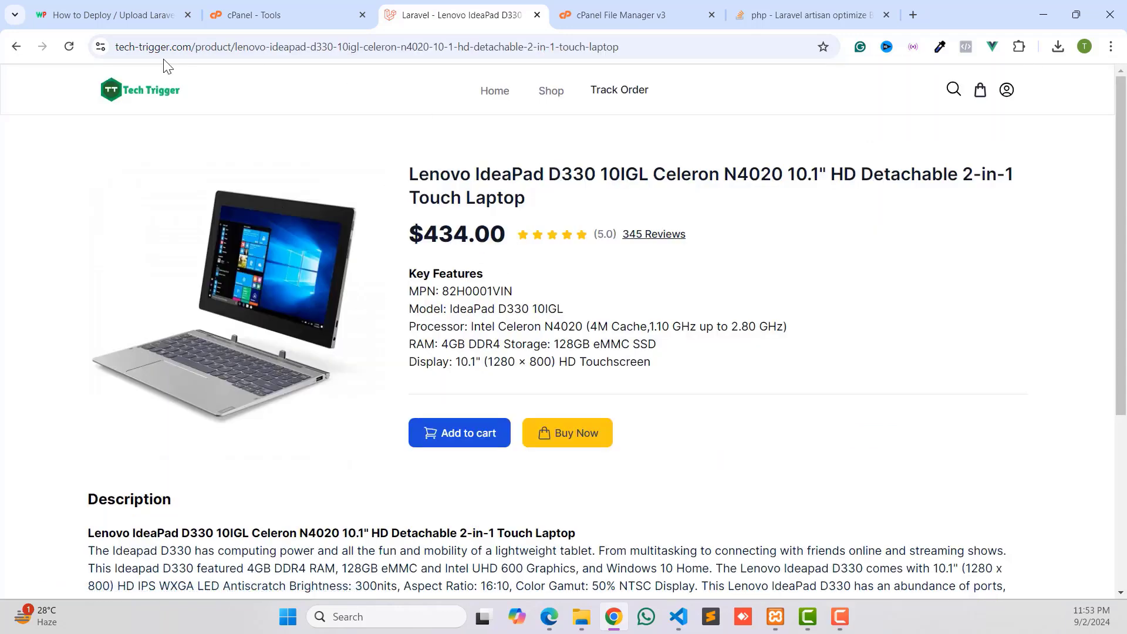
{"action": "left_click", "coordinate": [563, 428]}
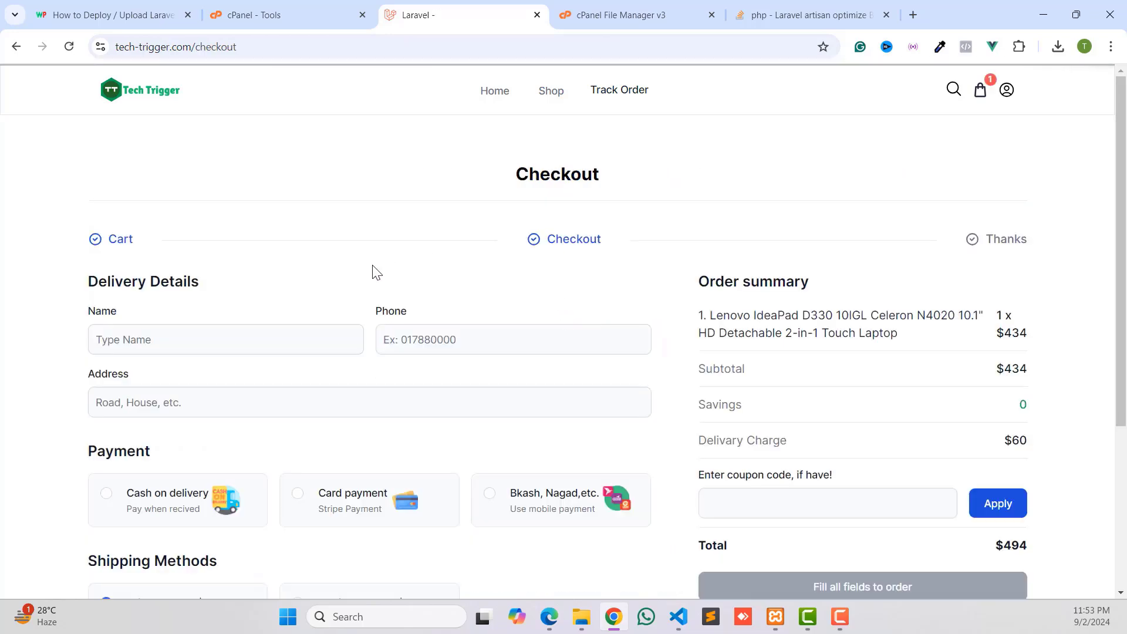
{"action": "left_click", "coordinate": [235, 339]}
{"action": "left_click", "coordinate": [217, 371]}
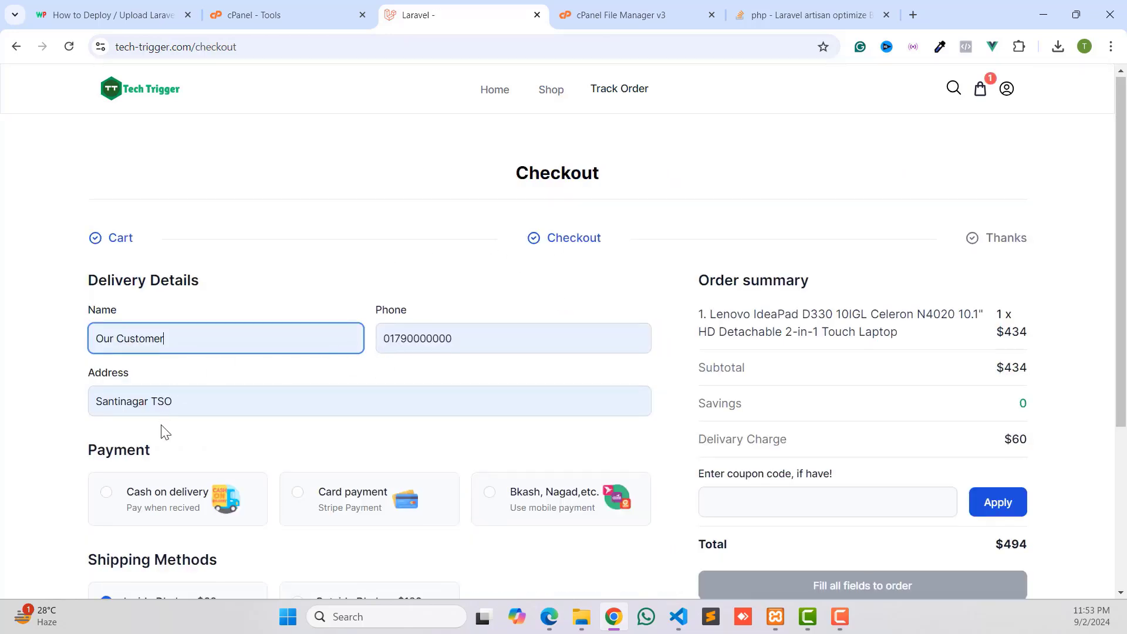
{"action": "scroll", "coordinate": [160, 430], "scroll_direction": "down", "scroll_amount": 3}
{"action": "left_click", "coordinate": [132, 350]}
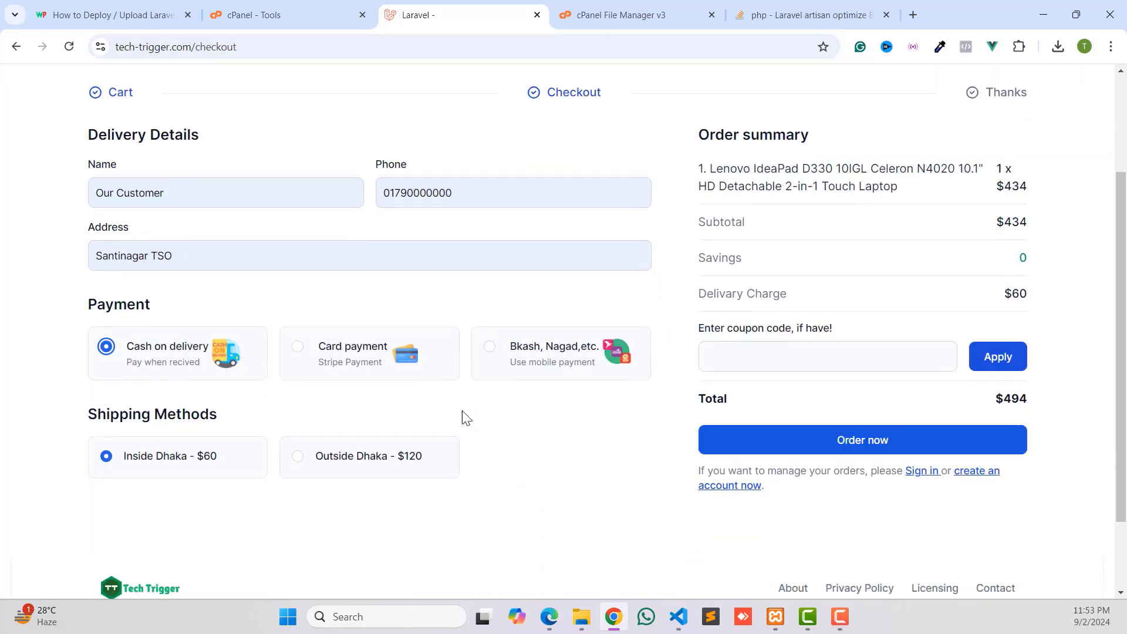
{"action": "left_click", "coordinate": [801, 446]}
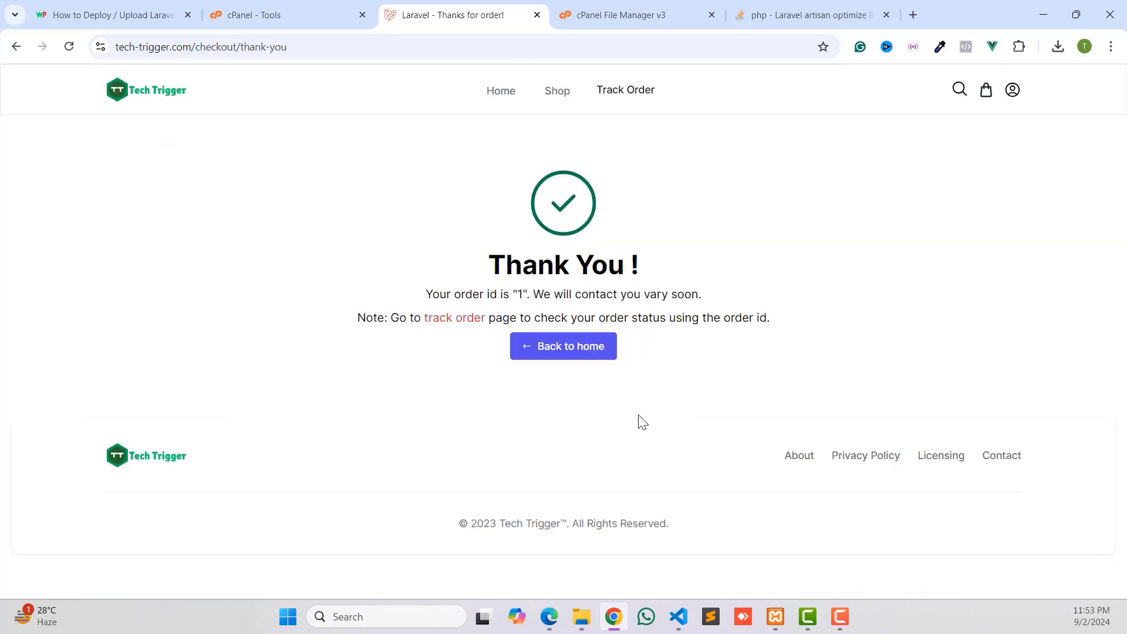
Return to the Tech Trigger home page
{"action": "left_click", "coordinate": [203, 48]}
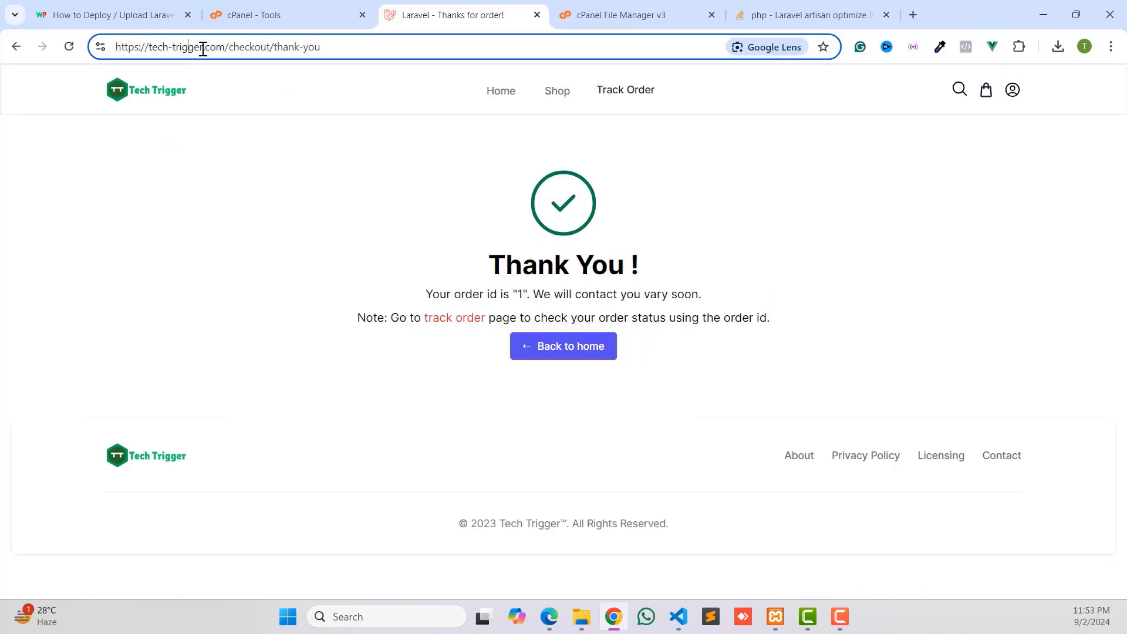
{"action": "left_click_drag", "start_coordinate": [225, 48], "coordinate": [115, 47]}
{"action": "left_click", "coordinate": [239, 48]}
{"action": "left_click", "coordinate": [515, 331]}
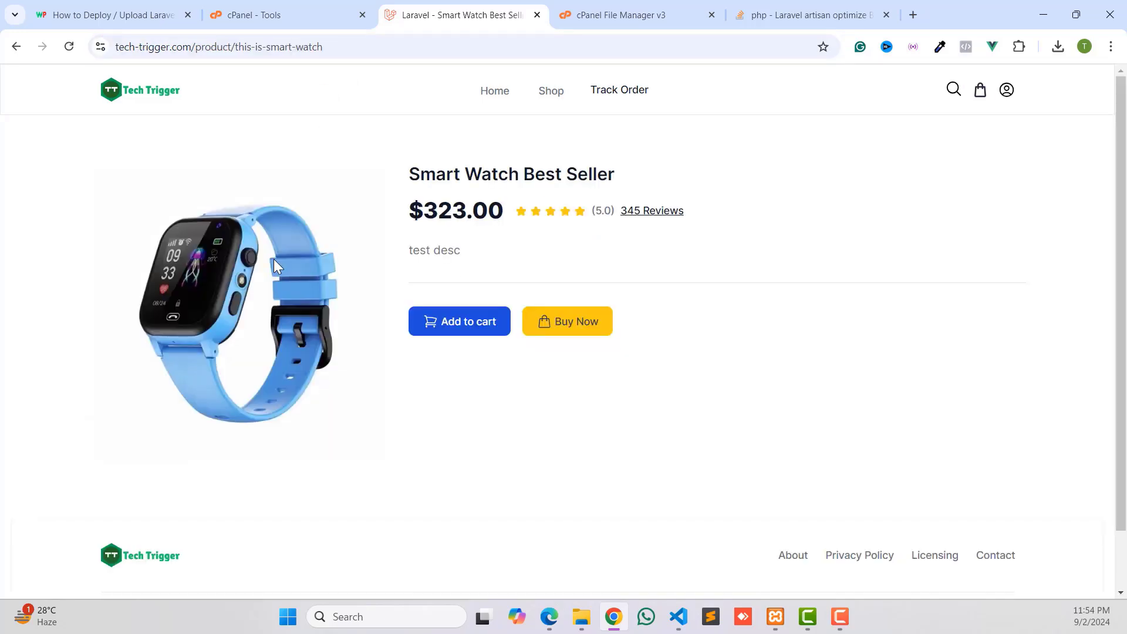
{"action": "left_click", "coordinate": [122, 91]}
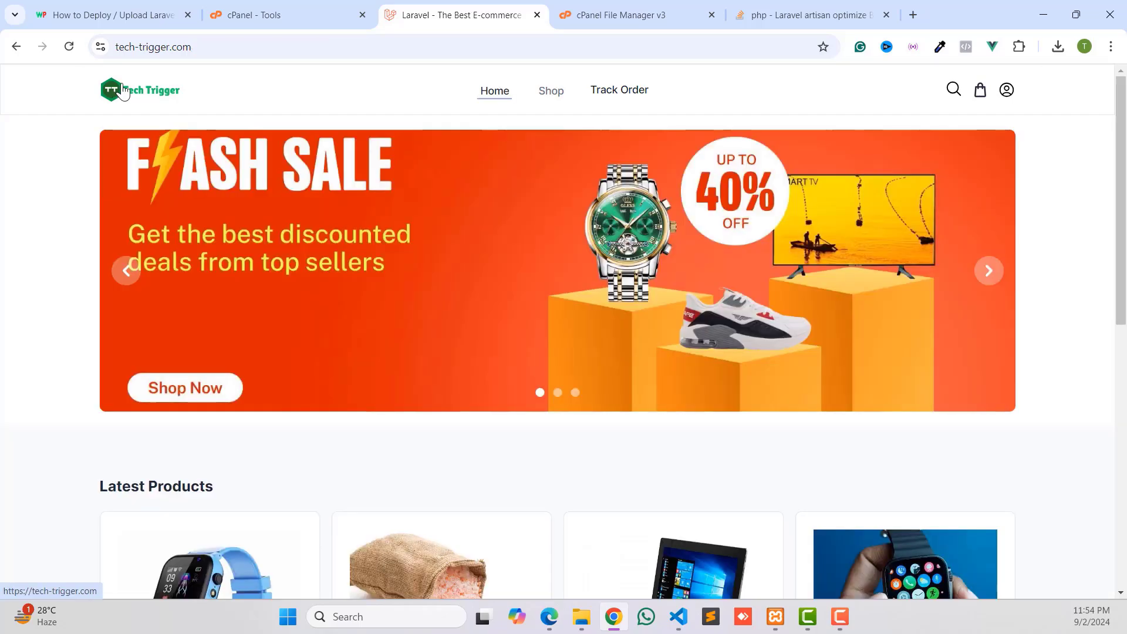